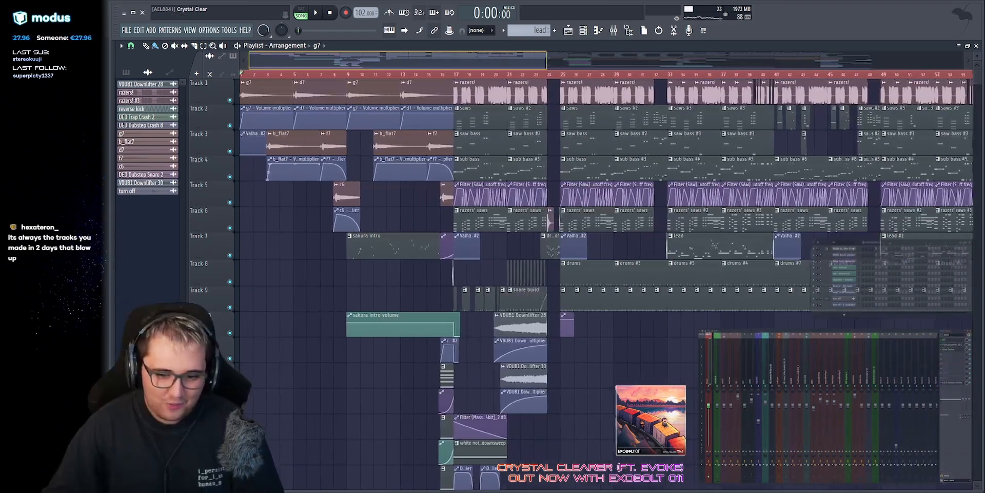
Step: Play the start of the intro and open the channel settings of the g7 audio clip on Track 1
scroll(375, 60, "up", 6)
double_click(345, 95)
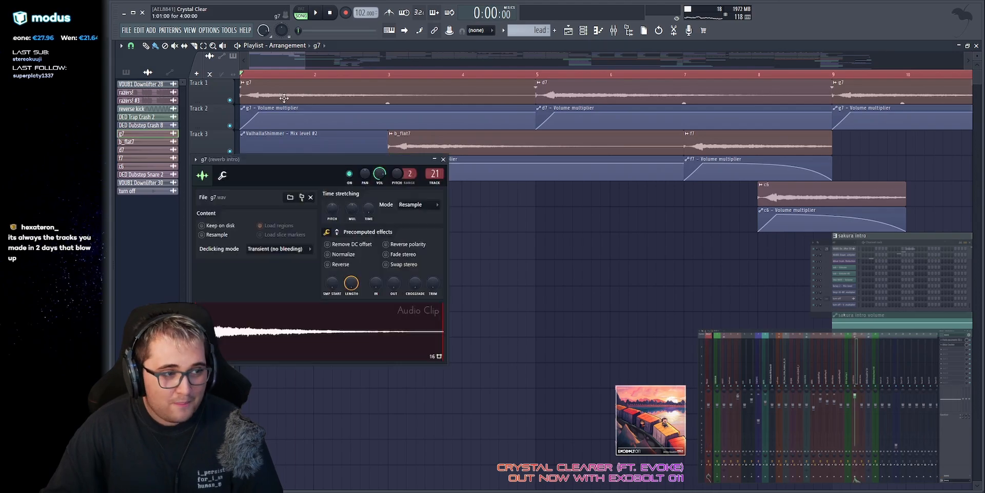
key("Escape")
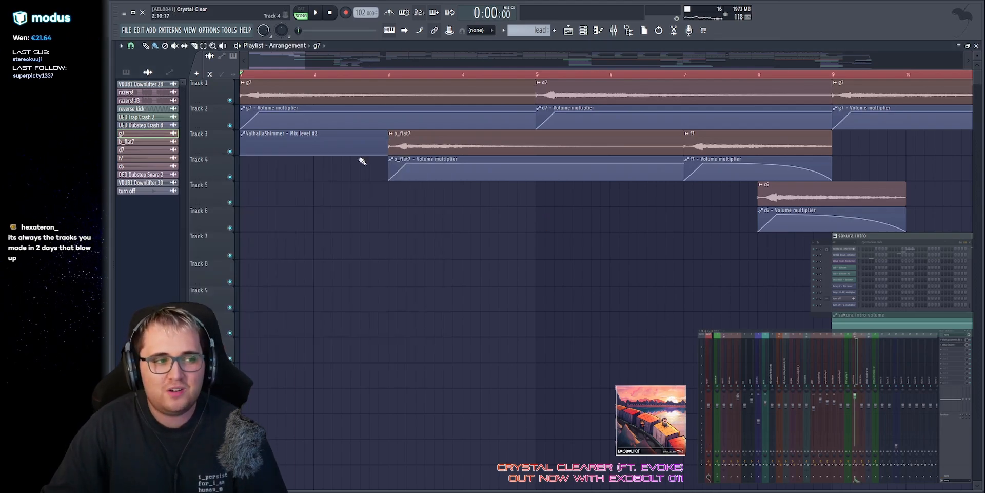
key("space")
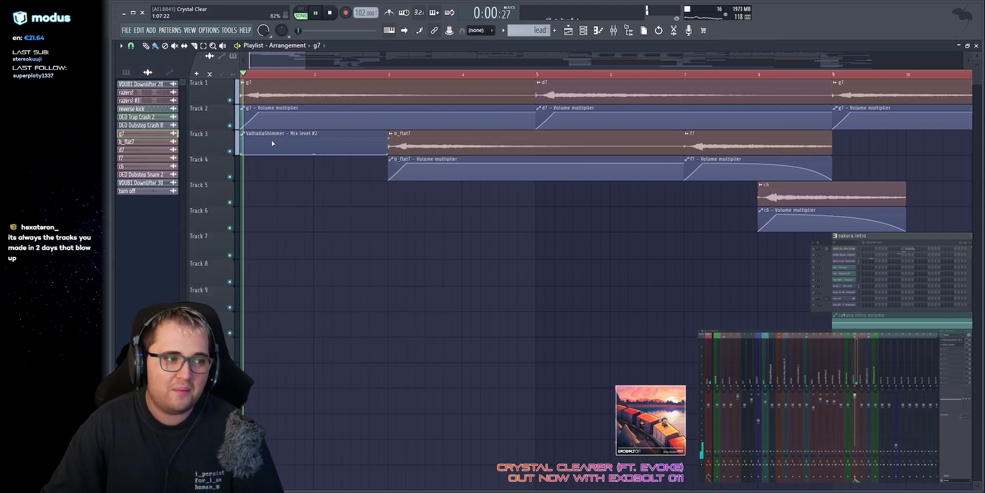
double_click(295, 92)
key("space")
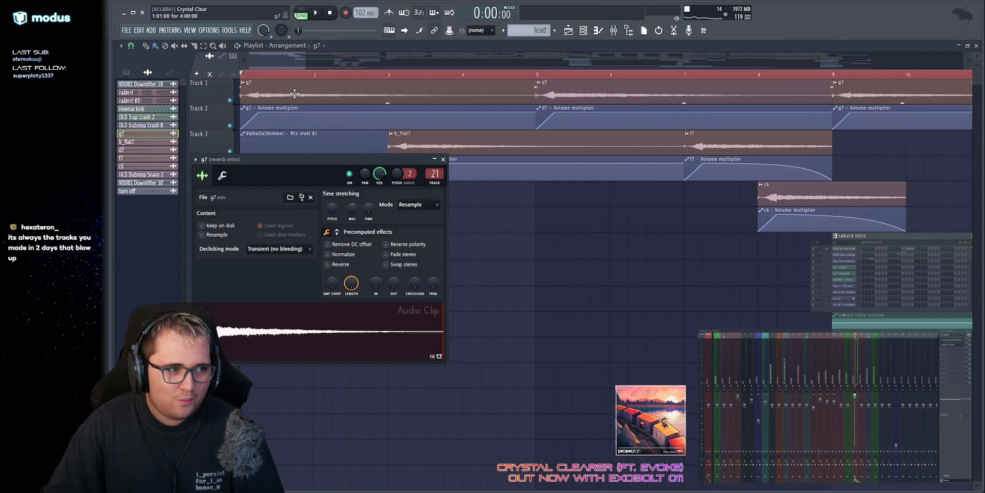
left_click_drag(288, 159, 444, 146)
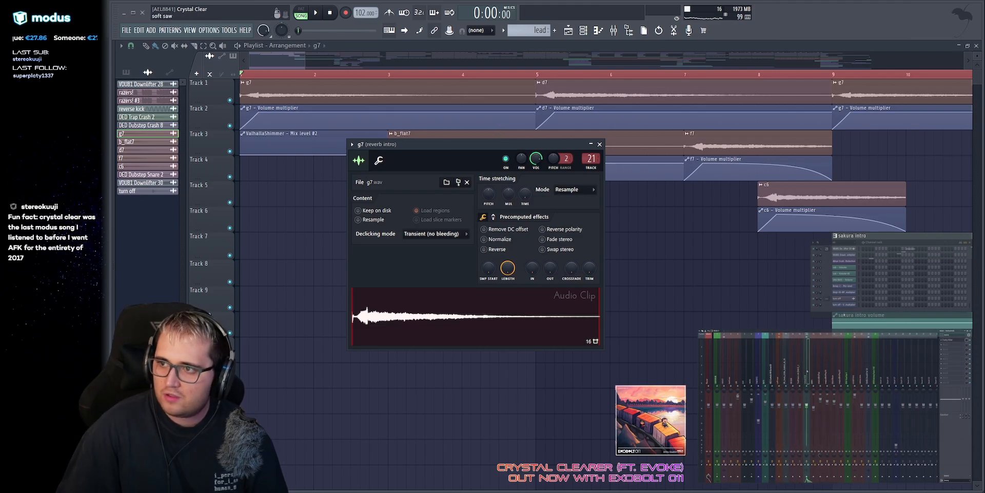
Step: Inspect the Toraverb reverb on the soft saw mixer insert and close the plugin windows
left_click(947, 359)
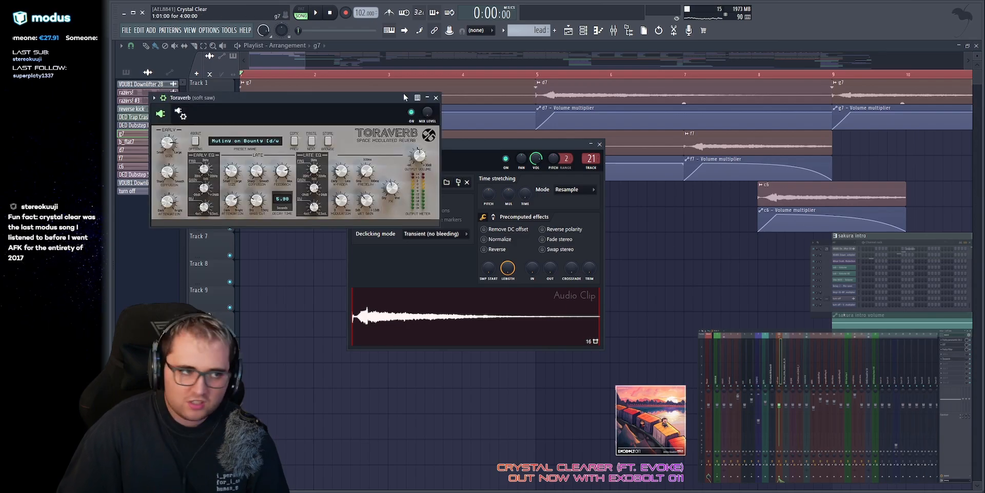
left_click_drag(274, 95, 355, 144)
key("alt+F12")
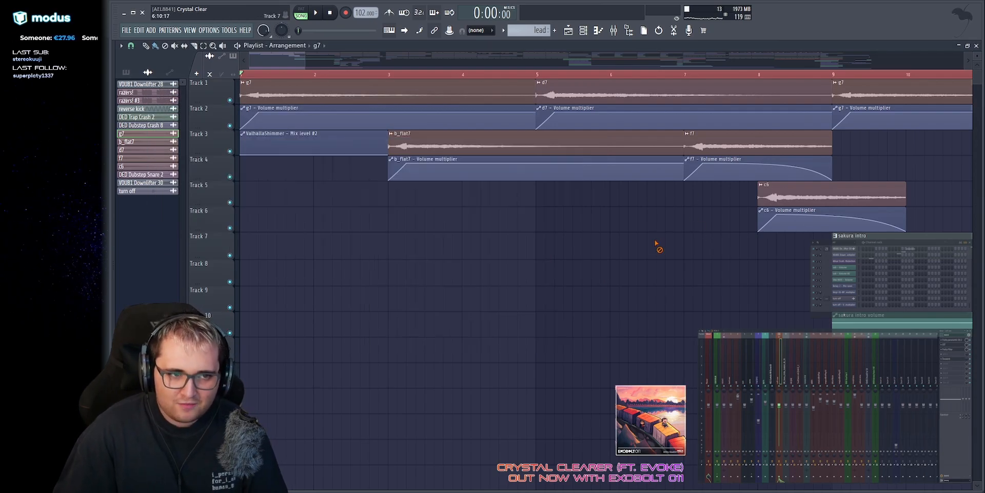
scroll(541, 47, "down", 5)
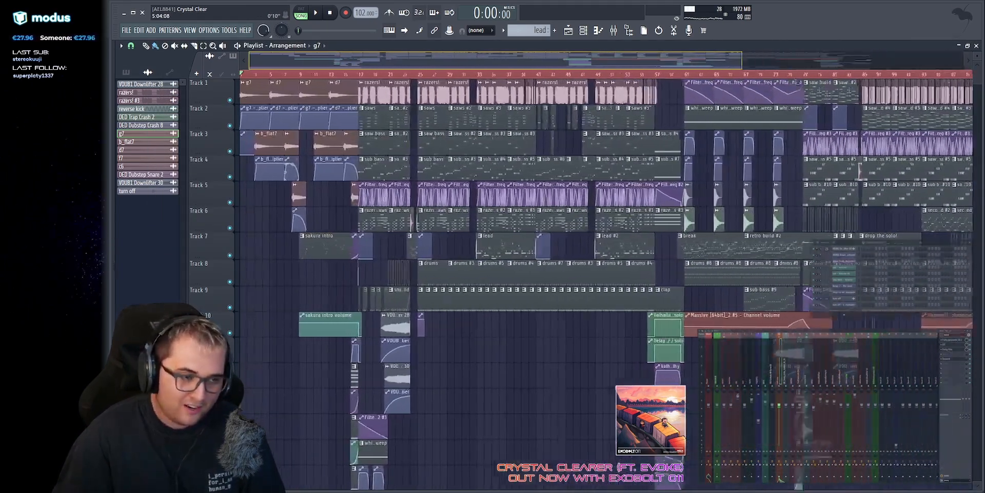
scroll(272, 61, "up", 5)
left_click(947, 359)
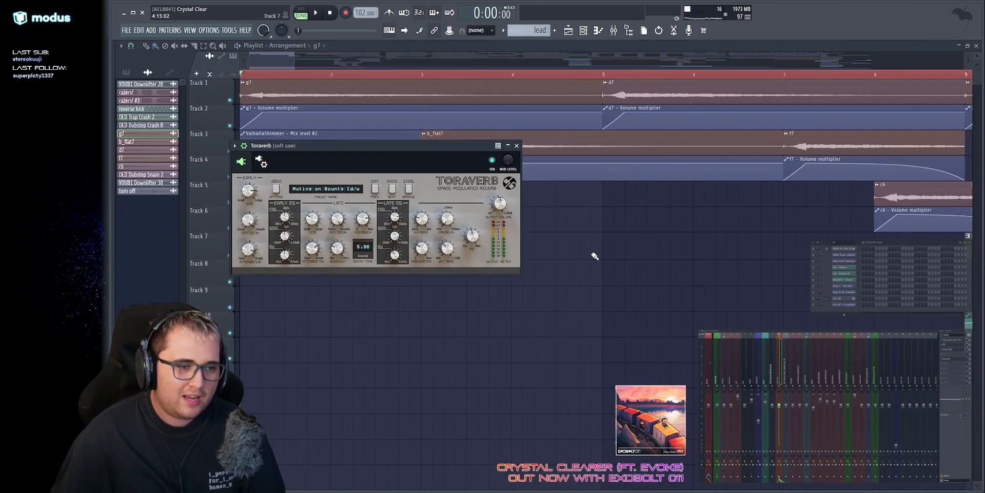
key("alt+F12")
Step: Play the intro from the start, skip ahead and listen up to the c6 clip on Track 5
key("space")
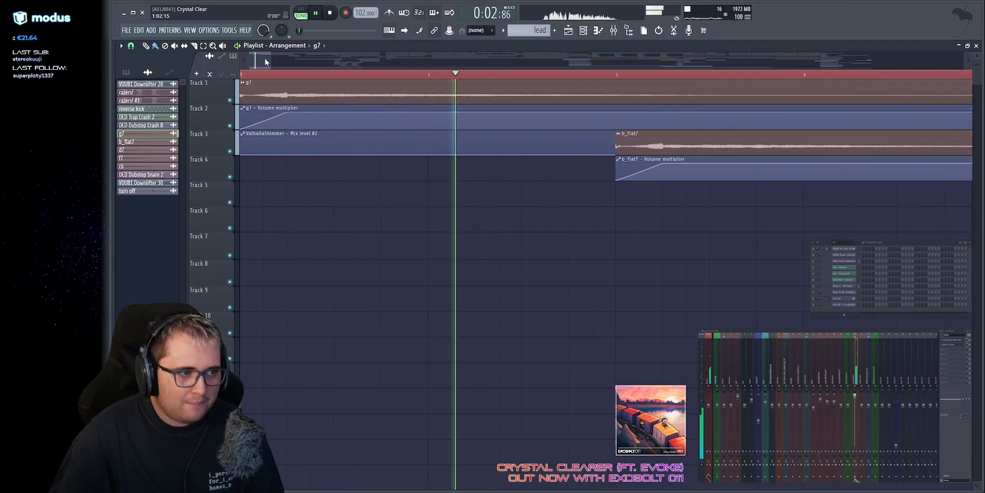
left_click_drag(270, 62, 291, 62)
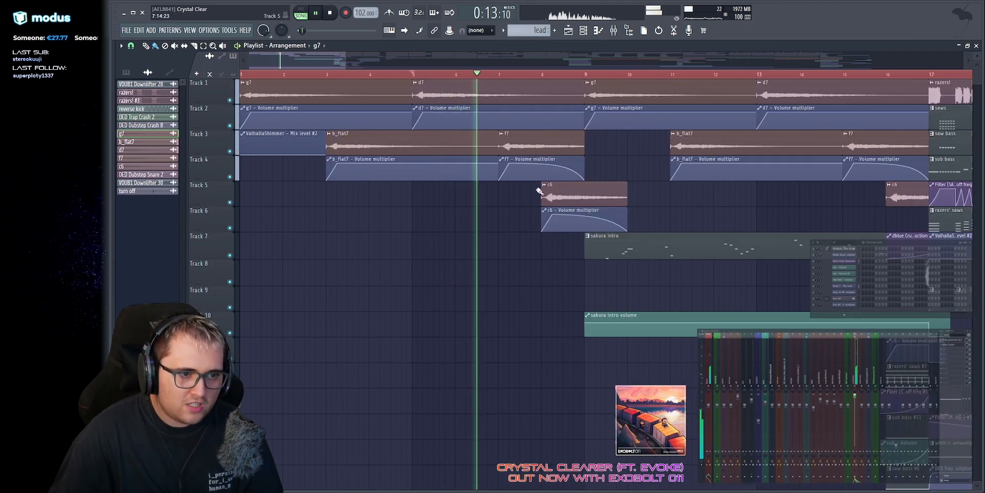
left_click_drag(536, 188, 577, 229)
left_click(619, 152, "ctrl")
scroll(602, 192, "up", 3)
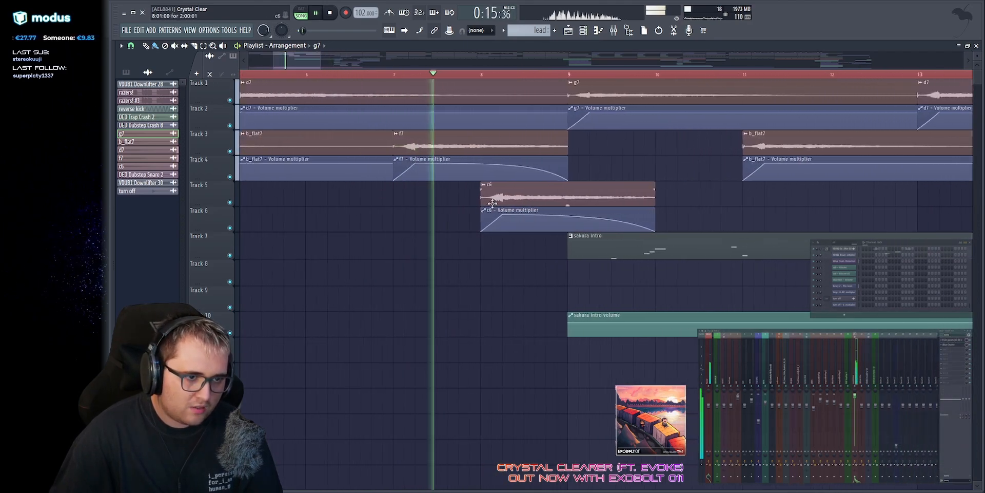
left_click_drag(471, 190, 560, 234)
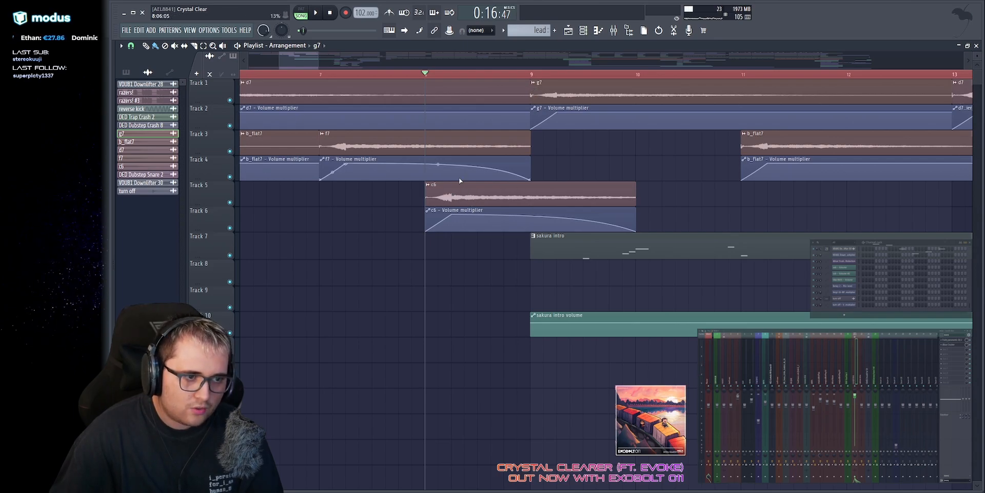
Step: Examine the intro's reverb clips by highlighting the d7 and f7 clips among the g7, b_flat7 and c6 layers
scroll(459, 177, "down", 3)
left_click(263, 91, "ctrl")
left_click(503, 144, "ctrl")
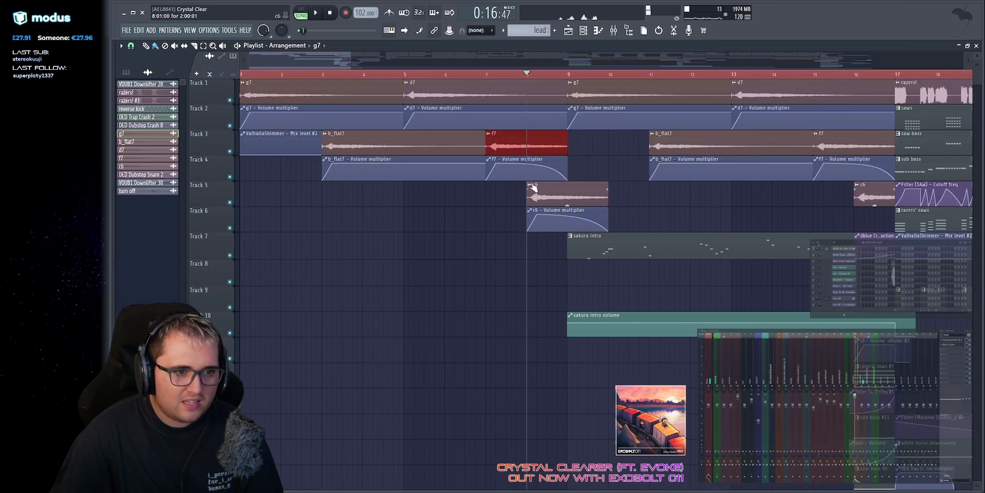
left_click(618, 164, "ctrl")
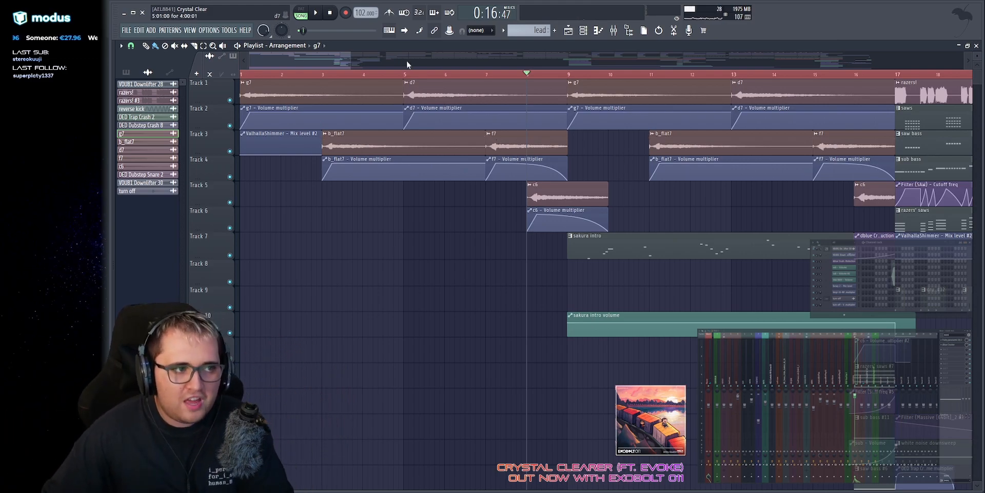
key("space")
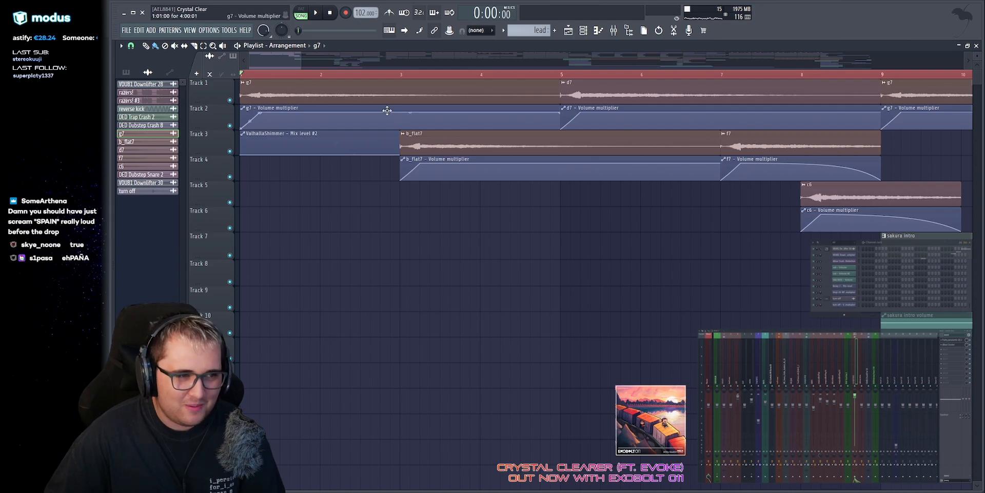
scroll(328, 95, "down", 3)
left_click_drag(323, 90, 358, 103)
left_click_drag(446, 92, 477, 120)
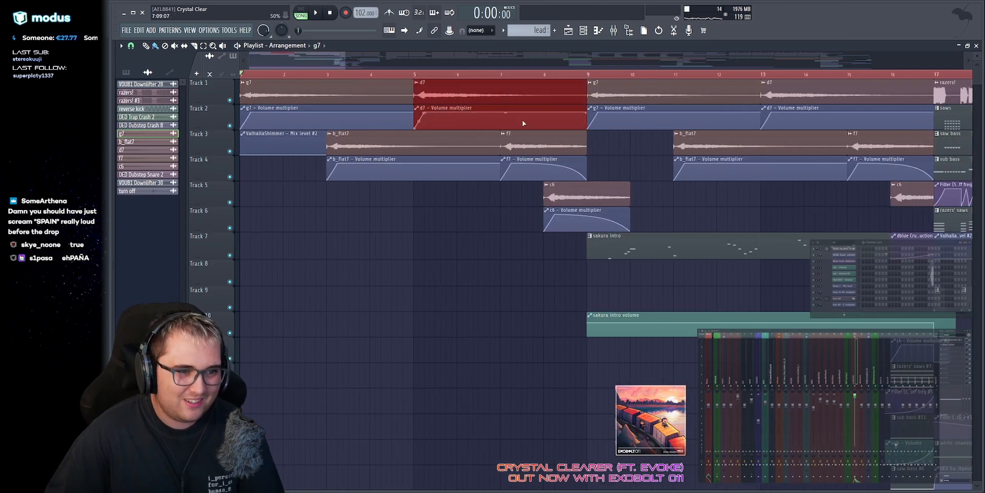
left_click_drag(525, 141, 537, 174)
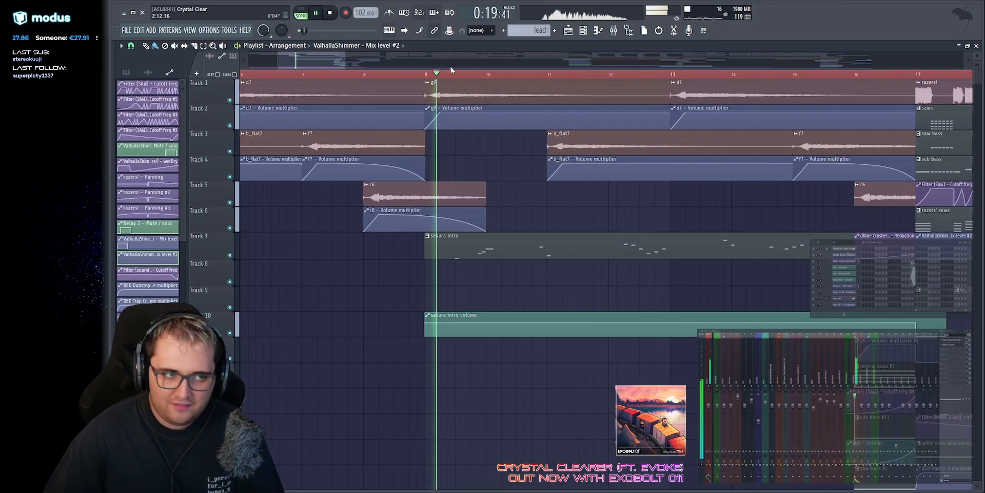
Step: Play the second half of the intro from bar 9 and select the sakura intro pattern on Track 7
left_click_drag(483, 81, 885, 207)
left_click(713, 211, "ctrl")
left_click(453, 240)
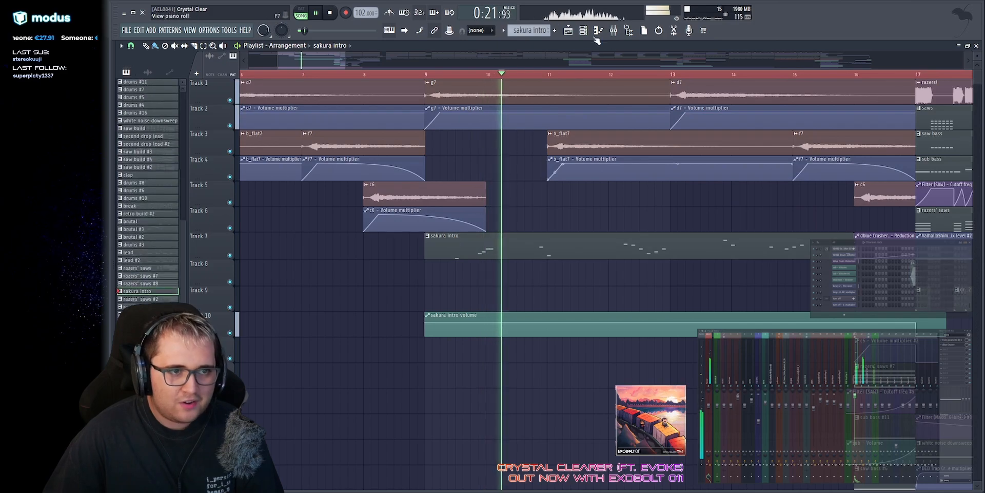
scroll(531, 61, "down", 2)
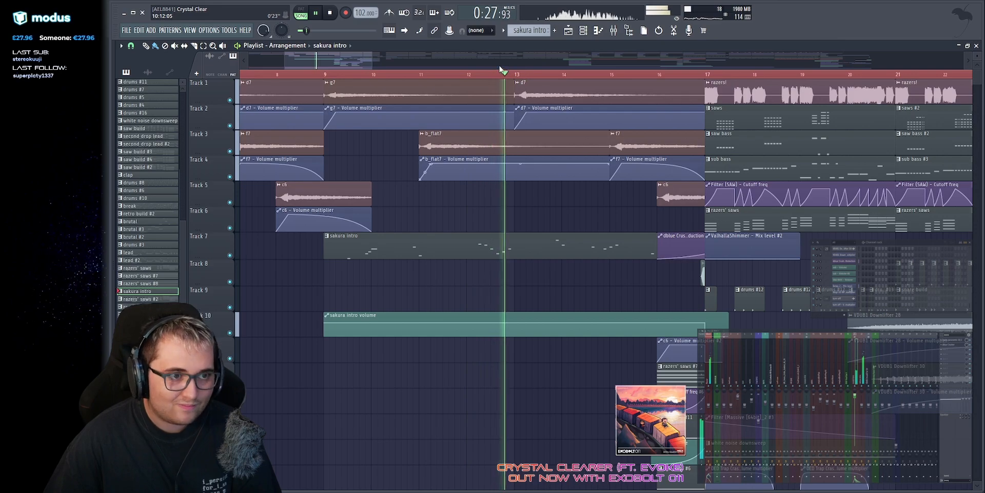
scroll(506, 56, "down", 1)
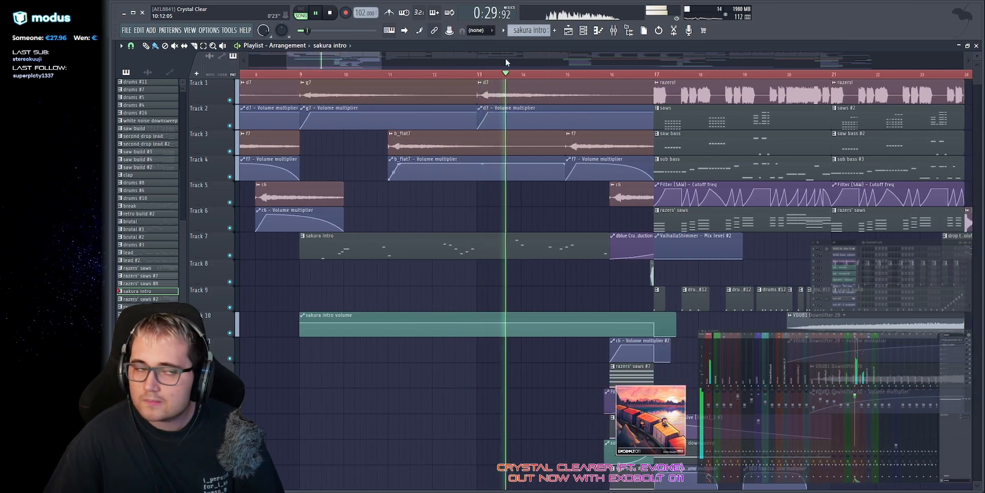
Step: View the channel settings of the d7 audio clip at bar 13, close them and stop playback
double_click(504, 91)
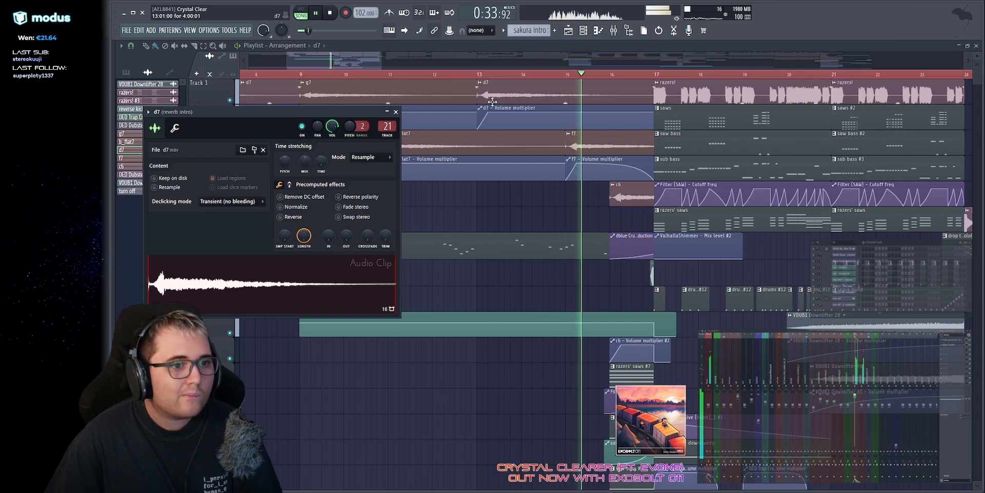
key("Escape")
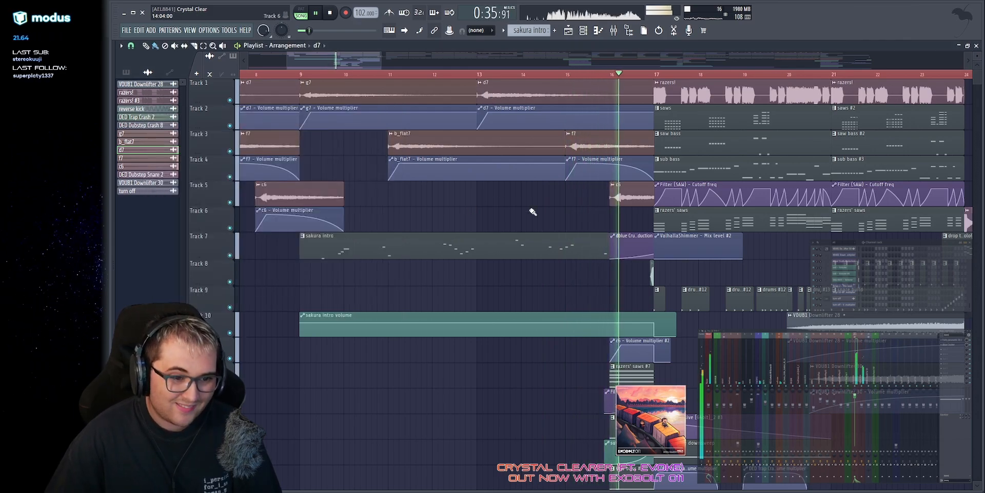
scroll(452, 61, "down", 2)
scroll(452, 60, "up", 4)
key("space")
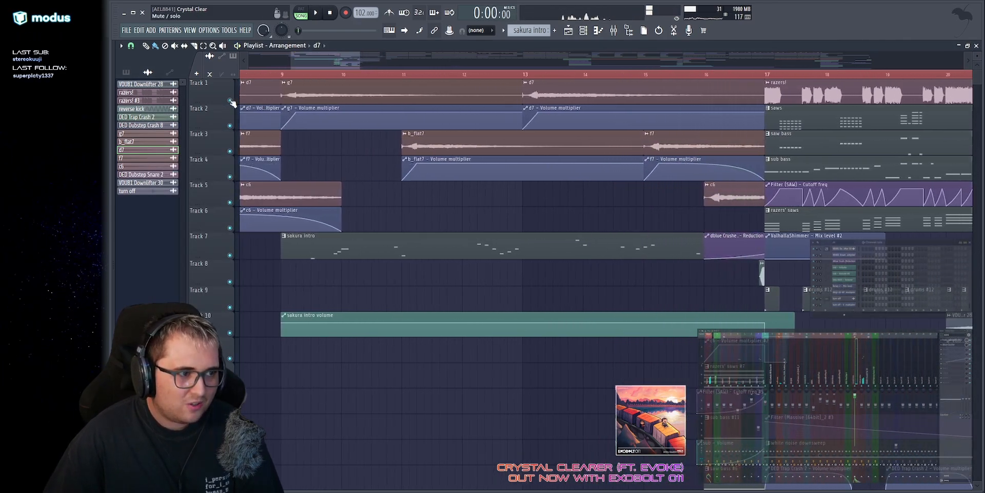
Step: Solo the reverb clips on Track 1 and listen from bar 9, viewing Fruity Parametric EQ 2 on the reverb intro insert
right_click(230, 100)
key("space")
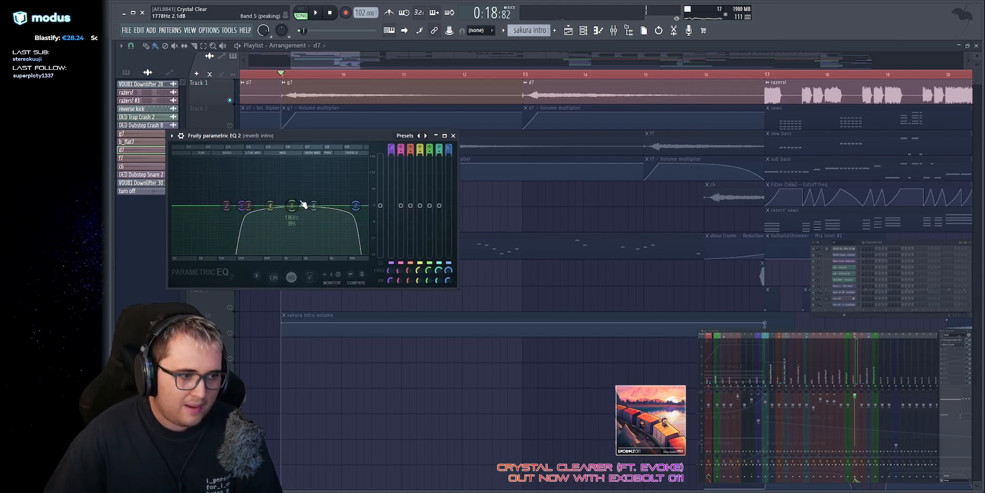
key("space")
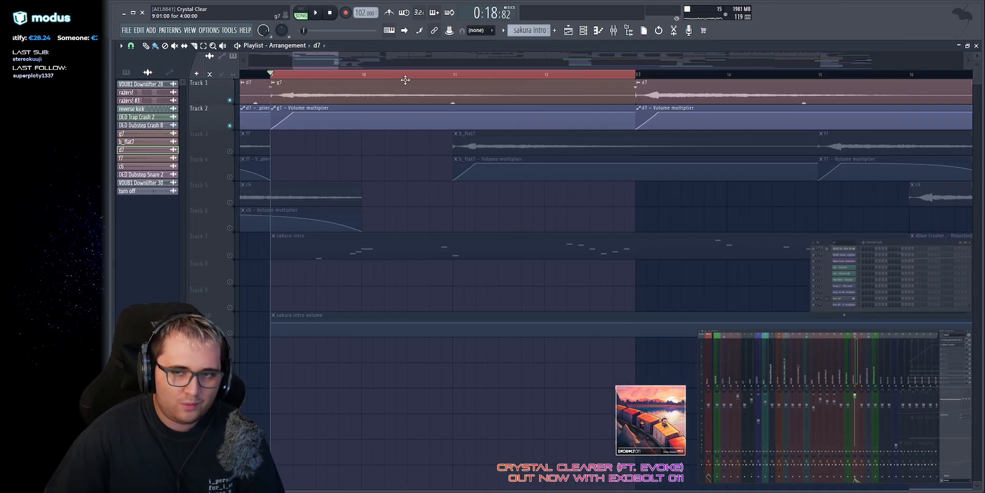
left_click_drag(325, 55, 322, 71)
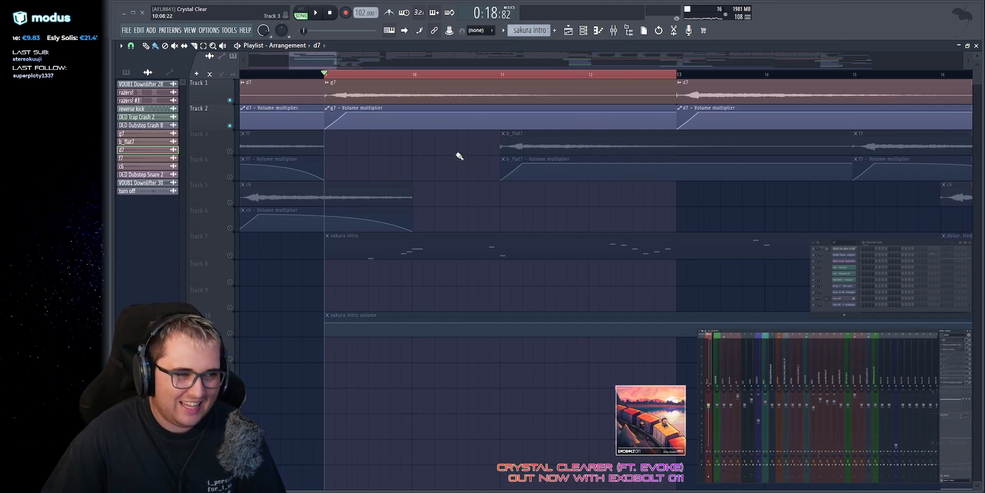
Step: Solo the sakura intro on Track 7, unmute its volume automation on Track 10 and play from bar 9
right_click(230, 255)
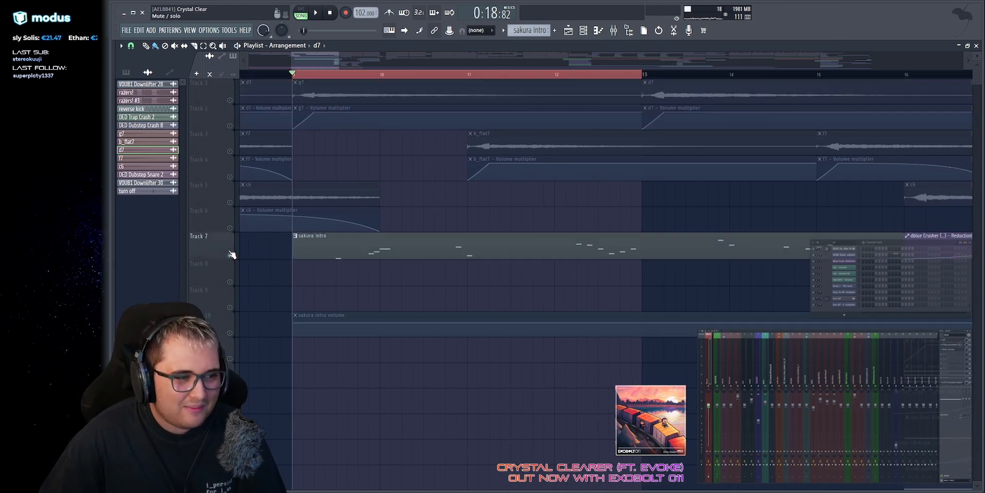
left_click(230, 333)
key("space")
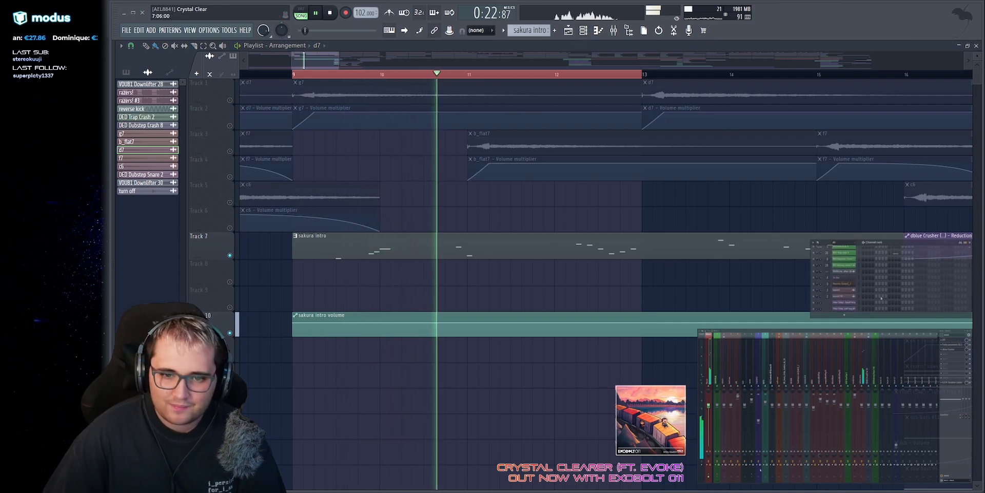
key("space")
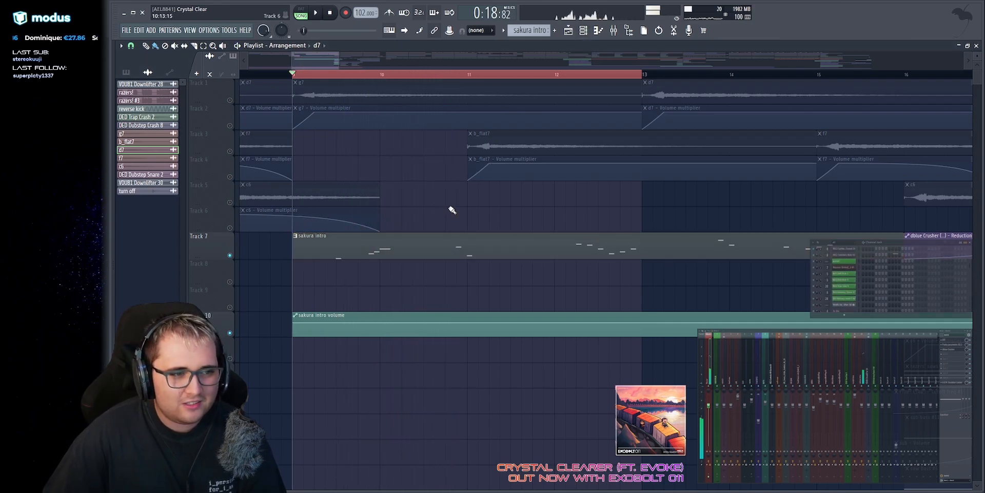
Step: Open the subtle Sakura instrument with the BL Smooth Reed preset and audition its sound with test notes
scroll(851, 256, "up", 5)
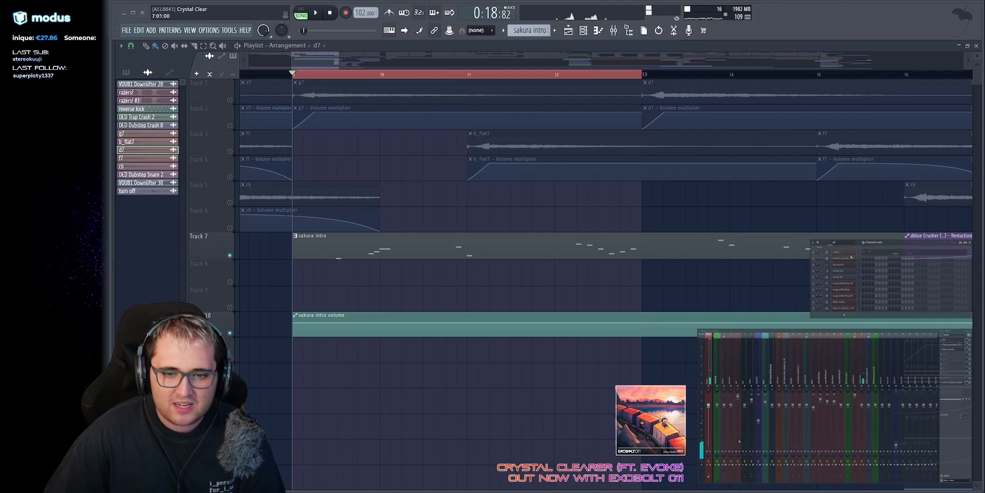
left_click(846, 252)
left_click_drag(277, 87, 434, 88)
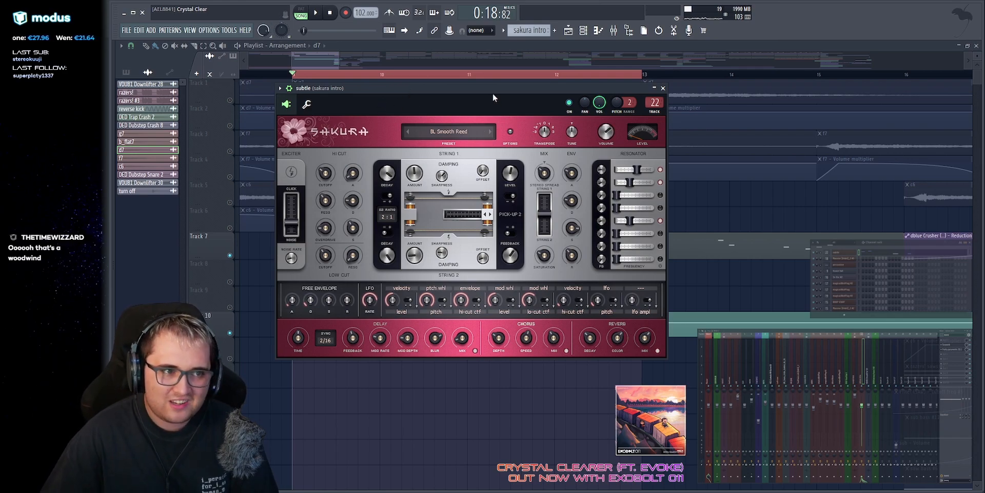
key("m")
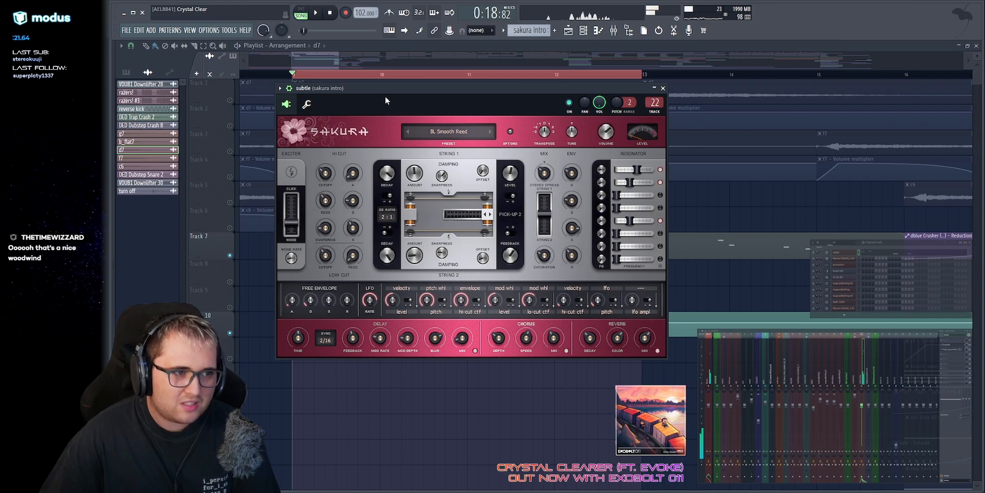
key("m")
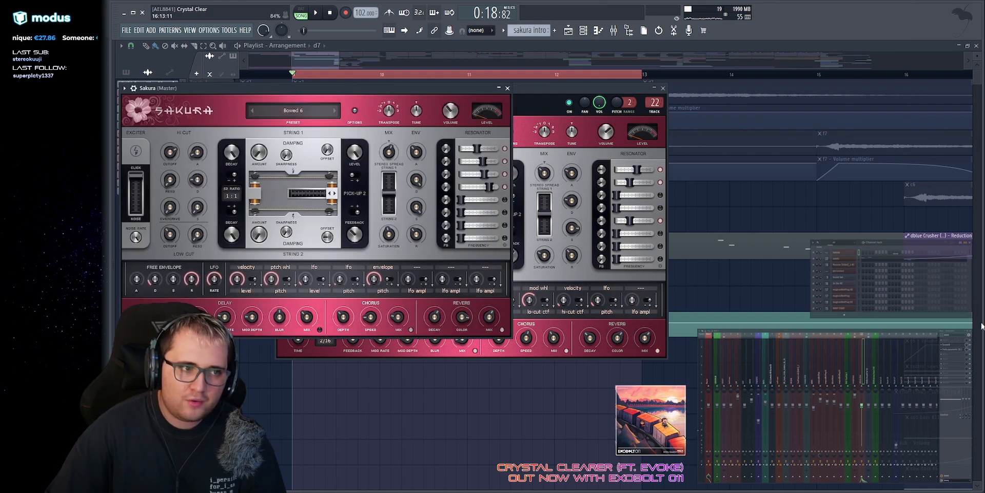
left_click_drag(556, 70, 492, 81)
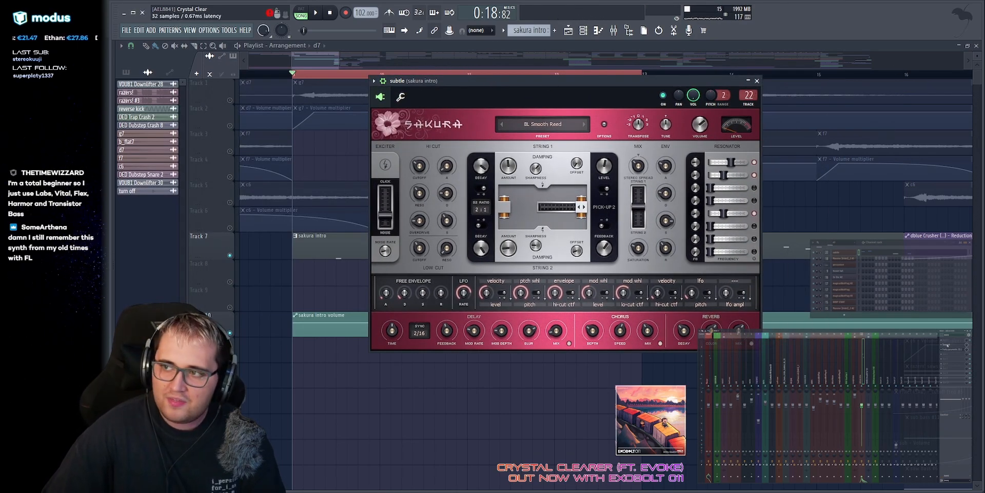
Step: View Fruity Parametric EQ 2 on the sakura intro mixer insert and close it
left_click(948, 345)
left_click(406, 88)
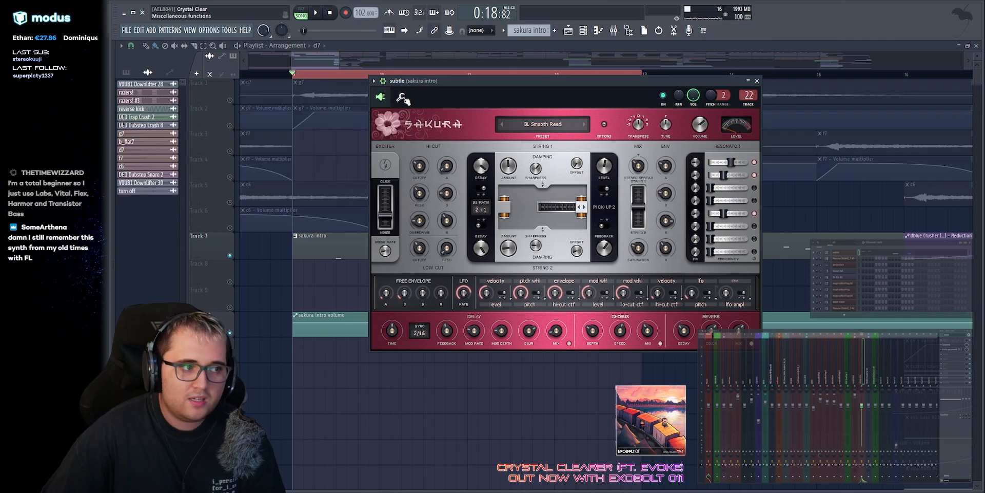
left_click(949, 351)
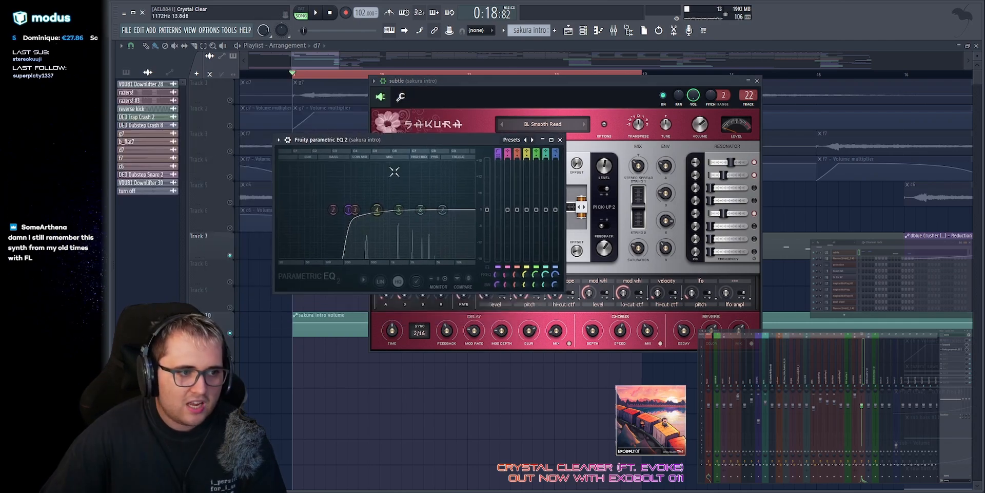
left_click_drag(414, 140, 389, 175)
left_click(535, 174)
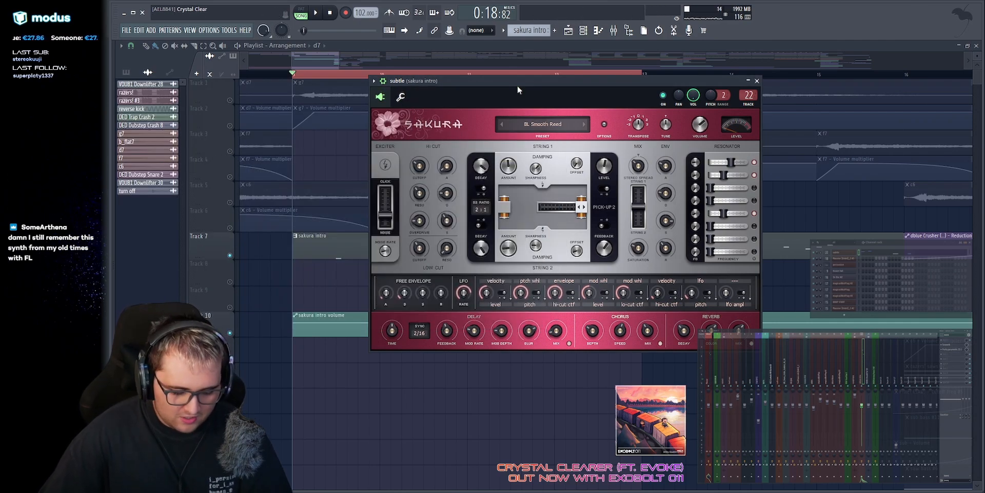
Step: Audition the Sakura sound with test notes and play from bar 9, viewing the Toraverb reverb on the sakura intro insert
key("q")
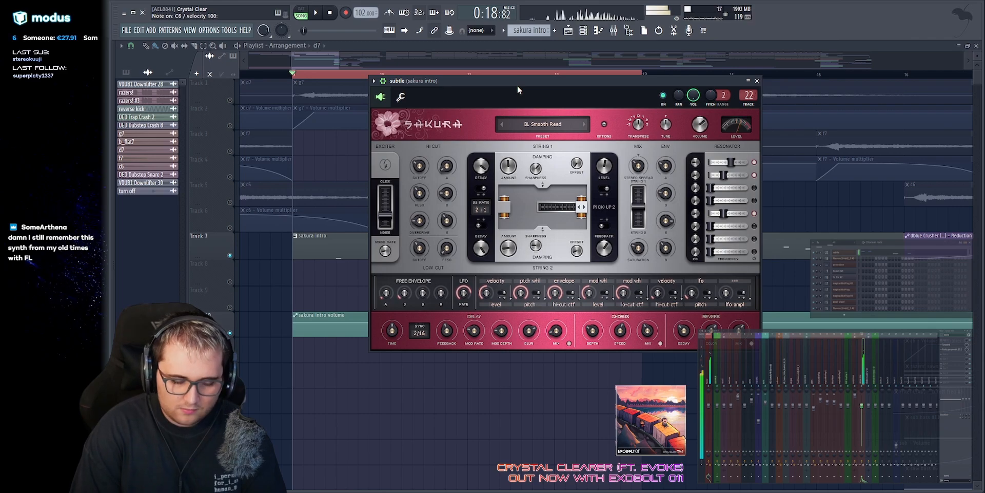
key("t")
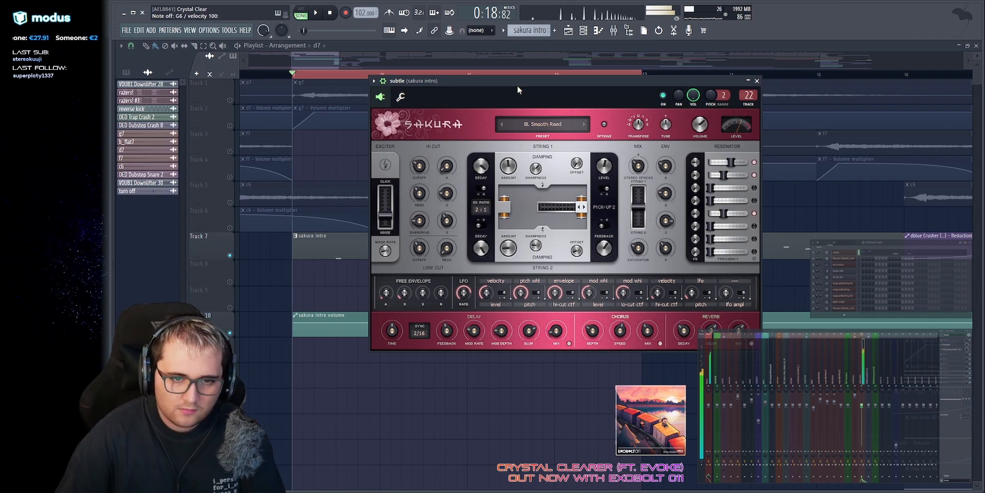
left_click_drag(517, 85, 528, 142)
key("space")
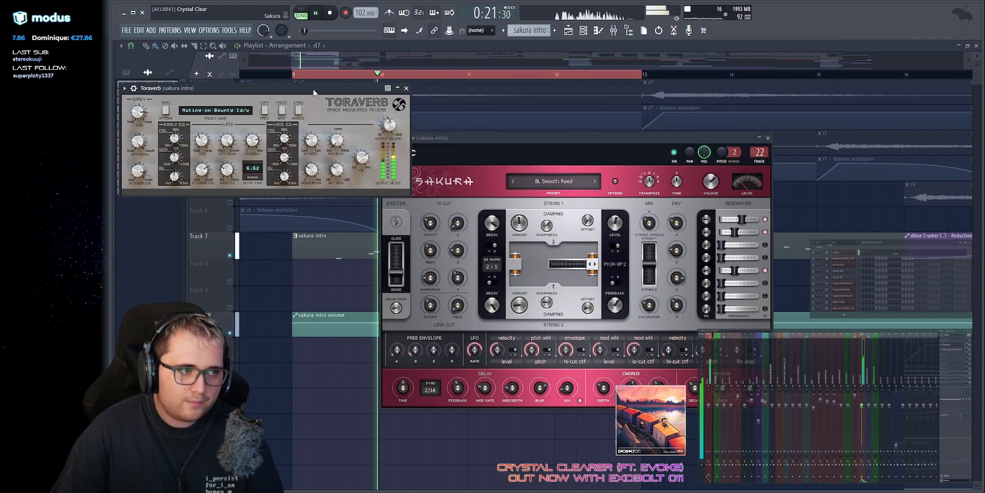
left_click_drag(311, 89, 414, 91)
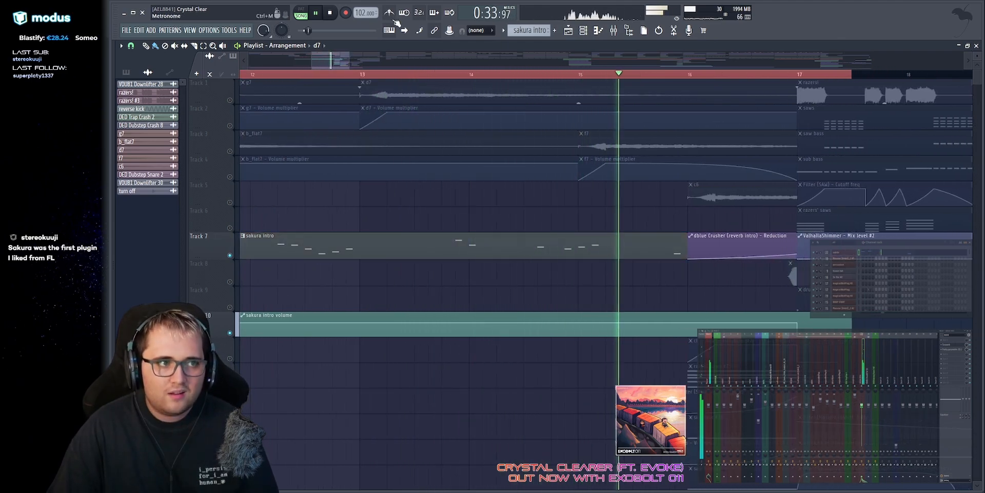
Step: Stop playback and examine the sakura intro notes on Track 7 between bars 13 and 16
key("space")
left_click(575, 256, "ctrl")
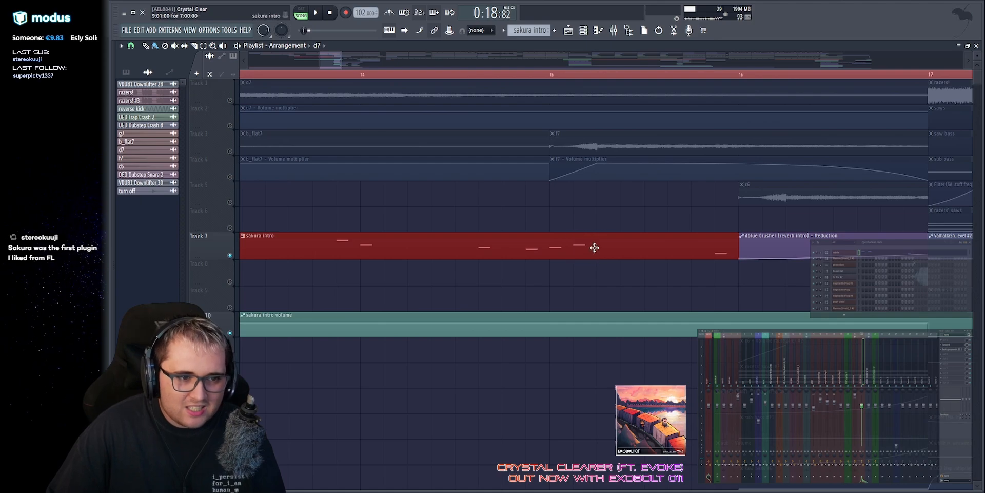
scroll(597, 64, "down", 4)
scroll(603, 246, "up", 3)
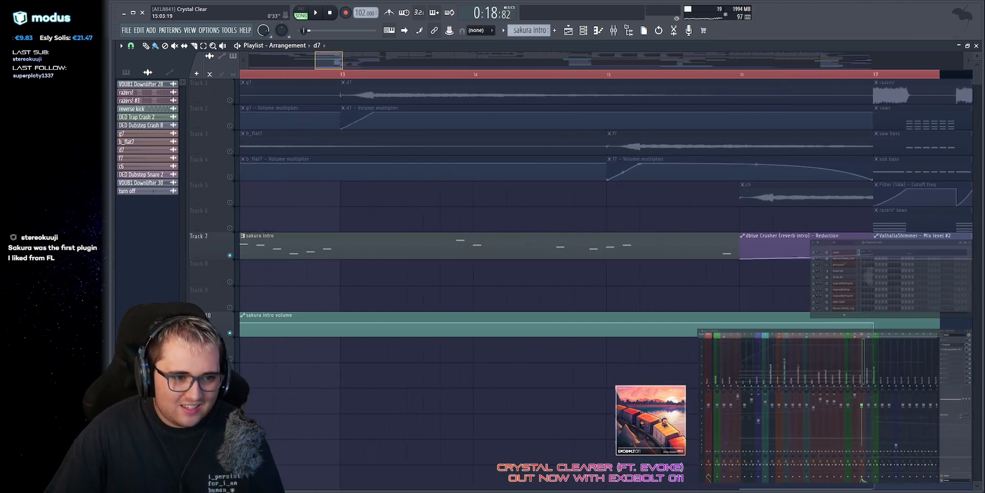
left_click_drag(605, 251, 620, 245)
left_click(626, 218, "ctrl")
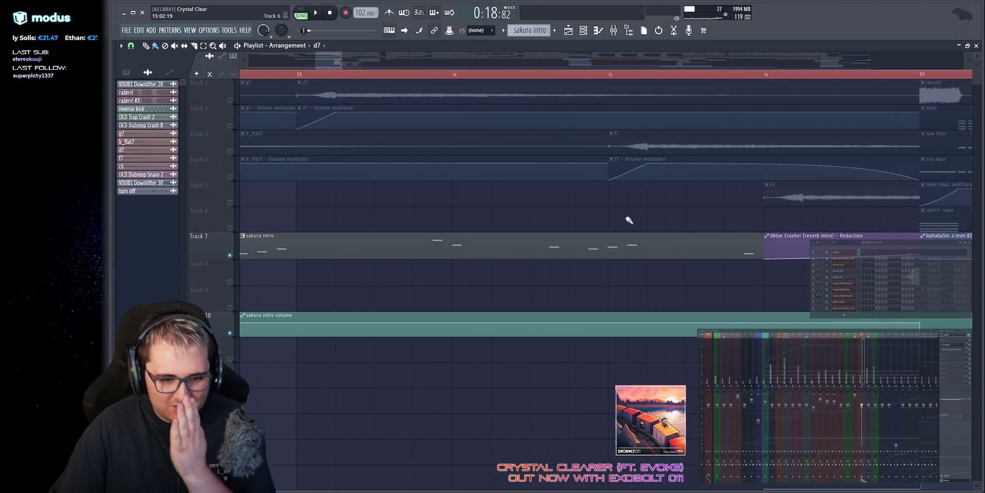
Step: Play the intro from bar 13 with all tracks unsoloed, stop and place the playhead in bar 15
key("space")
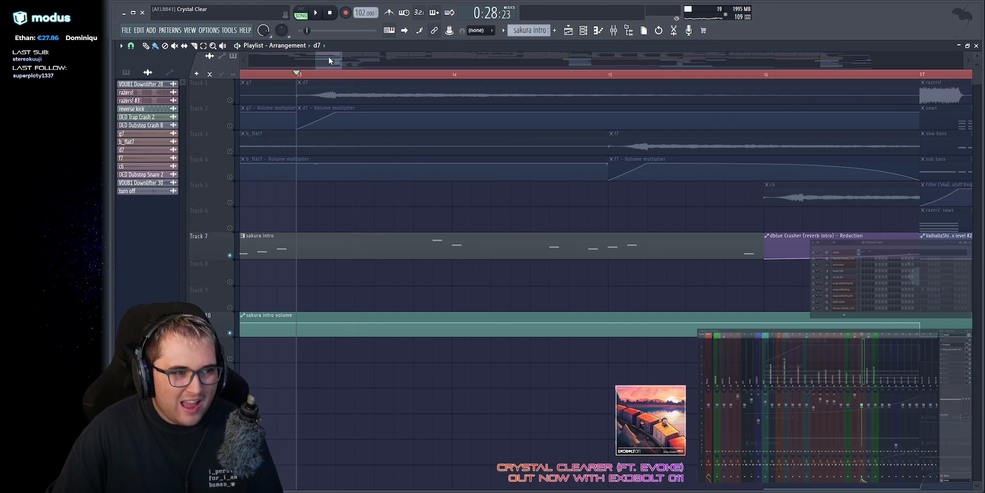
key("space")
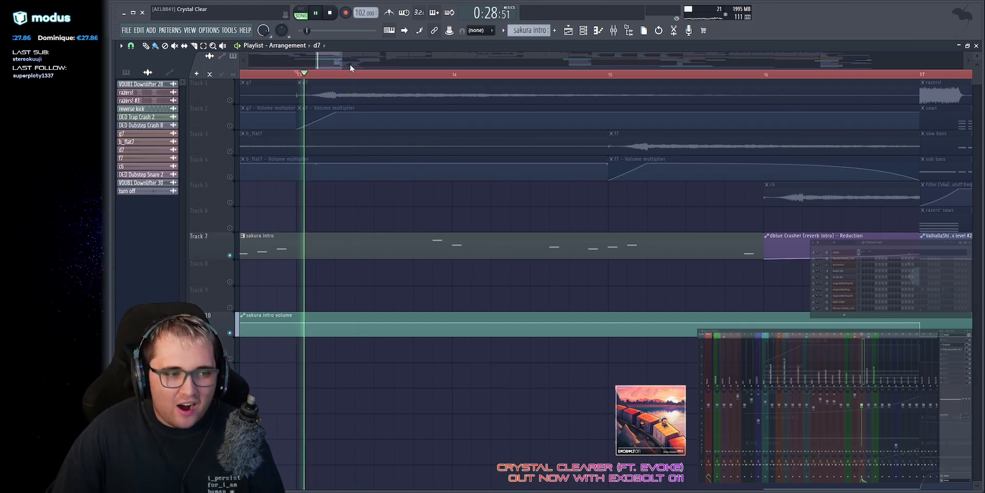
scroll(349, 63, "down", 2)
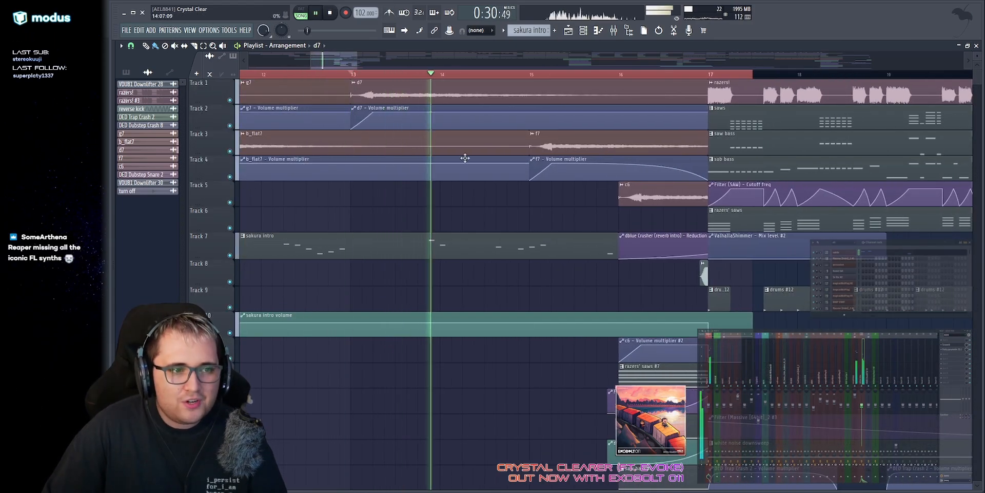
left_click(532, 146, "ctrl")
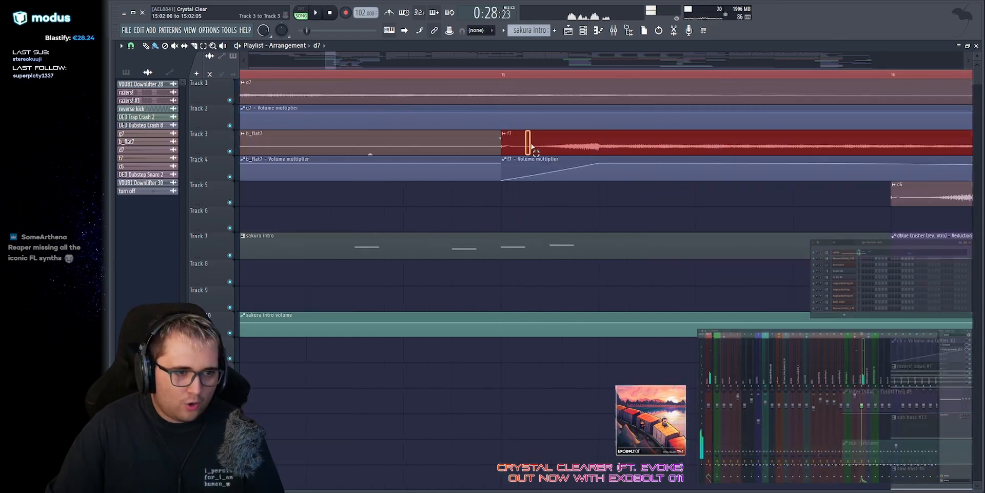
left_click(550, 75)
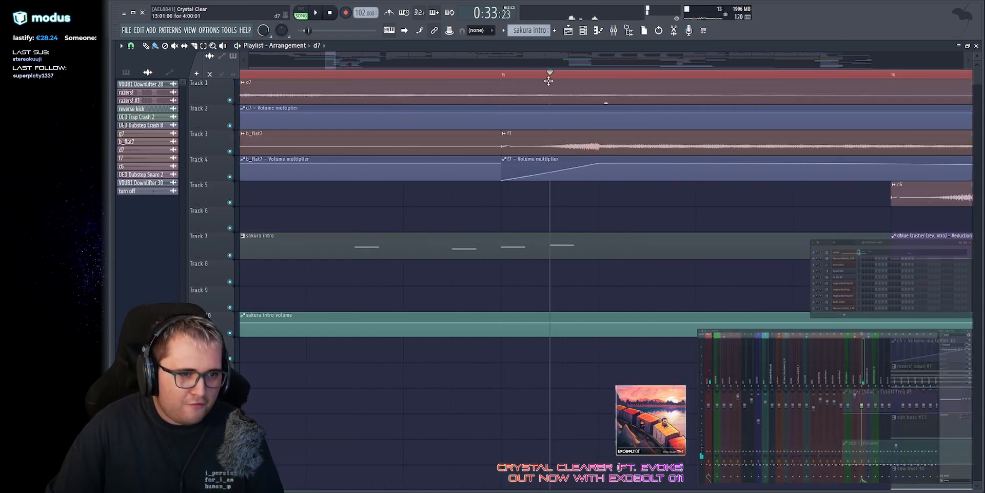
Step: Set the playhead to the start of bar 15 and check the arrangement leading into the drop at bar 17
scroll(564, 133, "down", 1)
left_click_drag(488, 240, 547, 247)
key("ctrl+d")
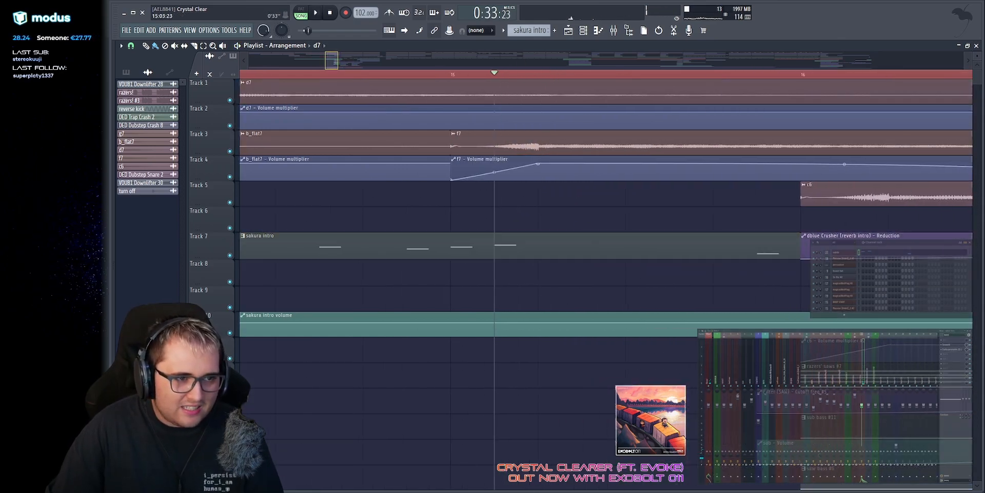
scroll(521, 90, "down", 2)
scroll(508, 76, "down", 5)
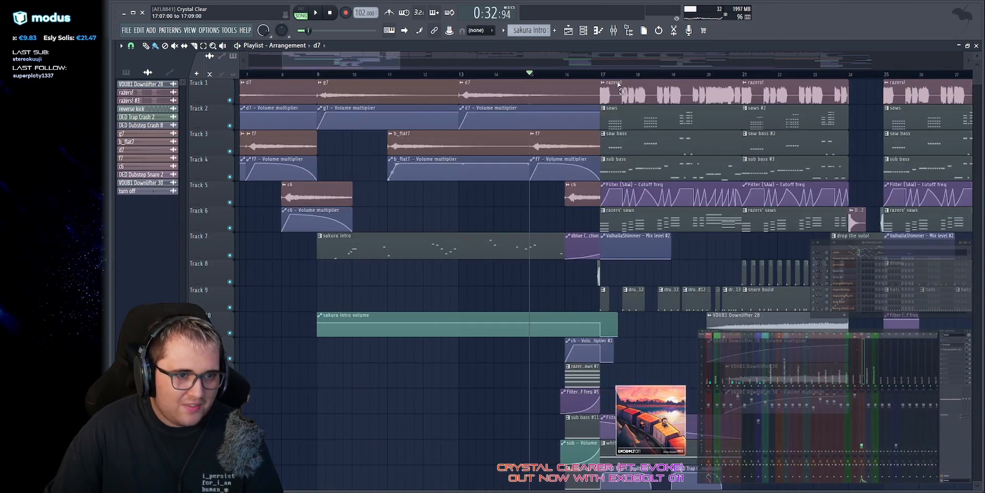
key("space")
key("space")
Step: Examine the sakura intro volume automation on Track 10 and listen from bar 15 towards the drop
scroll(533, 221, "up", 3)
scroll(558, 267, "down", 5)
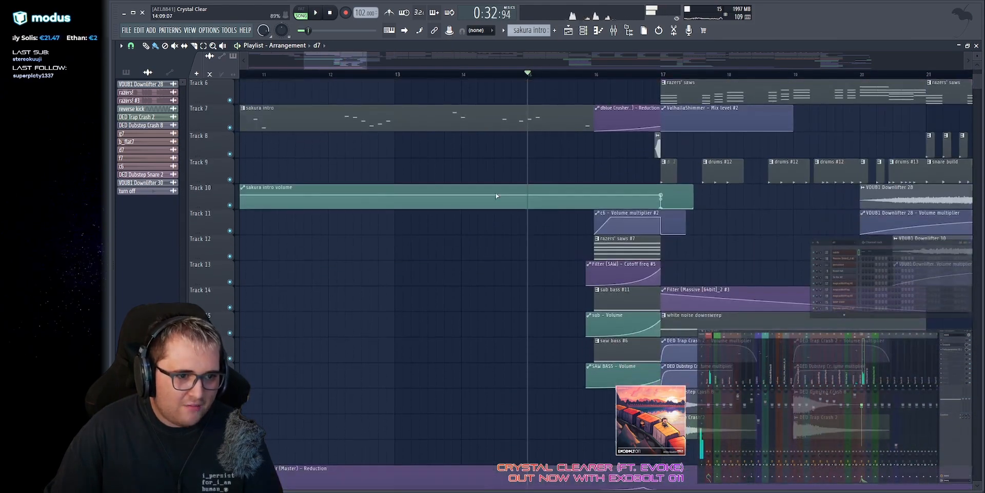
left_click_drag(490, 195, 747, 207)
key("ctrl+d")
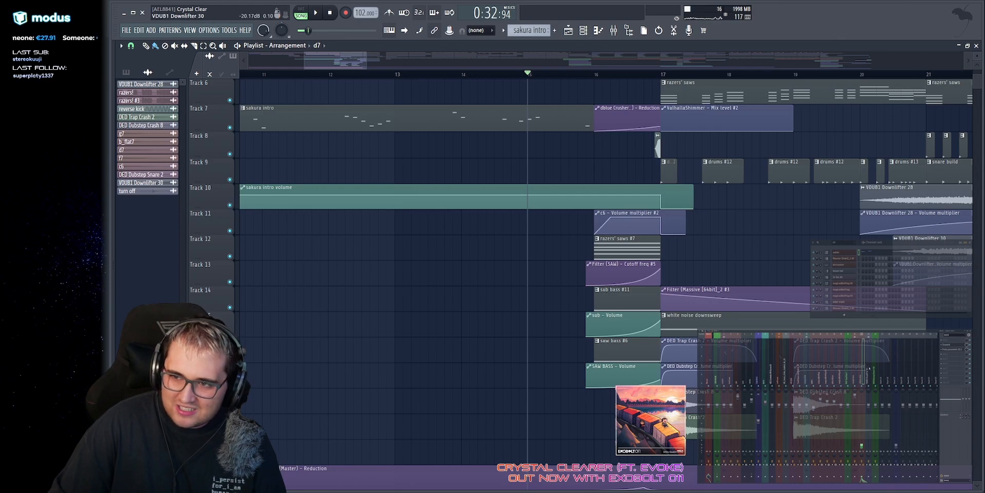
key("space")
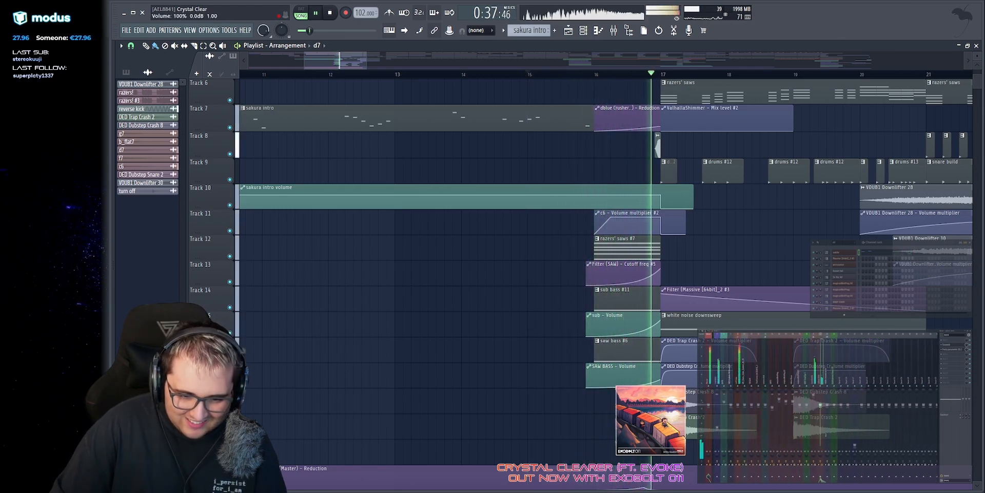
key("space")
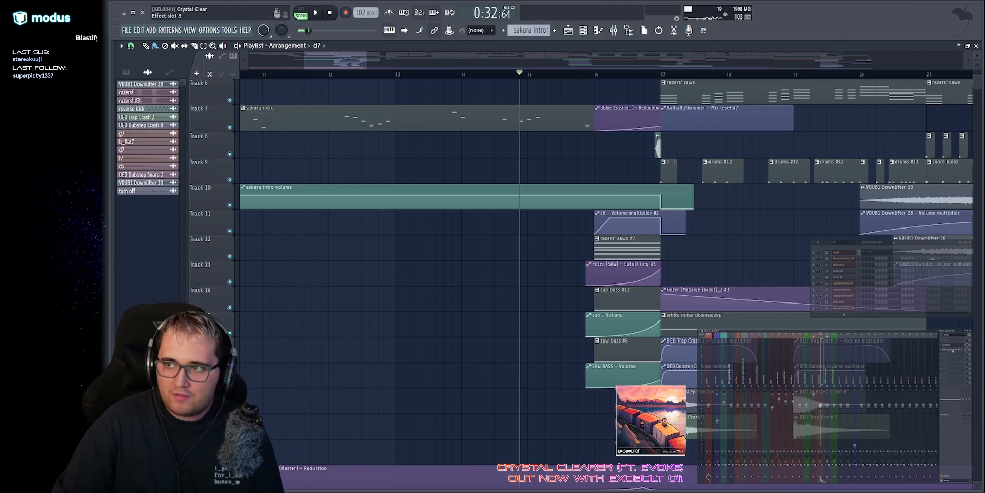
Step: Reopen the equalizer on the sakura intro insert for another look and close it
left_click(953, 350)
mouse_move(516, 293)
left_mouse_down()
mouse_move(517, 254)
mouse_move(516, 293)
left_mouse_up()
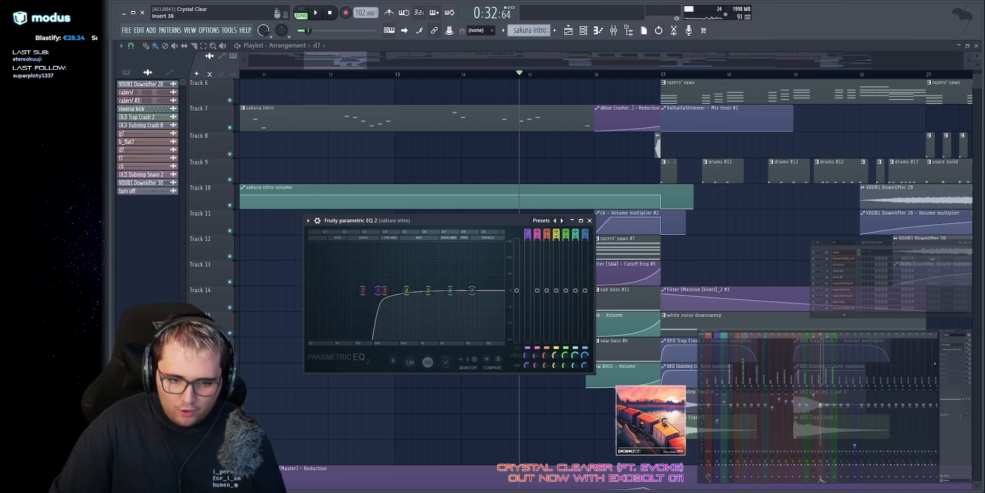
key("Escape")
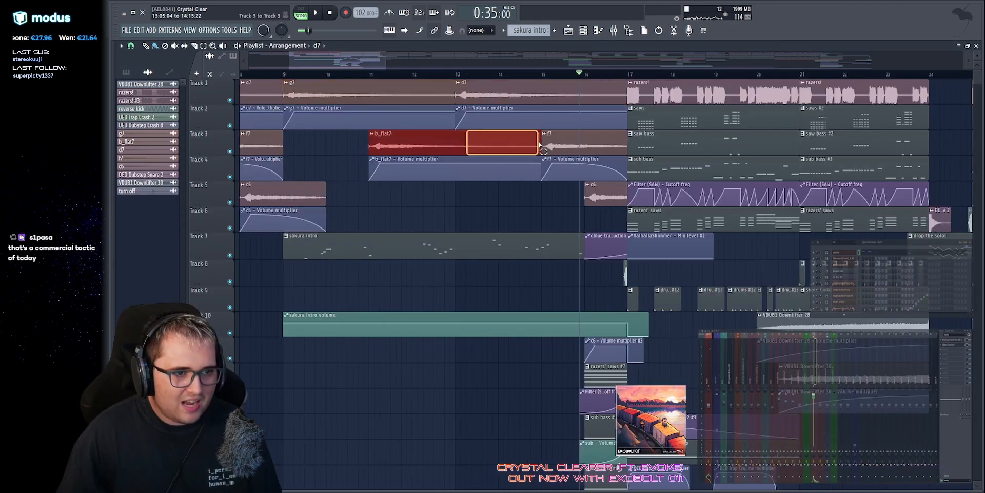
Step: View dblue Crusher on the reverb intro insert and play its Reduction automation in bar 16 several times
scroll(572, 88, "up", 4)
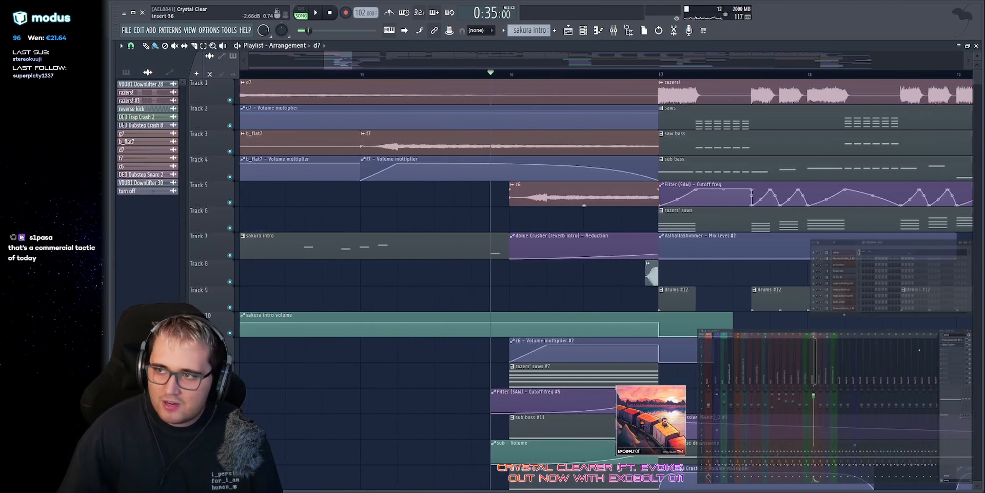
left_click(953, 345)
left_click_drag(260, 147, 653, 101)
key("space")
left_click_drag(585, 119, 590, 126)
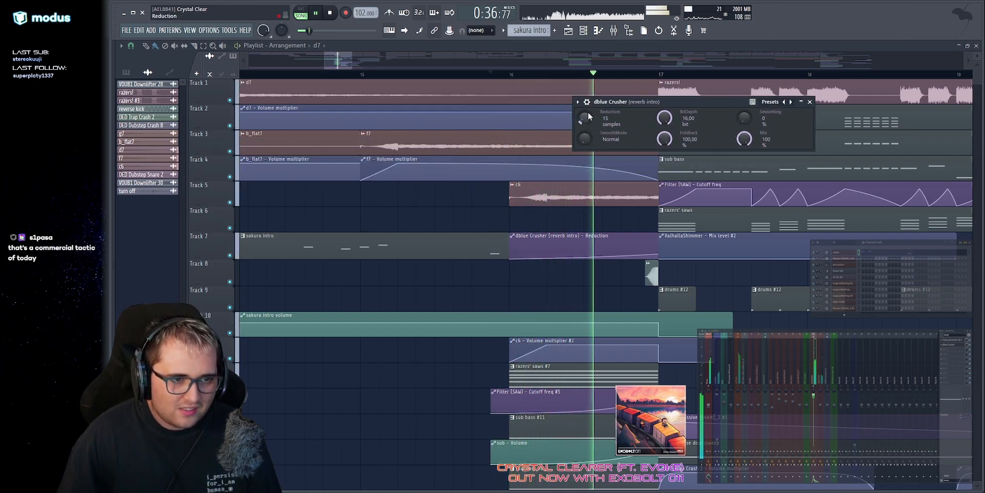
key("space")
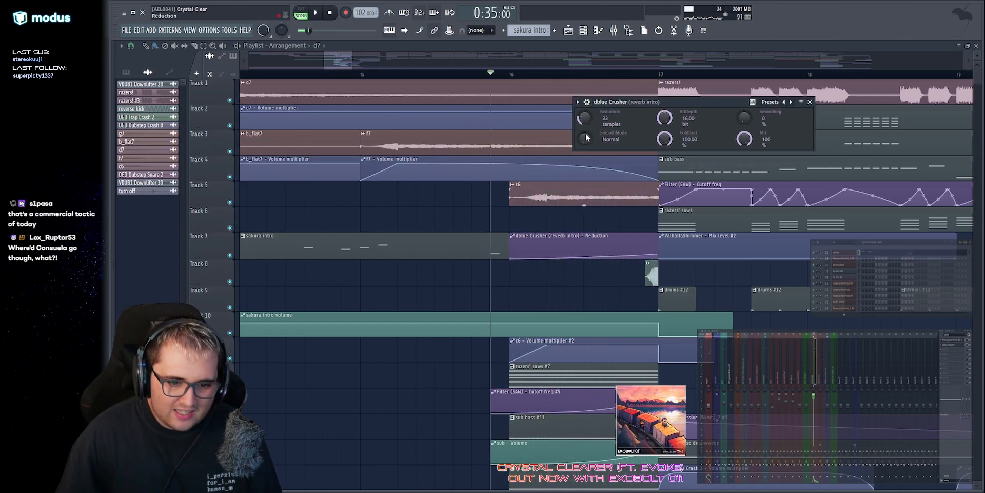
key("space")
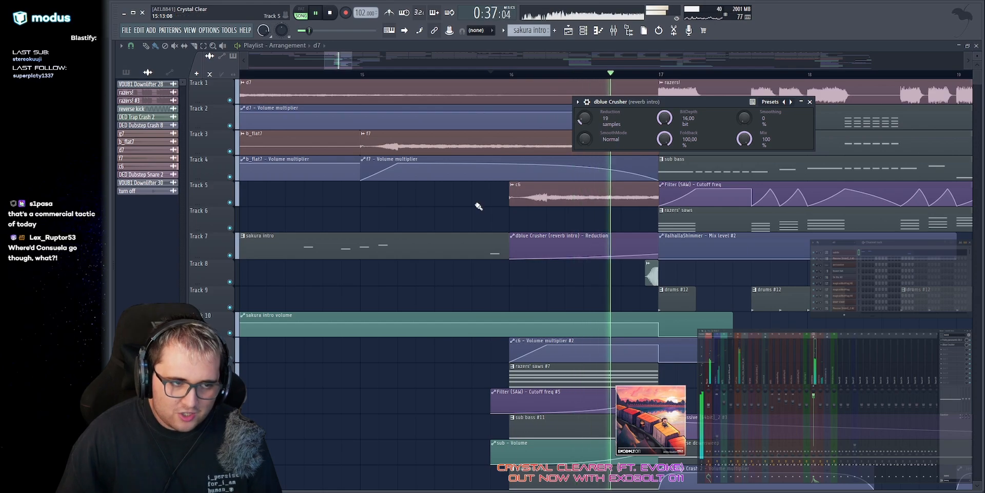
key("space")
key("Escape")
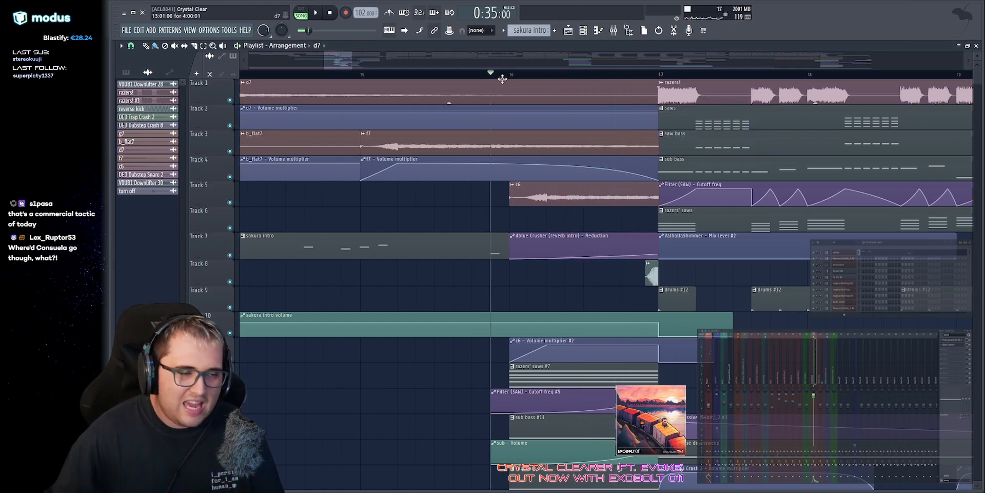
key("space")
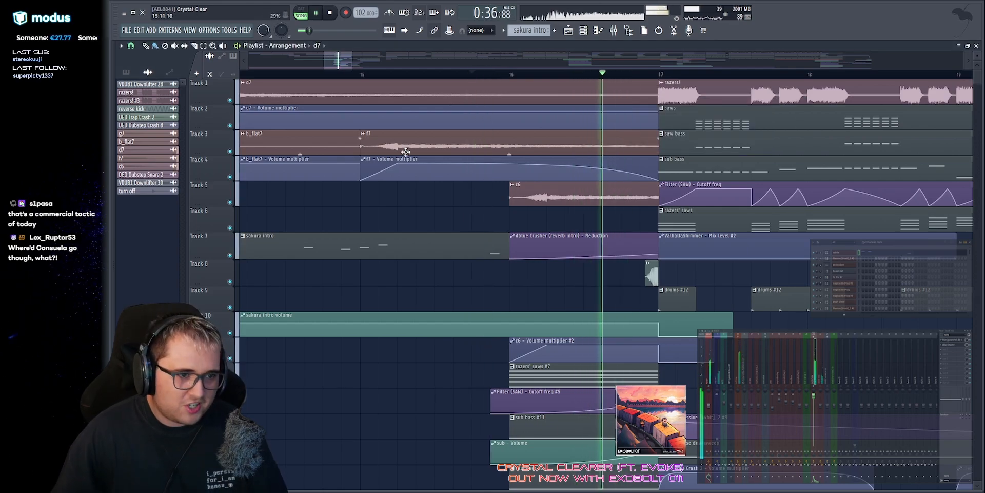
key("space")
Step: Solo the razers' saws build-up, unmute the sub bass, saw bass and their automation on Tracks 14 to 17, and listen
scroll(237, 241, "down", 4)
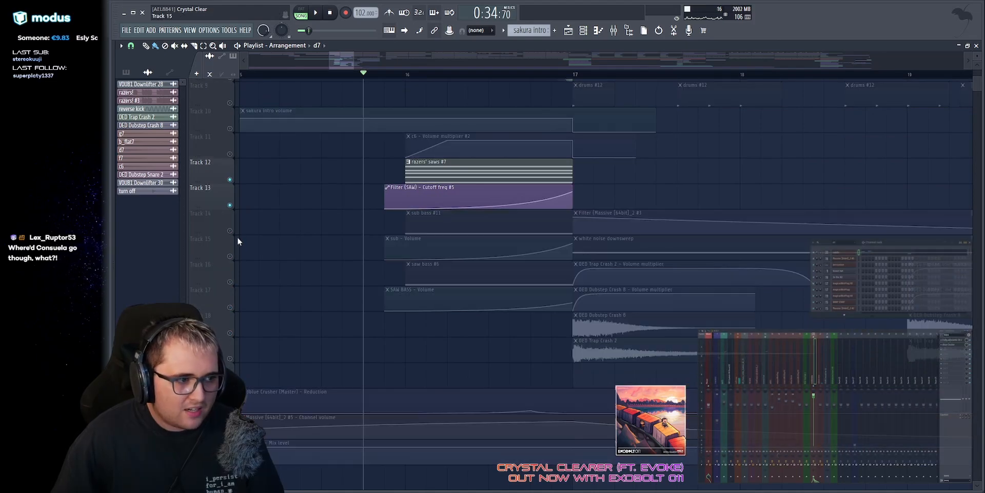
left_click(231, 256)
left_click(230, 230)
left_click(231, 282)
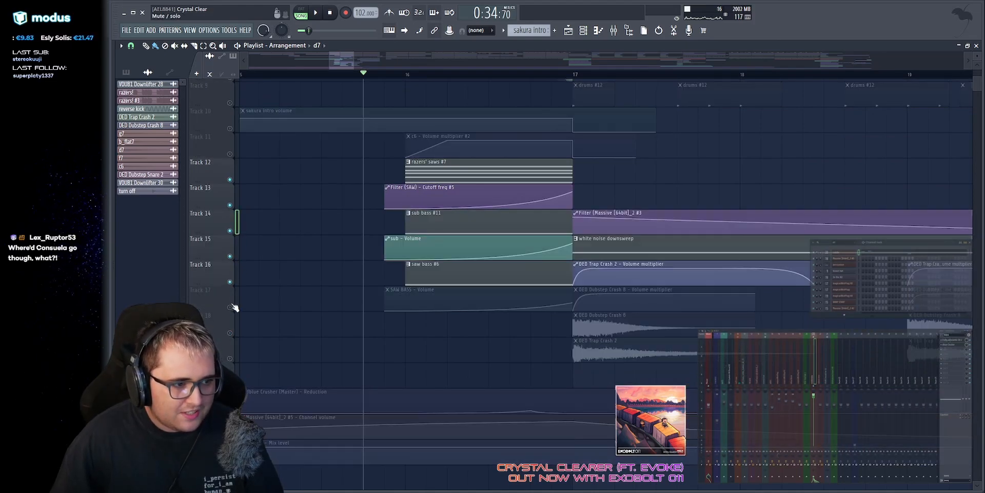
left_click(231, 307)
scroll(388, 273, "up", 1)
left_click_drag(361, 297, 441, 286)
key("space")
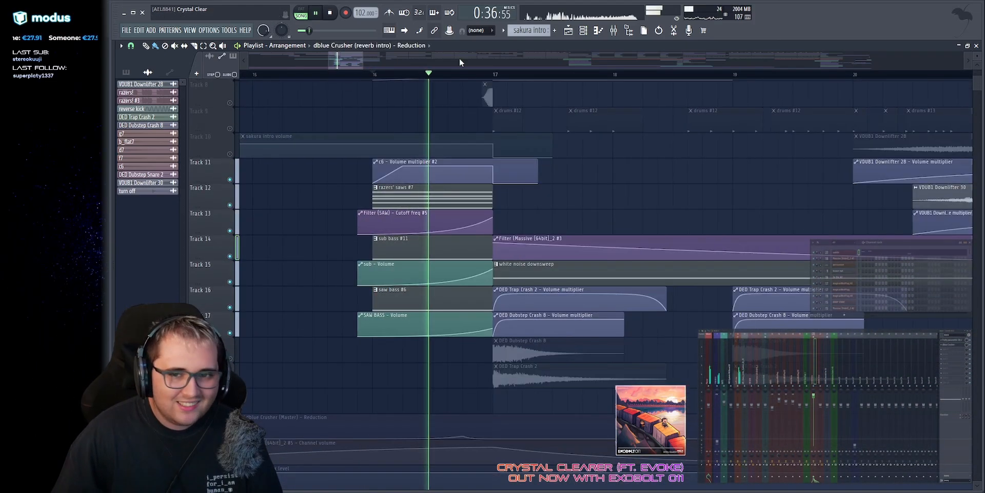
key("space")
Step: Isolate razers' saws #7 on Track 12 with its filter cutoff automation on Track 13 and play from bar 16
scroll(459, 77, "up", 2)
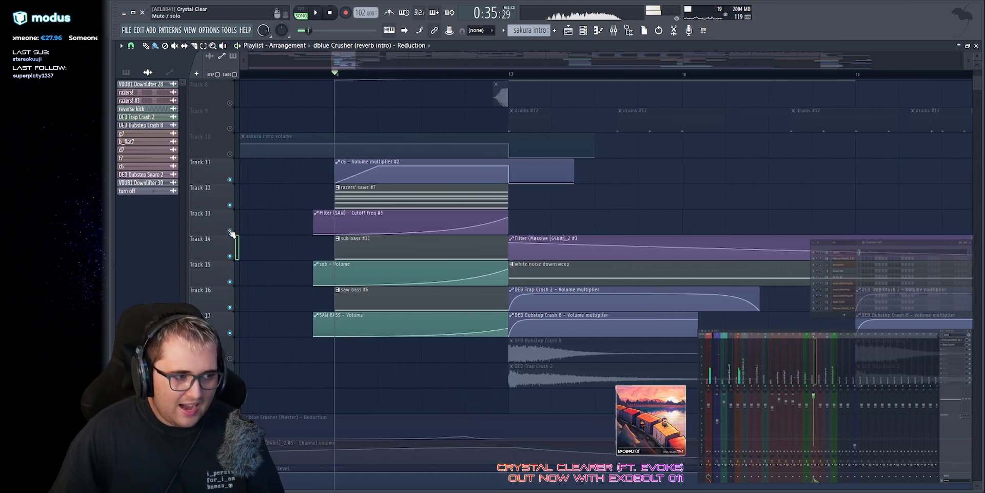
right_click(230, 232)
left_click(230, 206)
scroll(236, 205, "up", 1)
key("space")
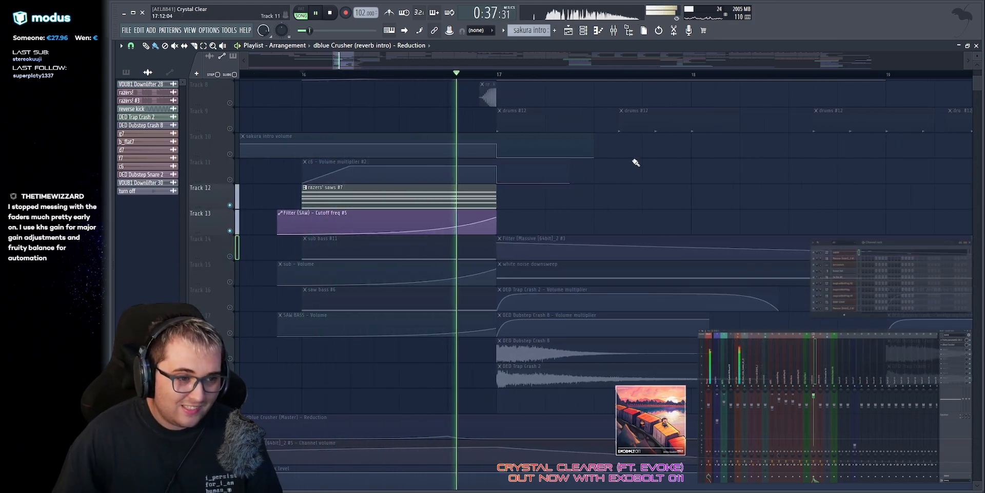
scroll(330, 184, "down", 4)
key("space")
Step: Solo sub bass #11 on Track 14 with its volume automation on Track 15 and play it from bar 16
right_click(230, 154)
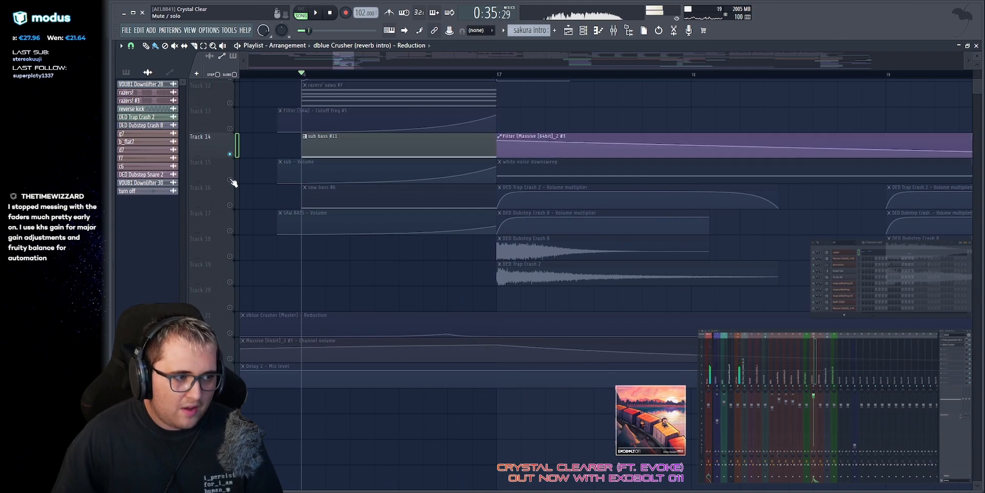
left_click(230, 179)
key("space")
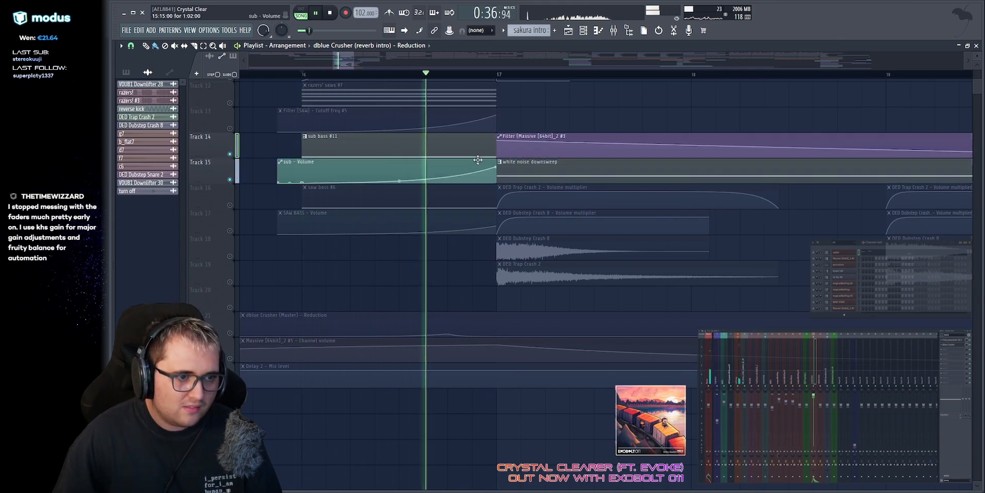
key("space")
left_click_drag(344, 143, 334, 170)
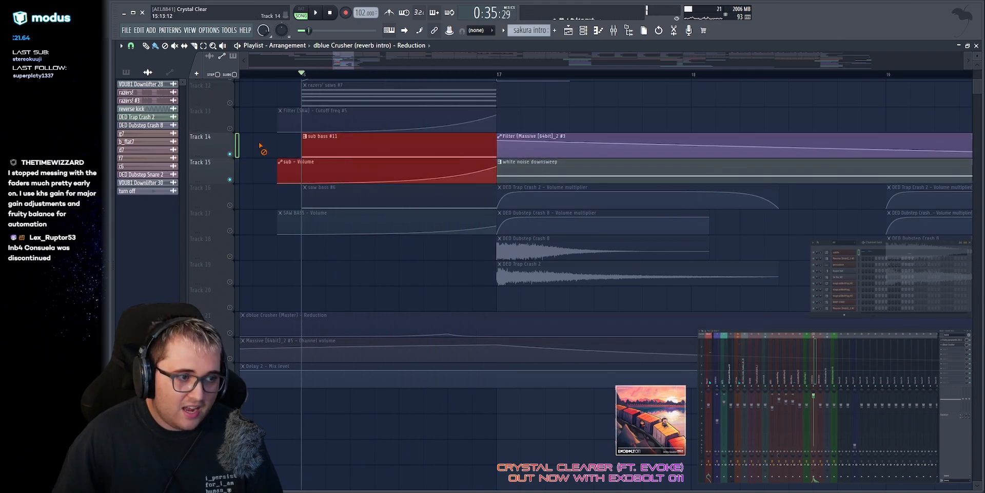
left_click(262, 147, "ctrl")
Step: Bring up the sub channel's 3x Osc synth, examine its oscillator settings while playing, and close it
left_click(844, 245)
left_click(841, 249)
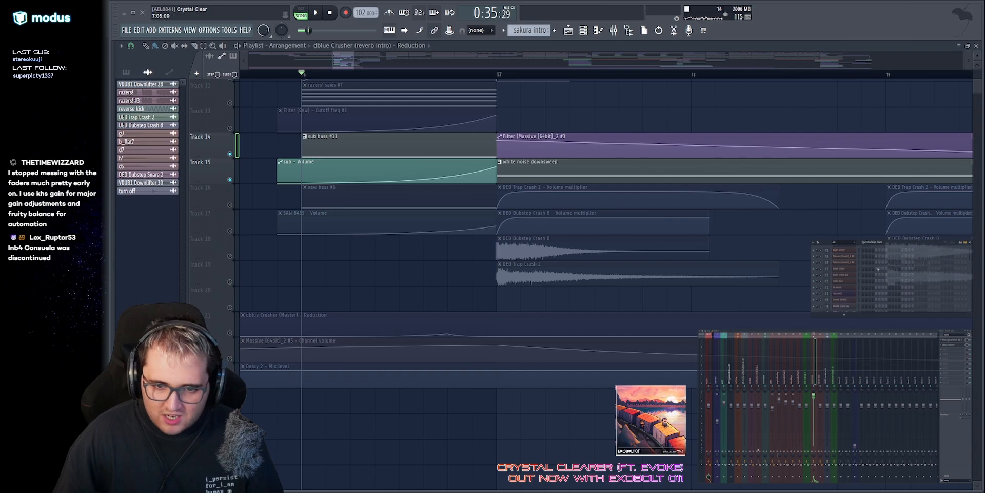
key("space")
scroll(842, 272, "down", 5)
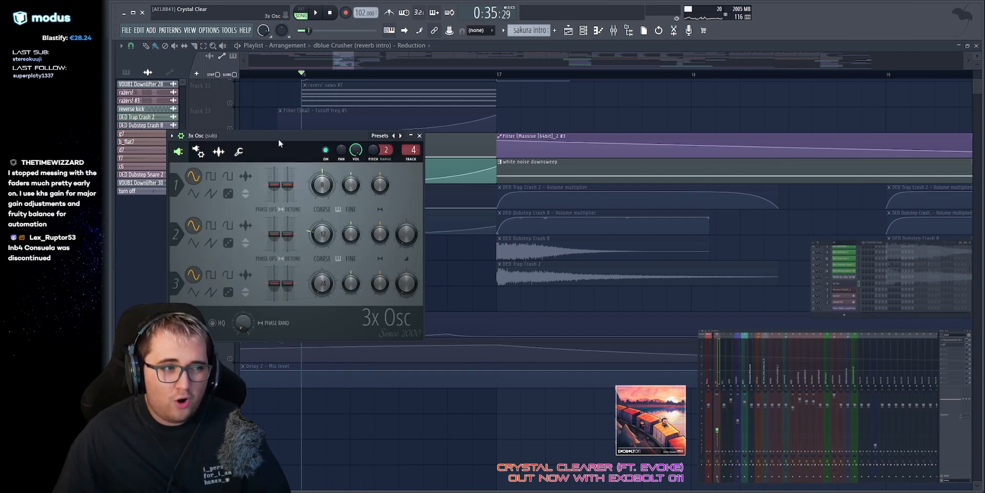
key("space")
left_click_drag(278, 136, 415, 195)
key("space")
key("space")
key("space")
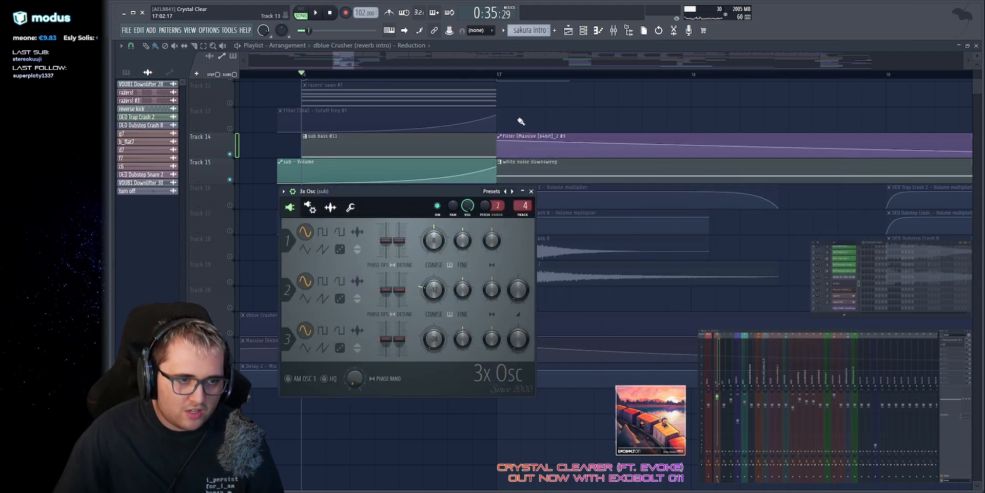
key("Escape")
Step: Isolate saw bass #6 on Track 16 with the SAW BASS volume automation on Track 17 and play from bar 16
key("space")
right_click(230, 205)
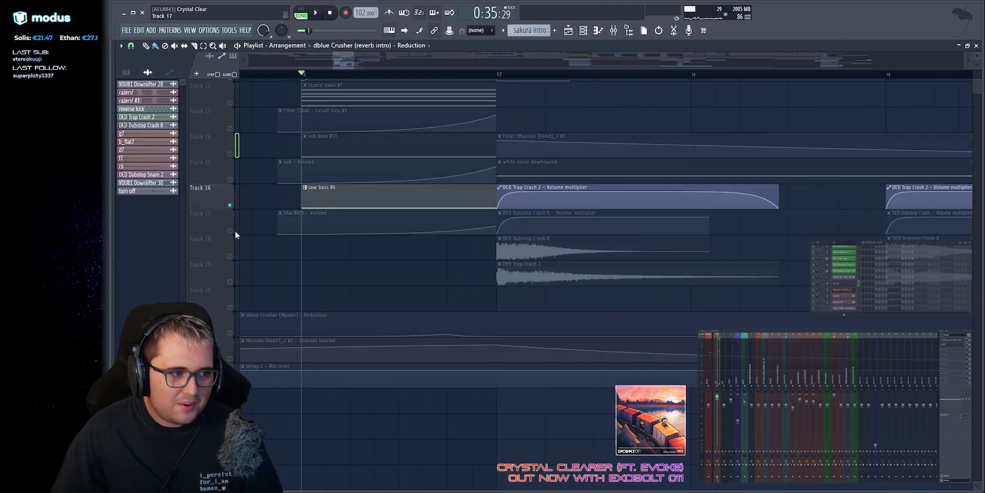
left_click(230, 230)
scroll(306, 102, "up", 1)
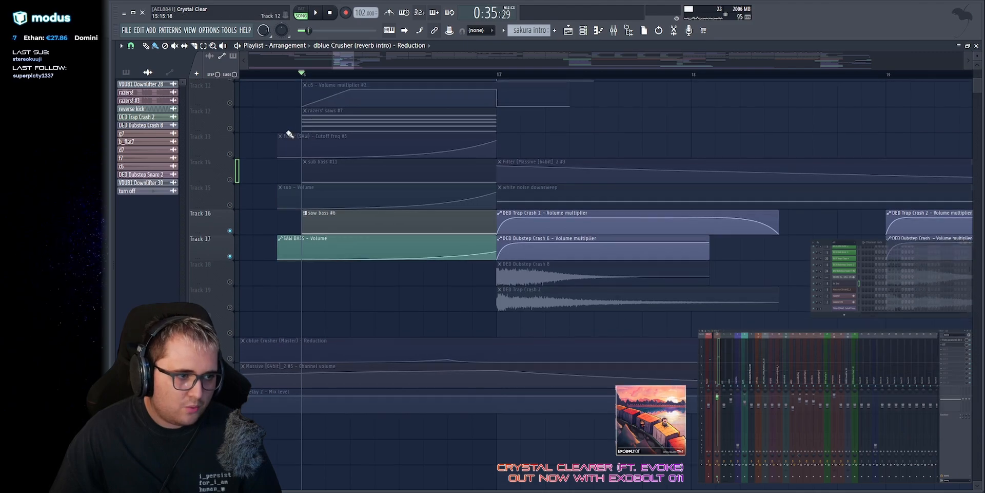
key("space")
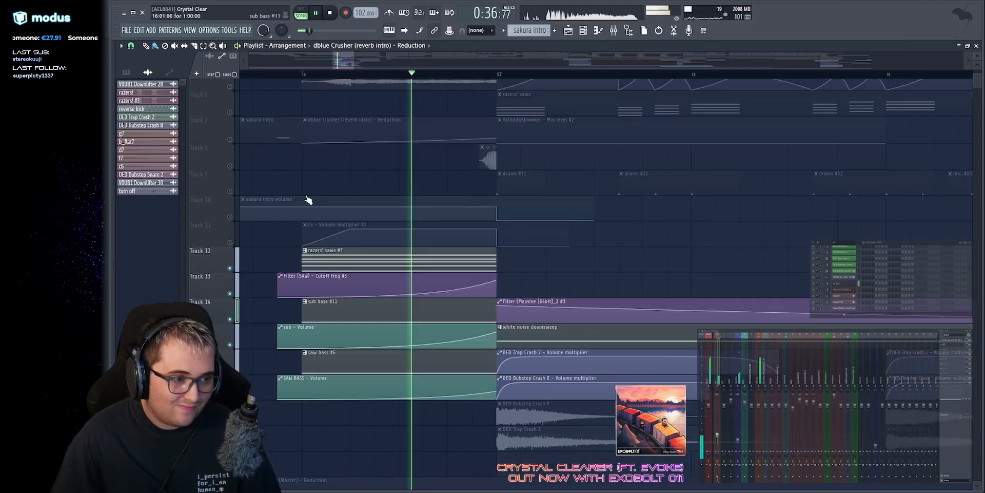
Step: Play the full arrangement into the drop from bar 17, focusing on the reverse kick just before the drop
scroll(306, 199, "down", 7)
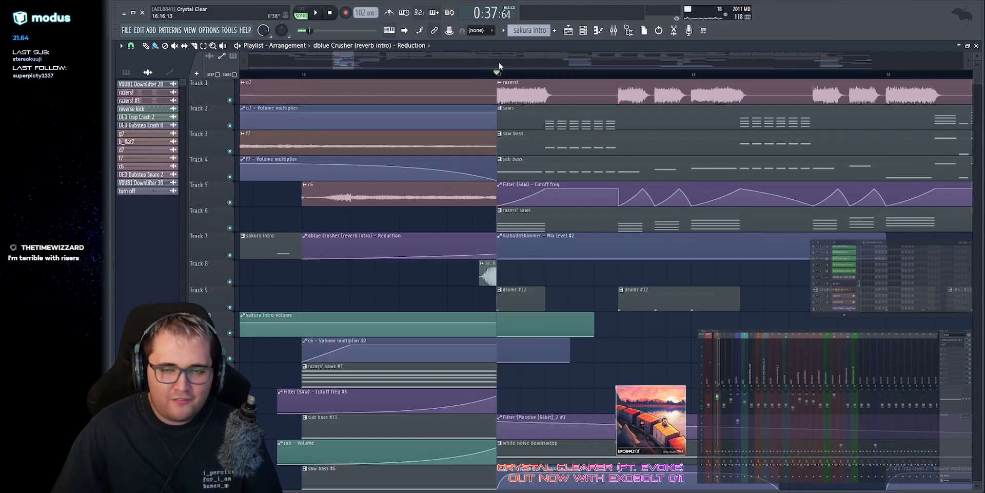
key("space")
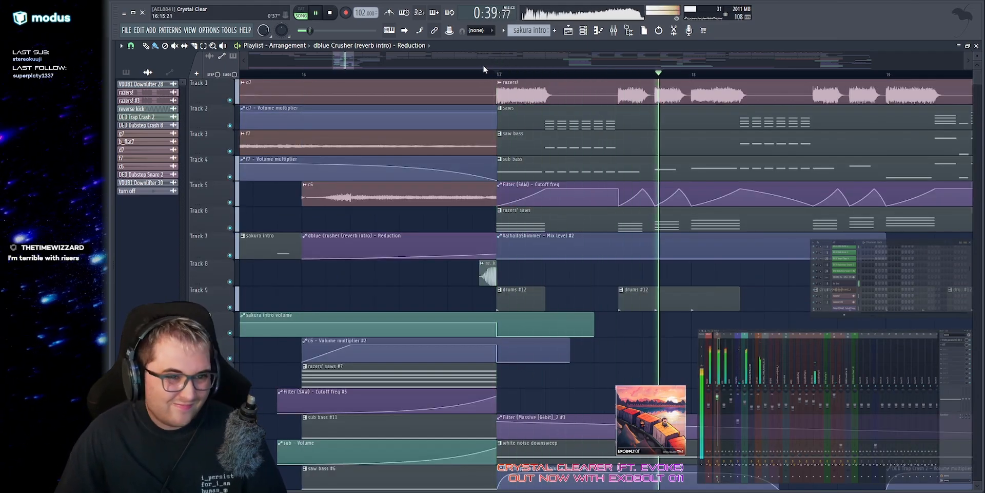
scroll(484, 63, "down", 3)
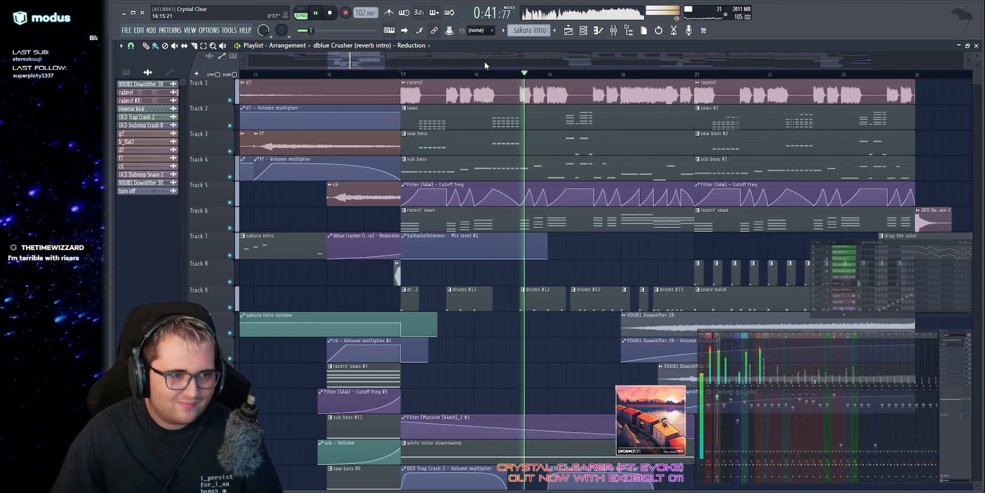
left_click_drag(356, 60, 340, 126)
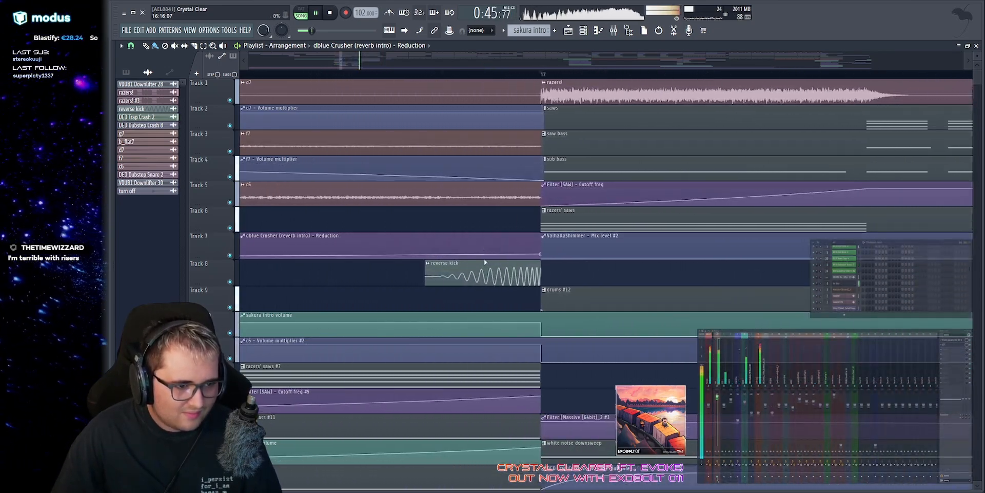
key("space")
Step: Examine the reverse kick's sample settings, then highlight the c6 clip on Track 5 leading up to bar 17
double_click(497, 274)
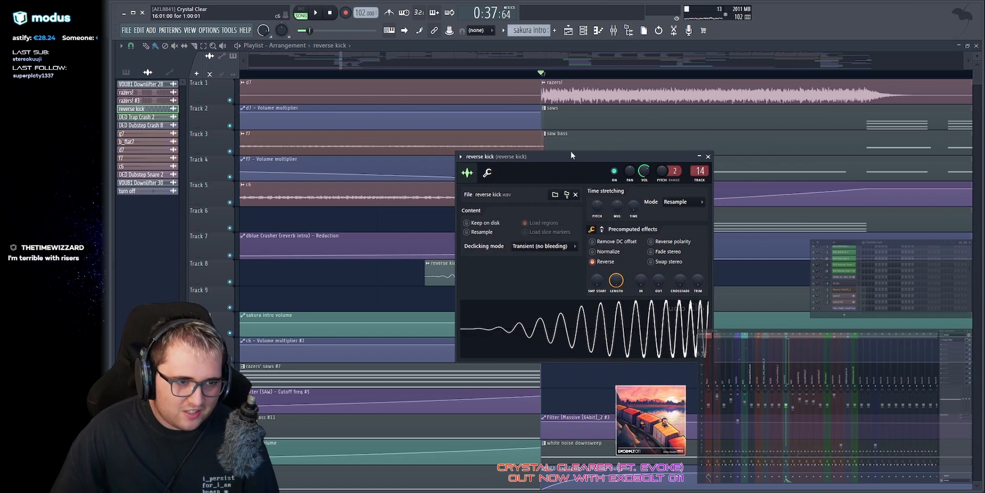
left_click_drag(569, 155, 314, 103)
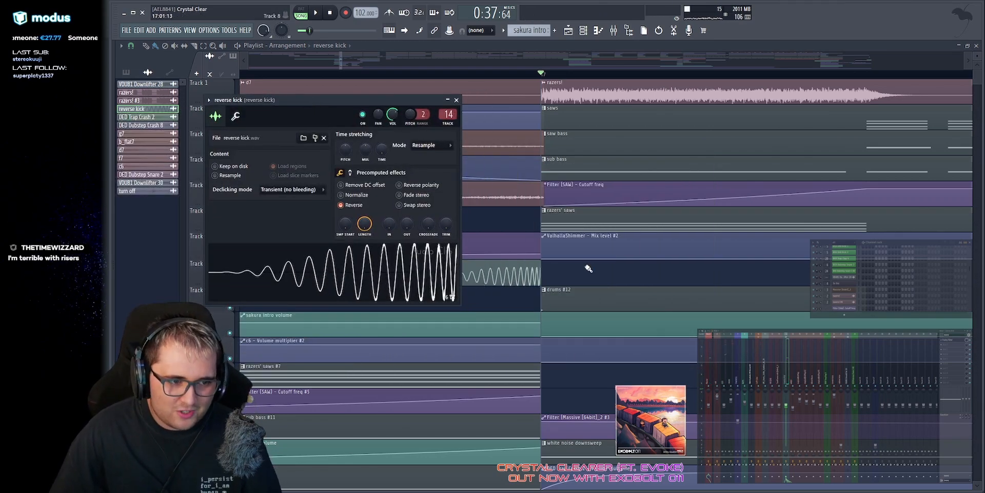
key("Escape")
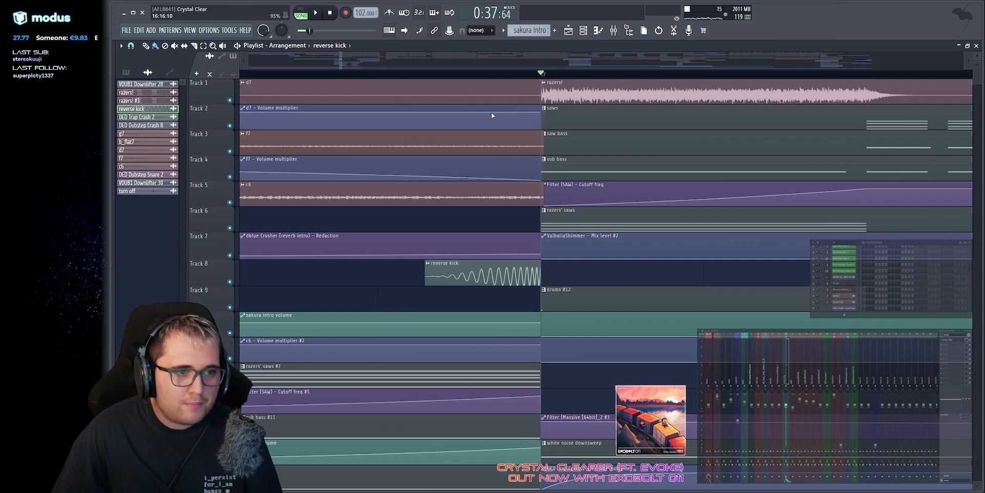
left_click_drag(485, 205, 523, 192)
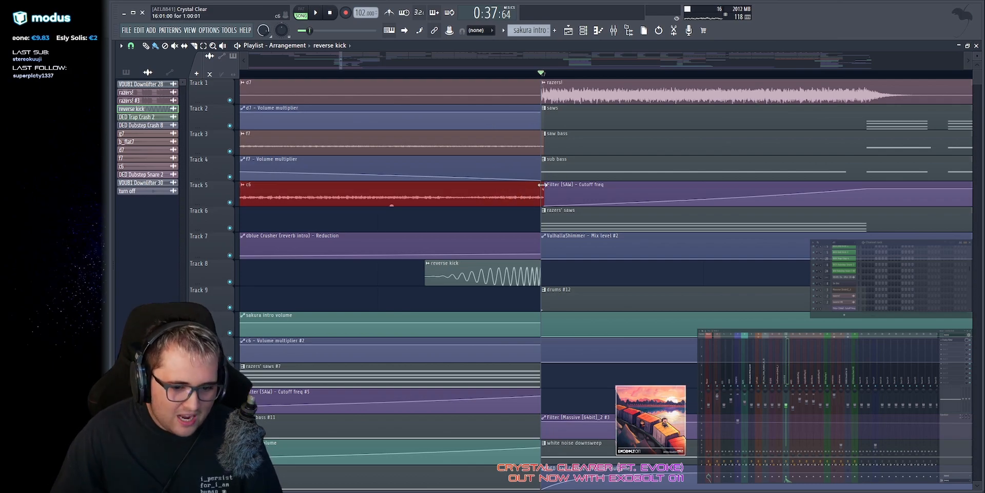
scroll(513, 218, "down", 5)
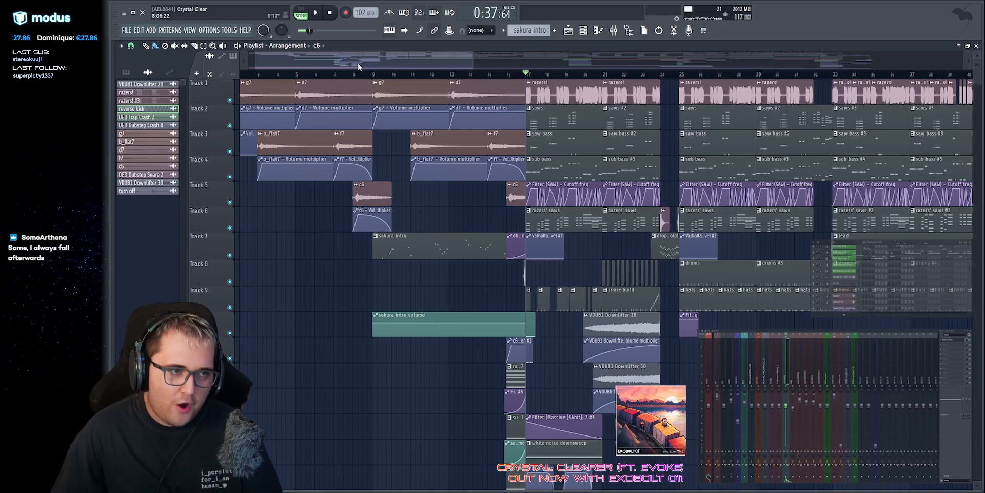
Step: Solo the razers! audio clip on Track 1 and play it from bar 17
mouse_move(358, 64)
left_mouse_down()
mouse_move(366, 61)
mouse_move(349, 60)
left_mouse_up()
right_click(230, 100)
key("space")
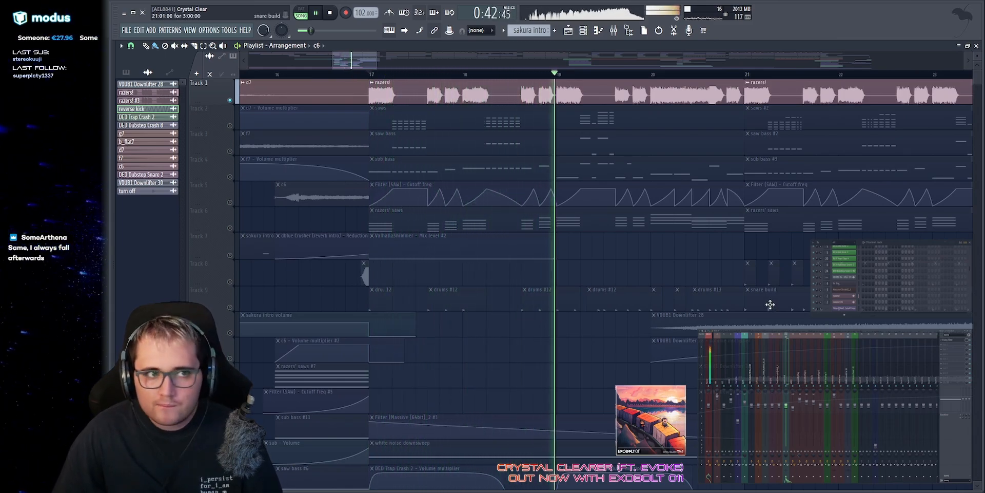
key("space")
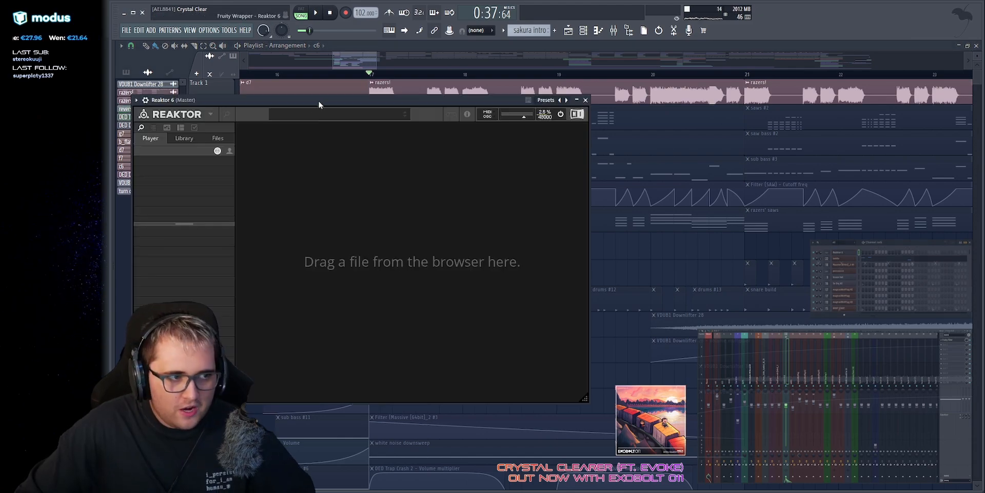
Step: Load Razor in the new Reaktor 6 instance and choose the Errorsmith preset Rubber Wobbler
left_click_drag(318, 100, 497, 91)
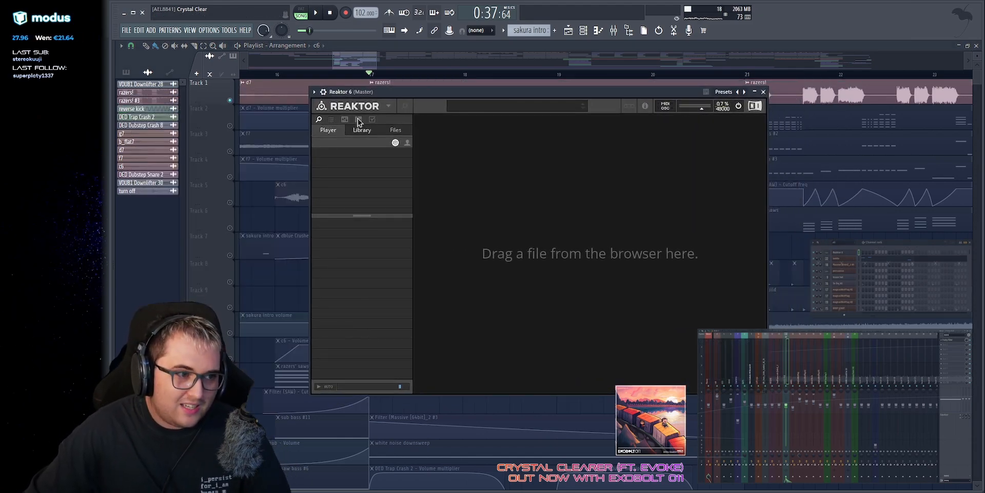
left_click(390, 106)
mouse_move(420, 118)
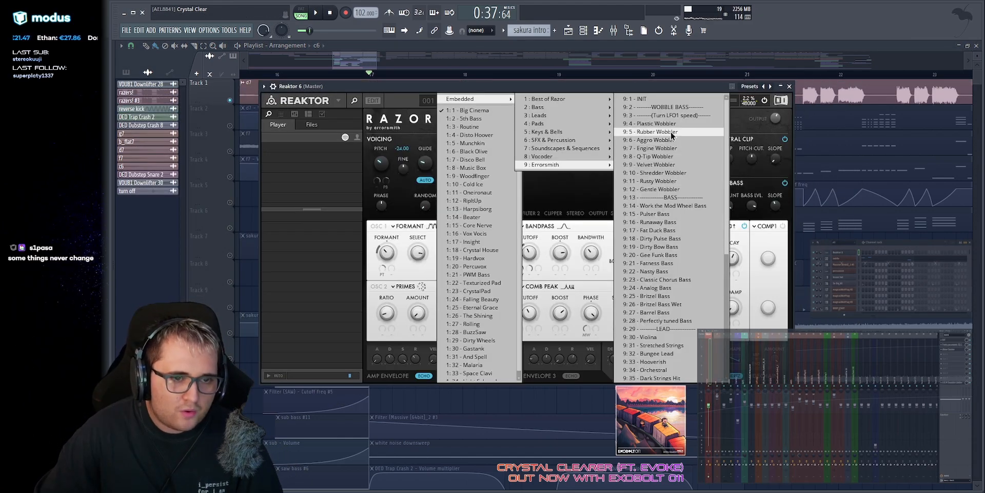
left_click(671, 132)
left_click_drag(529, 88, 543, 79)
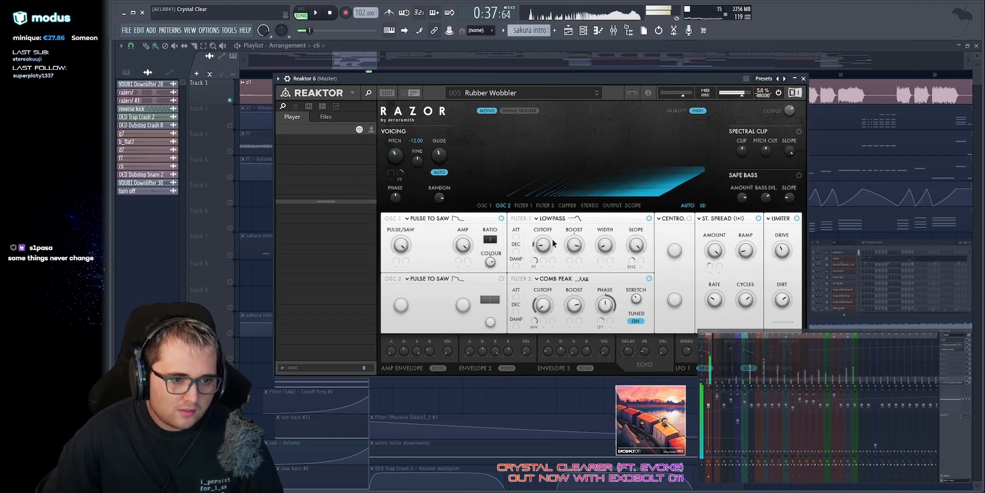
left_click_drag(555, 81, 540, 84)
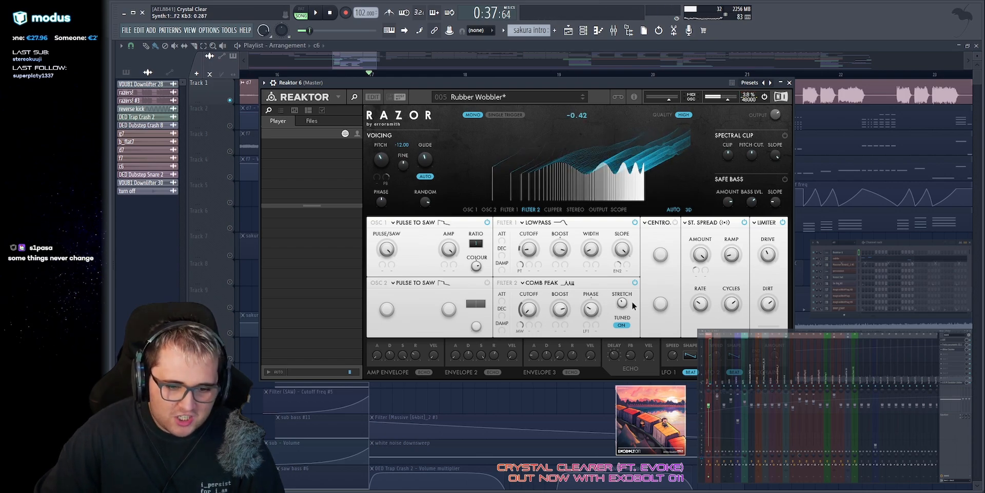
Step: Check the Reaktor channel's miscellaneous functions, adjust Razor's comb peak filter cutoff while playing notes, and close the plugin
left_click(264, 82)
left_click(313, 100)
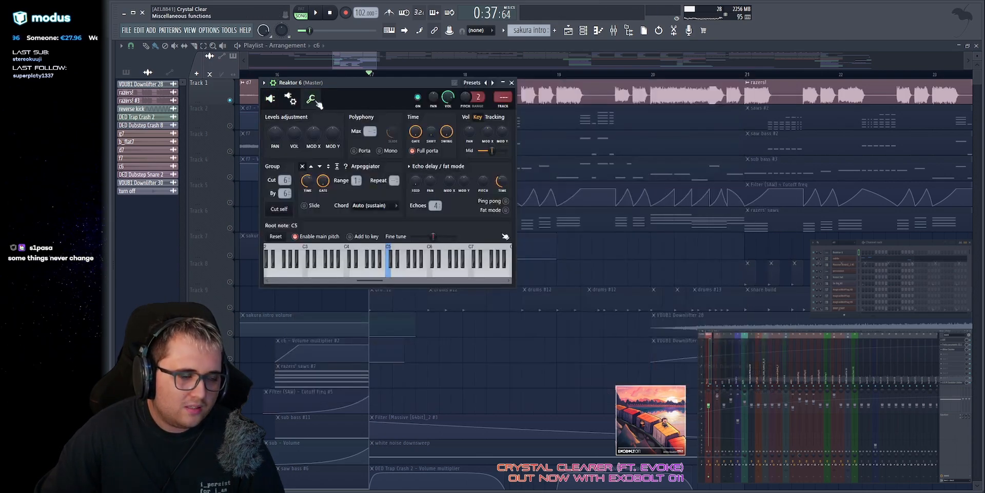
left_click(271, 99)
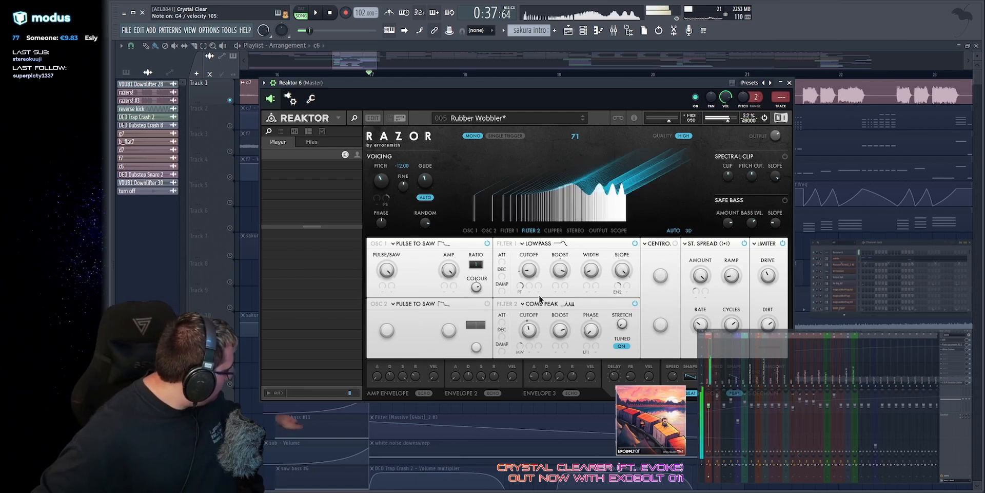
mouse_move(538, 334)
left_mouse_down()
mouse_move(537, 310)
mouse_move(530, 322)
left_mouse_up()
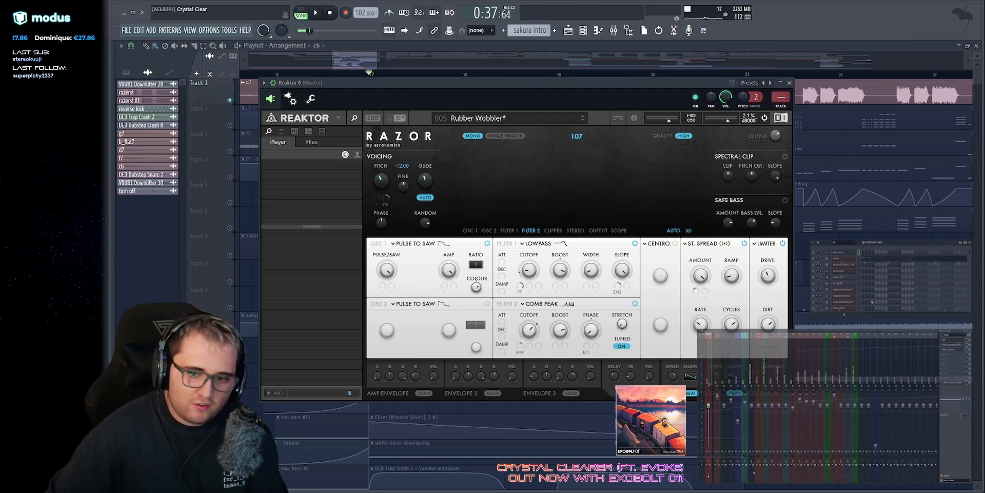
key("Escape")
Step: Replay the soloed razers! clip on Track 1 from bar 17 a few times
left_click_drag(348, 57, 352, 63)
key("space")
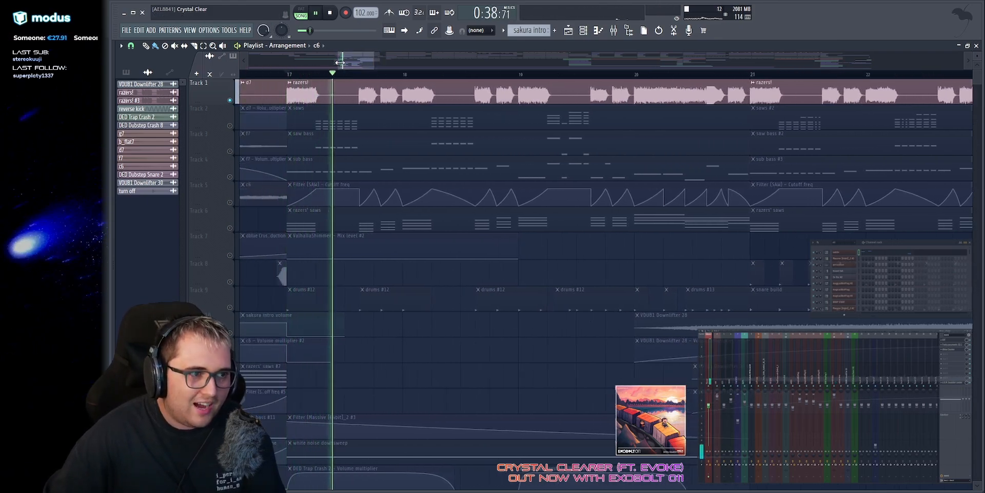
key("space")
key("space")
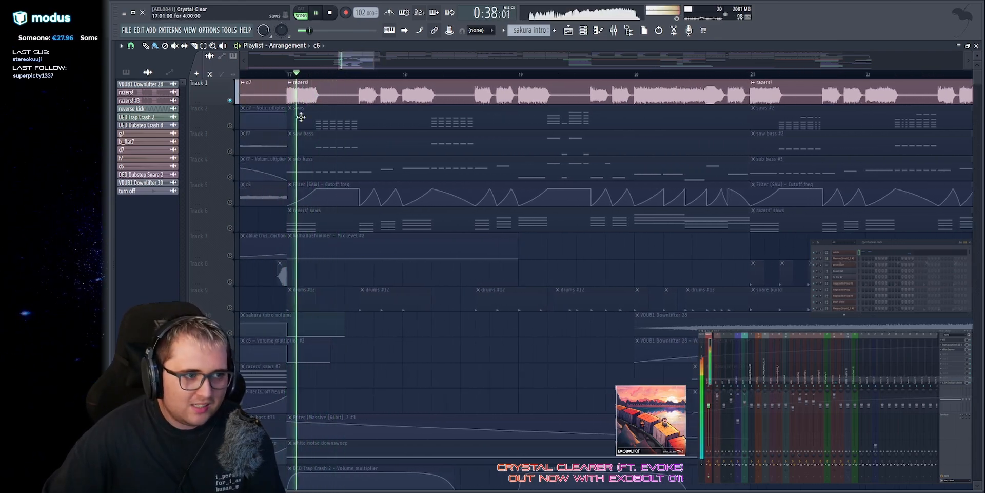
left_click_drag(358, 62, 356, 61)
key("space")
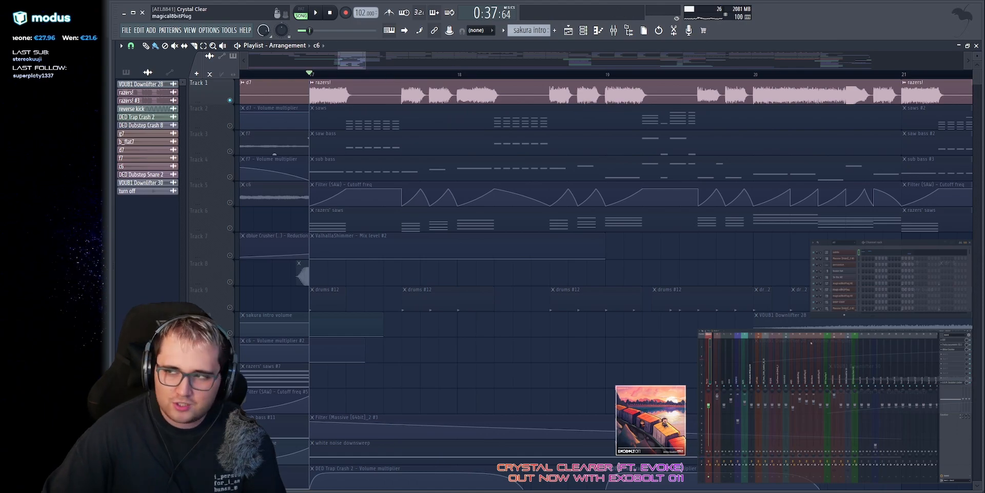
Step: Isolate razers' saws on Track 6 with the automation on Tracks 5 and 7, and play from bar 17
scroll(465, 205, "up", 1)
right_click(230, 228)
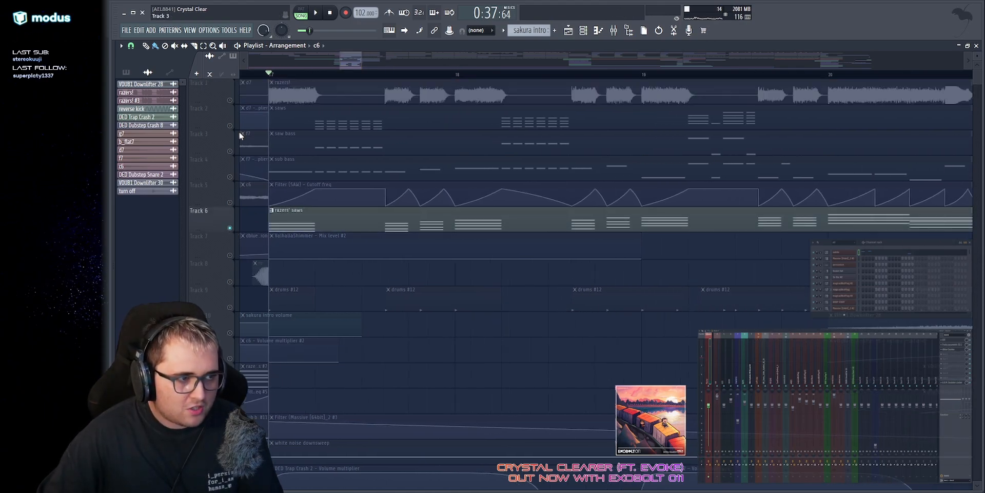
key("space")
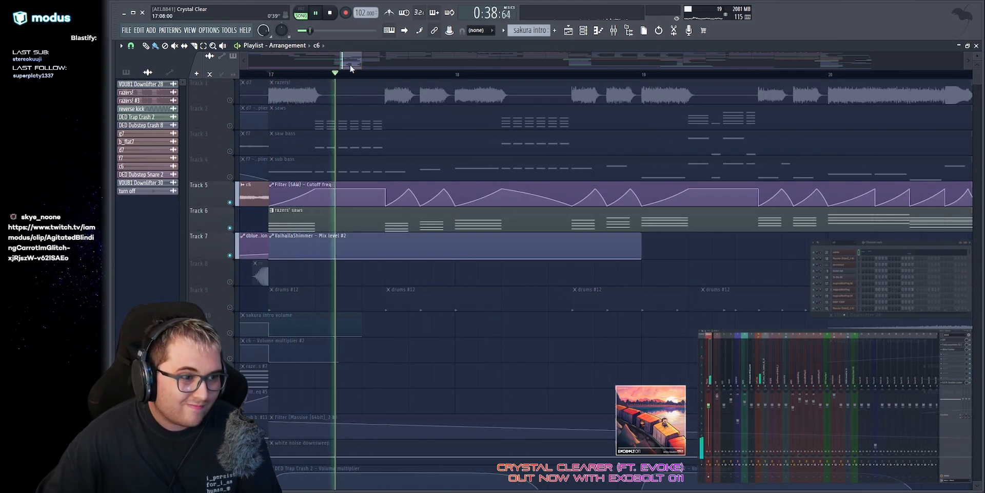
mouse_move(362, 63)
left_mouse_down()
mouse_move(372, 64)
mouse_move(346, 60)
left_mouse_up()
key("space")
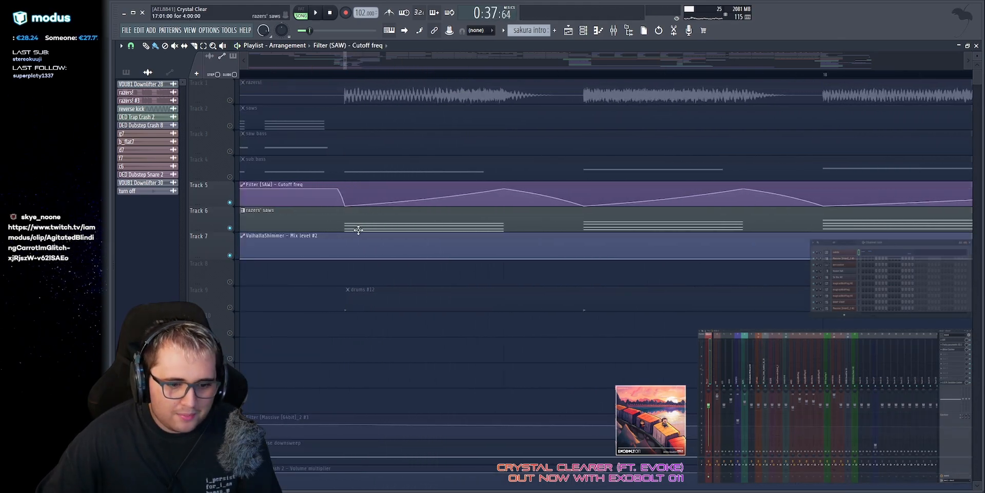
Step: Place the playhead just before the second razers' saws chord in bar 17 and select the Track 6 clip
left_click_drag(346, 60, 345, 61)
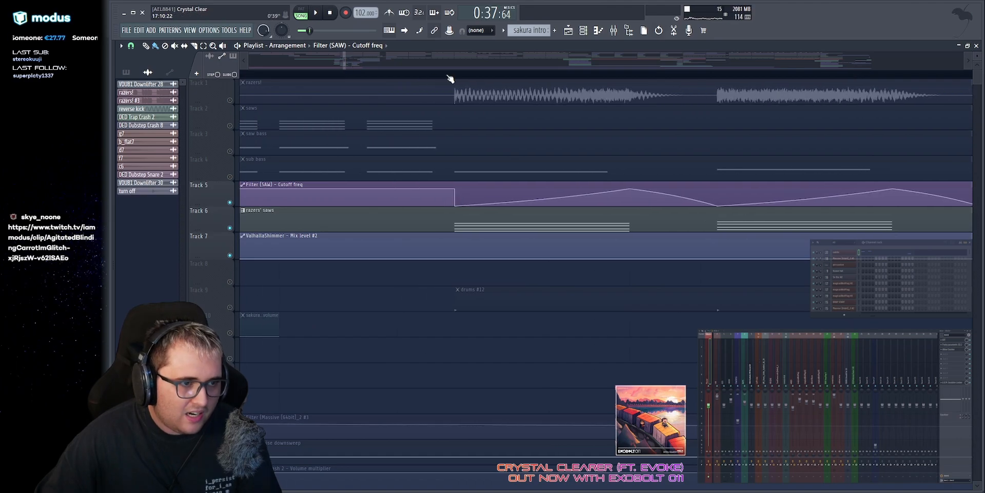
left_click(452, 74)
left_click_drag(447, 202, 436, 224)
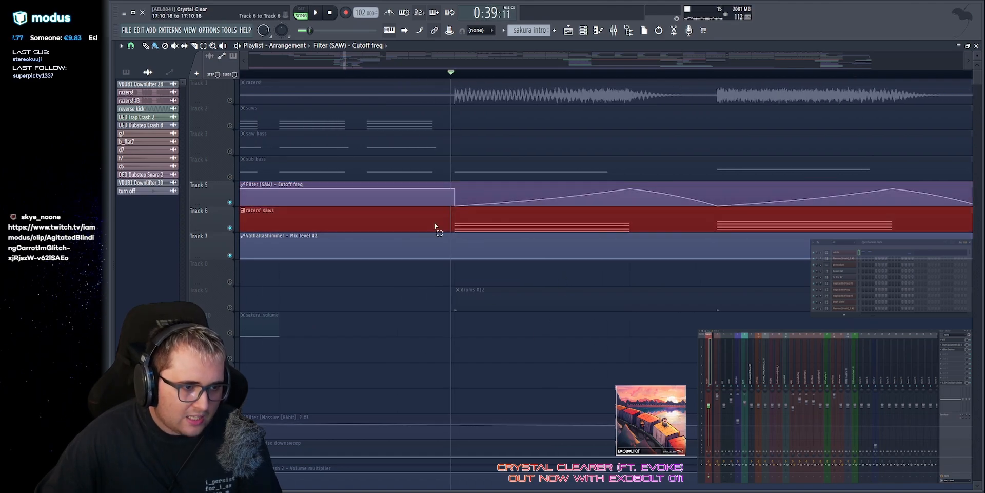
Step: Clear the clip selection and play the soloed saws with their filter automation from the start of bar 17
left_click(442, 274, "ctrl")
scroll(442, 257, "down", 7)
left_click(274, 74)
key("space")
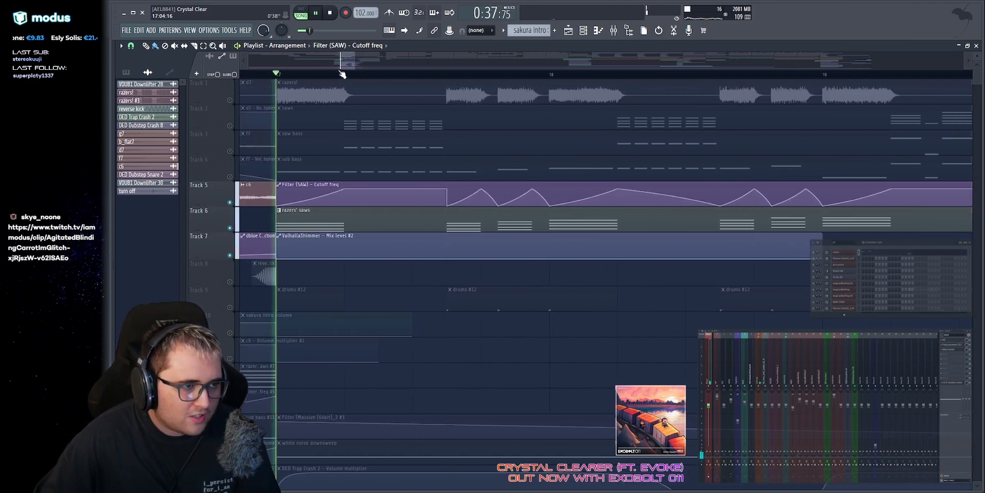
left_click_drag(343, 62, 340, 61)
key("space")
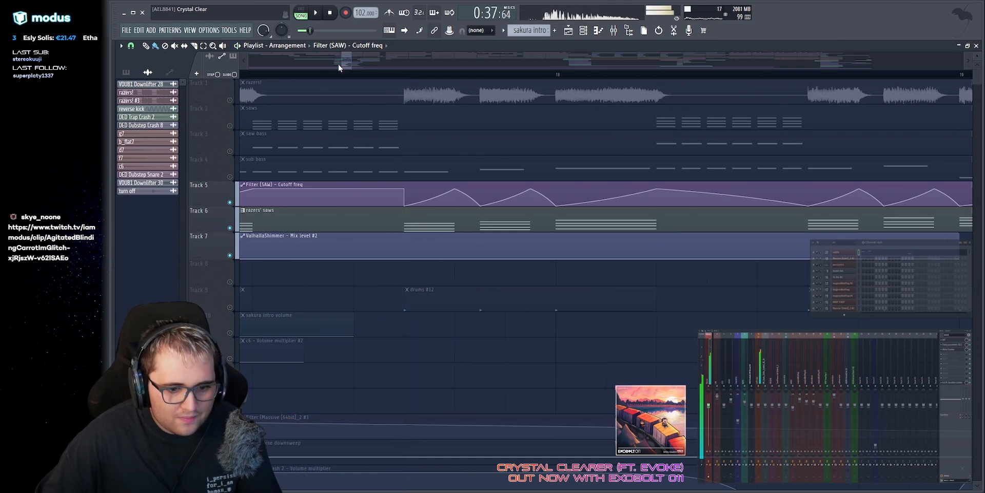
scroll(349, 61, "down", 2)
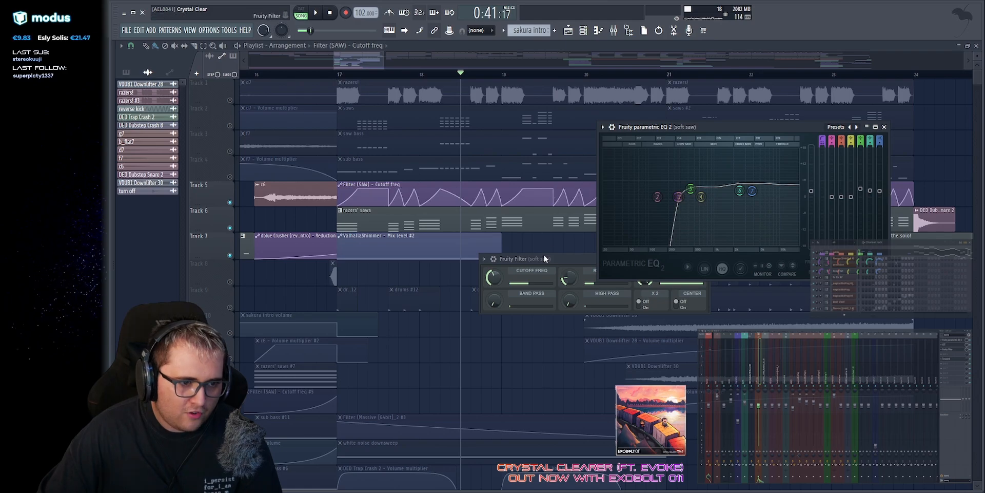
Step: Inspect the soft saw's Fruity Filter and Parametric EQ 2 with playback running, and close the plugin windows
left_click_drag(544, 257, 456, 284)
mouse_move(665, 127)
left_mouse_down()
mouse_move(645, 132)
mouse_move(651, 118)
left_mouse_up()
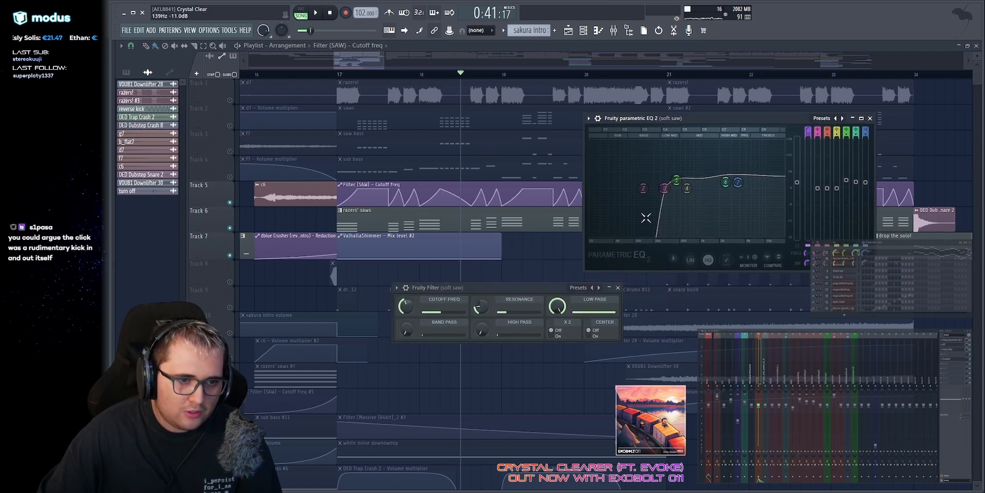
left_click_drag(466, 289, 491, 303)
key("space")
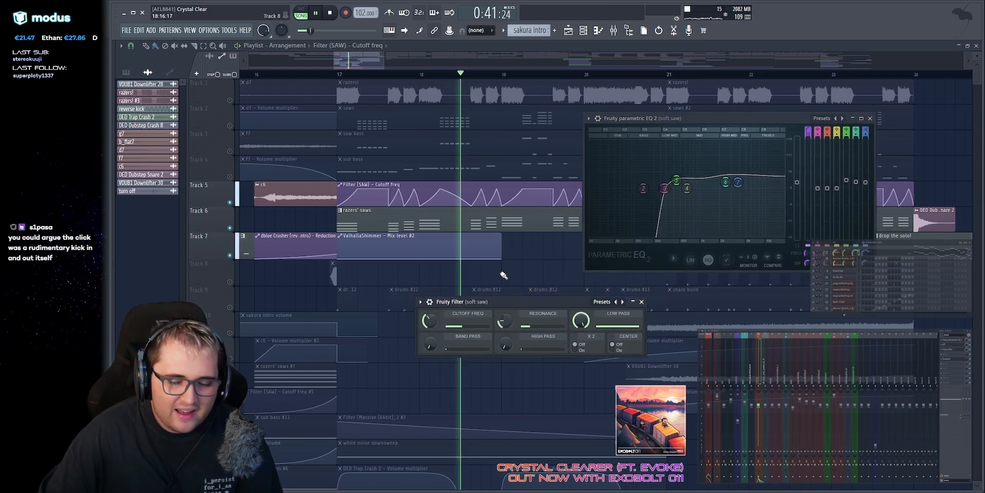
key("alt+F12")
key("space")
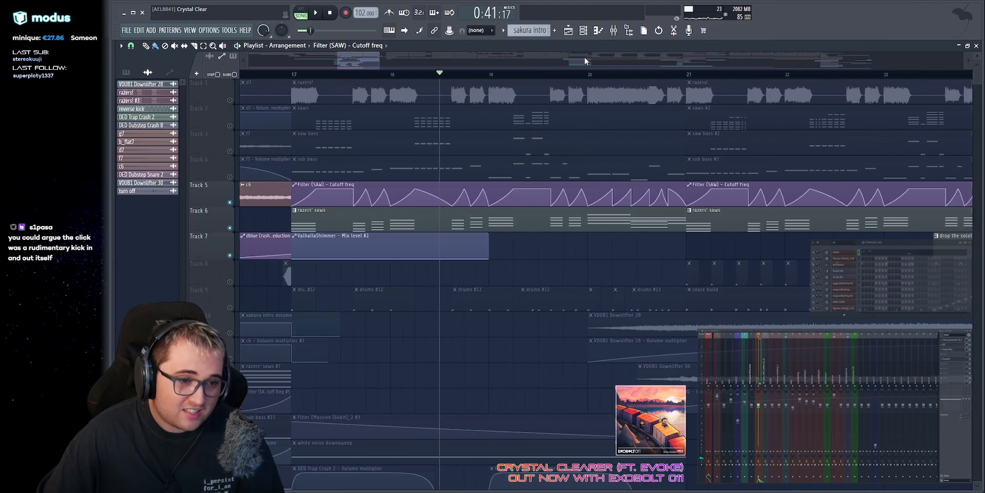
Step: Look over the tracks around the drop and check an instrument from the channel rack
scroll(622, 216, "down", 4)
scroll(595, 205, "down", 6)
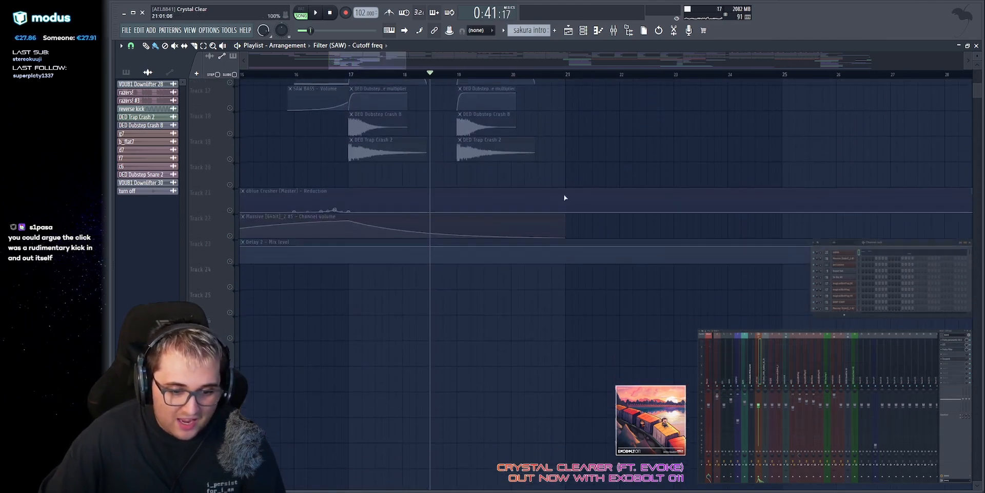
scroll(563, 194, "up", 6)
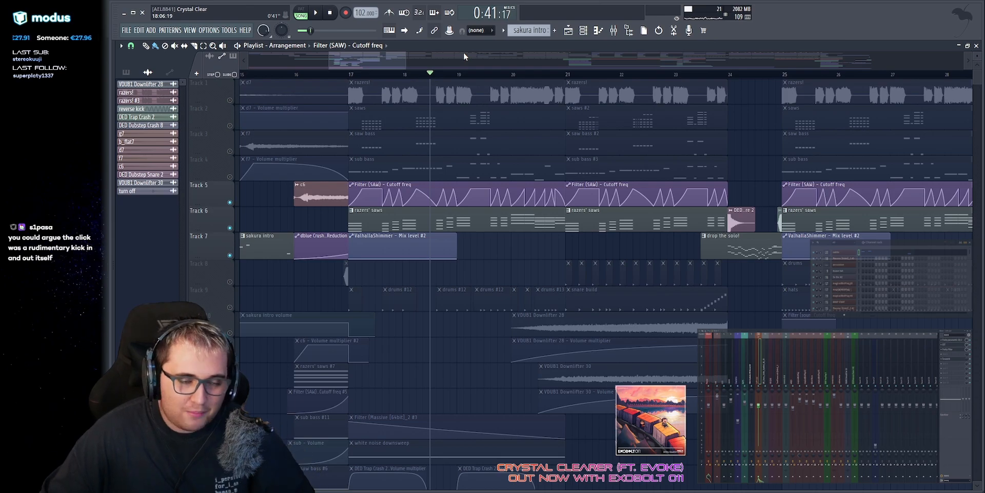
scroll(844, 284, "down", 8)
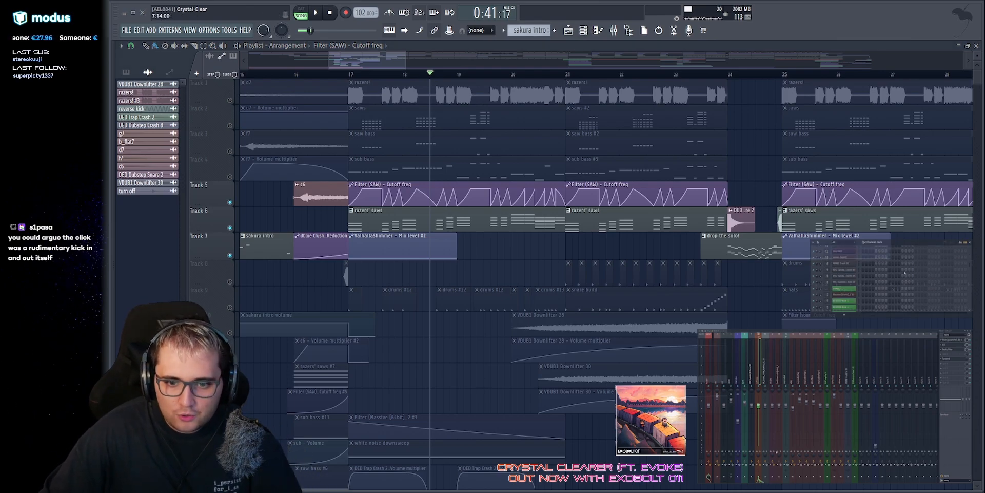
scroll(844, 283, "up", 3)
left_click(845, 283)
left_click_drag(528, 172, 403, 123)
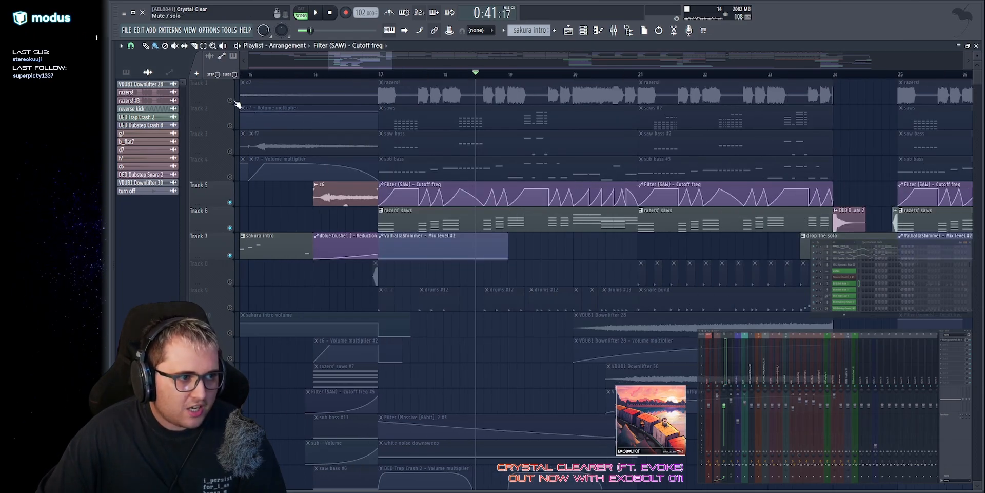
Step: Turn all playlist tracks back on and play the full drop from bar 17
right_click(234, 101)
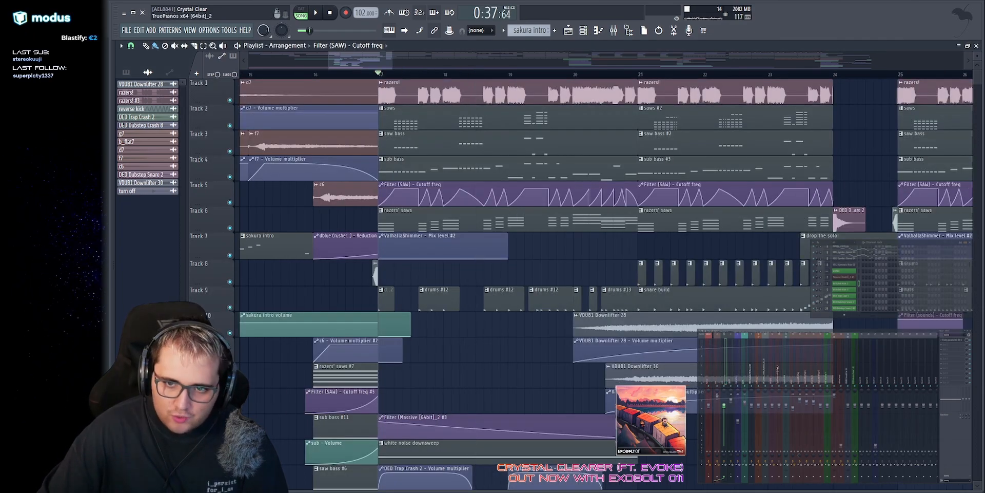
scroll(372, 55, "up", 3)
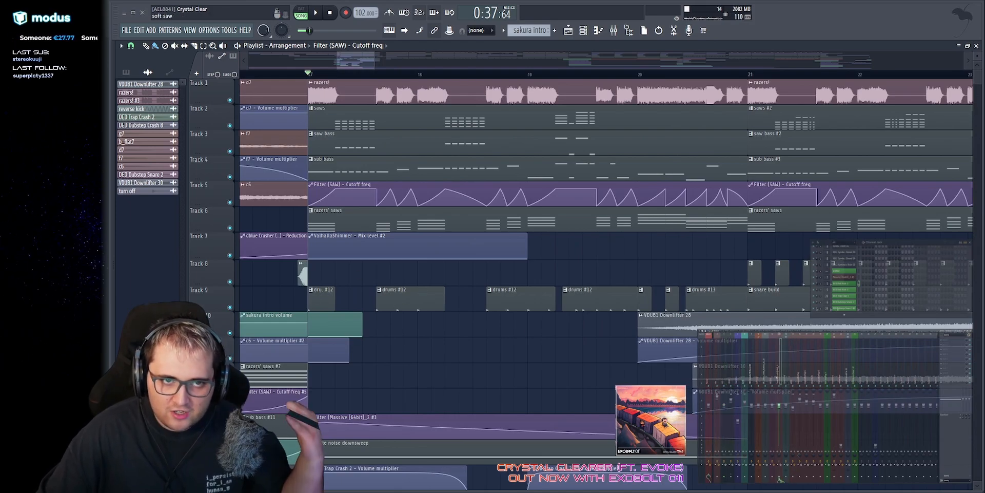
key("space")
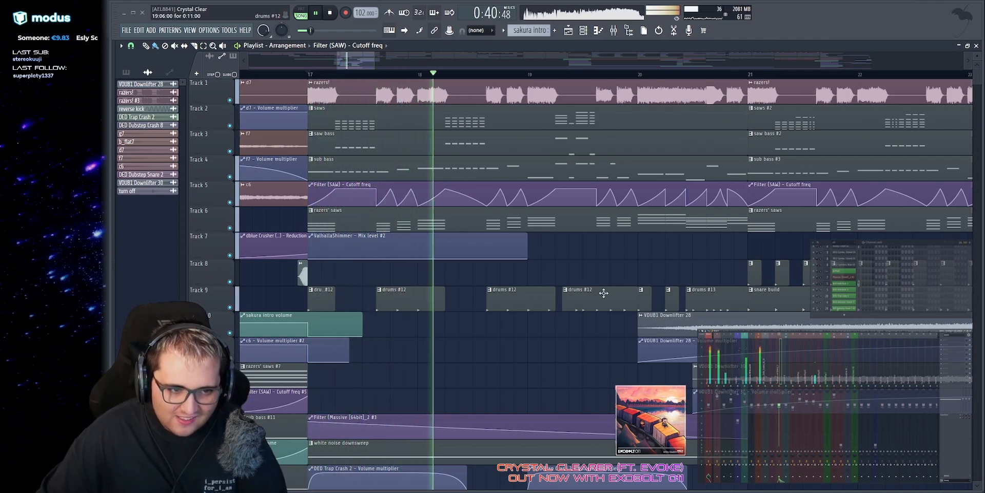
key("space")
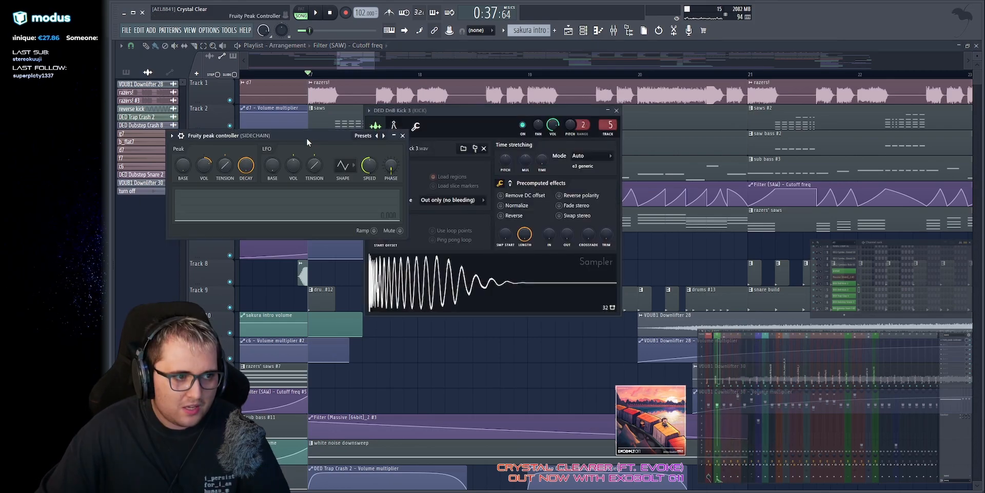
Step: Play the drop from bar 17 while watching the output graph of the sidechain's Fruity Peak Controller
key("space")
left_click_drag(306, 138, 482, 124)
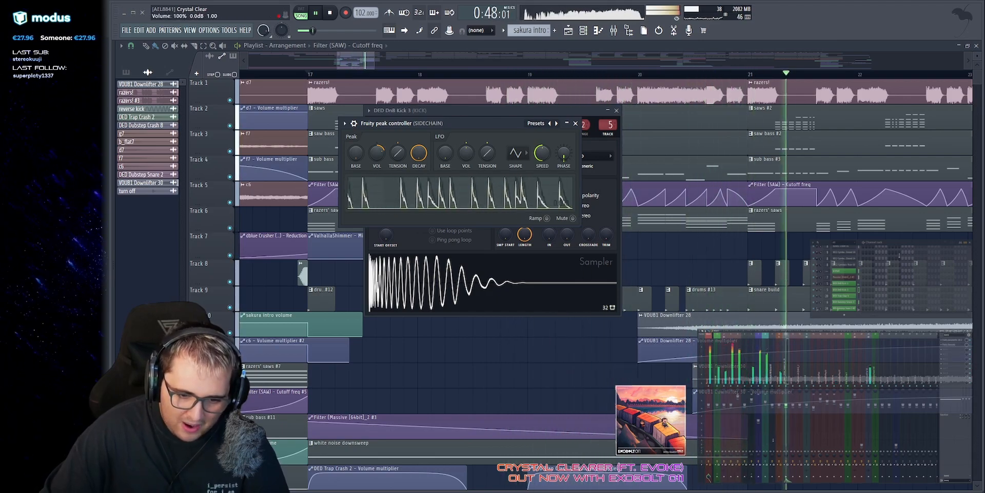
left_click_drag(483, 122, 463, 117)
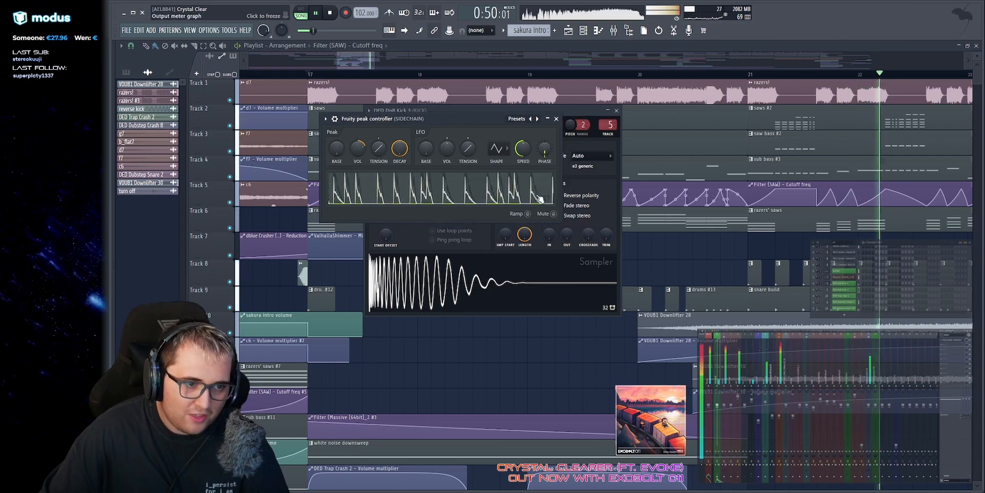
right_click(687, 263)
key("space")
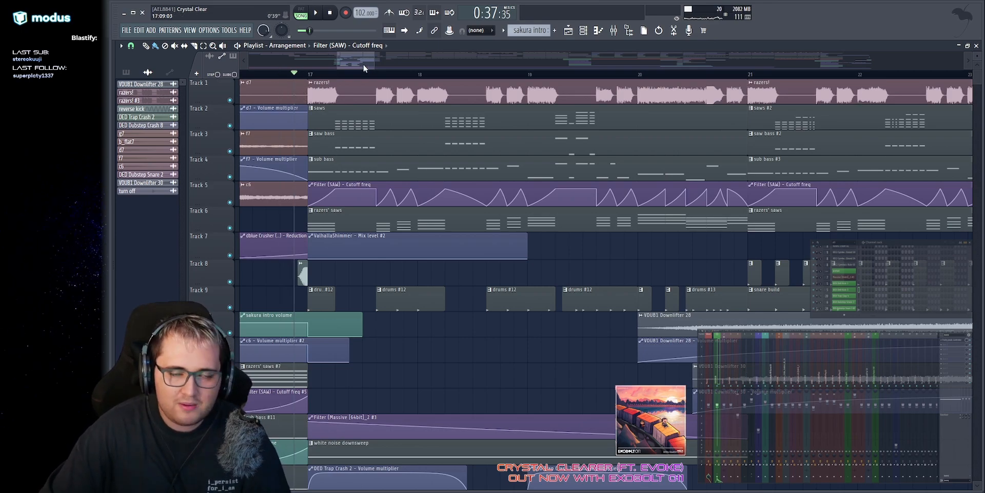
Step: Solo Track 6 together with the filter automation on Track 5, and open the razers' saws clip's notes in pattern mode
scroll(362, 64, "up", 2)
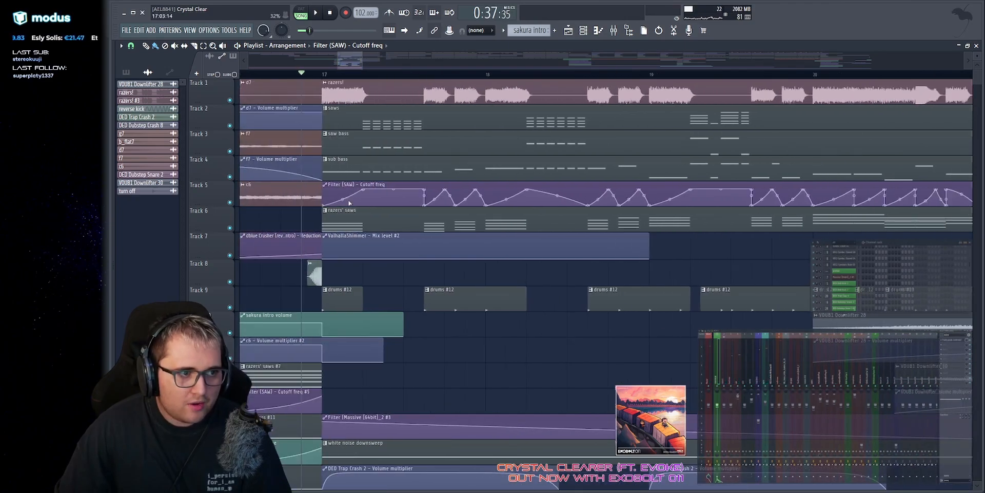
right_click(230, 229)
left_click(230, 203)
double_click(356, 215)
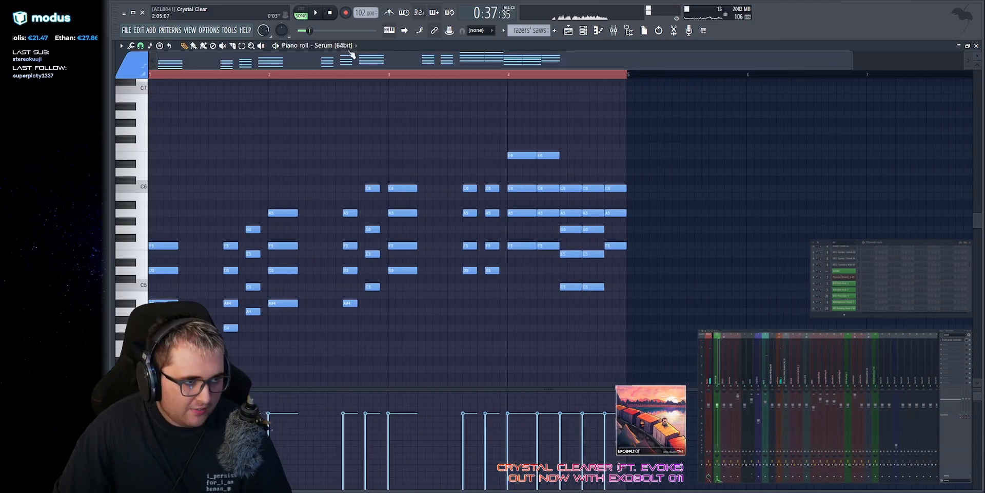
key("l")
scroll(844, 279, "up", 6)
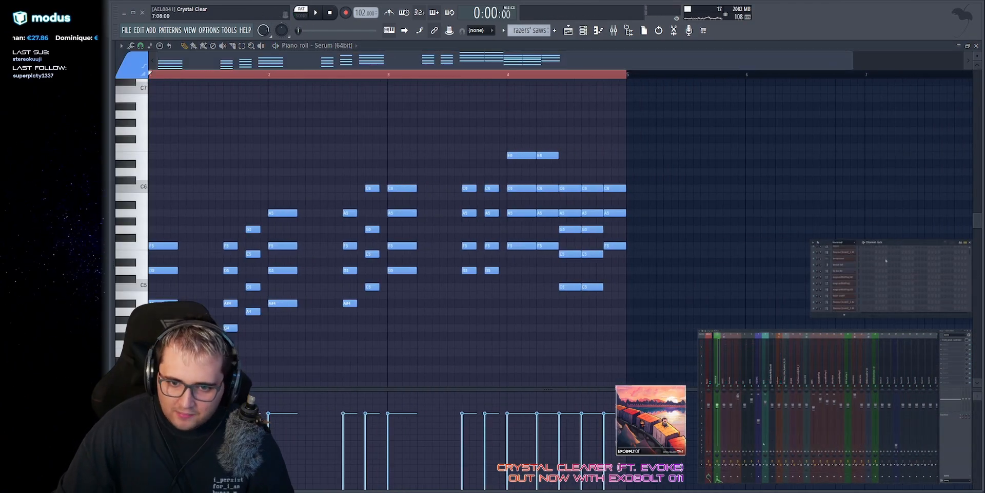
Step: Open the soft saw's Serum instrument and play the razers' saws pattern with its piano roll back in view
left_click(845, 277)
left_click_drag(375, 47, 535, 47)
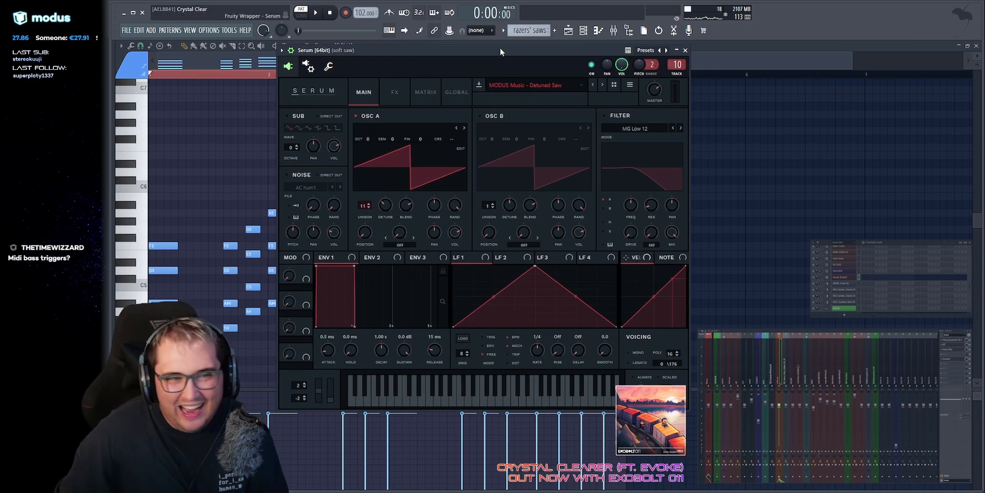
key("space")
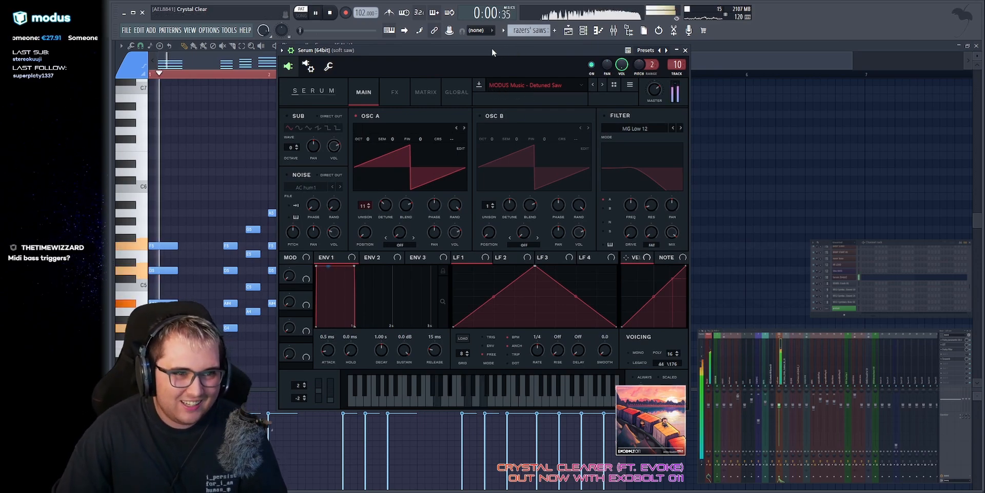
left_click(598, 31)
left_click(598, 30)
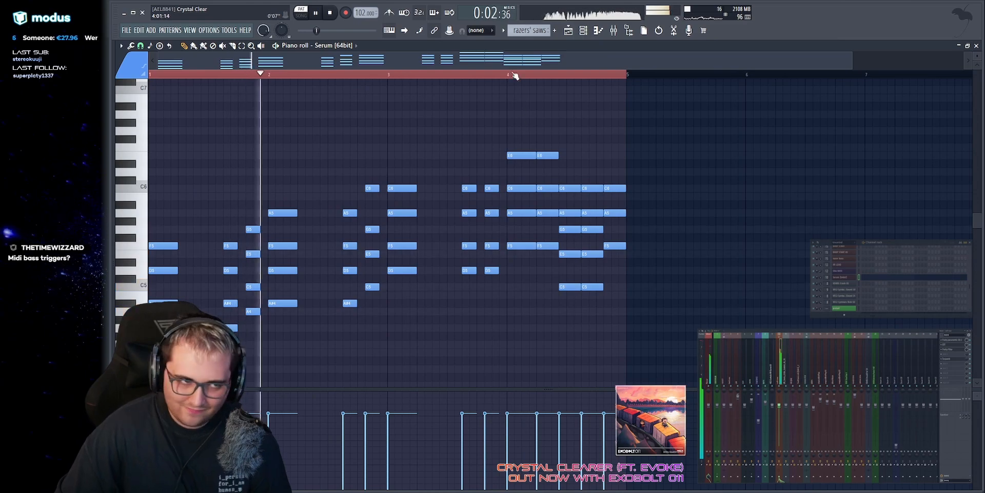
scroll(515, 64, "up", 3)
key("space")
Step: Mark all the chord notes in the razers' saws pattern, clear the selection, and play the pattern from its start
scroll(531, 195, "down", 2)
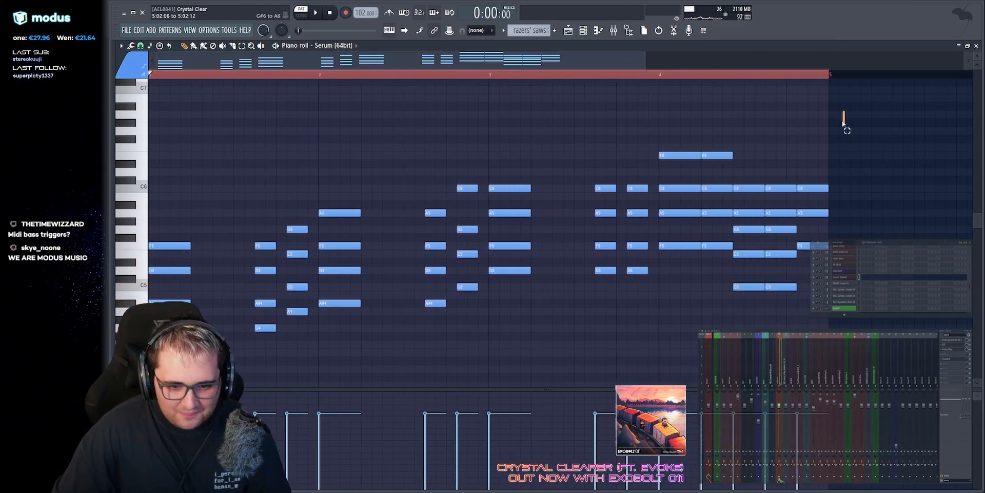
left_click_drag(842, 123, 149, 320)
scroll(378, 224, "up", 2)
key("space")
key("space")
key("ctrl+d")
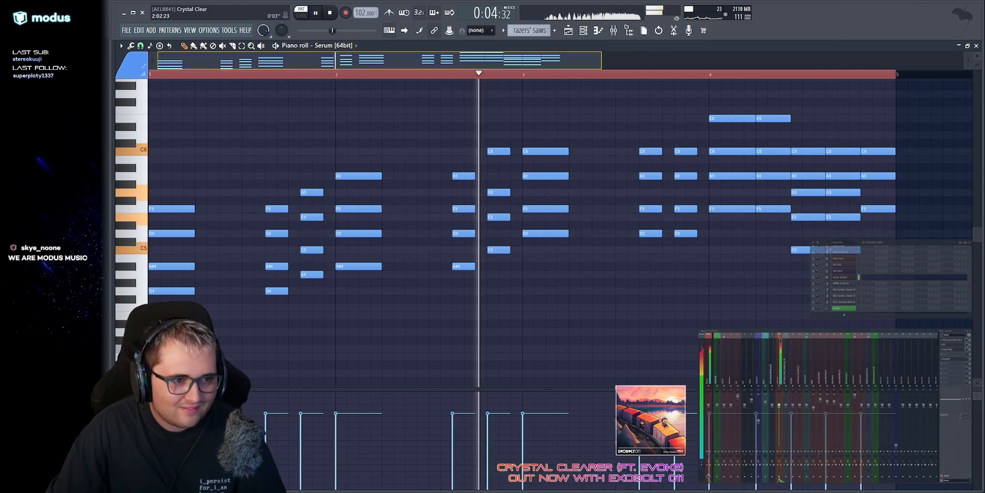
scroll(345, 65, "down", 1)
scroll(344, 64, "down", 1)
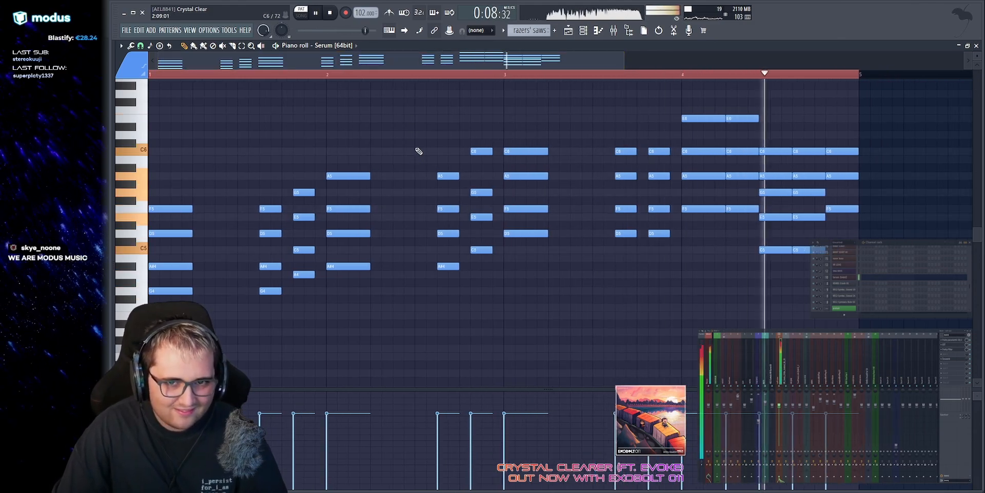
key("space")
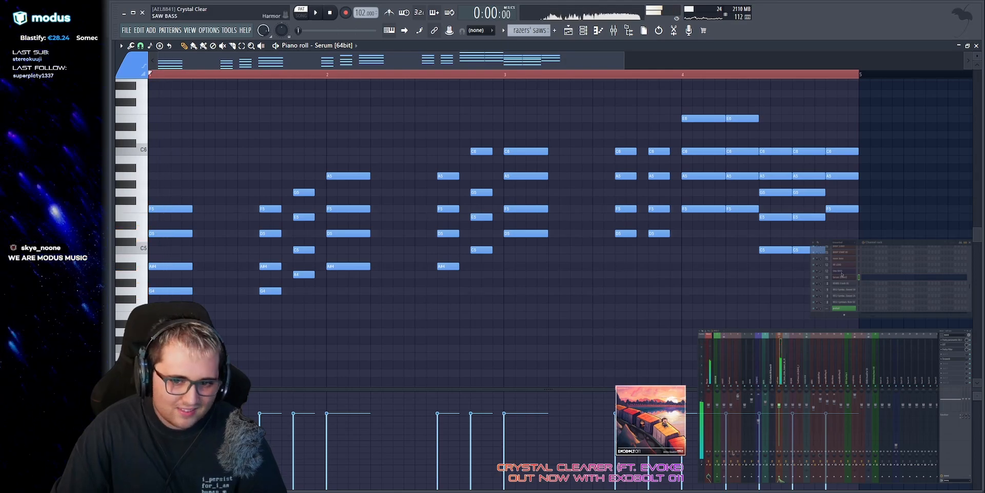
Step: Reopen the soft saw's Serum, play a few test notes, check its main and effects pages, and close it
left_click(319, 46)
key("v")
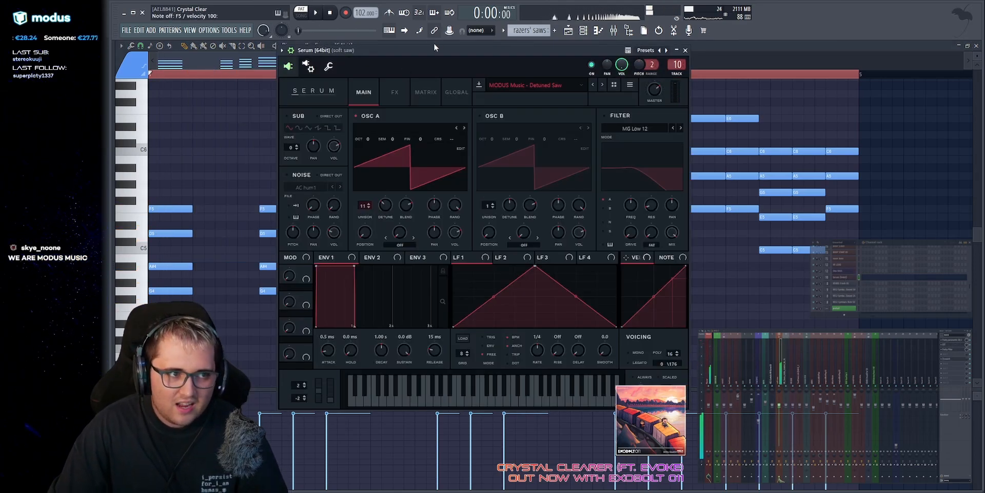
left_click_drag(432, 49, 428, 52)
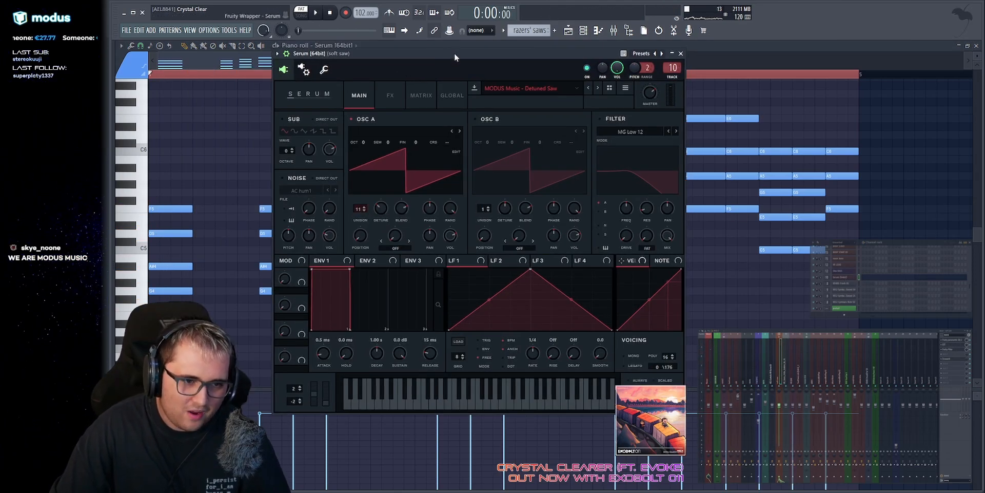
key("t")
key("b")
left_click_drag(452, 57, 426, 73)
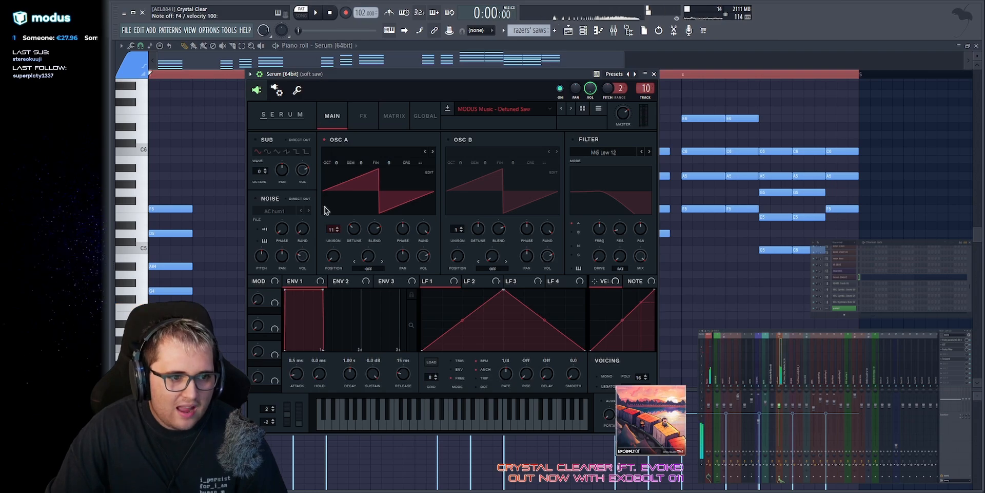
left_click(360, 117)
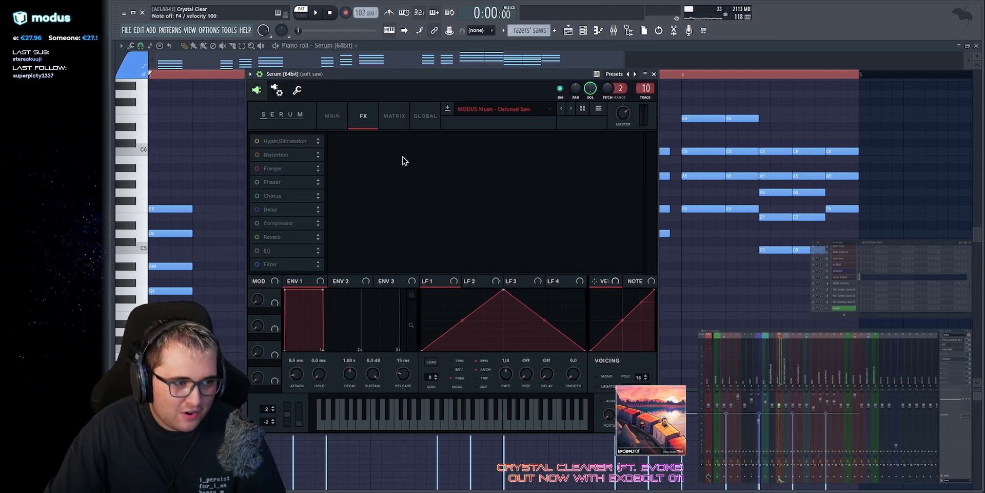
left_click(332, 115)
left_click(653, 73)
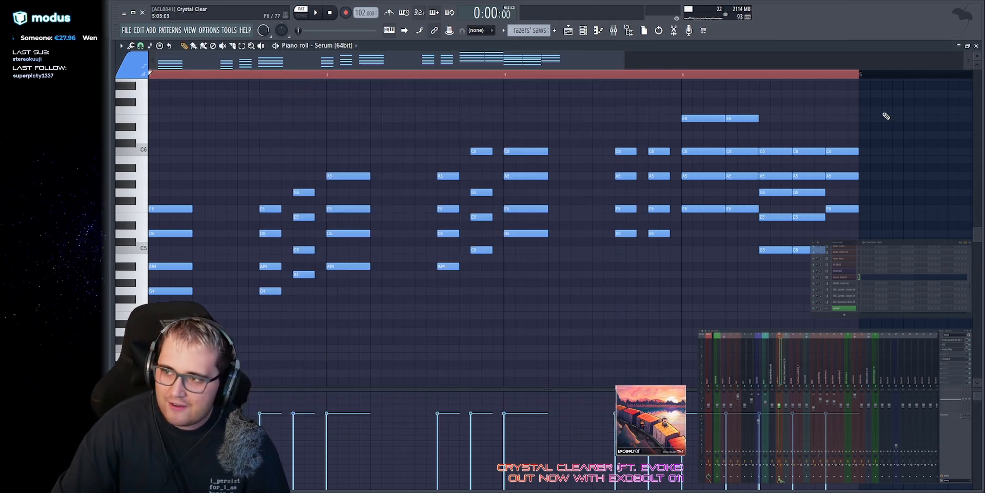
Step: Open the soft saw's Parametric EQ 2 and OTT from its mixer effects to examine their settings
left_click(954, 339)
left_click_drag(700, 121, 304, 140)
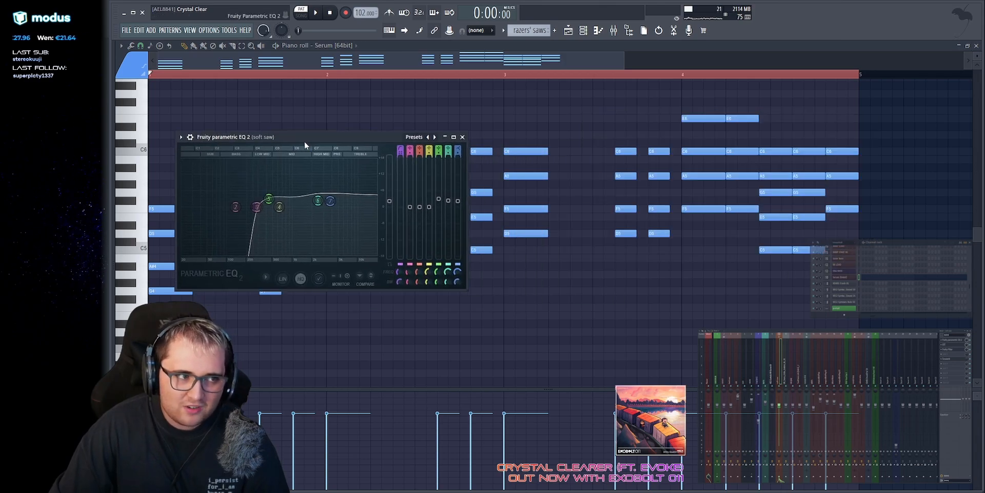
left_click(953, 344)
left_click_drag(216, 203, 433, 180)
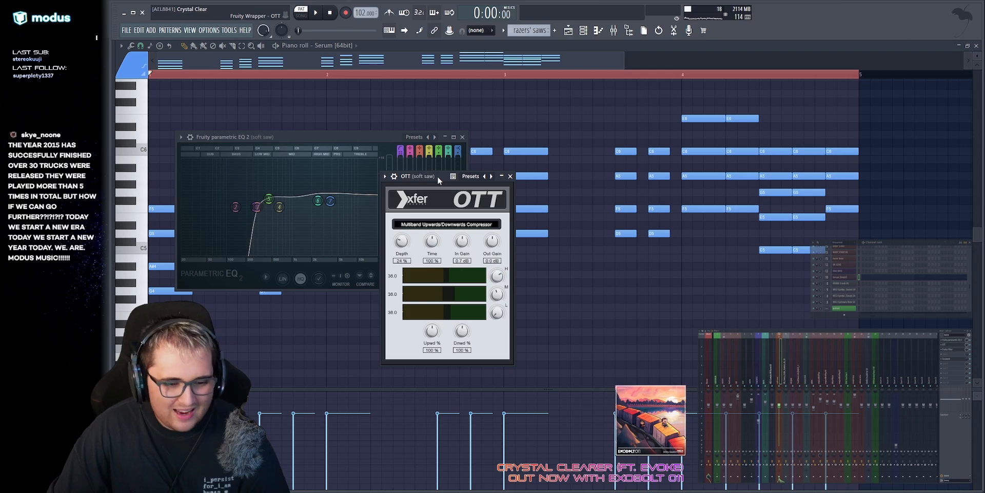
key("space")
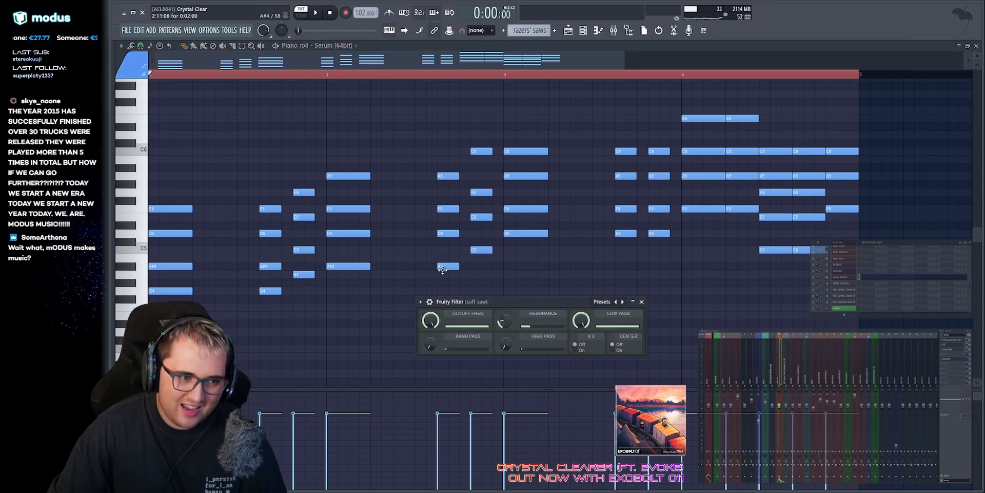
Step: Return from the piano roll to the playlist and look over the arrangement's tracks around the drop
left_click_drag(488, 300, 383, 247)
left_click(569, 31)
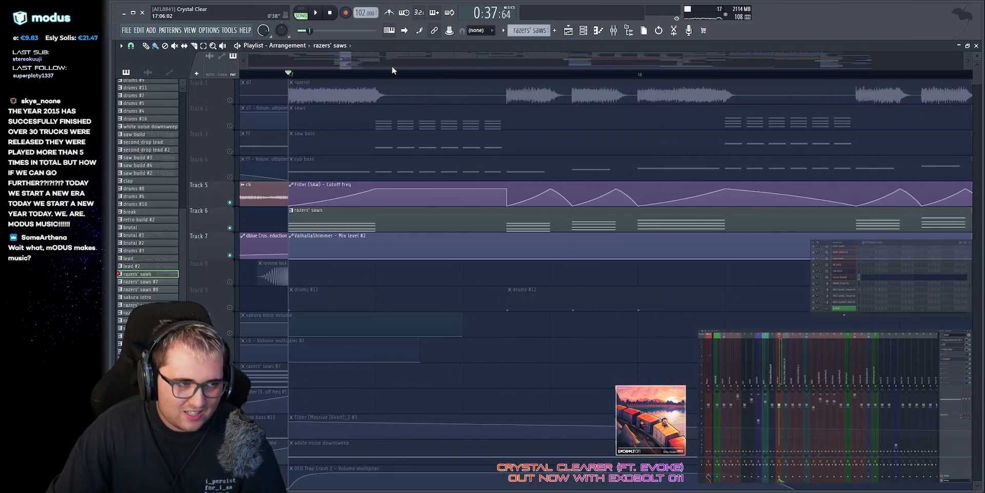
scroll(392, 65, "down", 8)
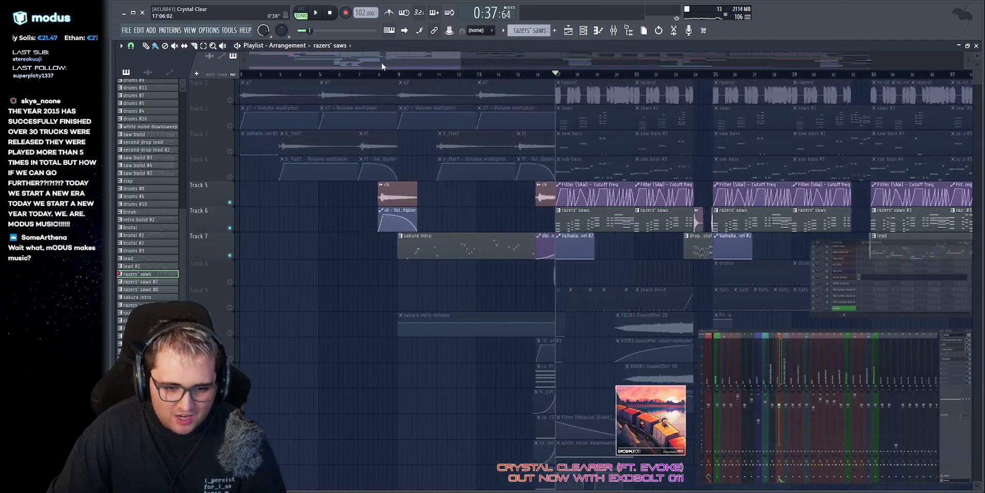
left_click_drag(456, 63, 473, 62)
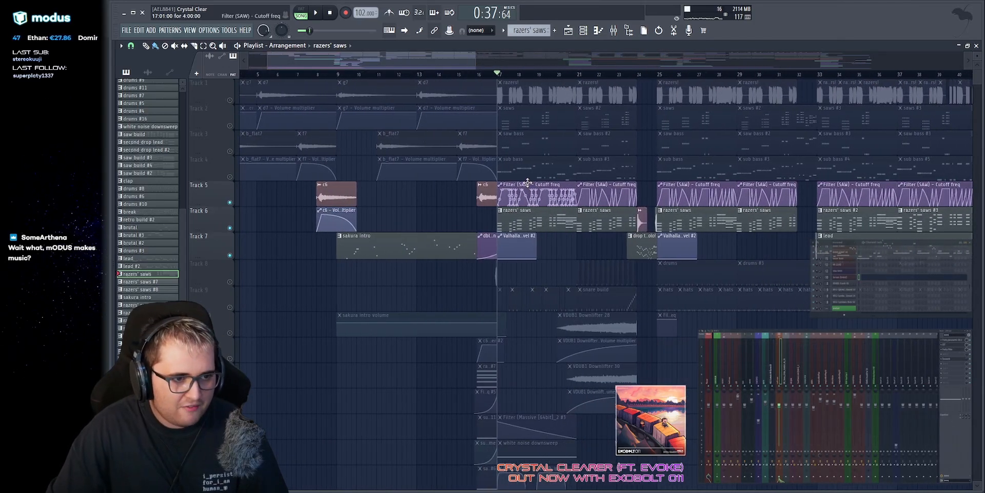
scroll(527, 182, "down", 5)
scroll(328, 247, "up", 4)
scroll(341, 252, "down", 6)
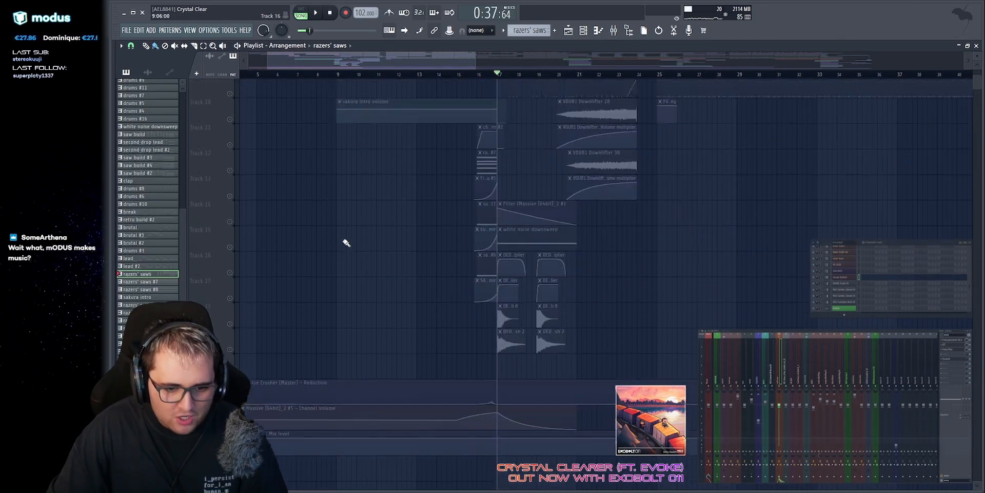
scroll(331, 215, "up", 5)
scroll(379, 277, "up", 3)
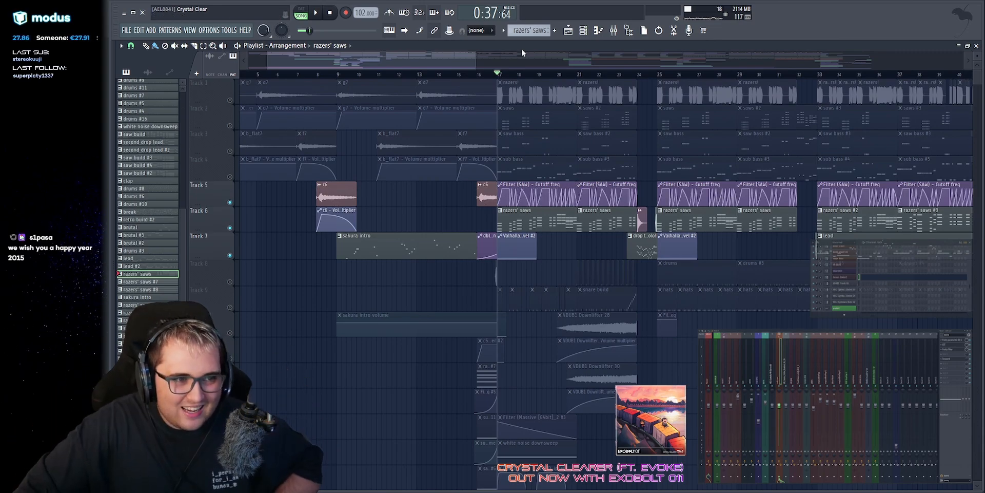
Step: Mark the Track 7 and Track 5 automation clips around the start of the drop, and clear the selection
left_click_drag(359, 61, 353, 85)
left_click_drag(295, 246, 418, 248)
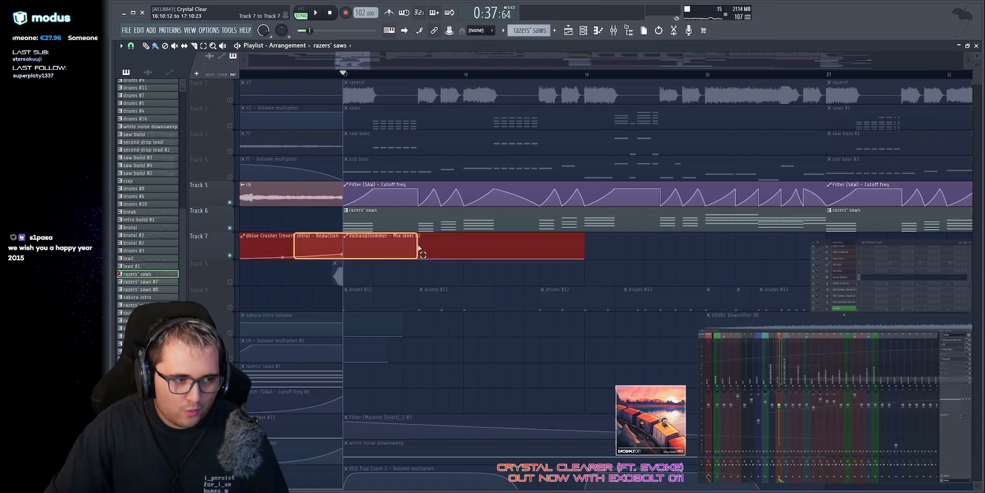
left_click_drag(350, 198, 580, 198)
left_click(703, 270, "ctrl")
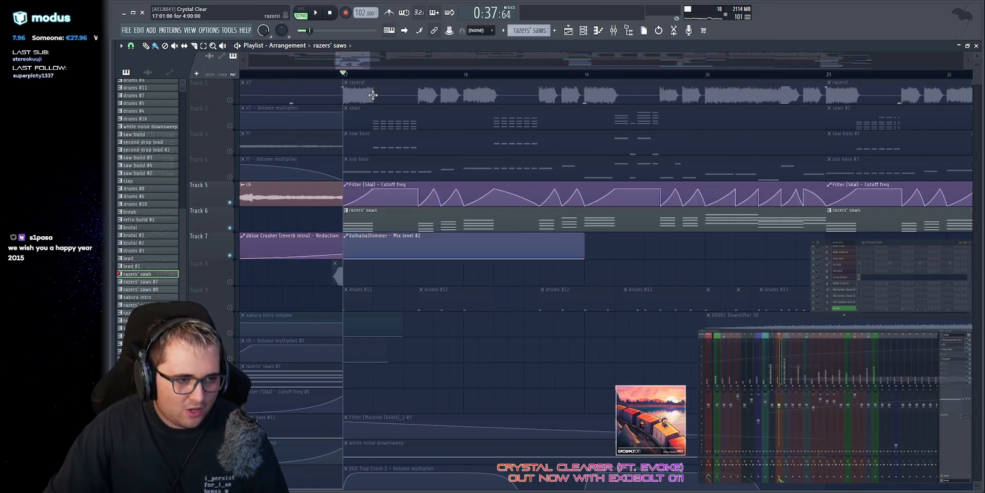
Step: Take all tracks out of solo and mark groups of the drop's clips, from the sub bass down to the drums, clearing the selection
right_click(230, 101)
right_click(230, 101)
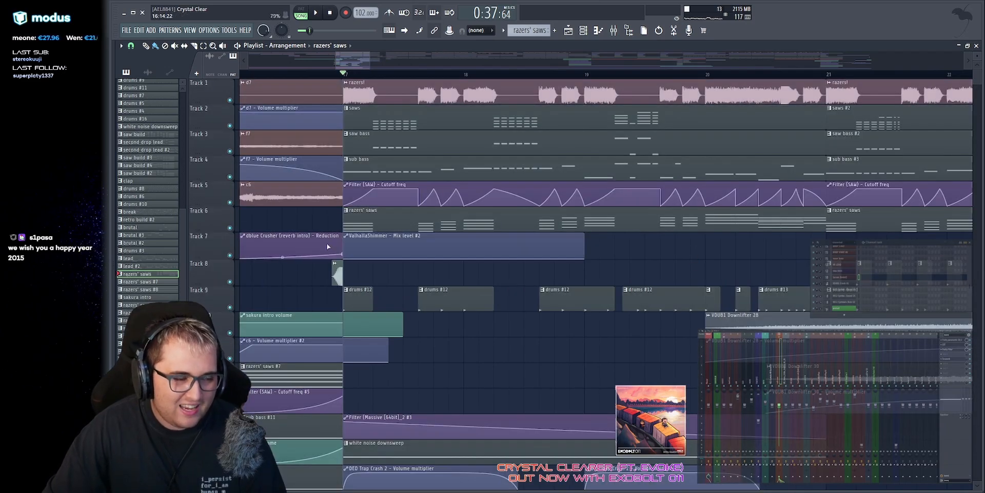
left_click_drag(354, 175, 825, 167)
left_click(711, 251, "ctrl")
left_click_drag(350, 193, 419, 205)
left_click_drag(372, 245, 426, 258)
left_click_drag(358, 320, 421, 327)
scroll(547, 352, "down", 4)
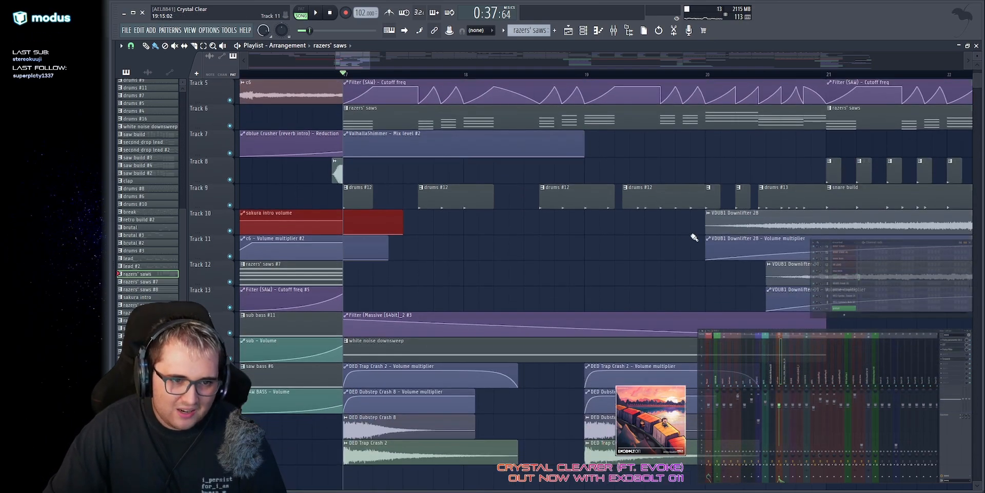
left_click(687, 258, "ctrl")
left_click_drag(482, 242, 591, 199)
left_click(650, 169, "ctrl")
scroll(585, 218, "up", 4)
scroll(422, 175, "down", 1)
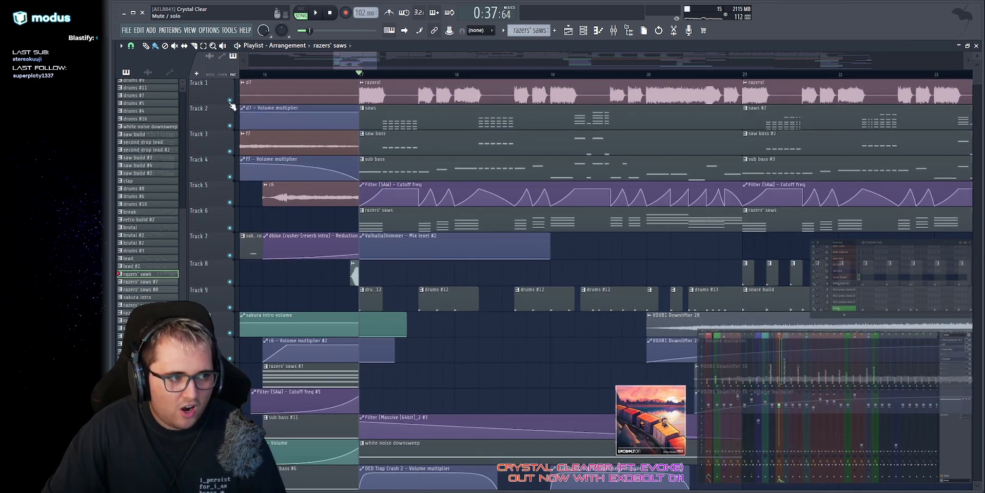
Step: Solo the razers! track together with the filter, razers' saws and ValhallaShimmer tracks, and play the drop from bar 17
left_click(229, 101, "ctrl")
left_click(229, 227)
left_click(229, 203)
scroll(350, 65, "up", 2)
key("space")
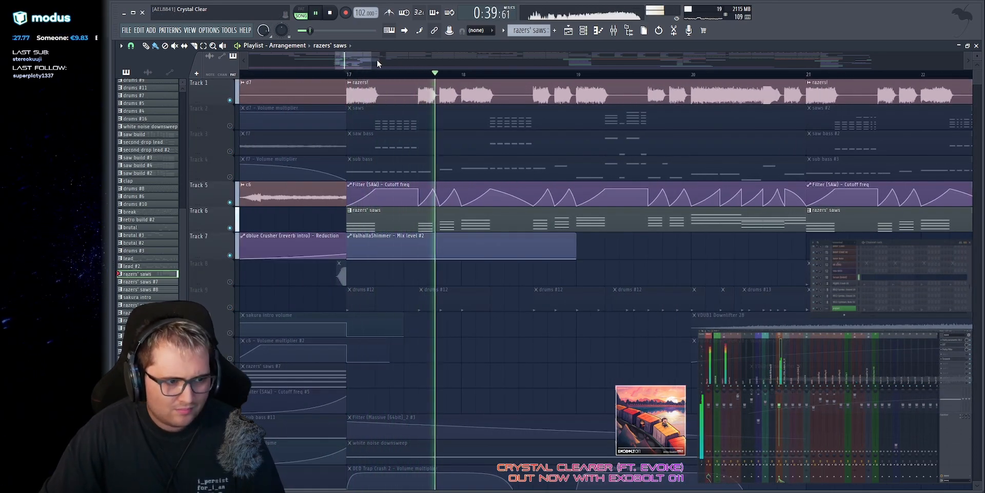
scroll(380, 60, "up", 2)
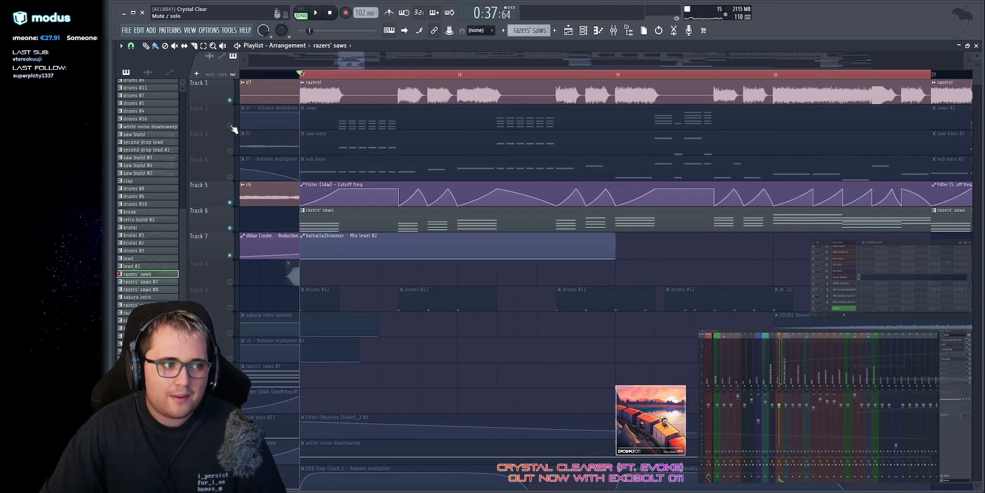
Step: Solo the saws track and briefly play it from bar 17
right_click(230, 126)
scroll(334, 58, "up", 2)
key("space")
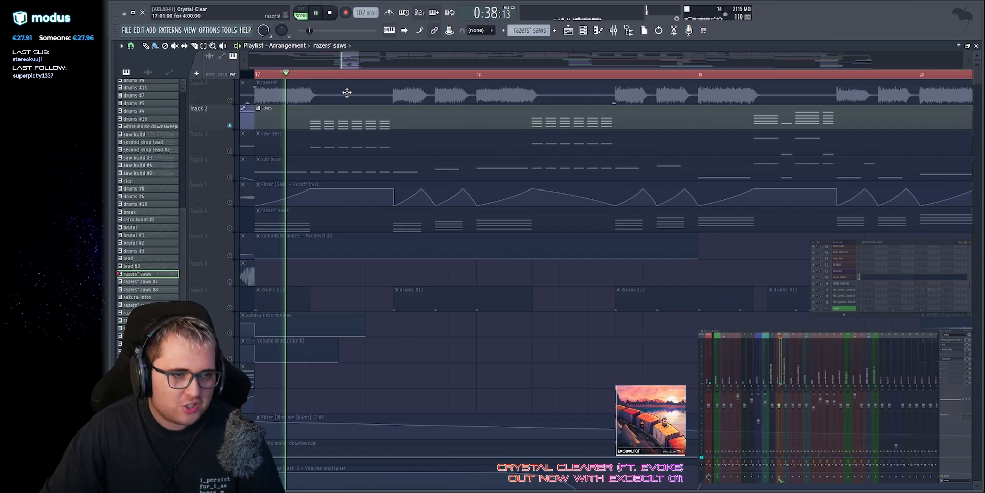
key("space")
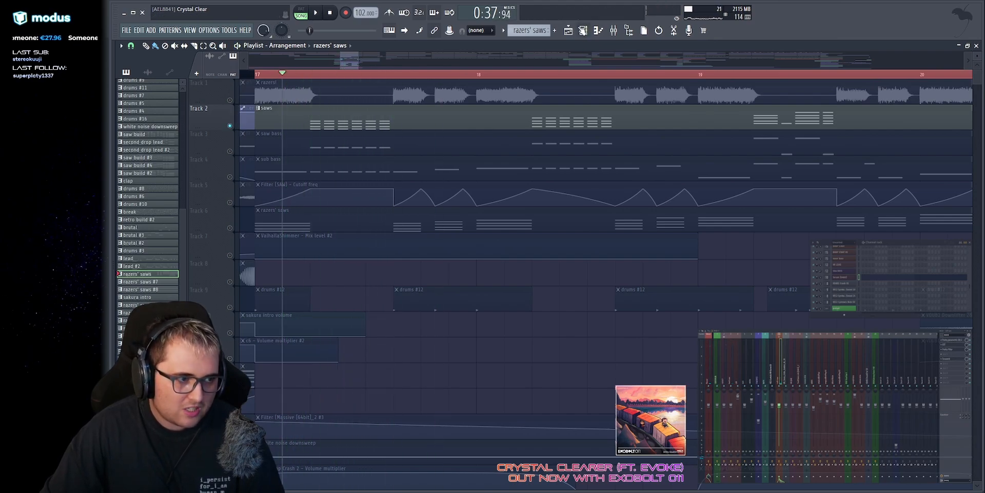
Step: Make saws the current pattern and open its hard saw Massive instrument
left_click(586, 33)
scroll(844, 243, "up", 2)
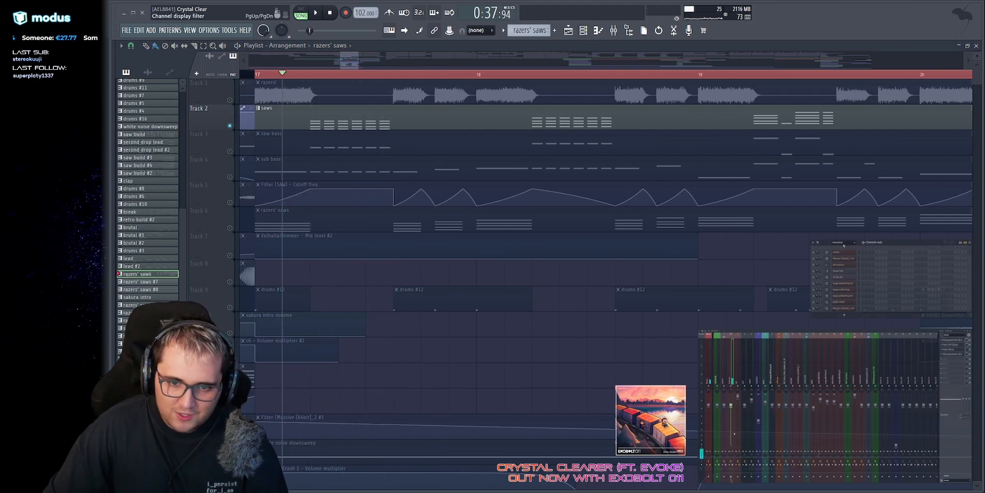
left_click(531, 109)
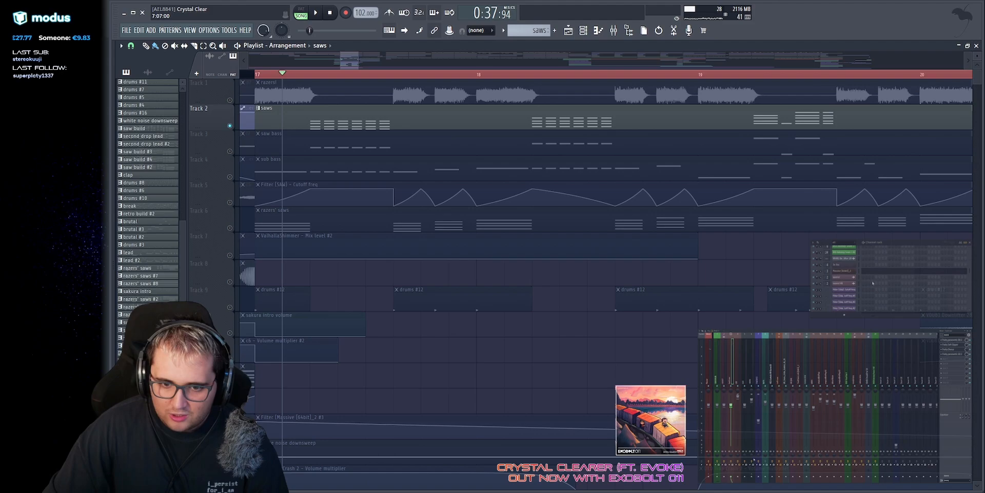
left_click(846, 271)
left_click_drag(433, 60, 591, 72)
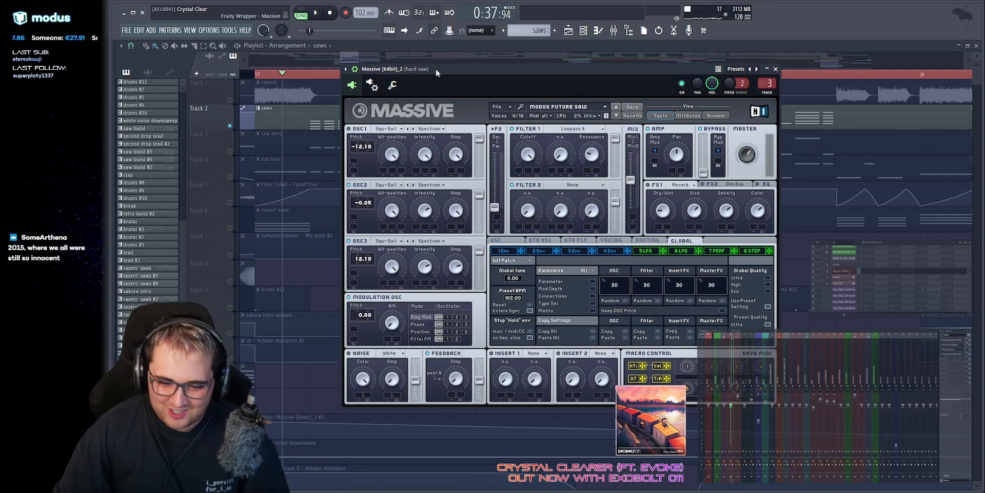
Step: Play the soloed saws and check the hard saw Massive's reverb, dimension expander and EQ pages
key("space")
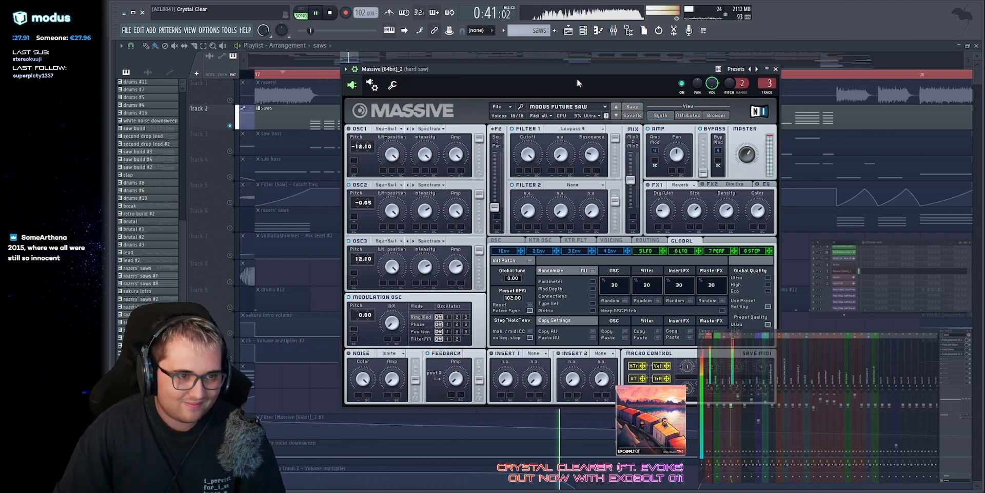
key("space")
left_click(730, 187)
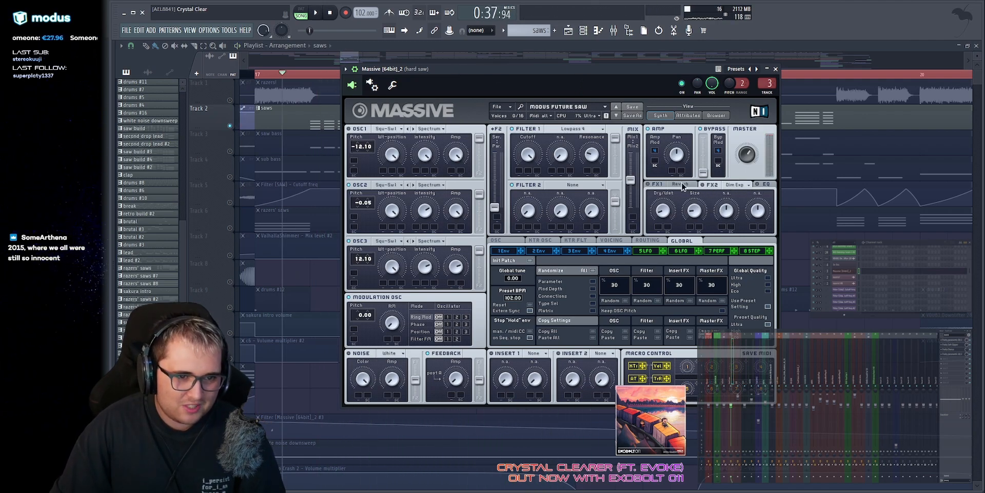
left_click(682, 184)
left_click(738, 184)
left_click(769, 184)
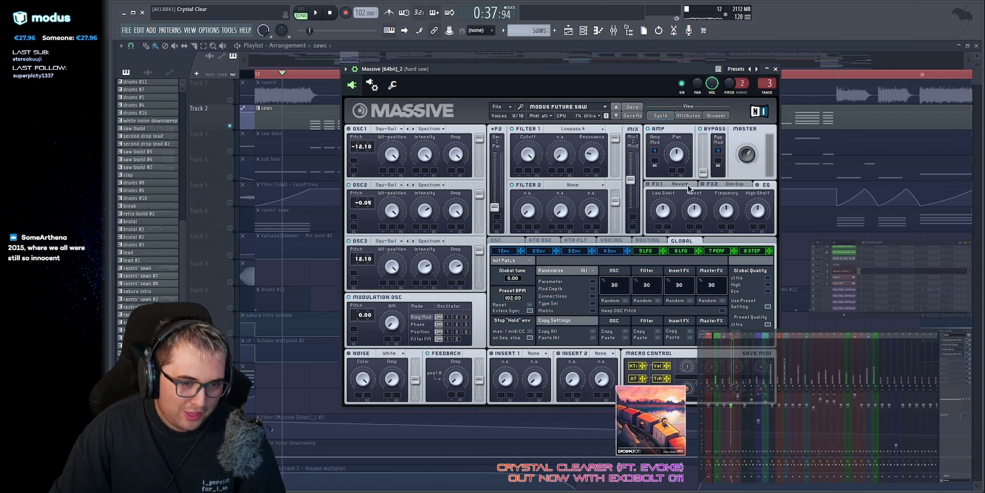
left_click(686, 185)
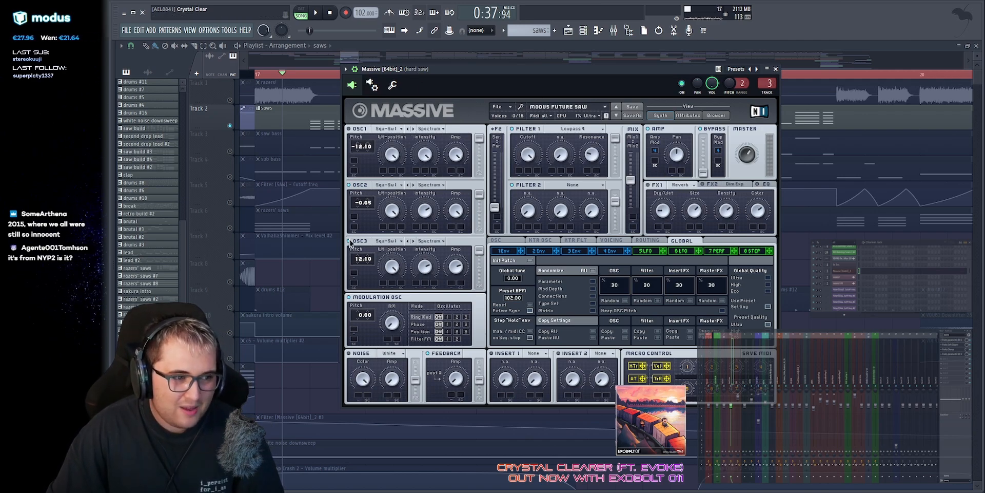
Step: Play the saws once more and show the oscillator settings page of the hard saw Massive
left_click_drag(353, 186, 341, 184)
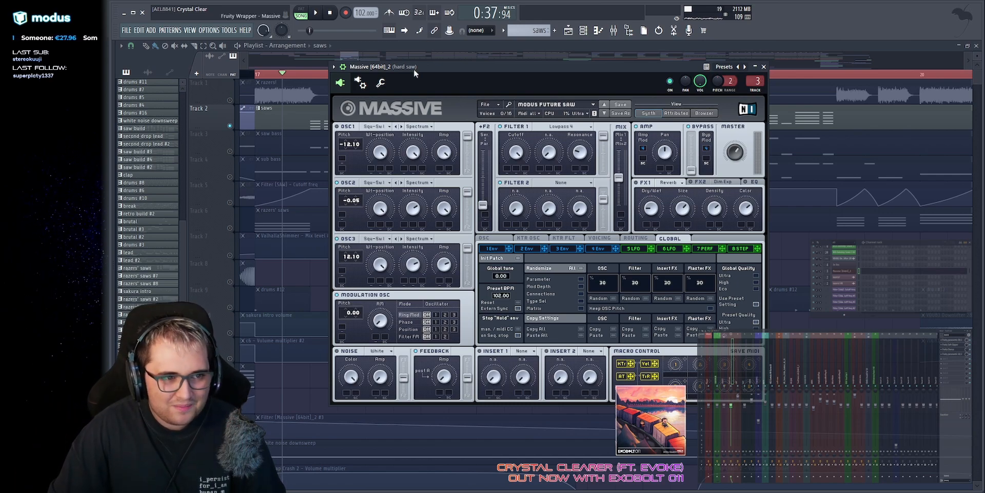
key("space")
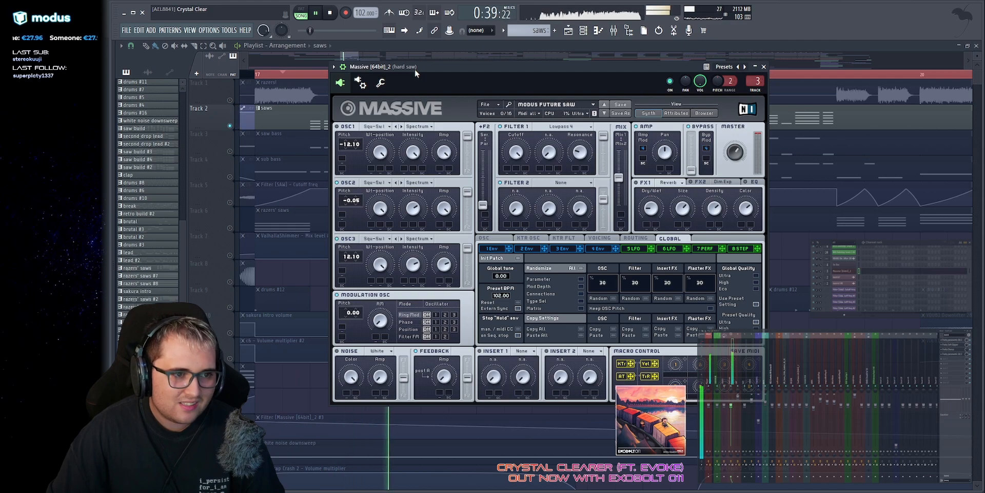
key("space")
left_click(484, 238)
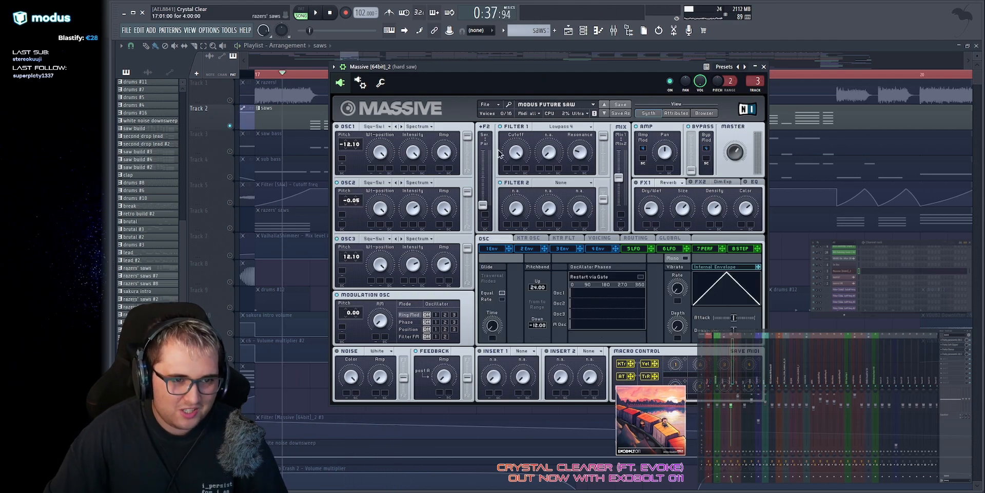
Step: Solo the saw bass on Track 3 and play it from bar 17
key("space")
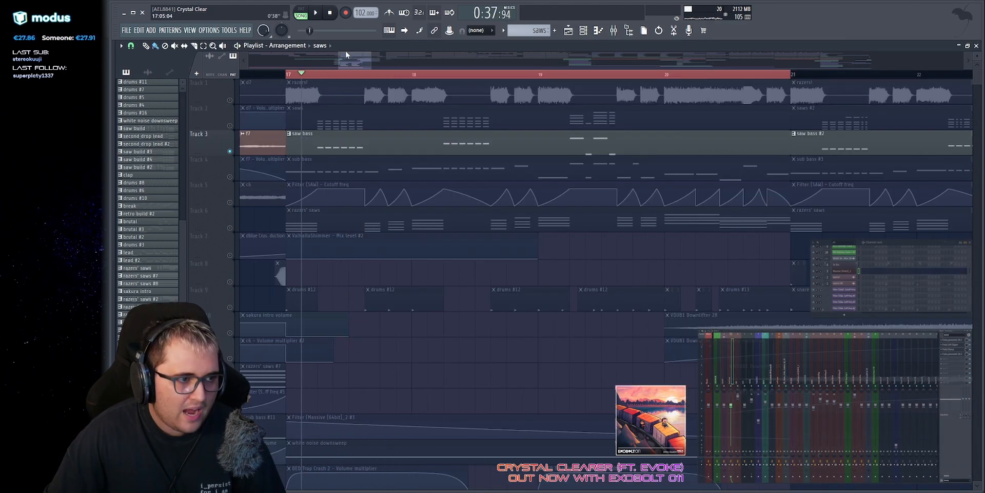
scroll(346, 58, "up", 3)
key("space")
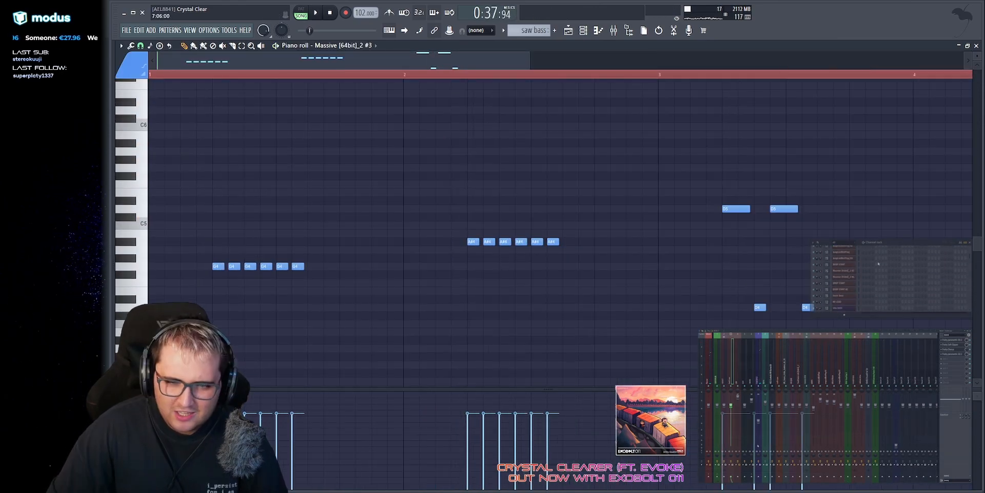
Step: Open the saw bass pattern's Massive instrument and reposition its window over the piano roll
left_click(844, 259)
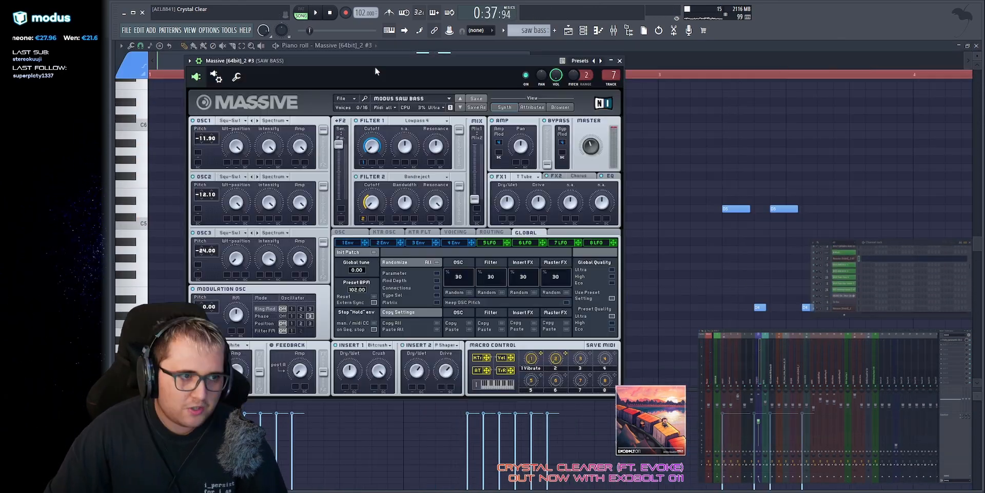
left_click_drag(381, 64, 448, 66)
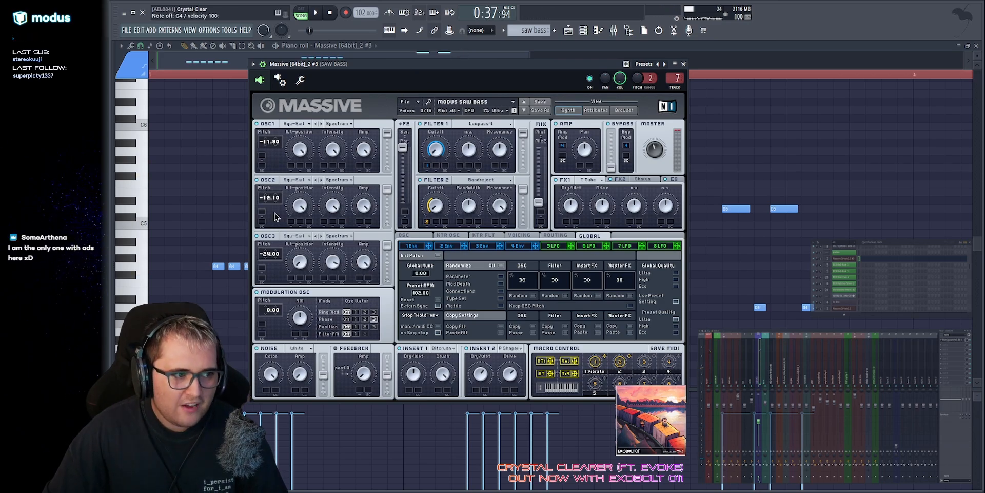
left_click_drag(317, 65, 362, 63)
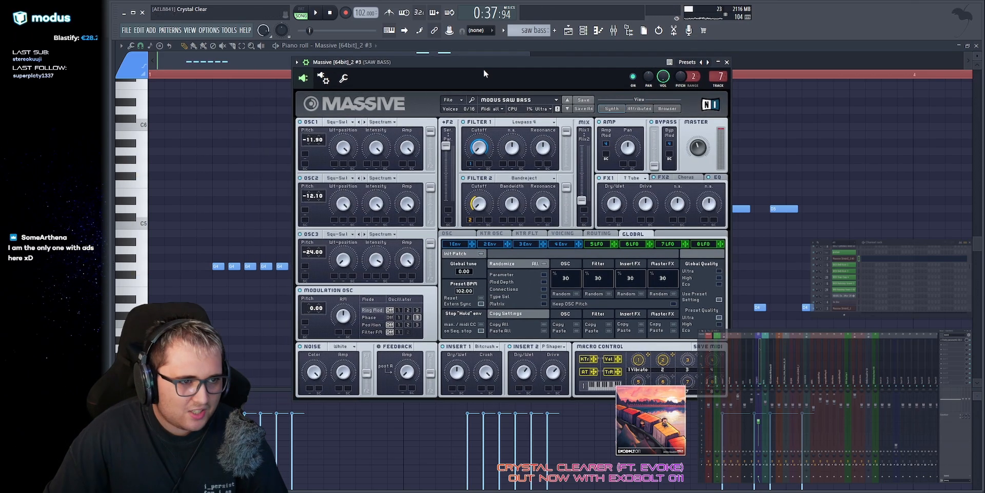
left_click_drag(495, 67, 438, 65)
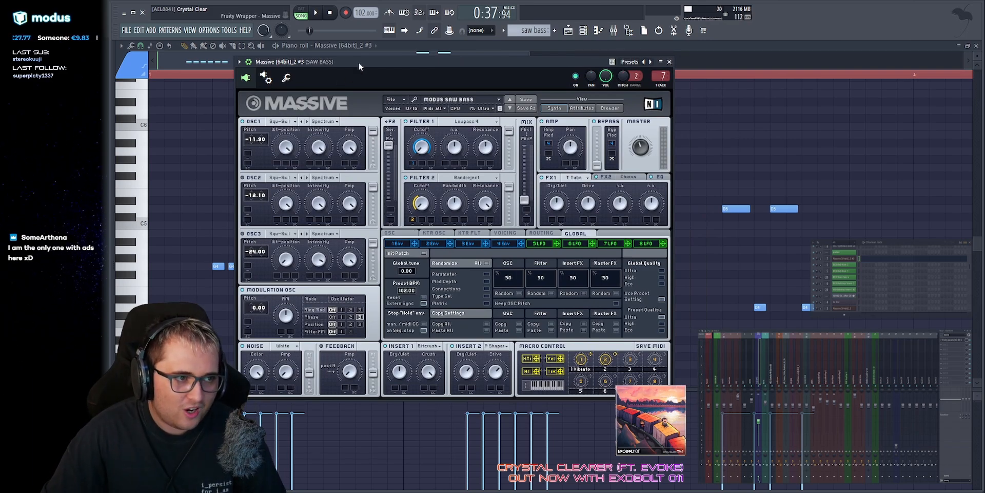
Step: Play a few test notes on the saw bass Massive to hear the MODUS SAW BASS patch
key("b")
key("t")
key("b")
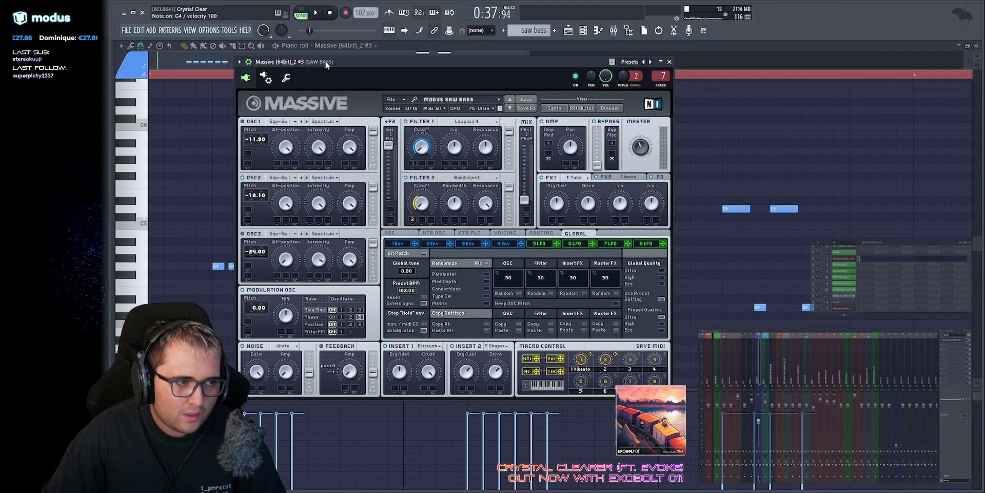
key("b")
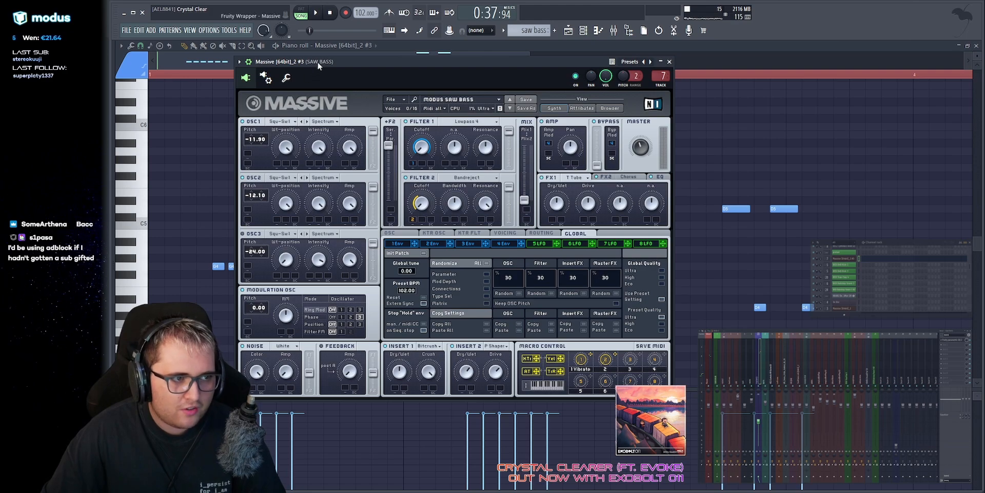
Step: Play a test note while trying OSC1 and OSC2 pitch at -12.00, and restore them to -11.90 and -12.10
key("b")
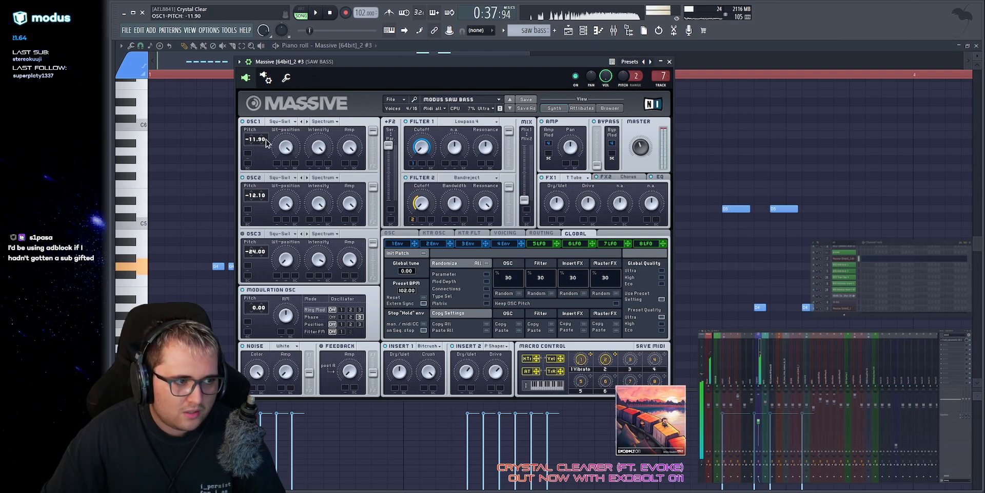
left_click_drag(284, 187, 292, 185)
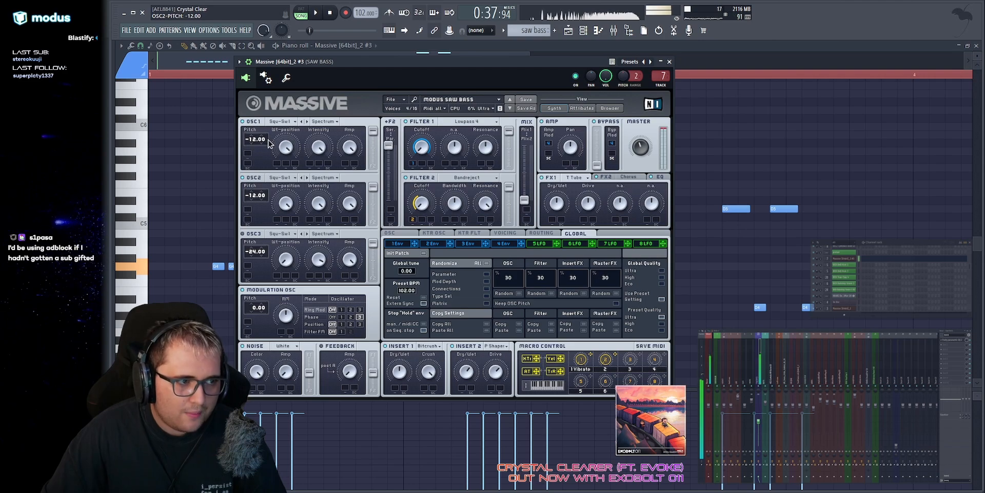
left_click_drag(263, 142, 263, 136)
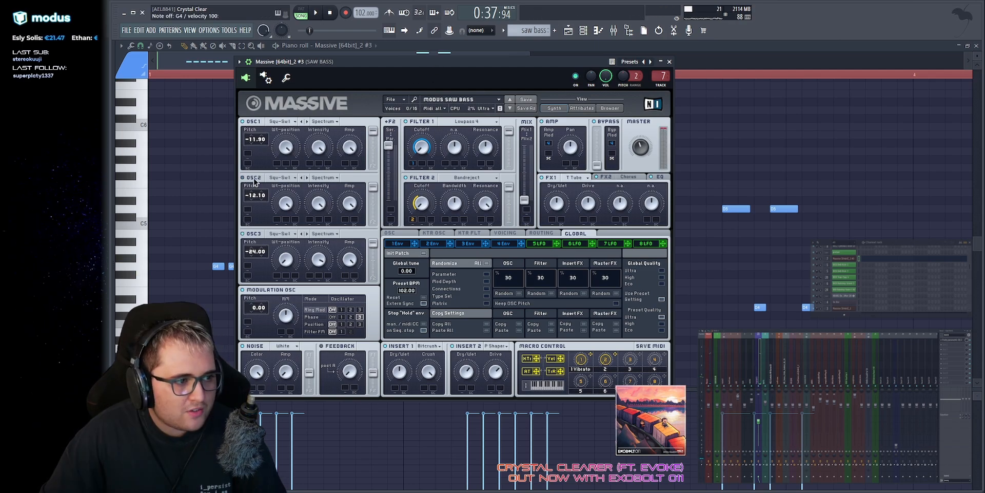
Step: Play test notes on the saw bass Massive to hear its detuned oscillators
key("b")
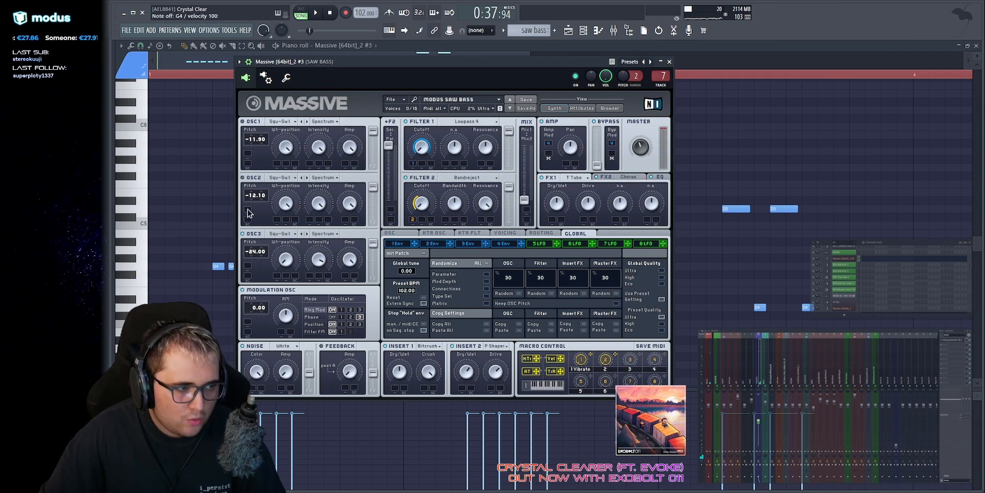
key("b")
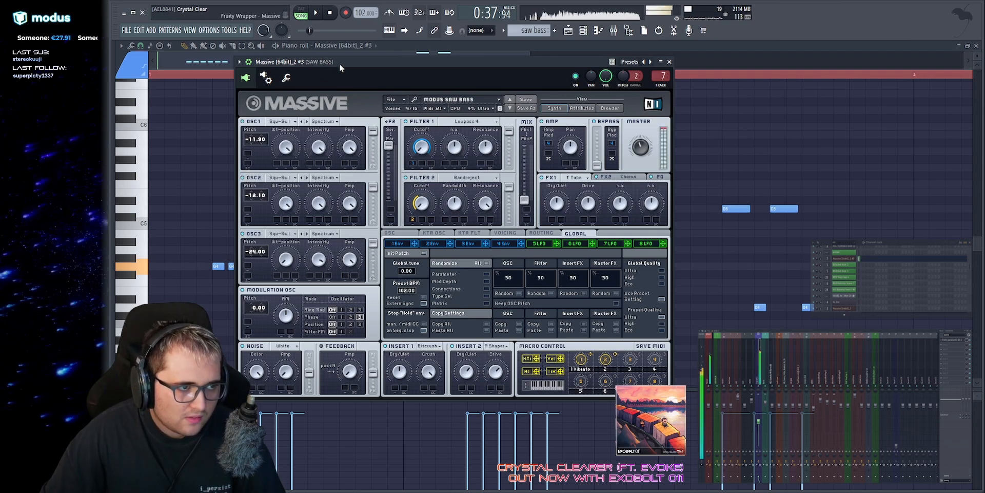
key("j")
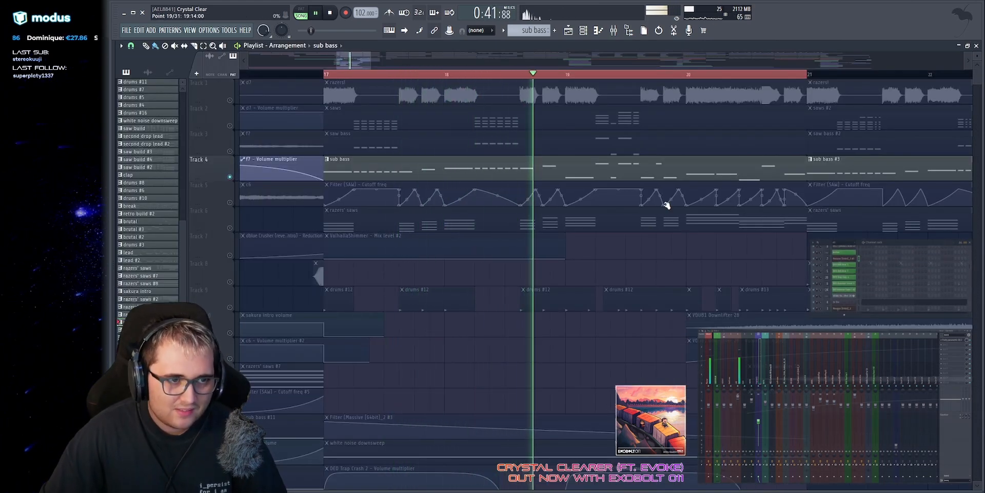
Step: Open the sub channel's Fruity parametric EQ 2 over the playlist and replay the soloed sub bass on Track 4 from bar 17
double_click(402, 164)
left_click_drag(367, 193, 417, 123)
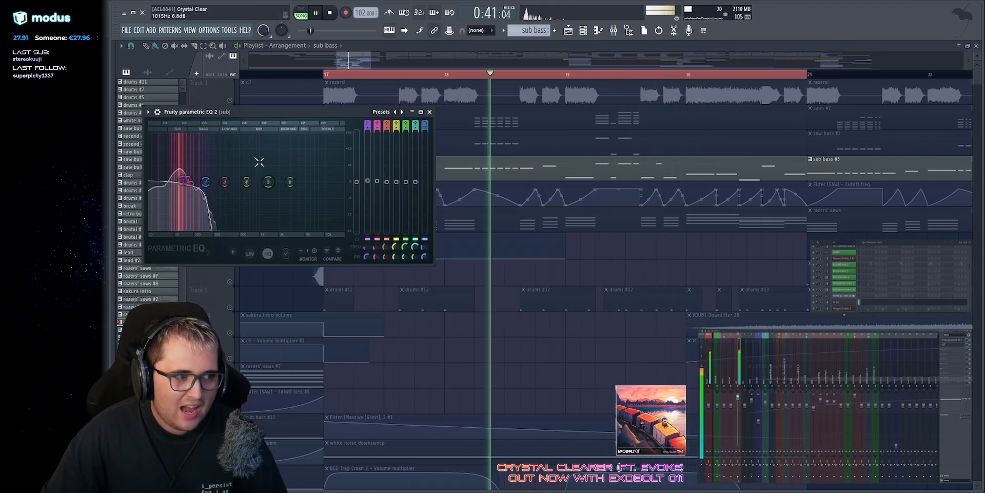
left_click_drag(272, 112, 507, 122)
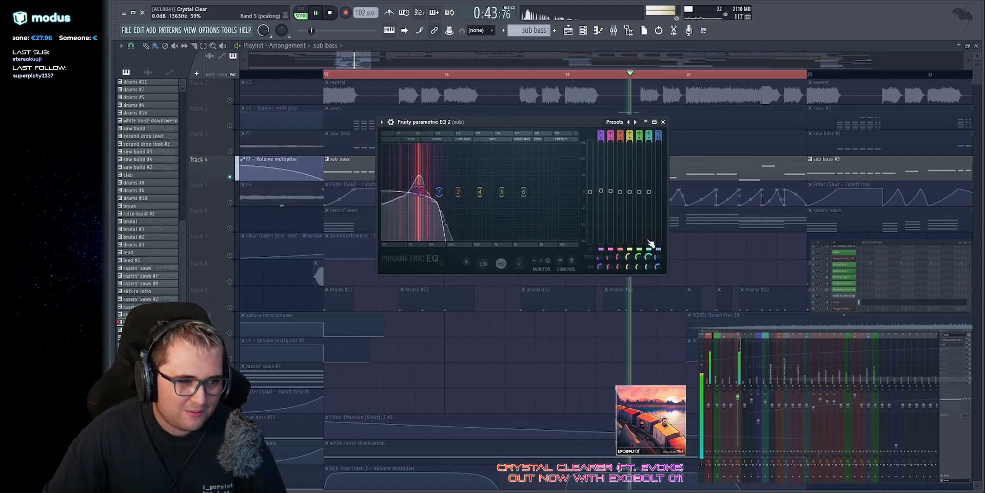
key("space")
key("space")
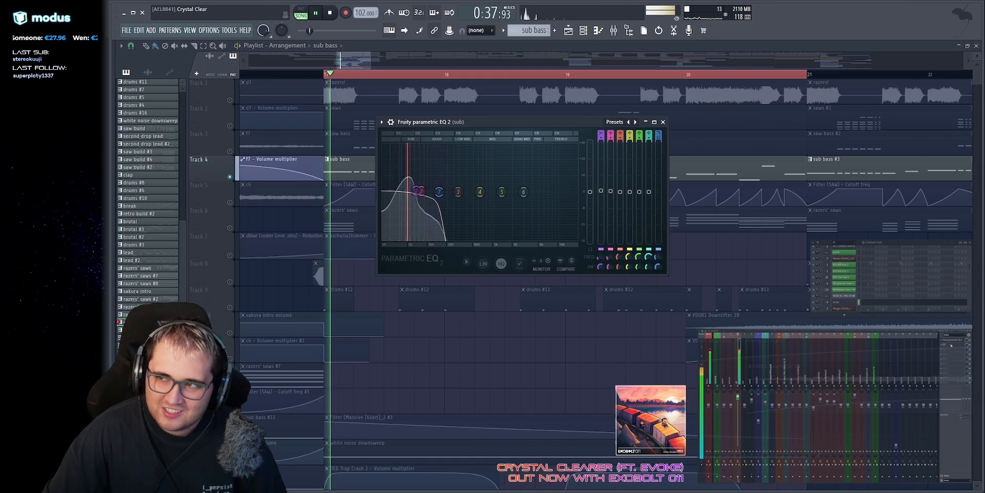
Step: Inspect the second effect on the sub mixer track, and replay the soloed sub bass from bar 17
left_click(948, 345)
left_click_drag(192, 125, 383, 147)
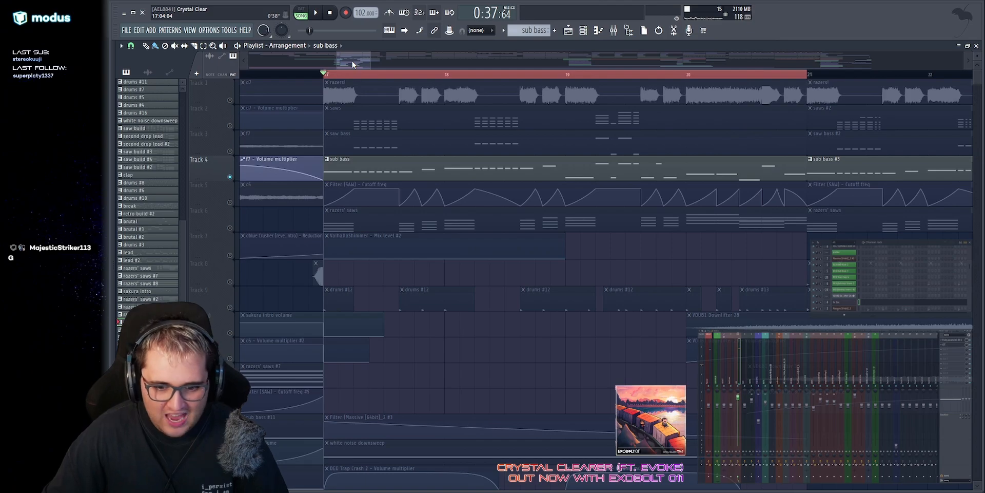
key("space")
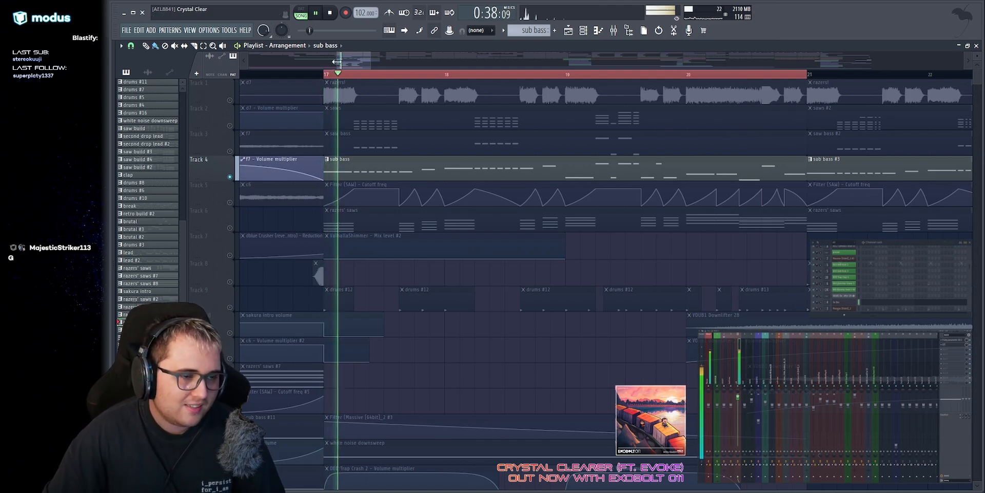
left_click_drag(349, 62, 346, 66)
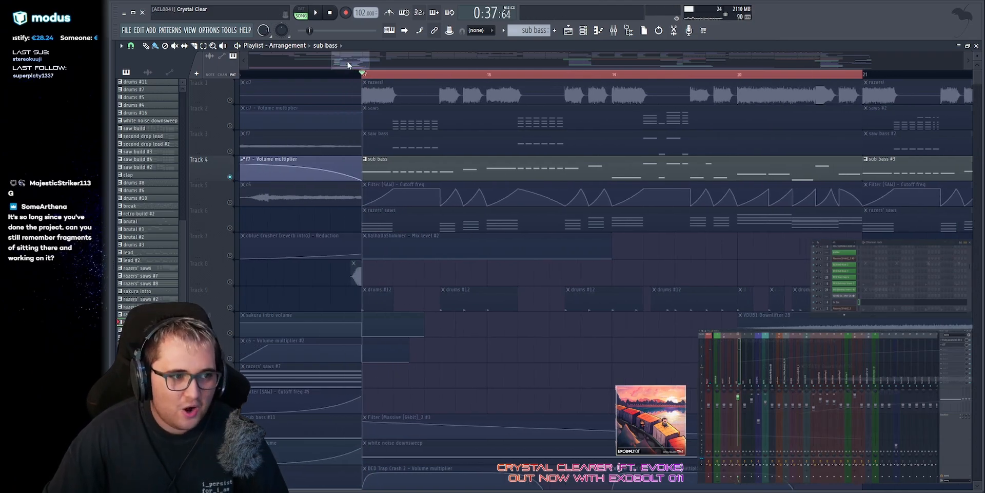
key("space")
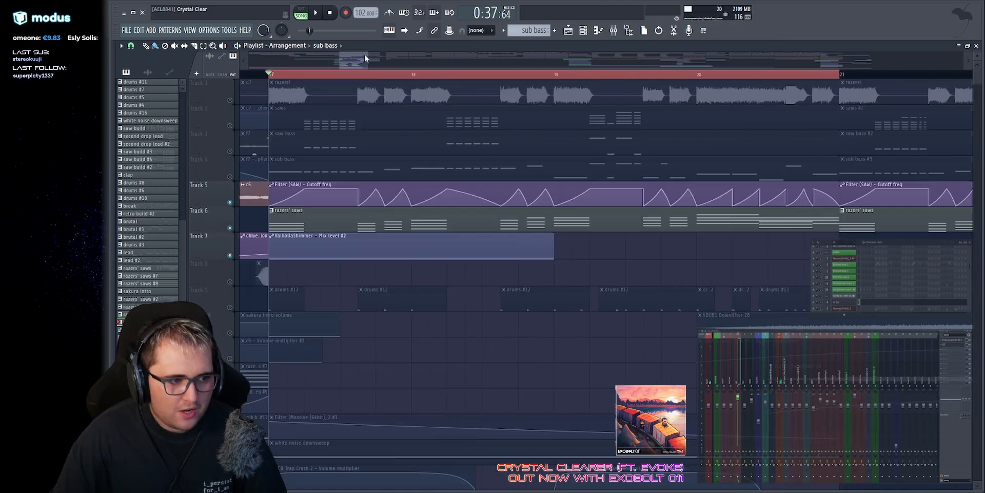
Step: Solo the drums on Track 9 and play them from bar 17
left_click_drag(366, 58, 372, 58)
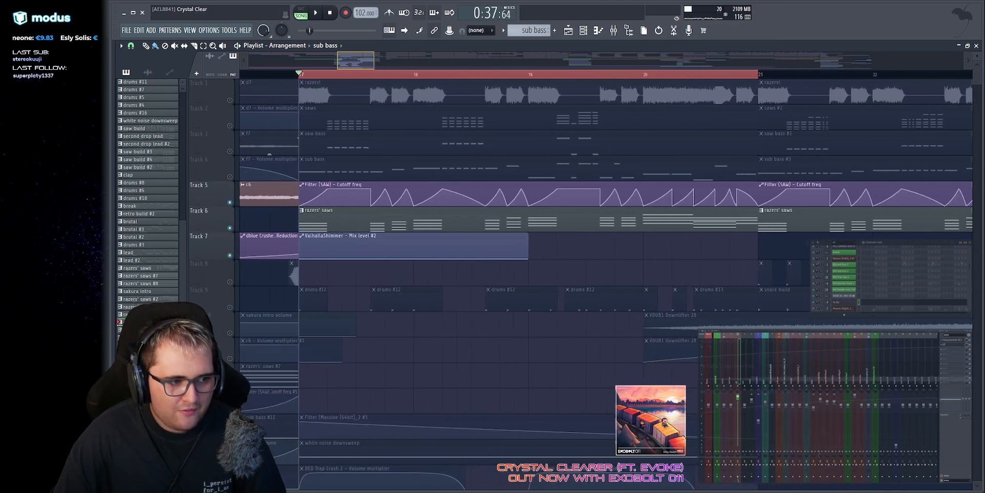
scroll(369, 235, "down", 3)
right_click(234, 152)
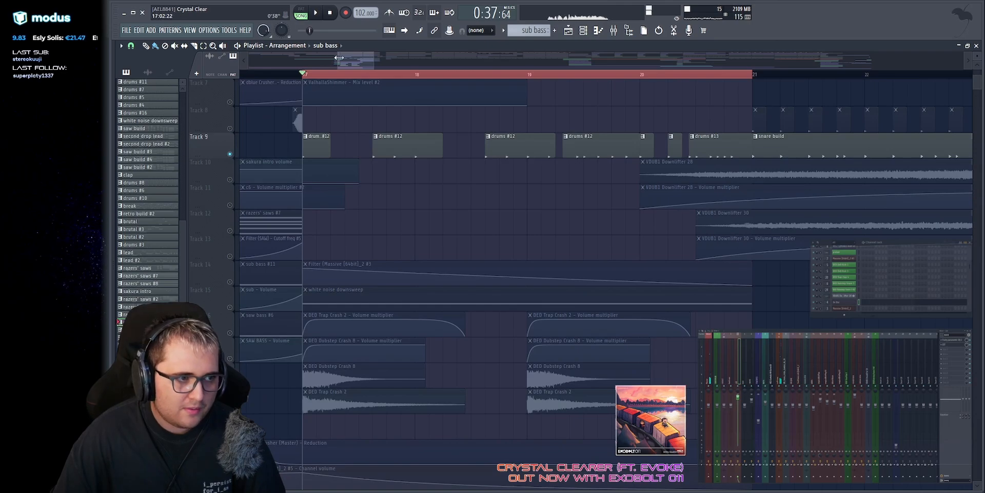
key("space")
key("space")
Step: Select the drums #12 pattern and look through its channels and steps in the channel rack
left_click(407, 153)
left_click_drag(288, 144, 636, 172)
right_click(717, 111)
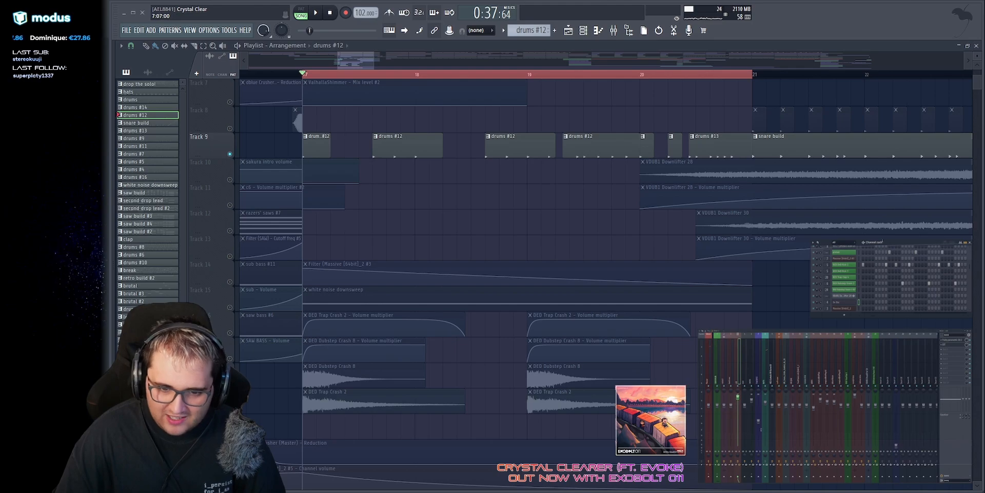
scroll(871, 269, "down", 5)
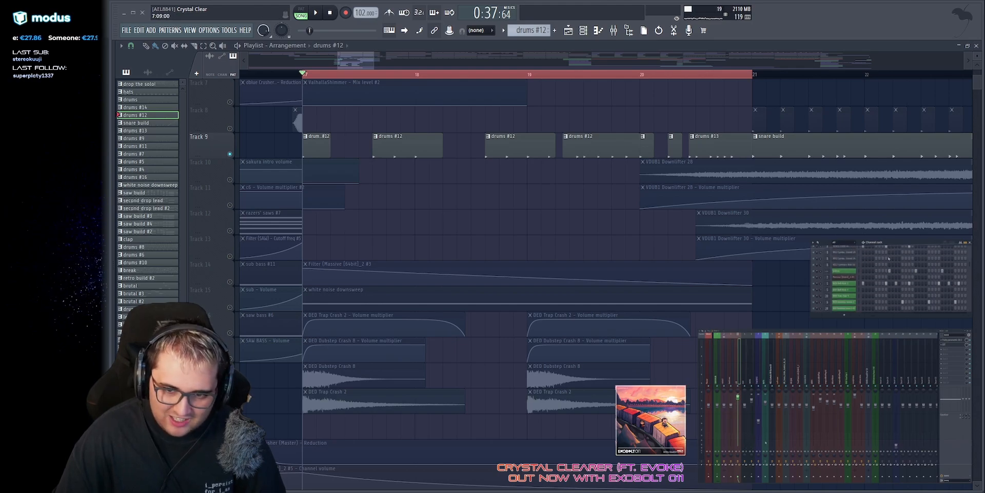
scroll(884, 271, "up", 6)
Step: Open the VDUB1 Crash 01 sampler over the playlist and preview the crash sound
left_click(844, 265)
left_click_drag(250, 137, 398, 113)
key("z")
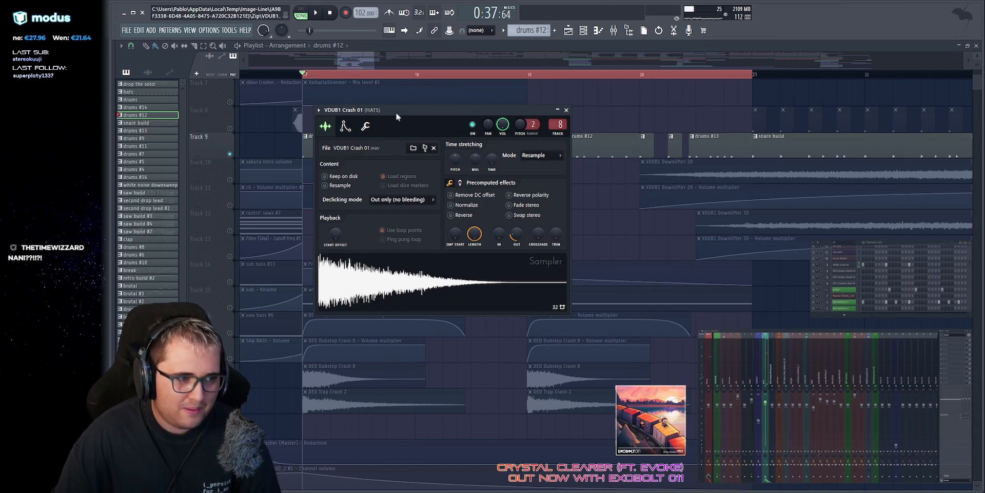
left_click_drag(404, 111, 388, 108)
key("z")
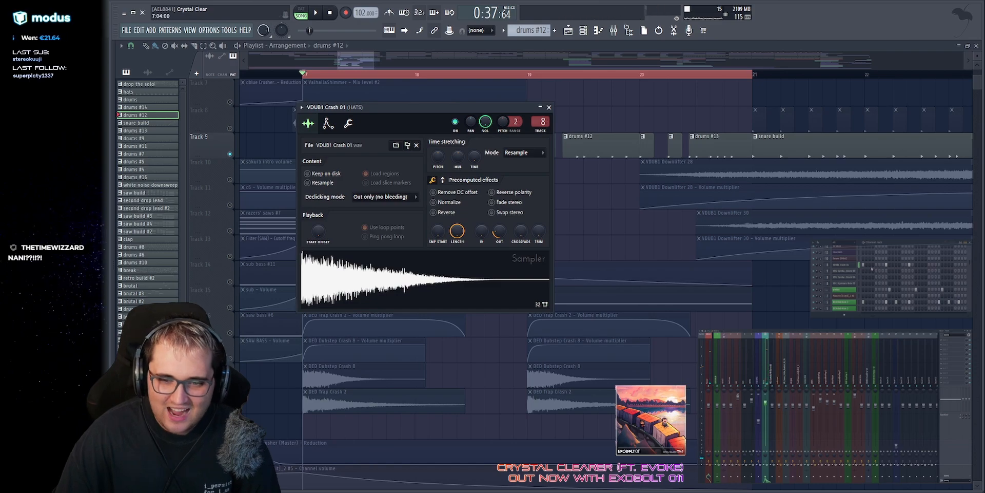
Step: Preview the DED DnB Kick 1 sampler, and audition its source sample in the Drum and Bass kicks of Damned Essential Drums V2
left_click(844, 301)
key("z")
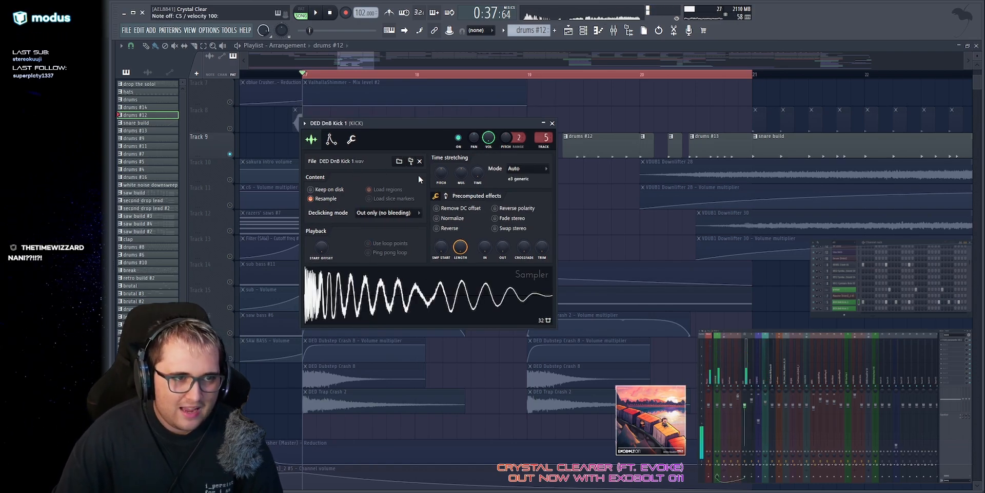
left_click(111, 235)
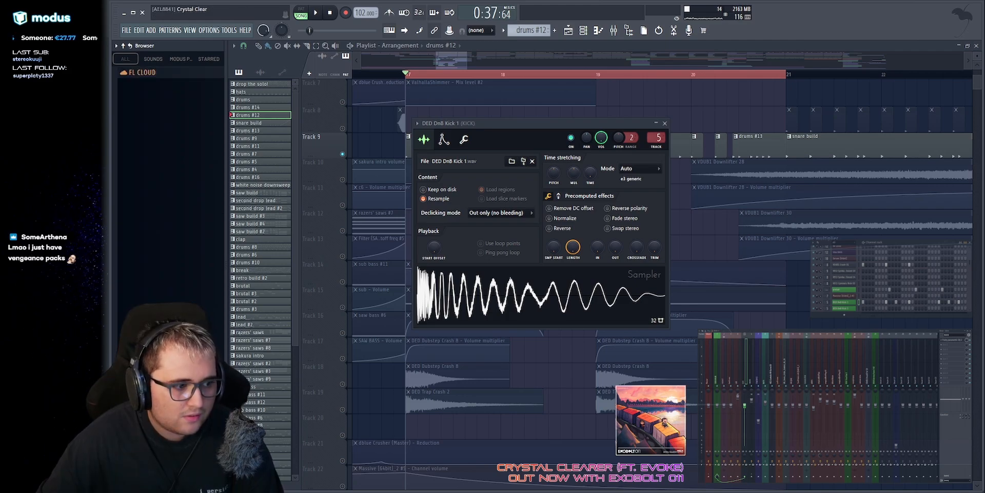
left_click(152, 82)
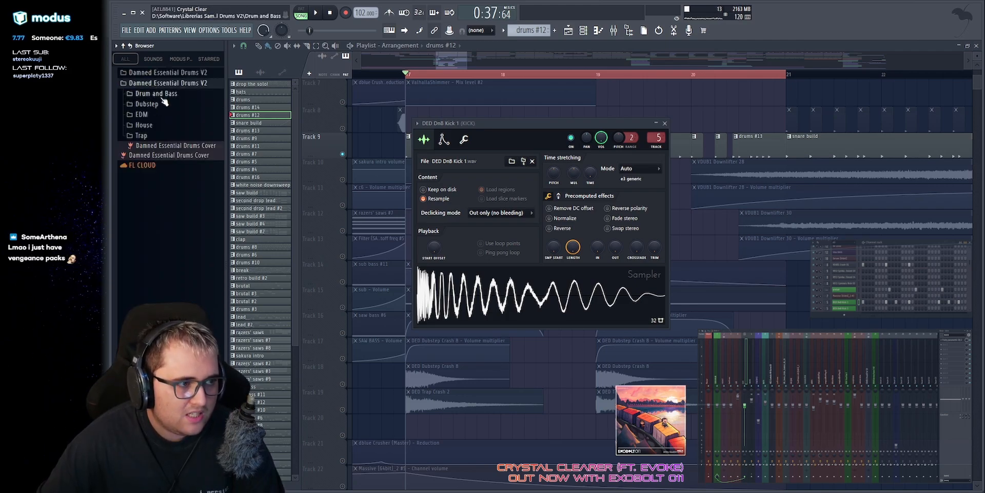
left_click(157, 93)
left_click(149, 124)
left_click(169, 134)
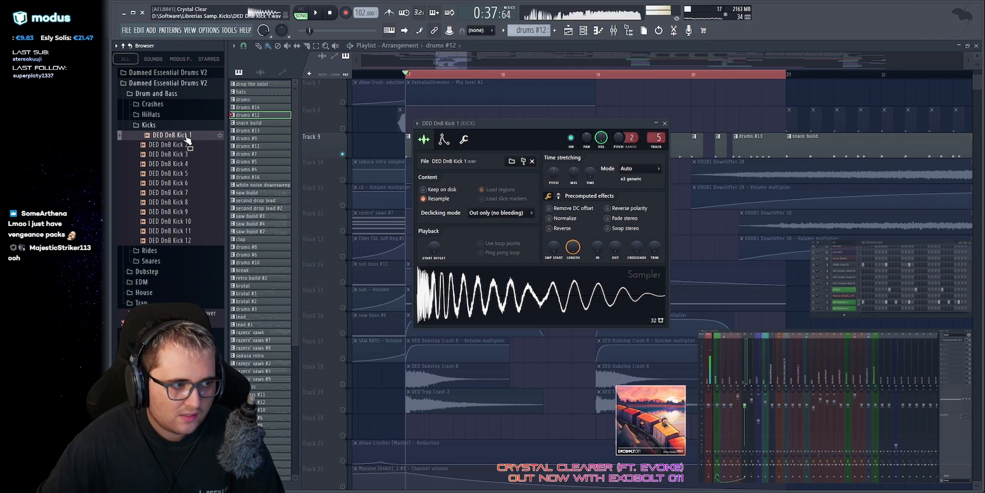
left_click_drag(187, 140, 394, 311)
left_click(552, 123)
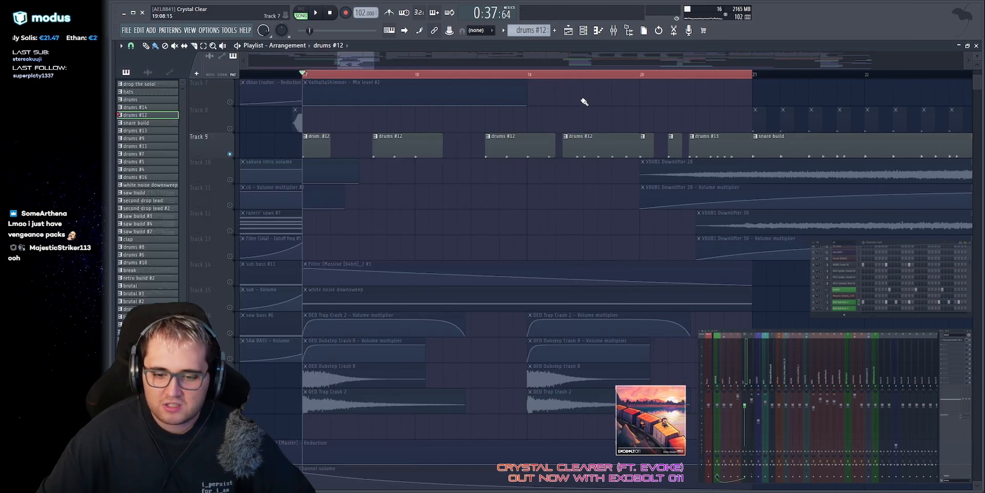
Step: Play the soloed drums on Track 9 from bar 17 through bar 19
key("space")
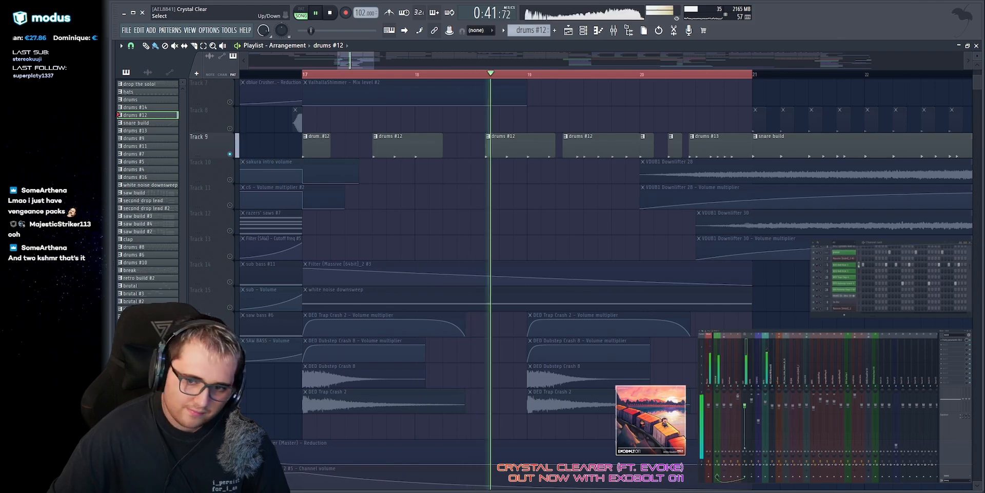
scroll(538, 60, "down", 1)
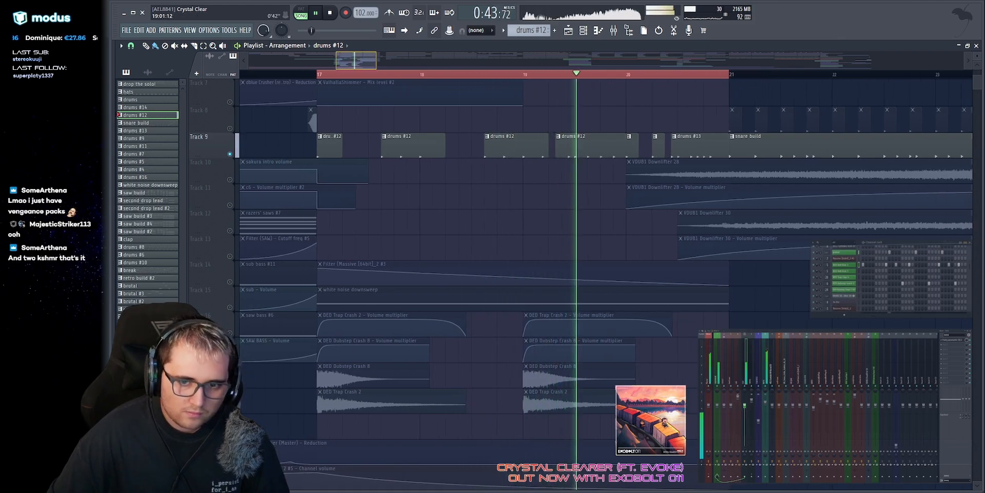
key("space")
Step: Open the pretail sampler, reposition its window and preview the reversed tail sound
double_click(250, 126)
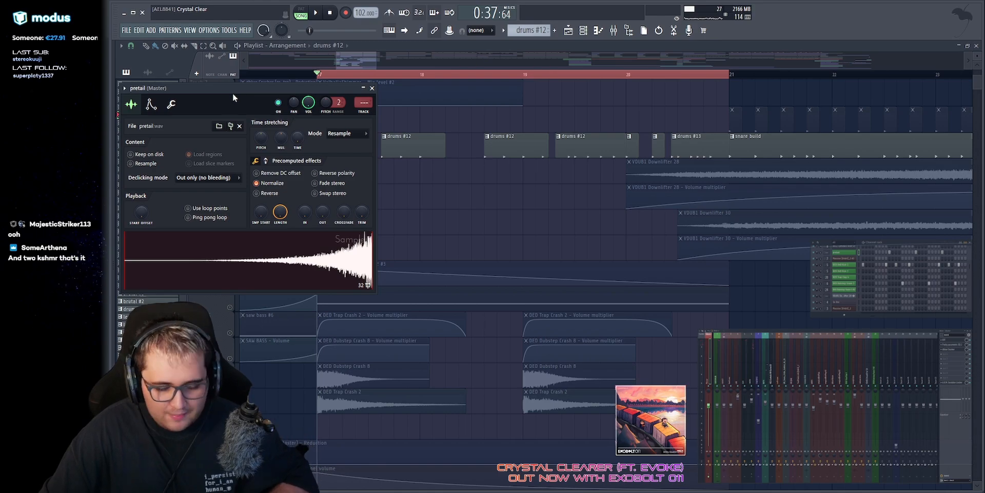
left_click_drag(233, 93, 251, 97)
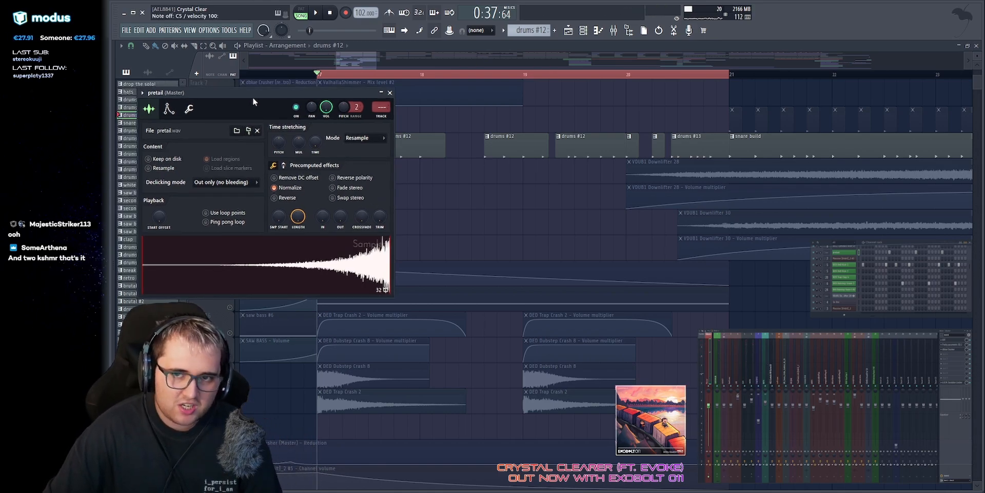
key("z")
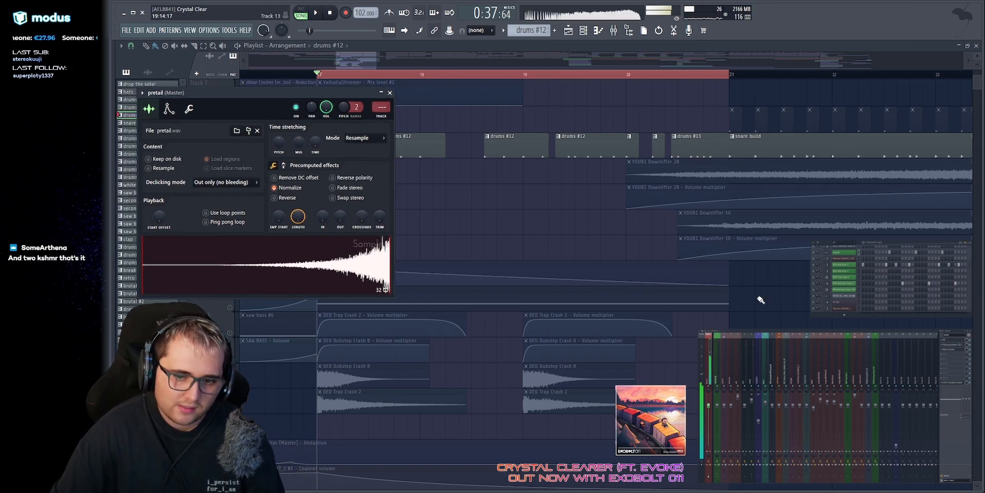
Step: Open the DED Dubstep Snare 3 sampler and preview the snare
left_click(844, 283)
key("z")
left_click(447, 203)
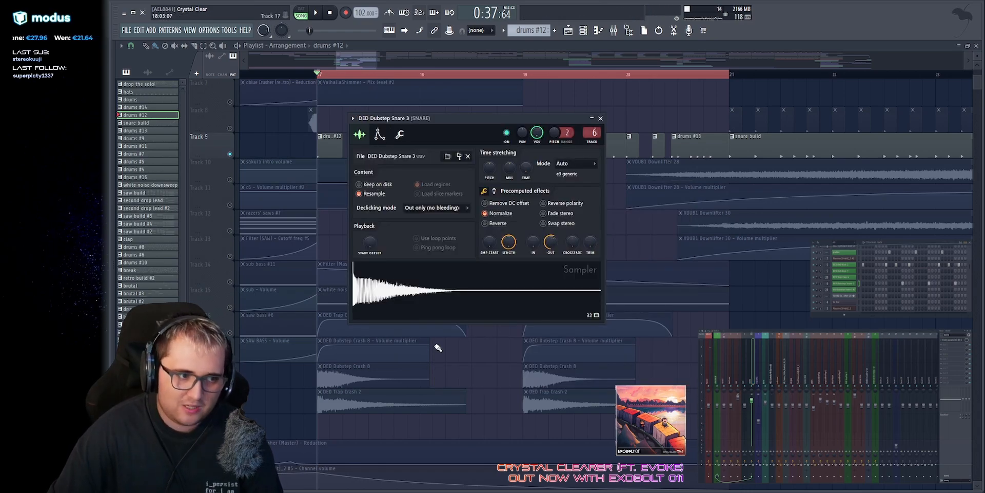
Step: Locate and audition DED Dubstep Snare 3 in the Dubstep snares of the Damned Essential Drums V2 sample library
key("alt+F8")
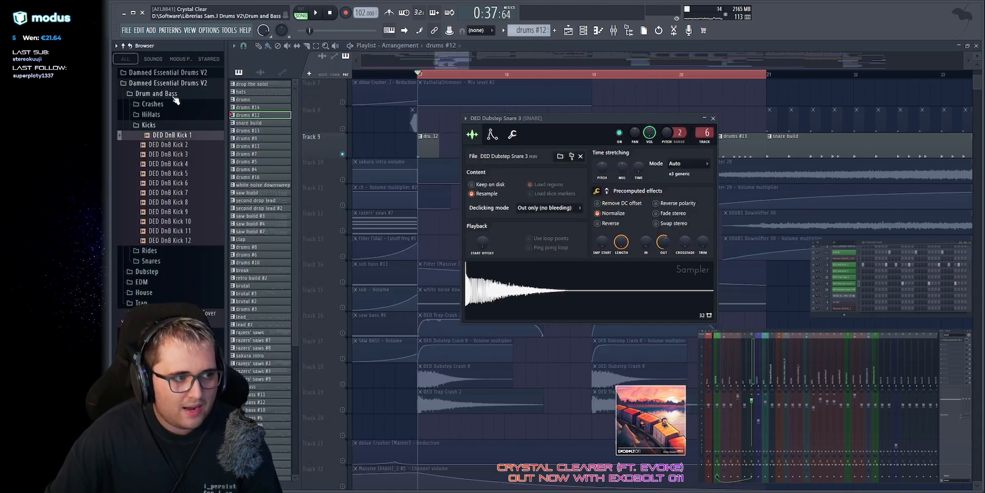
left_click(165, 125)
left_click(154, 157)
left_click(156, 209)
left_click(172, 248)
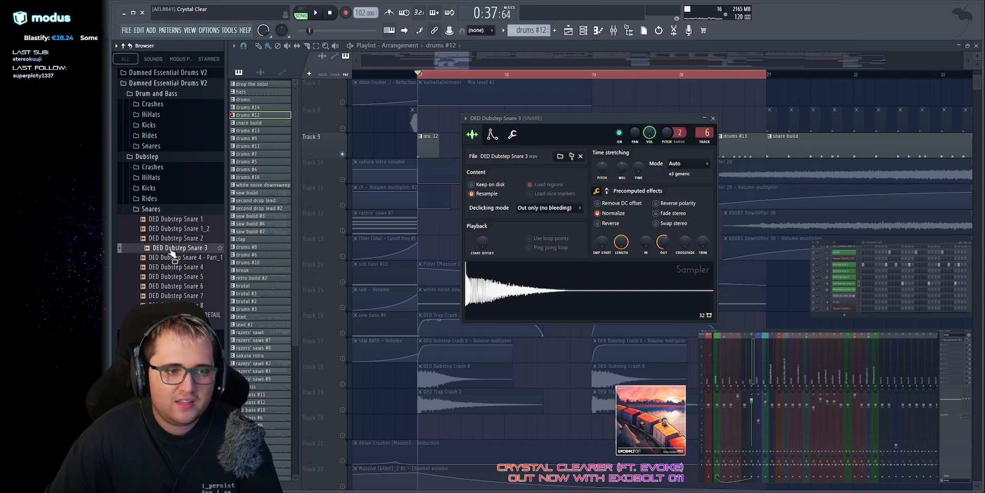
key("alt+F8")
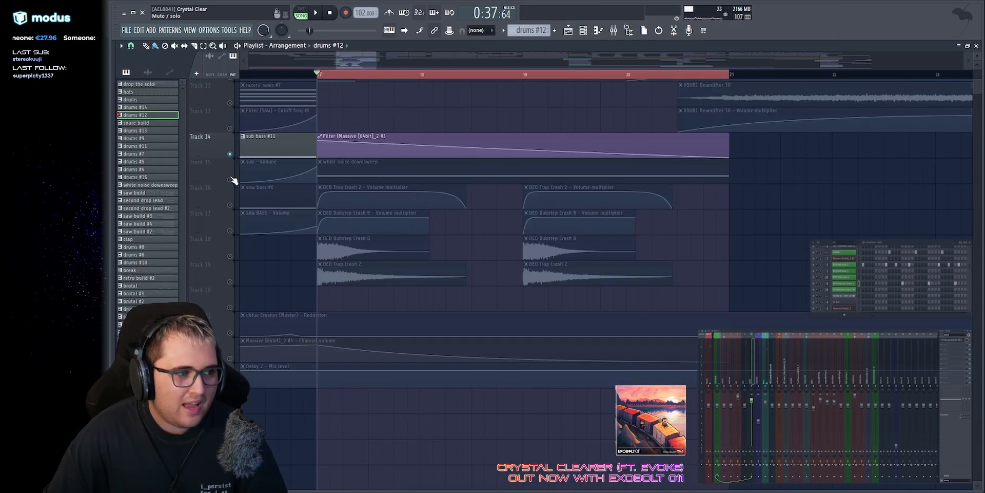
Step: Add the white noise downsweep on Track 15 to the soloed Track 14 filter automation and play from bar 17
left_click(230, 179)
left_click_drag(354, 64, 359, 63)
key("space")
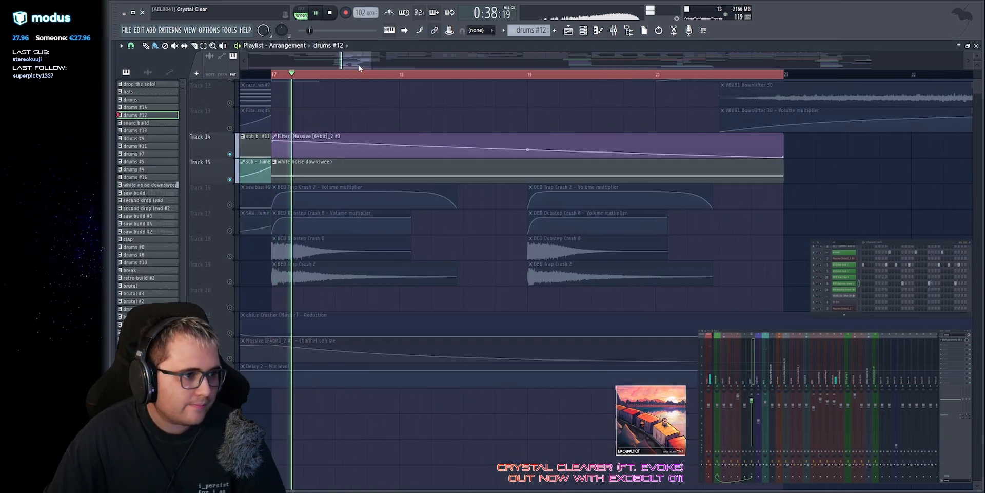
Step: Select the white noise downsweep pattern and inspect its White Noise Massive instrument and first mixer effect during playback
left_click(432, 171)
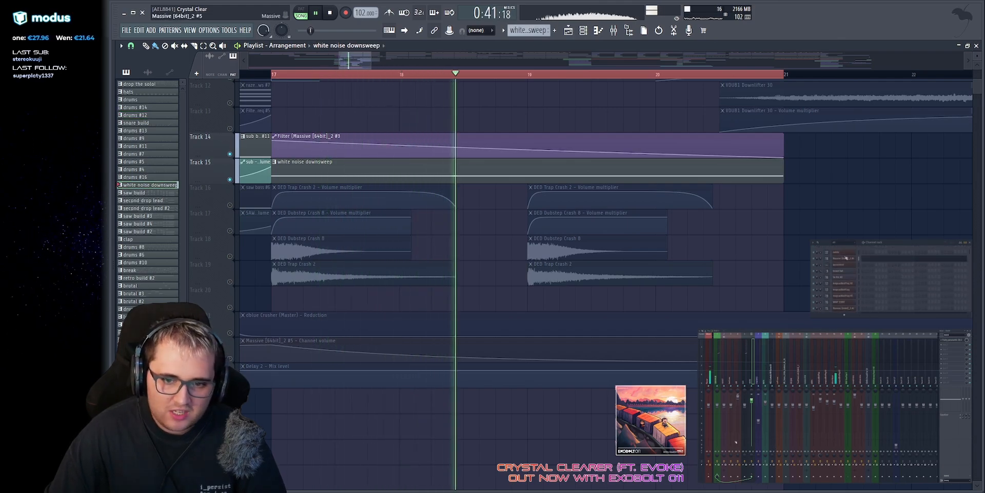
left_click(846, 258)
left_click_drag(266, 62, 412, 55)
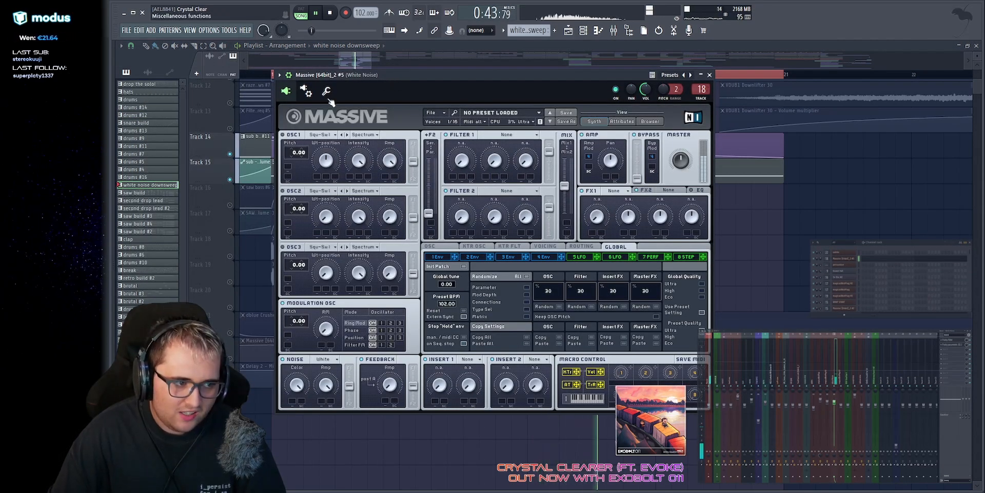
key("space")
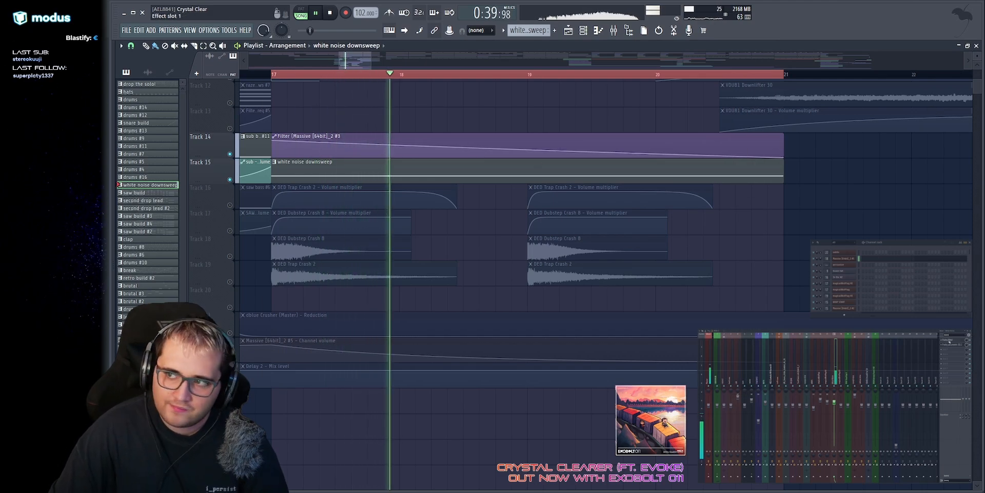
left_click(948, 339)
key("Escape")
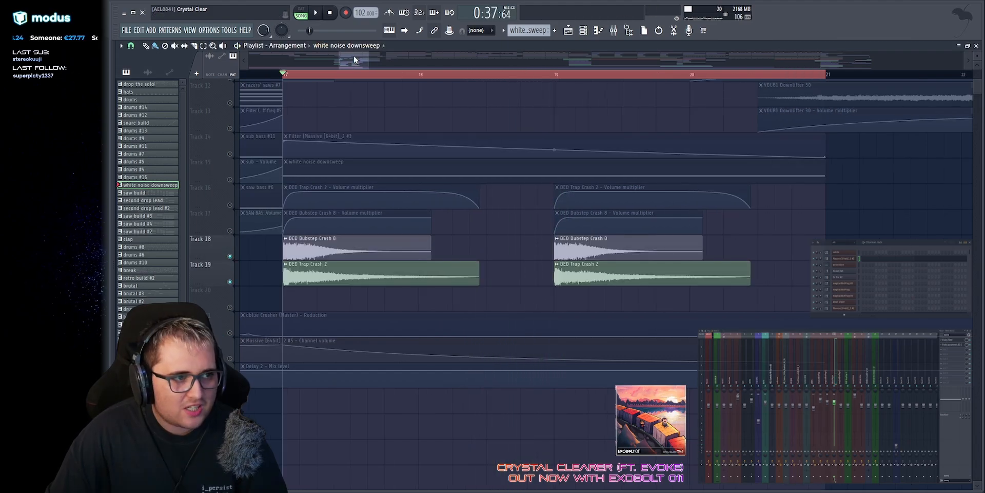
Step: Play the soloed Track 18 and 19 crashes and highlight the DED Dubstep Crash 8 and DED Trap Crash 2 clips at bar 17
left_click_drag(353, 56, 366, 56)
left_click_drag(284, 248, 721, 281)
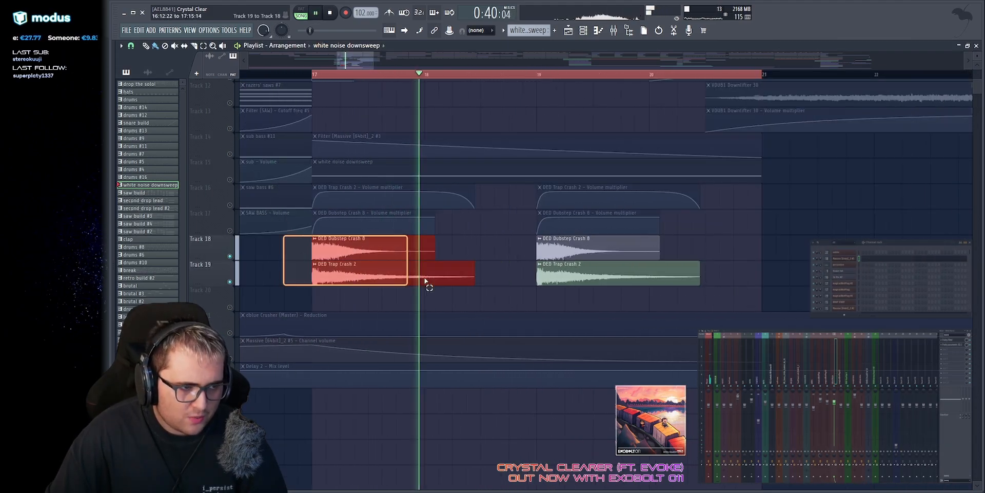
scroll(775, 234, "up", 7)
left_click(533, 263, "ctrl")
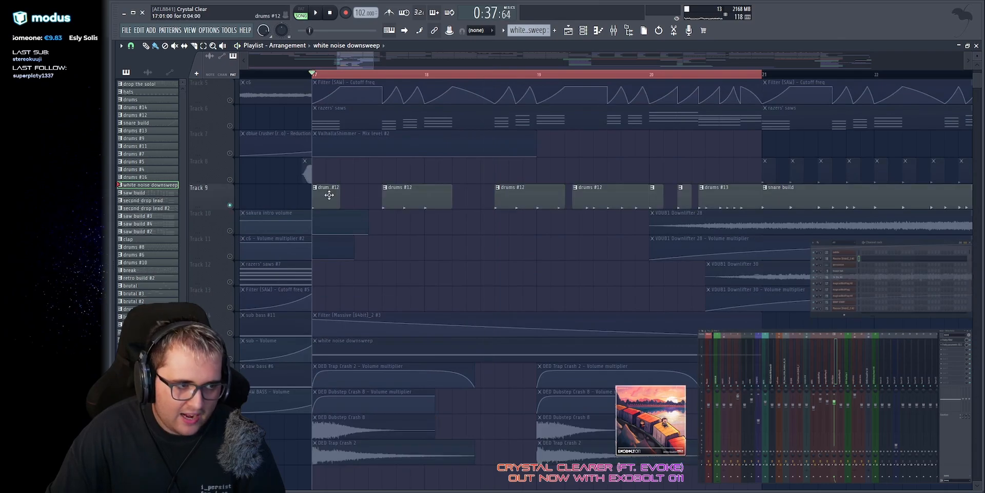
Step: Select the drums #12 pattern on the soloed Track 9 and play the drums from bar 17
left_click(328, 195)
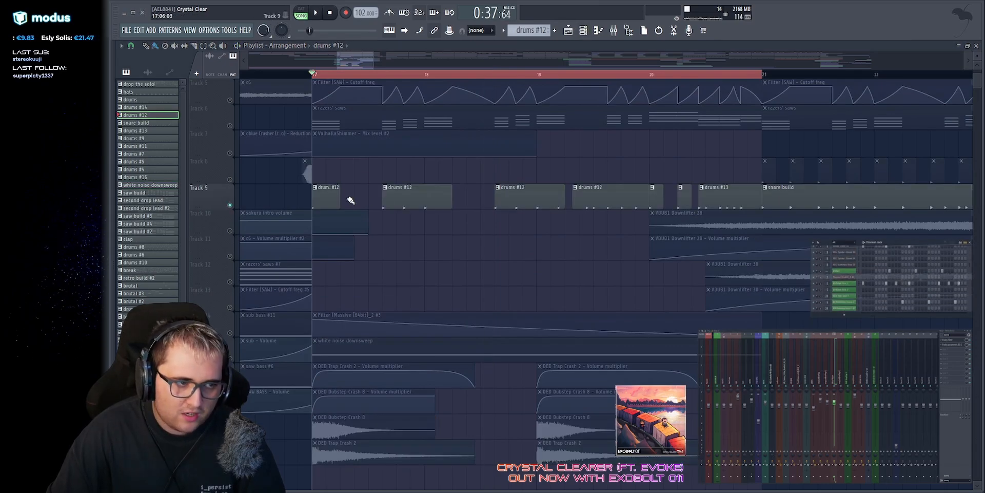
key("space")
scroll(544, 170, "down", 1)
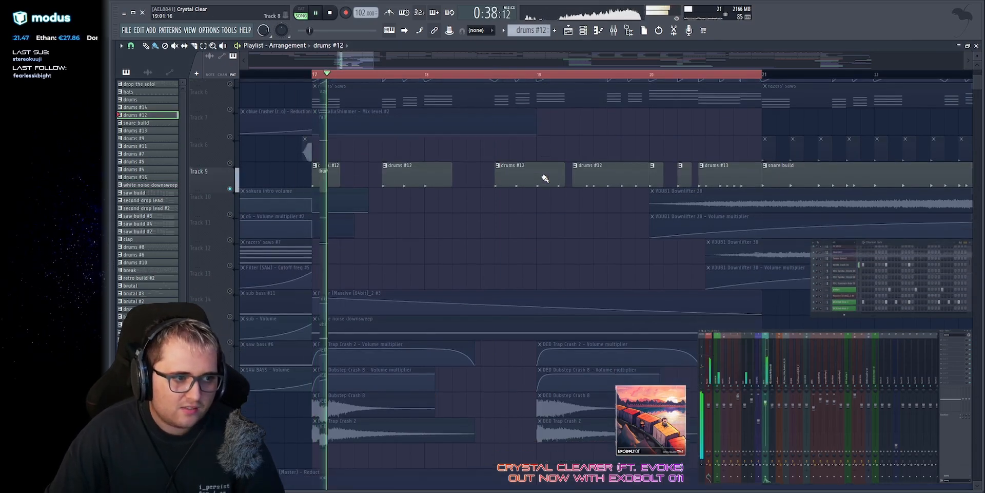
scroll(411, 156, "down", 4)
scroll(287, 177, "up", 5)
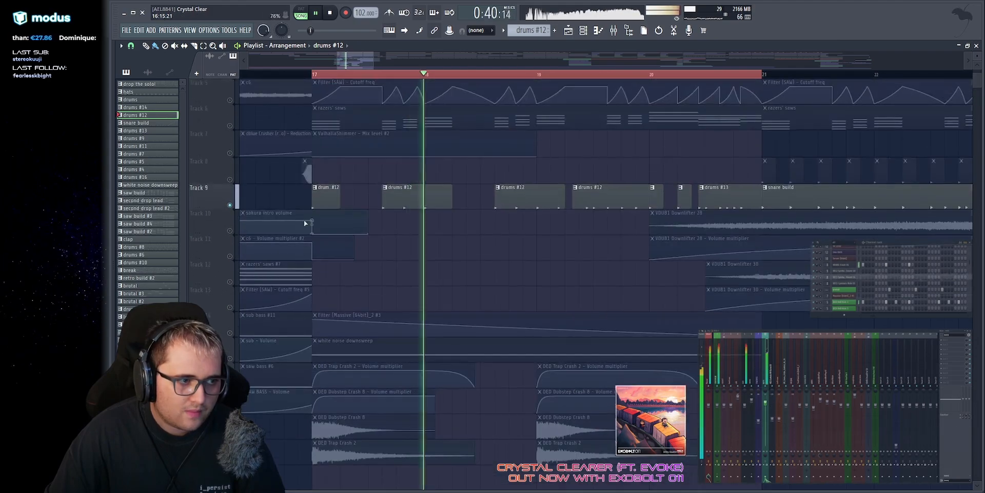
key("space")
Step: Unsolo the drums, play the full arrangement from bar 17 and clear the time selection over bars 17 to 21
left_click_drag(301, 201, 324, 197)
scroll(454, 180, "down", 4)
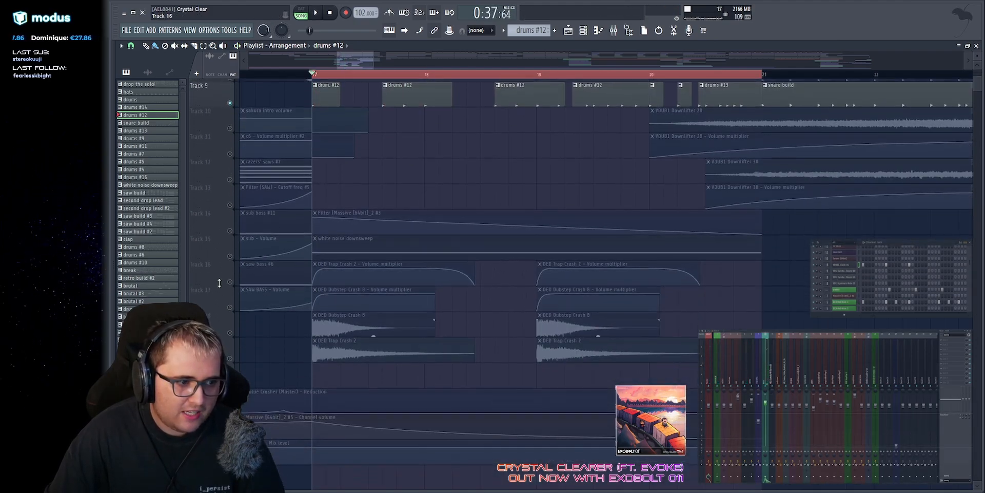
key("space")
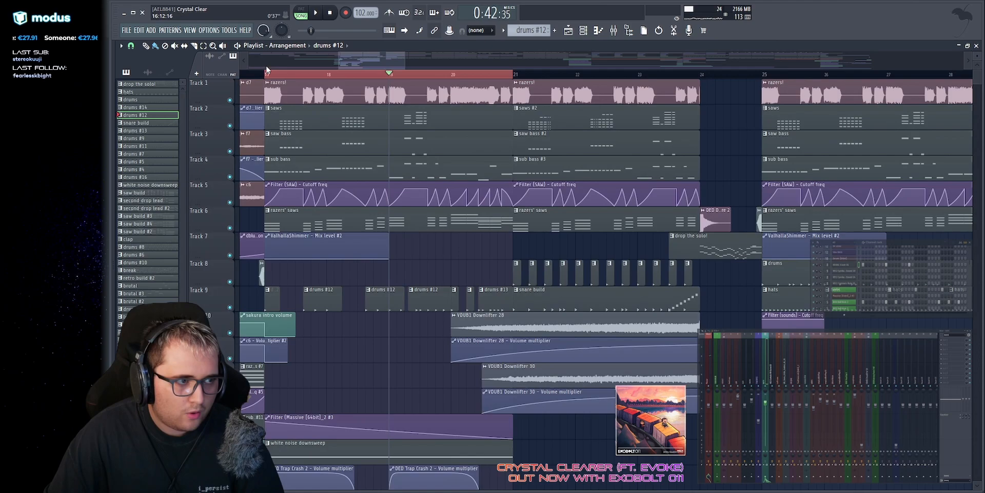
key("space")
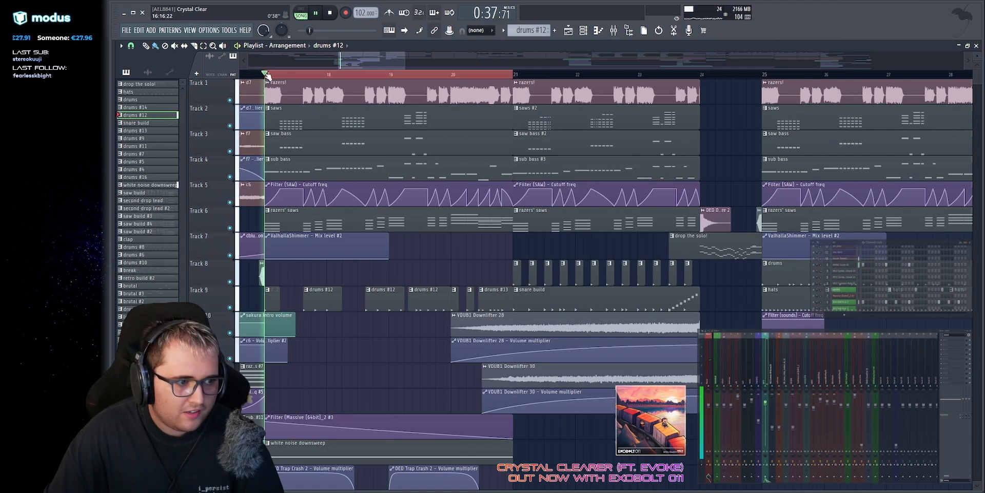
left_click_drag(266, 74, 513, 75)
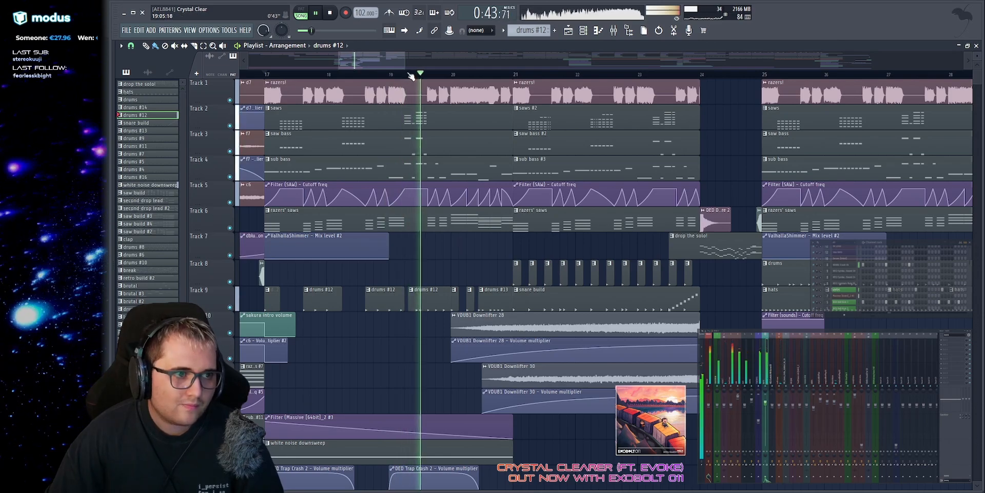
scroll(460, 244, "up", 2)
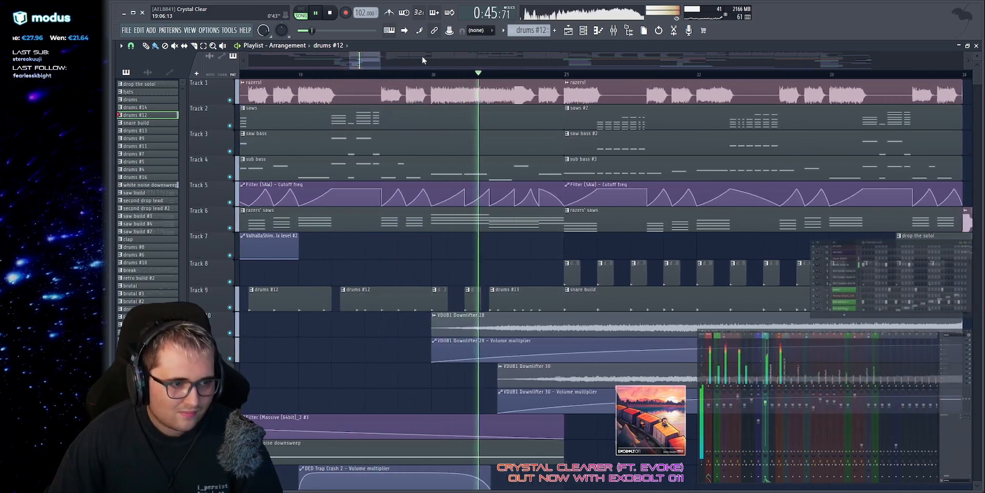
scroll(422, 60, "up", 1)
key("space")
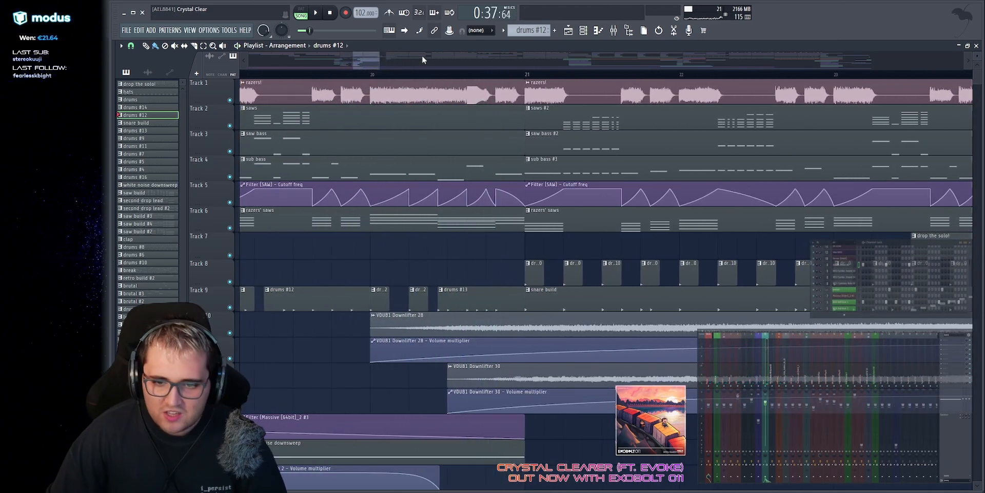
Step: Solo Track 9 and play the drums leading into the snare build at bar 21
scroll(426, 54, "down", 3)
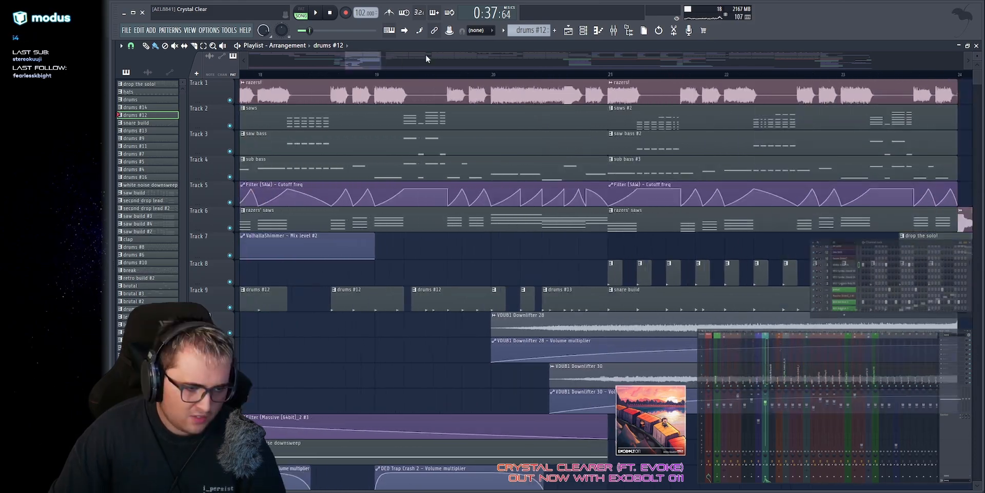
scroll(228, 195, "down", 4)
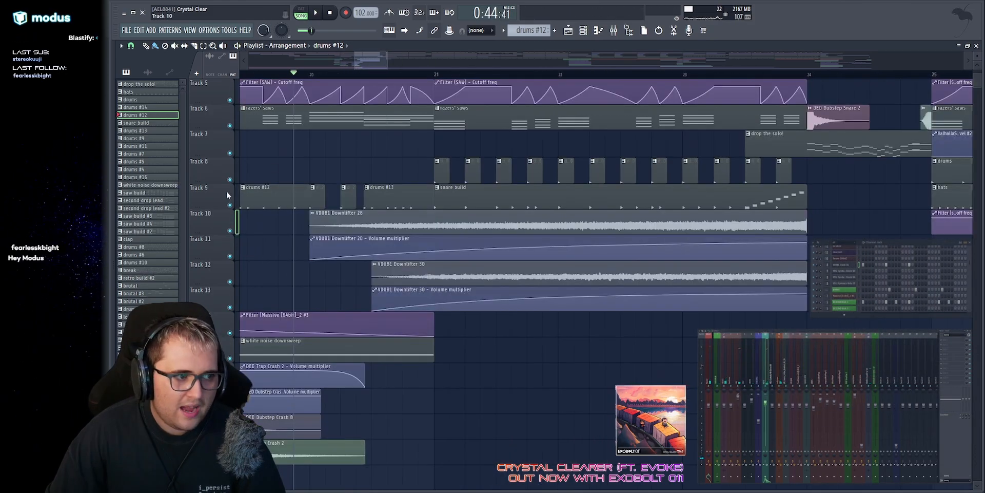
right_click(232, 207)
key("space")
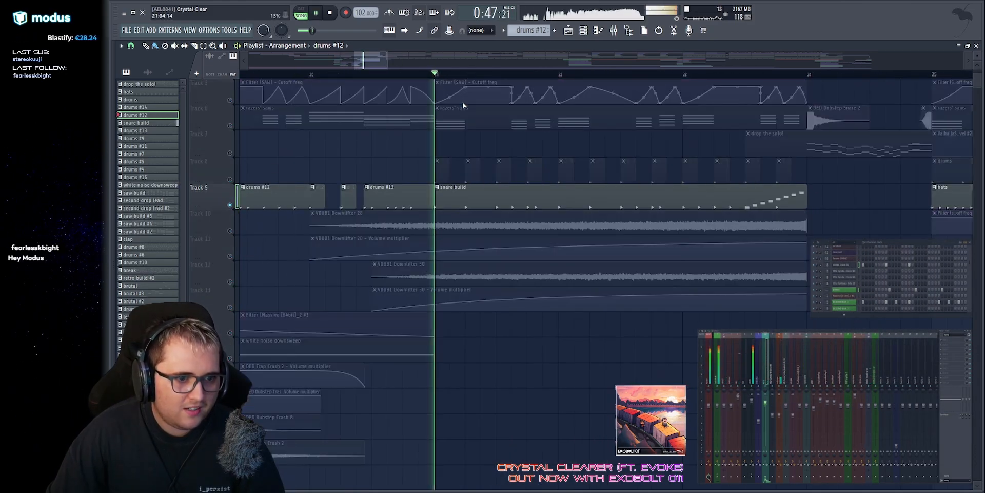
Step: Open the snare build pattern in the piano roll and inspect the rising DED Dubstep Snare 3 #2 notes before bar 4
double_click(541, 203)
key("space")
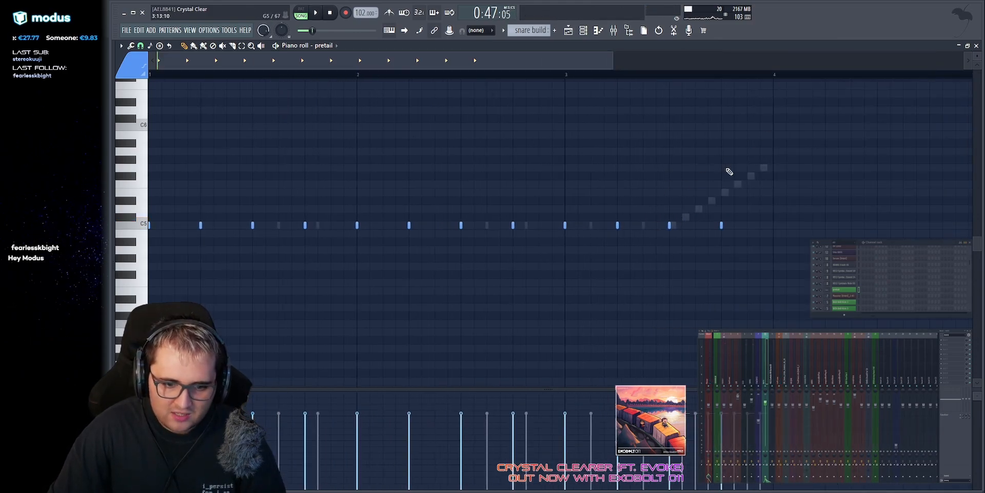
right_click(686, 220)
right_click(685, 219)
left_click_drag(674, 234, 785, 156)
left_click_drag(621, 253, 840, 133)
left_click(585, 169, "ctrl")
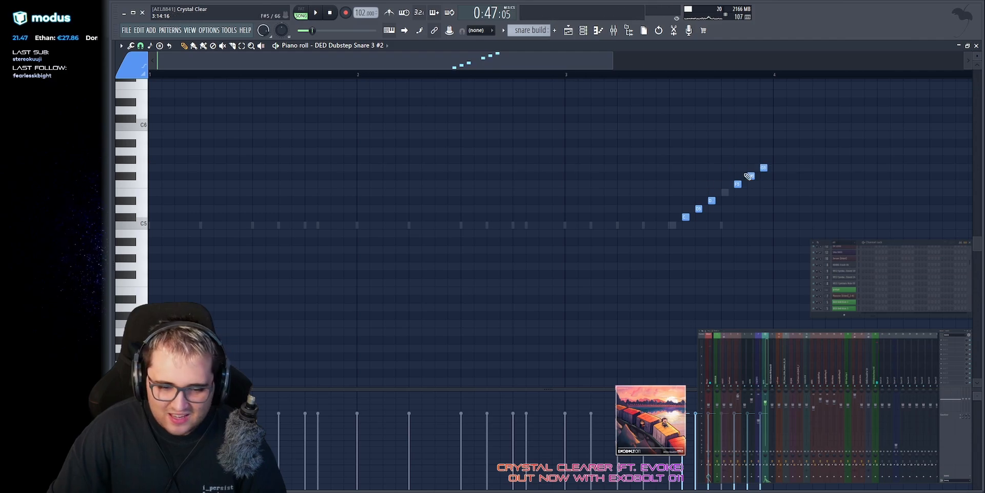
Step: Play the snare build from bar 3 of its piano roll and return to the playlist
left_click(565, 75)
key("space")
scroll(667, 195, "up", 3)
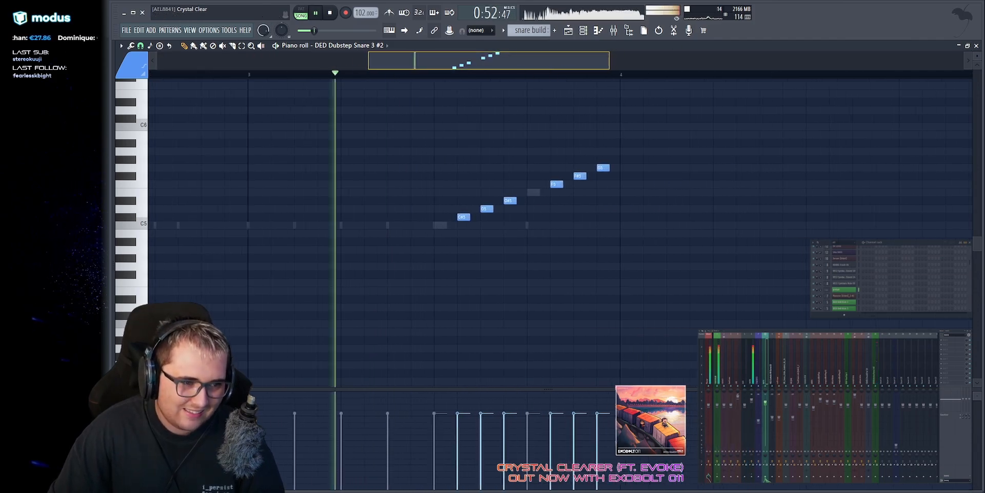
key("F5")
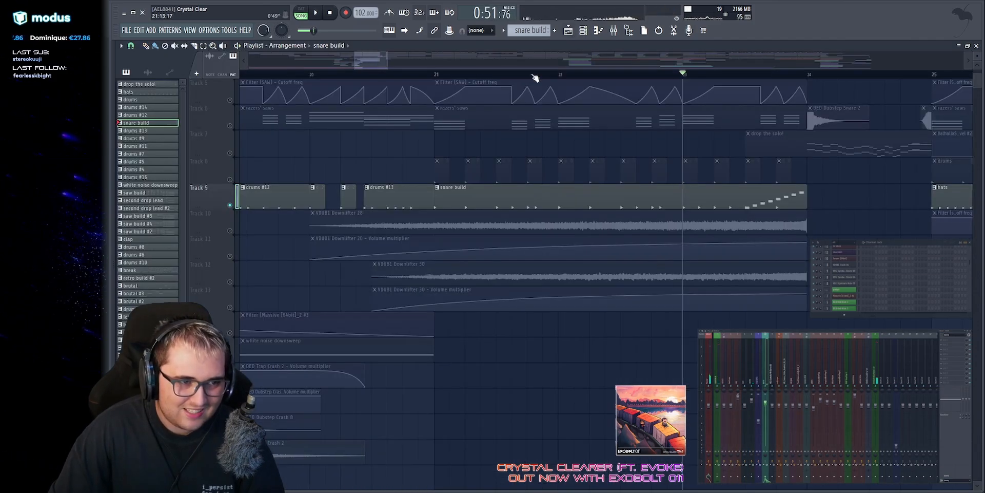
key("space")
Step: Add Track 8 to the soloed Track 9, play from around bar 21 and highlight the repeated Track 8 drum clips
left_click_drag(374, 61, 376, 62)
left_click(231, 179)
key("space")
left_click(377, 75)
left_click_drag(311, 169, 723, 170)
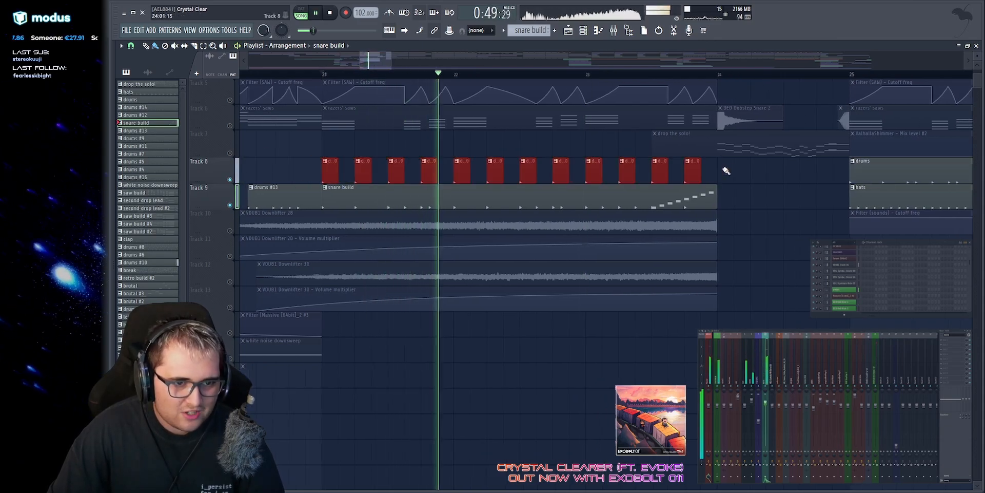
left_click(726, 171)
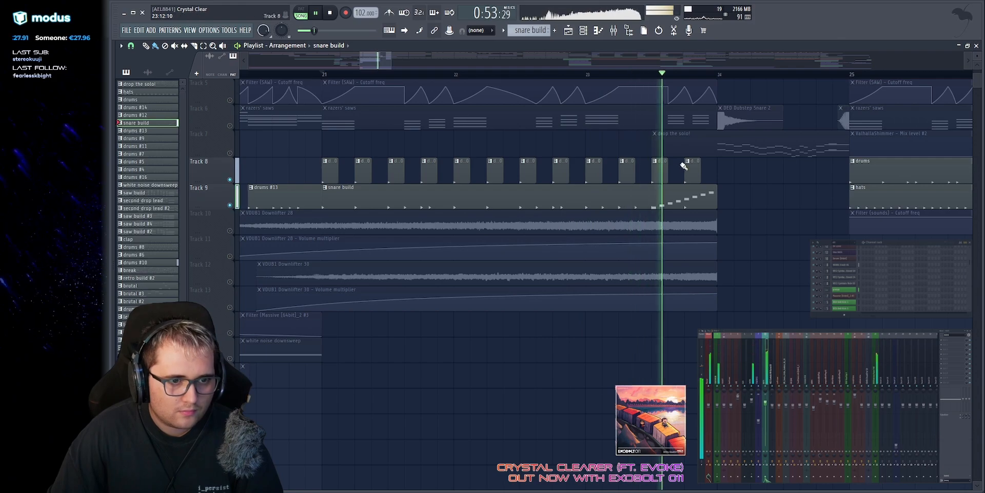
scroll(688, 169, "up", 4)
scroll(690, 172, "down", 5)
key("space")
Step: Solo the downlifters and their volume automation on Tracks 10 to 13 and inspect the VDUB1 Downlifter 28 clip
right_click(230, 205)
left_click_drag(362, 58, 359, 57)
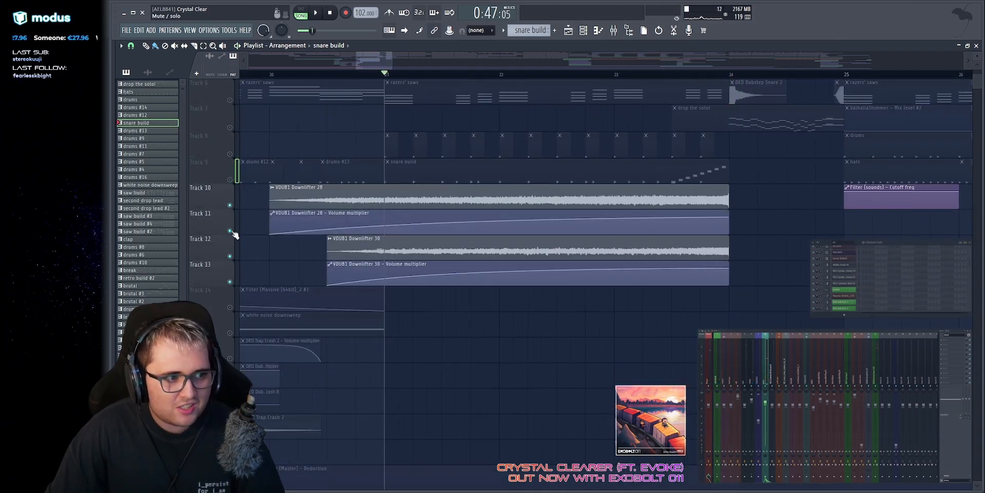
double_click(351, 200)
key("Escape")
left_click(331, 191, "ctrl")
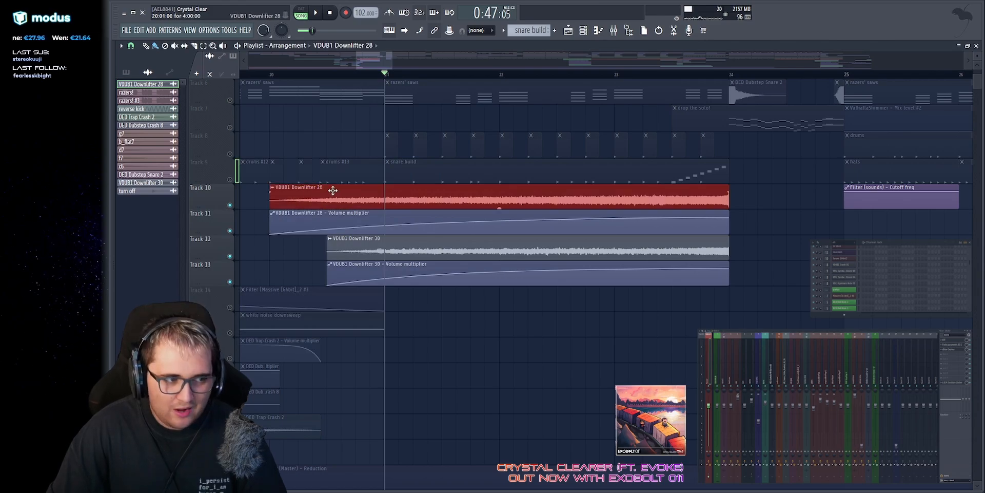
double_click(354, 191)
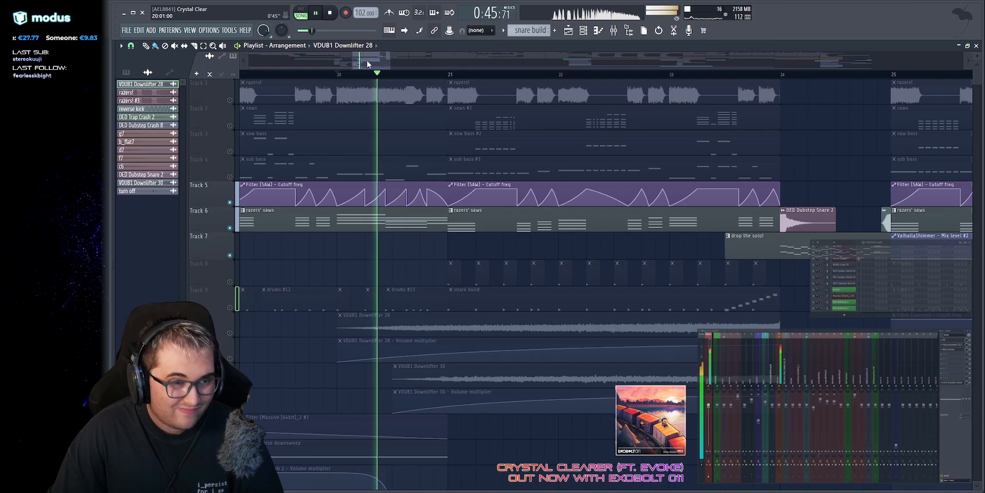
Step: Solo the saws on Track 2, play them from bar 21 and inspect the saws #2 pattern in the piano roll
left_click_drag(368, 64, 372, 69)
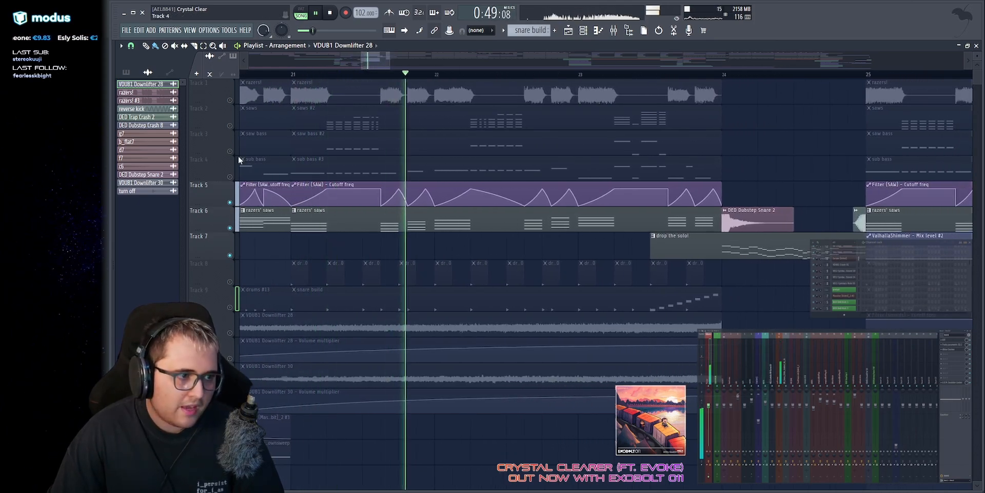
key("space")
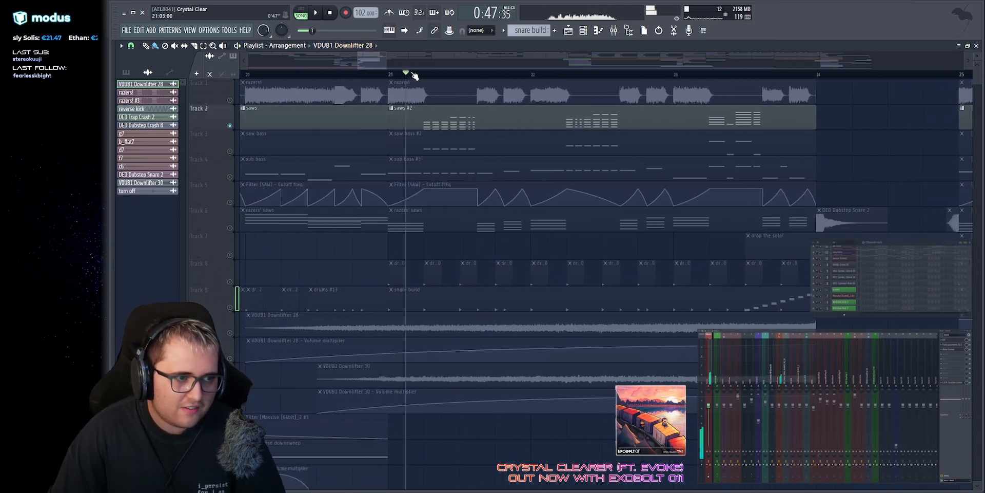
key("space")
double_click(452, 117)
key("space")
left_click_drag(368, 60, 344, 60)
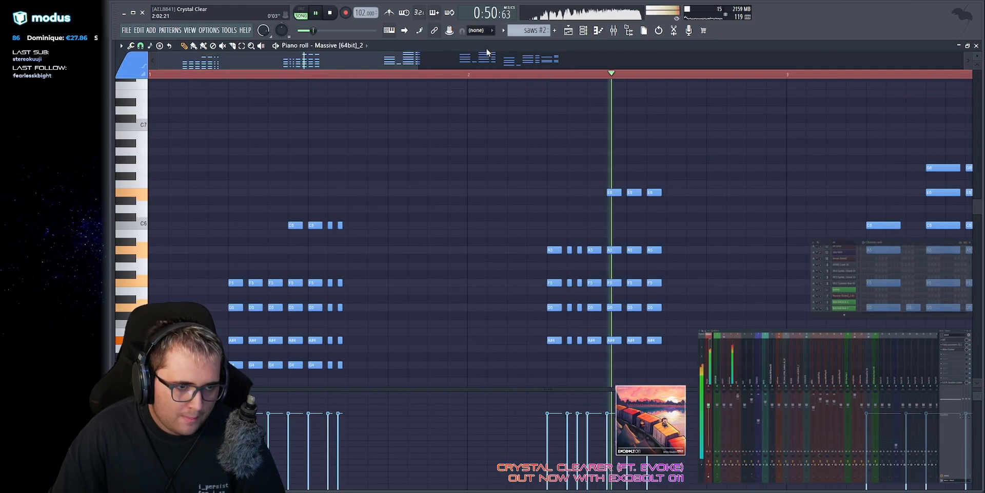
scroll(488, 55, "right", 2)
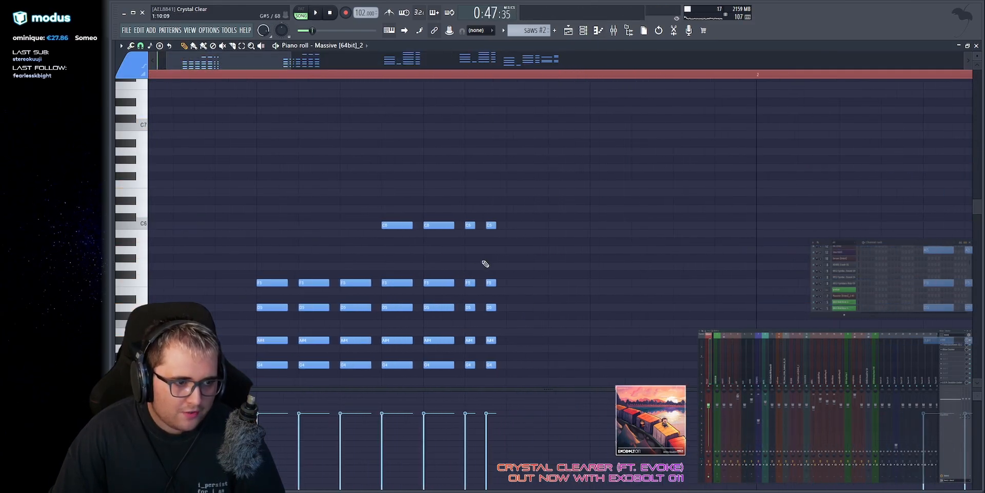
Step: Highlight the top notes of the successive saws #2 chords across bars 1 to 3 to point out the melody
left_click_drag(565, 196, 468, 411)
left_click_drag(307, 196, 431, 230)
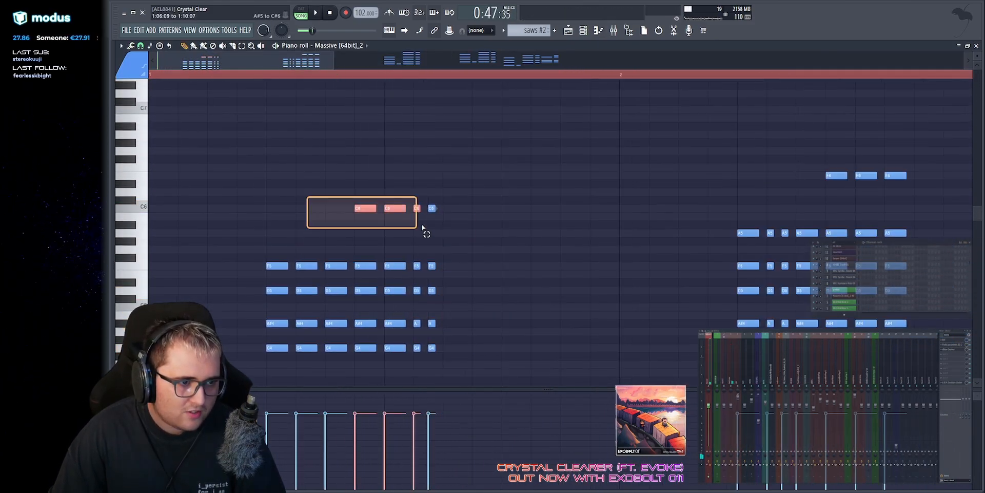
left_click_drag(796, 155, 915, 199)
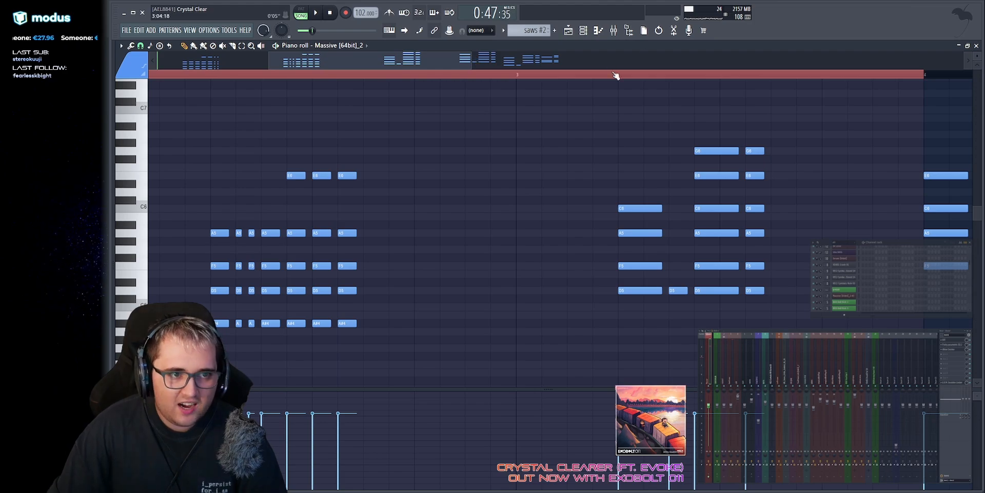
left_click_drag(486, 196, 603, 226)
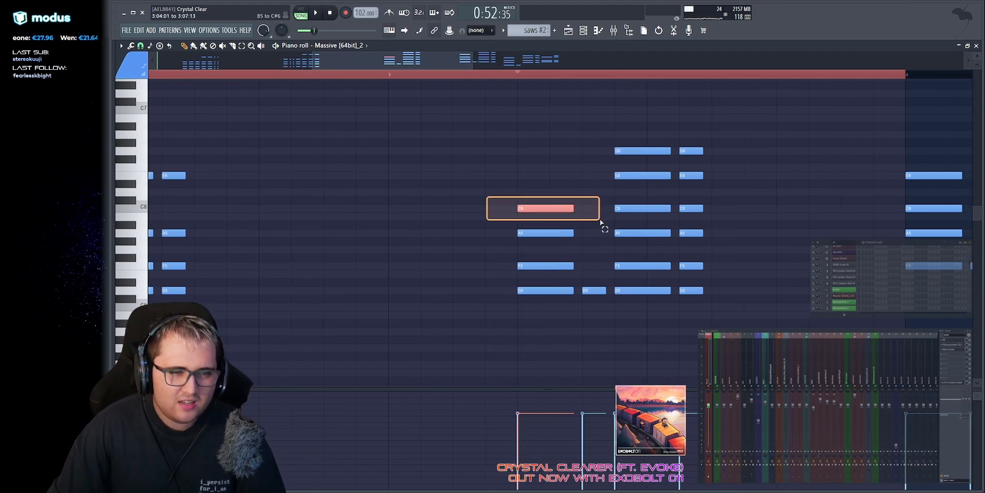
left_click_drag(608, 169, 740, 134)
left_click(739, 134, "ctrl")
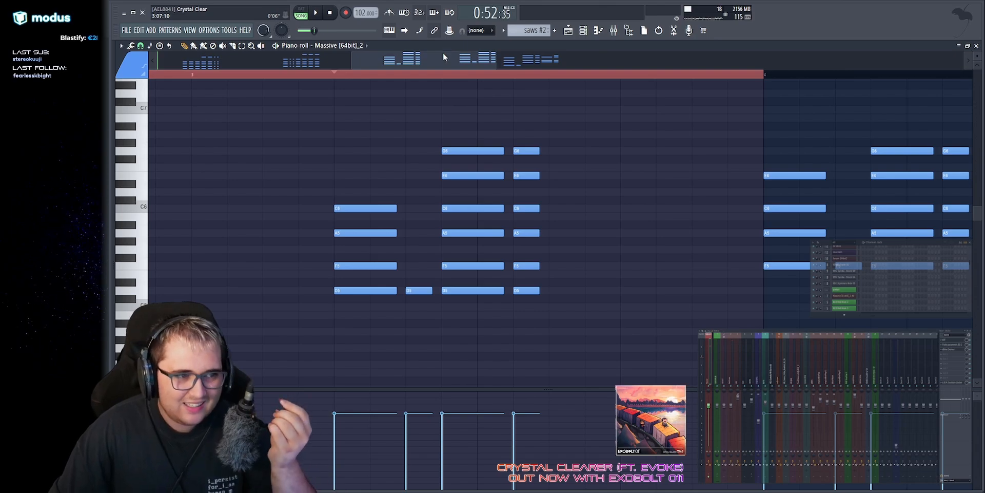
Step: Play the soloed Track 6 from bar 24 and inspect the DED Dubstep Snare 2 clip's sample settings
key("space")
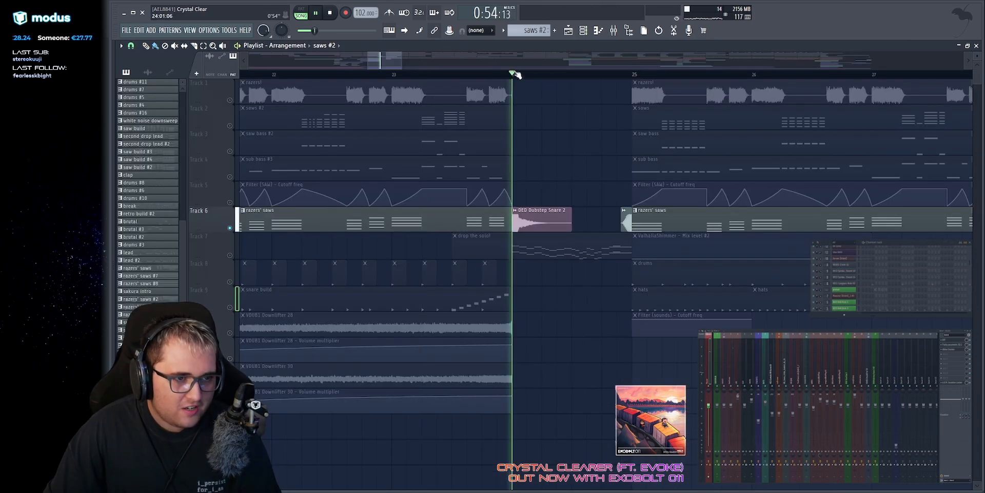
scroll(547, 246, "down", 2)
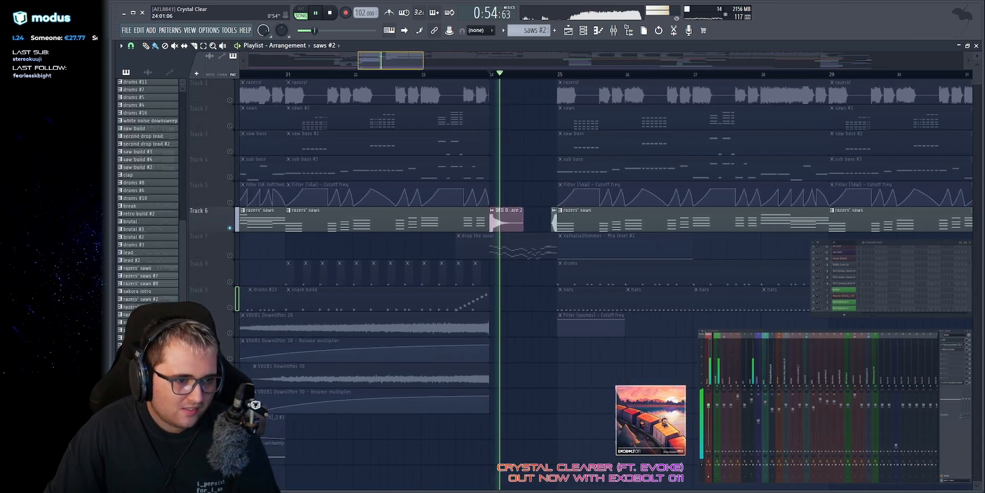
key("space")
scroll(536, 213, "up", 4)
left_click(543, 219)
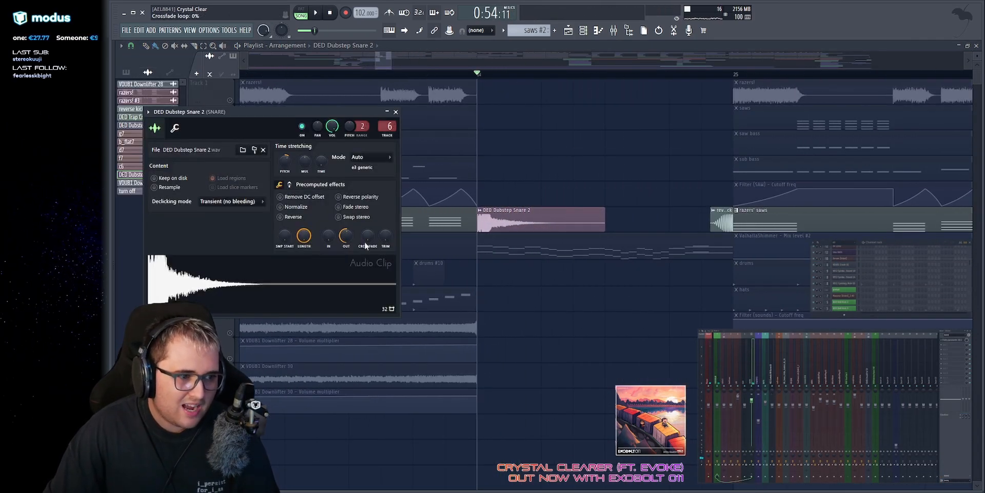
left_click(396, 112)
scroll(432, 63, "down", 5)
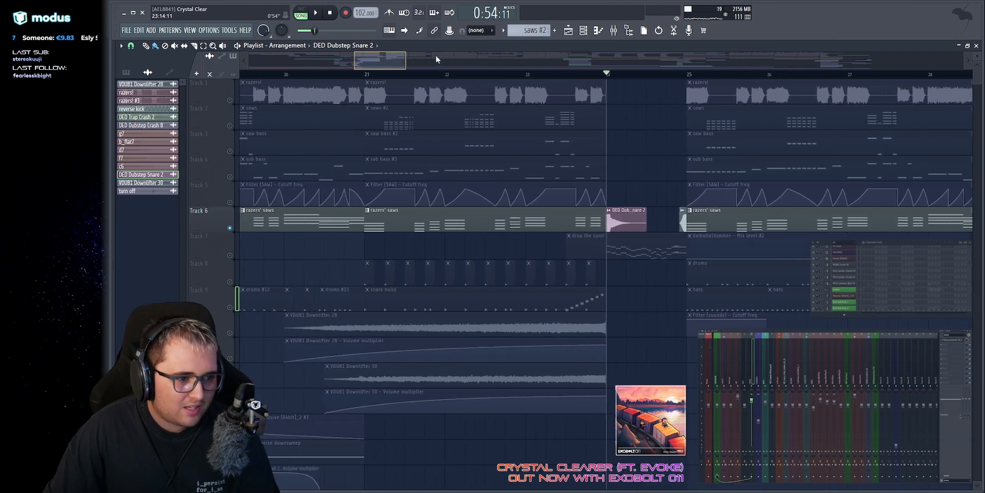
Step: Solo Track 7 and play the "drop the solo!" pattern from bar 24
scroll(494, 149, "up", 2)
left_click(224, 253)
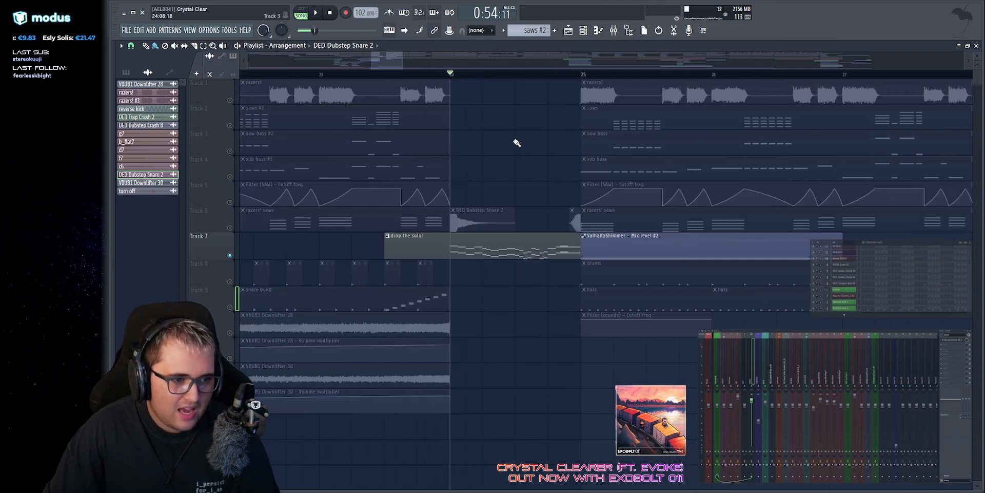
scroll(517, 142, "up", 2)
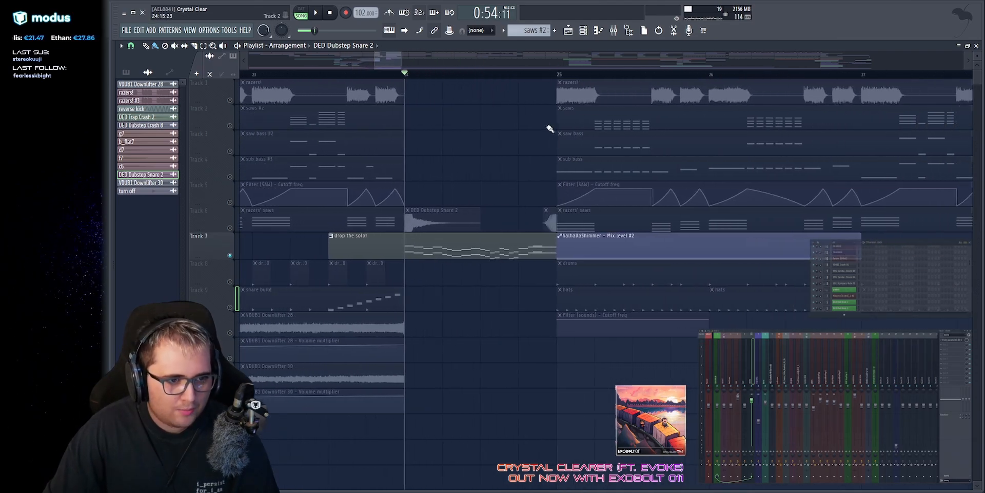
key("space")
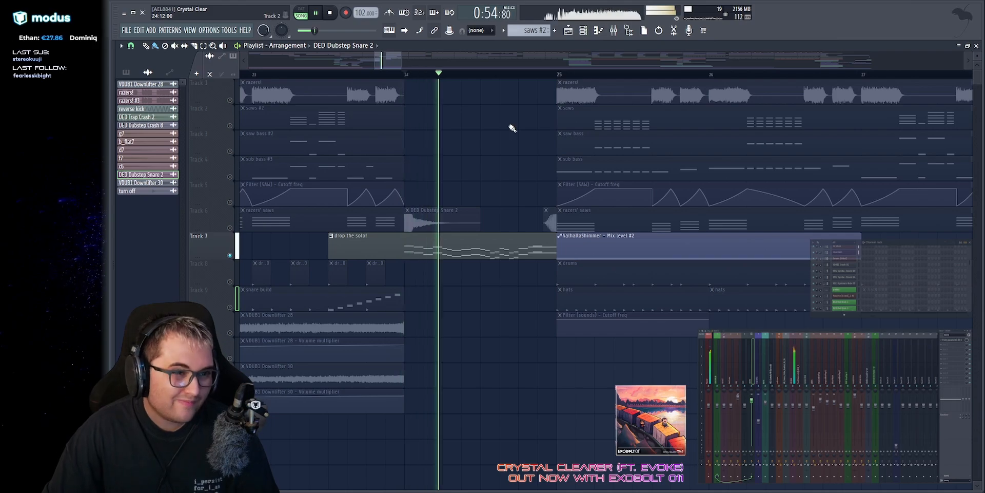
Step: Stop playback, inspect the solo's VR LEAD and SAW BASS notes in the piano roll, and play the solo again from bar 24
scroll(474, 106, "up", 3)
key("space")
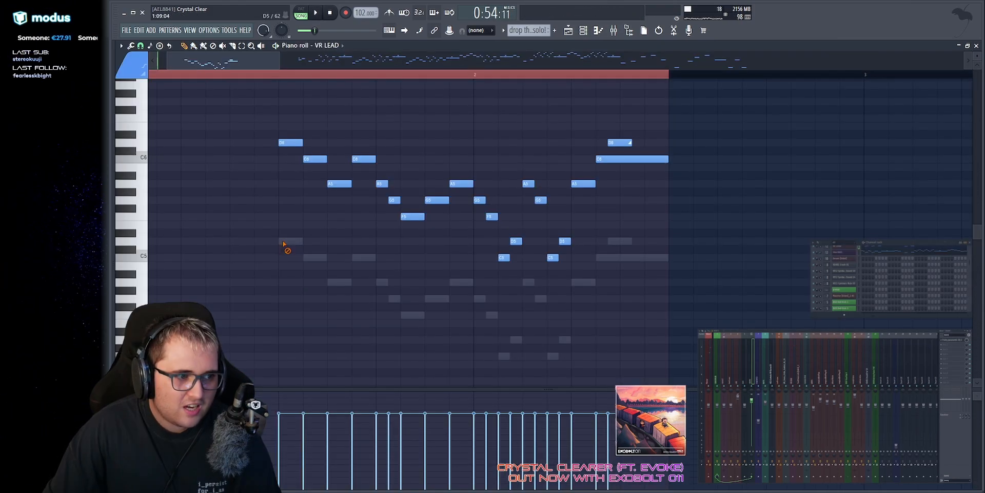
right_click(285, 242)
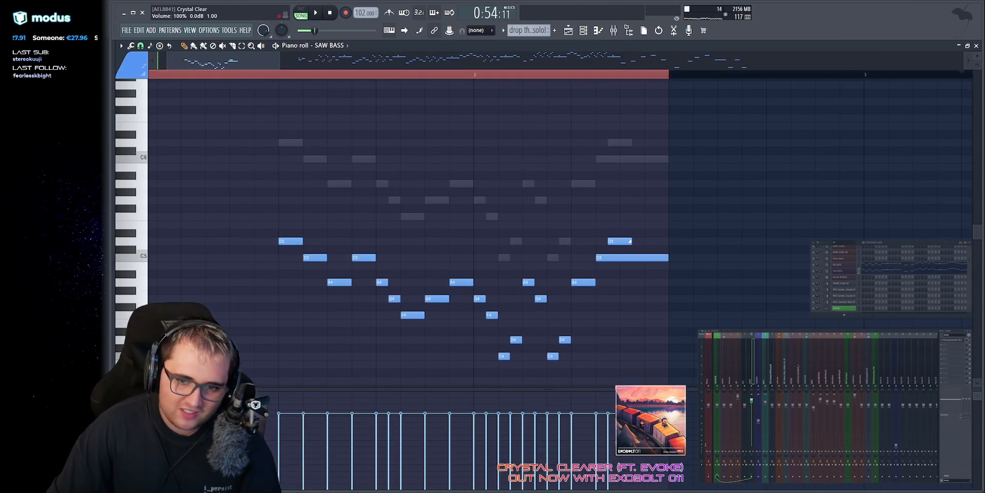
key("space")
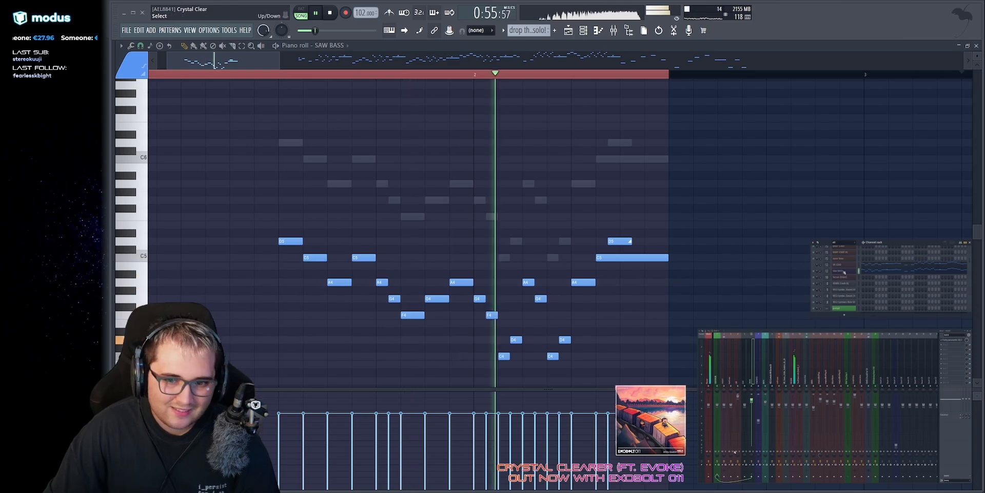
Step: Stop playback and audition the SAW BASS synth with a few low test notes
key("space")
scroll(308, 277, "down", 8)
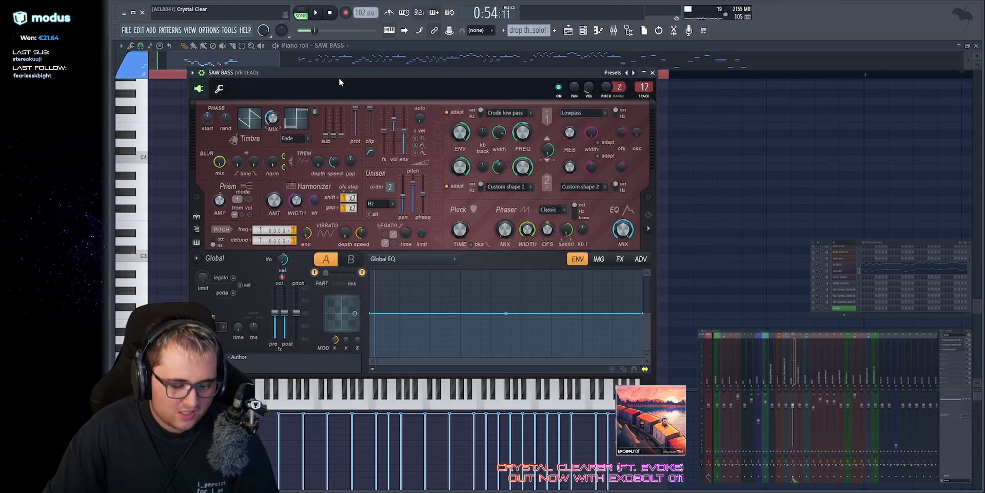
key("b")
key("v")
key("z")
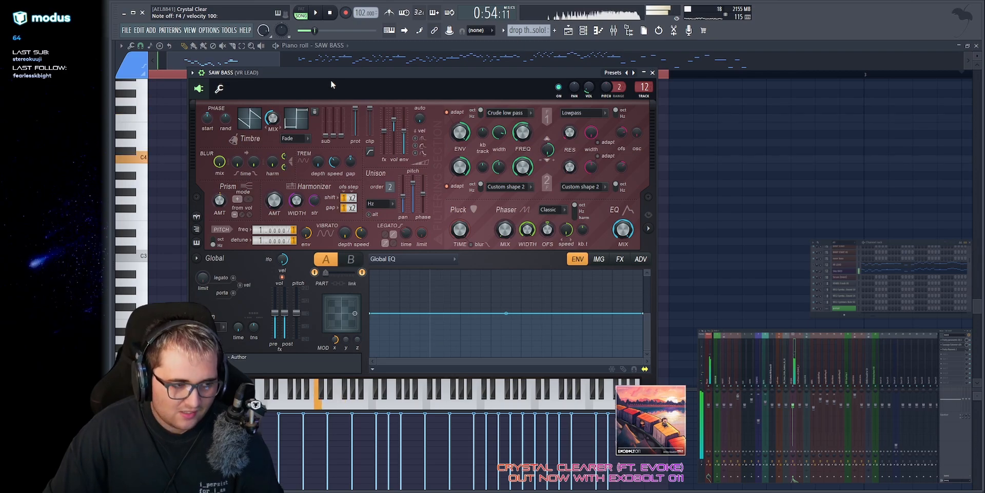
key("x")
Step: Try SAW BASS's root note at C6 in its miscellaneous settings, and restore it to C5
left_click(219, 90)
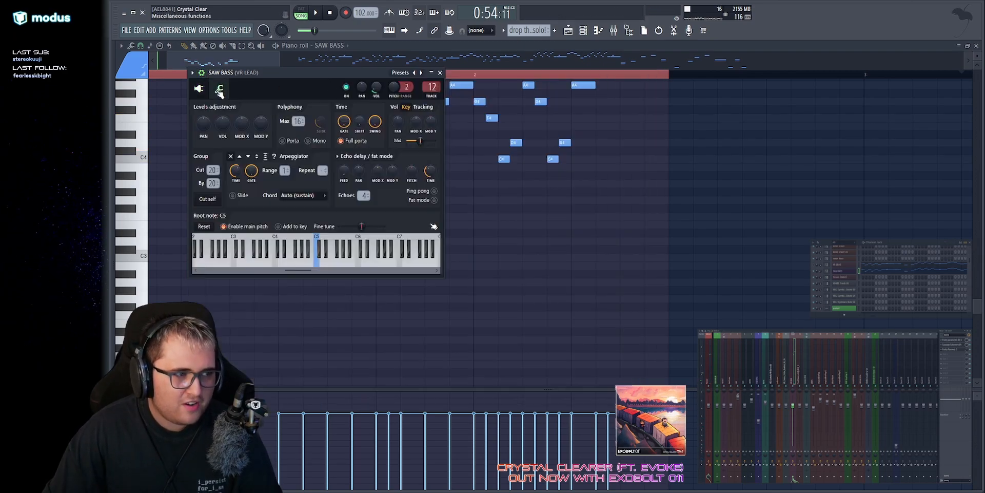
left_click_drag(304, 84, 367, 102)
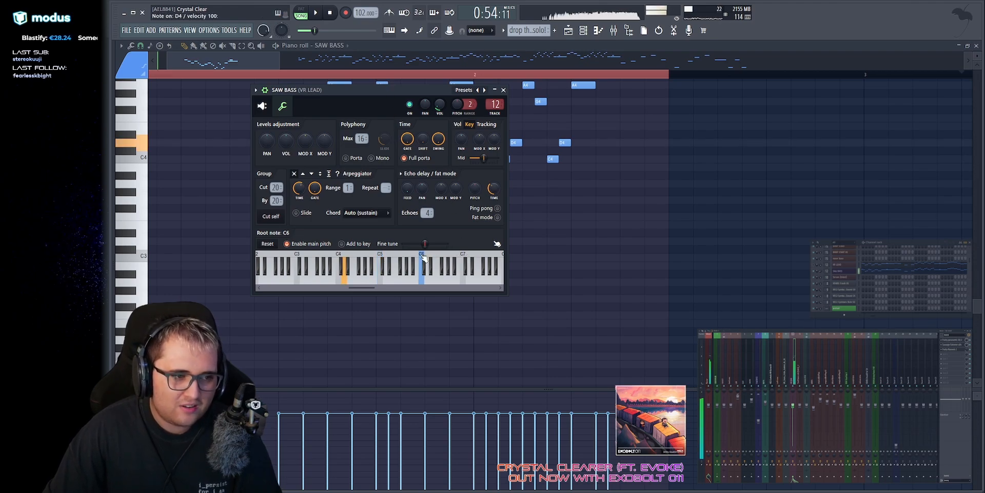
left_click_drag(424, 258, 460, 259)
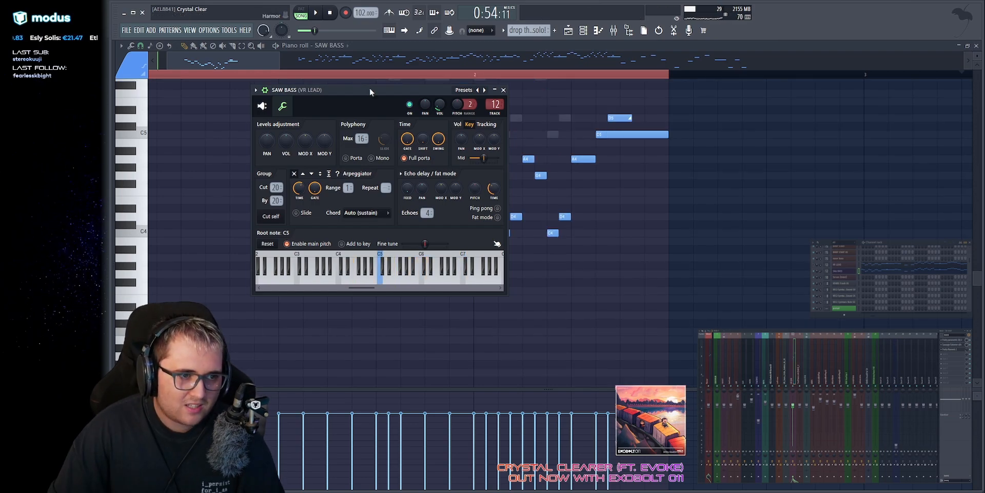
Step: Close the SAW BASS window and play its solo notes in the piano roll in short passages
key("space")
key("Escape")
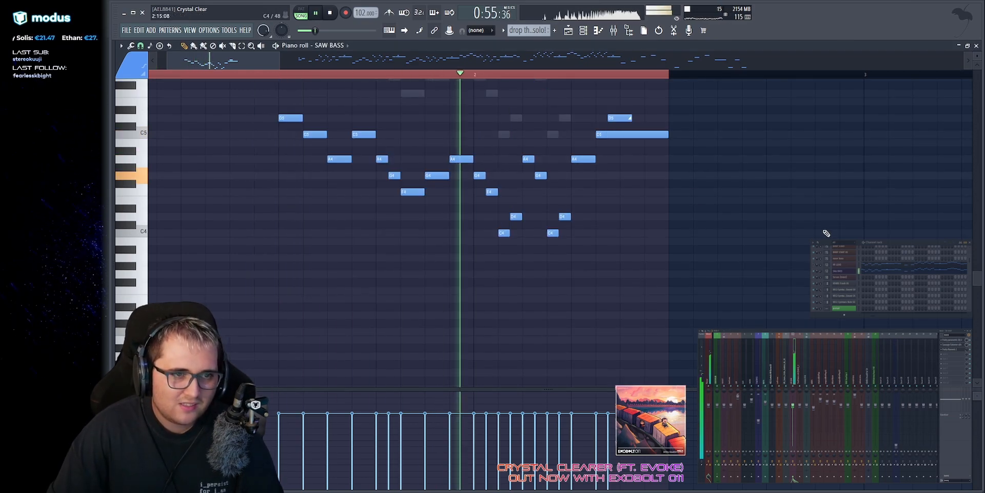
key("space")
left_click_drag(806, 146, 254, 313)
key("space")
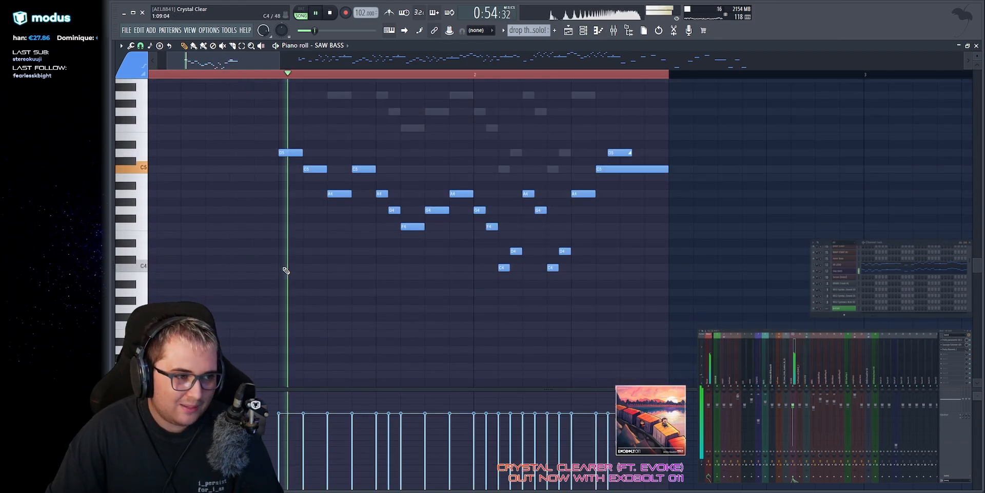
scroll(363, 220, "up", 3)
key("space")
key("space")
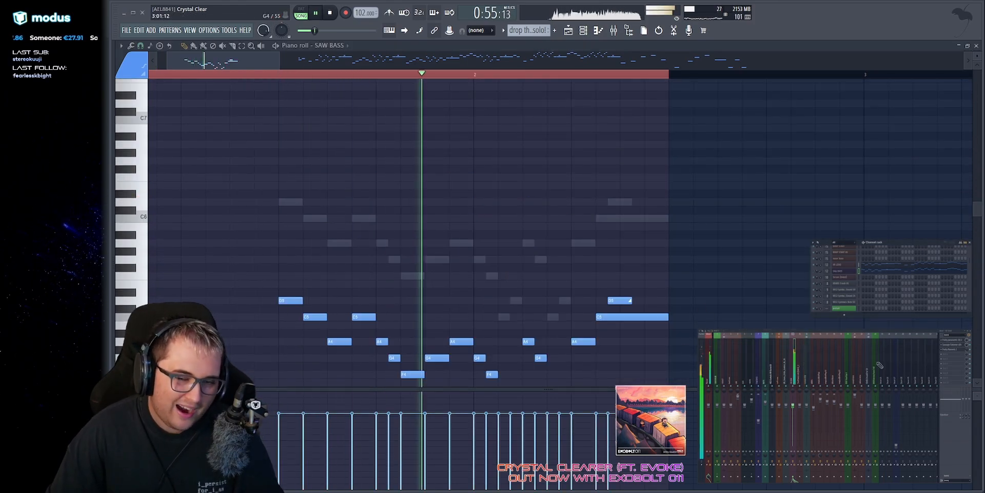
key("space")
Step: Open the VR LEAD synth and inspect its miscellaneous settings and pitch vibrato depth envelope
left_click(846, 265)
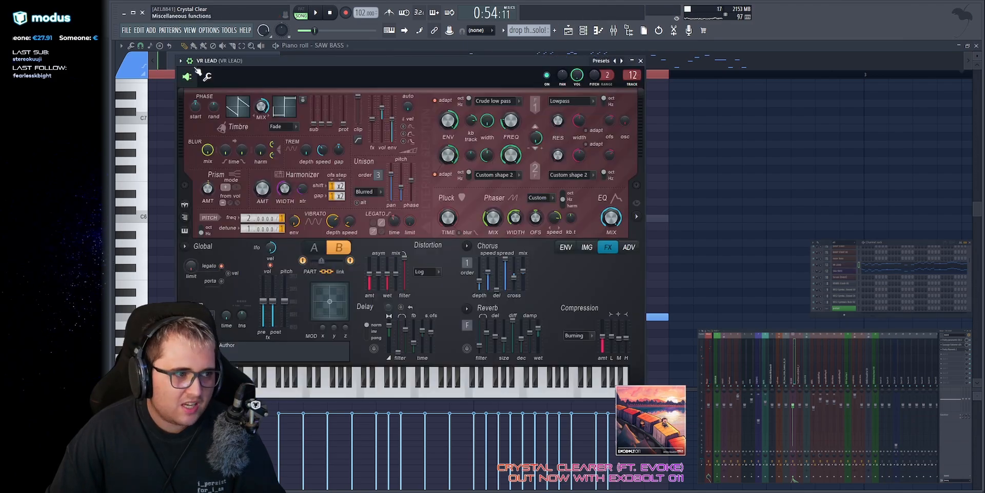
left_click_drag(239, 60, 328, 90)
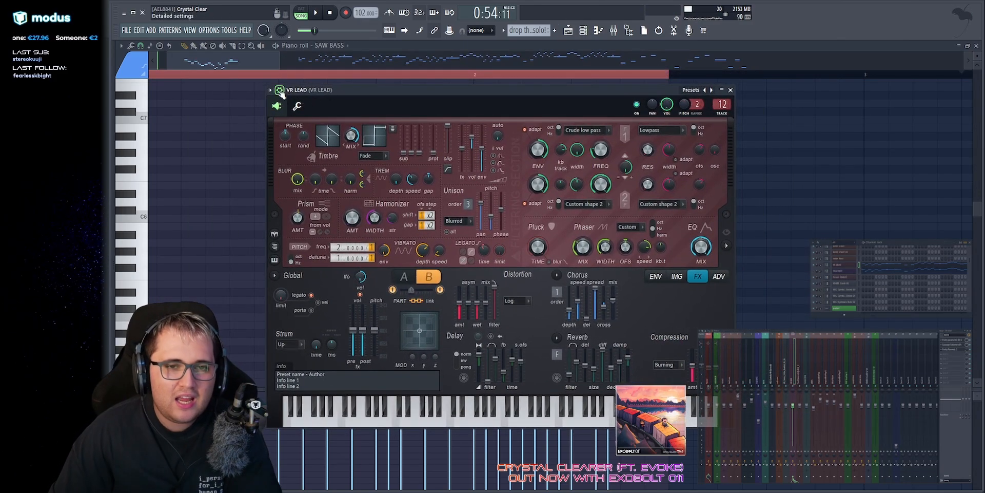
left_click(297, 106)
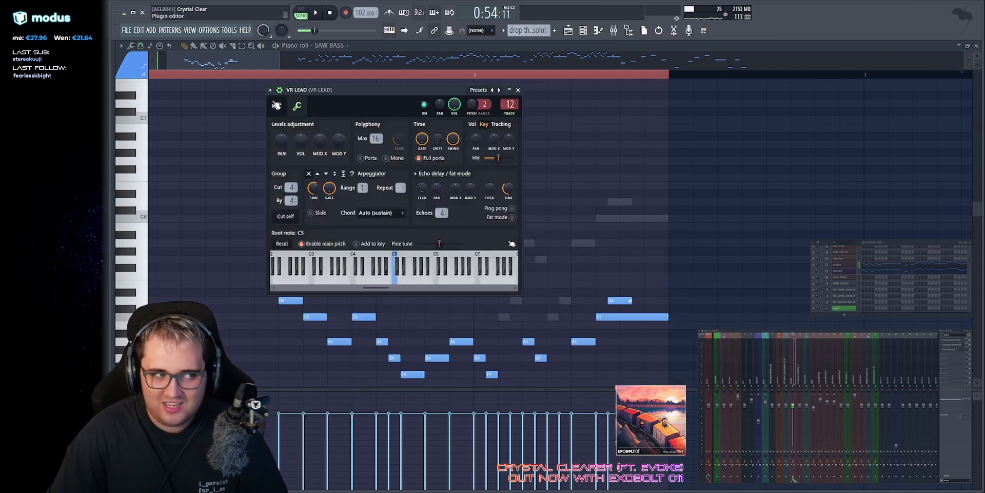
left_click(276, 106)
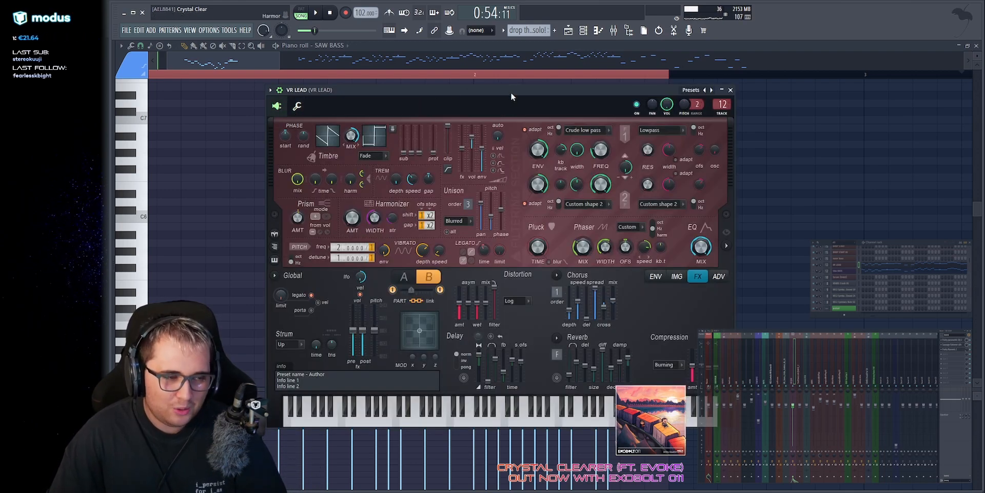
left_click(657, 277)
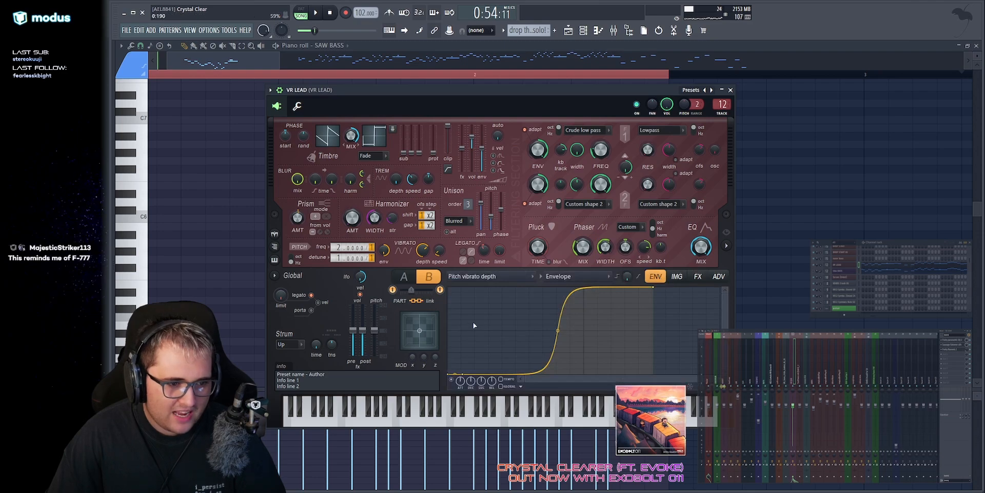
Step: Close the VR LEAD window and play back the solo melody in the piano roll
left_click(471, 85)
scroll(334, 246, "down", 2)
scroll(323, 184, "up", 1)
key("space")
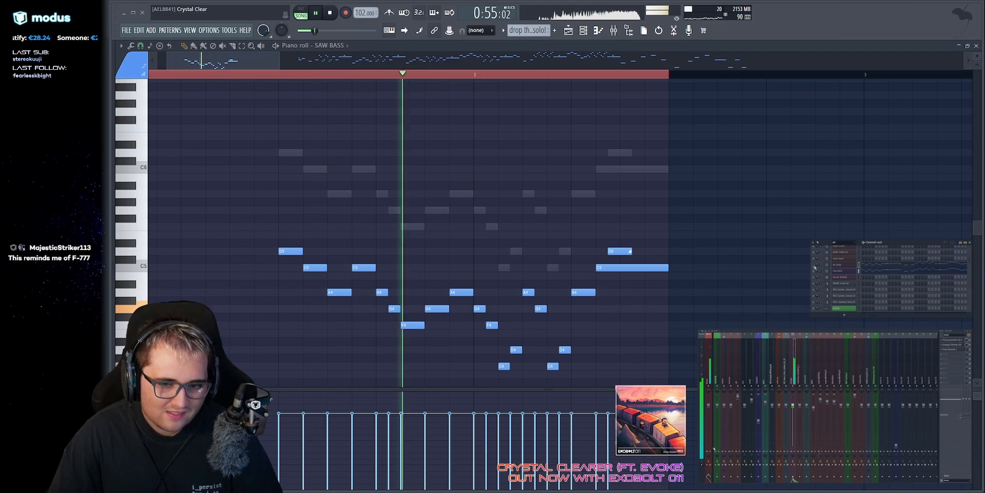
Step: Return to the playlist, unsolo Track 7, and briefly play the full mix around bar 24
key("F5")
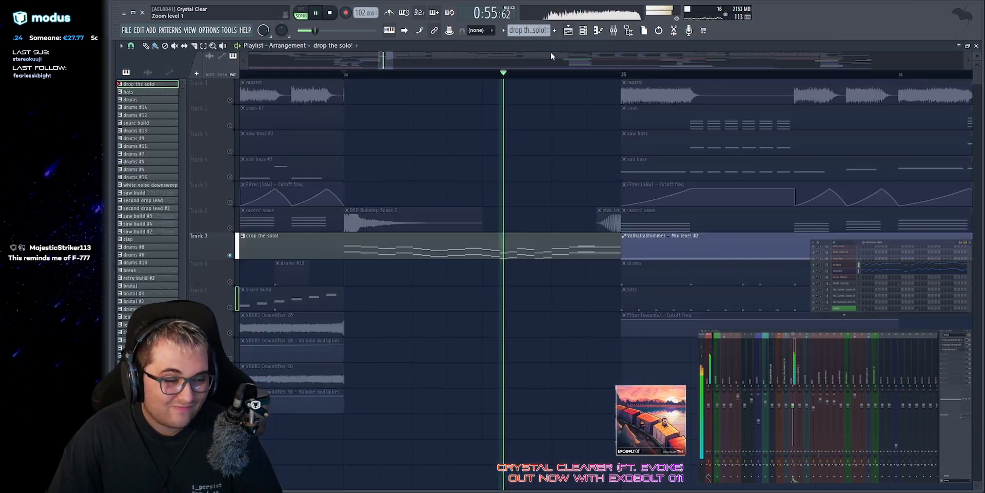
scroll(552, 55, "down", 3)
right_click(230, 100)
key("space")
key("space")
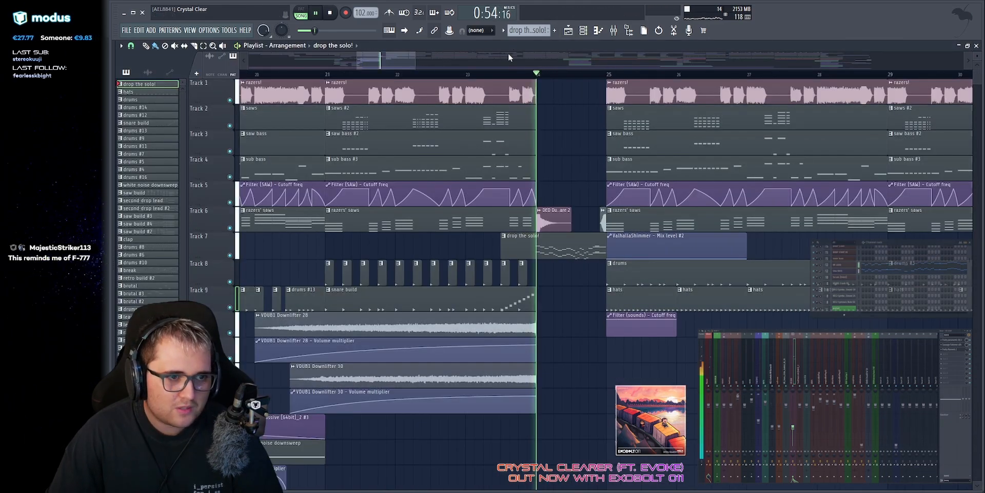
key("space")
Step: Point out the DED Dubstep Snare 2 and reverse kick clips on Track 6, and play the solo into bar 25
scroll(508, 54, "up", 3)
left_click_drag(423, 218, 563, 221)
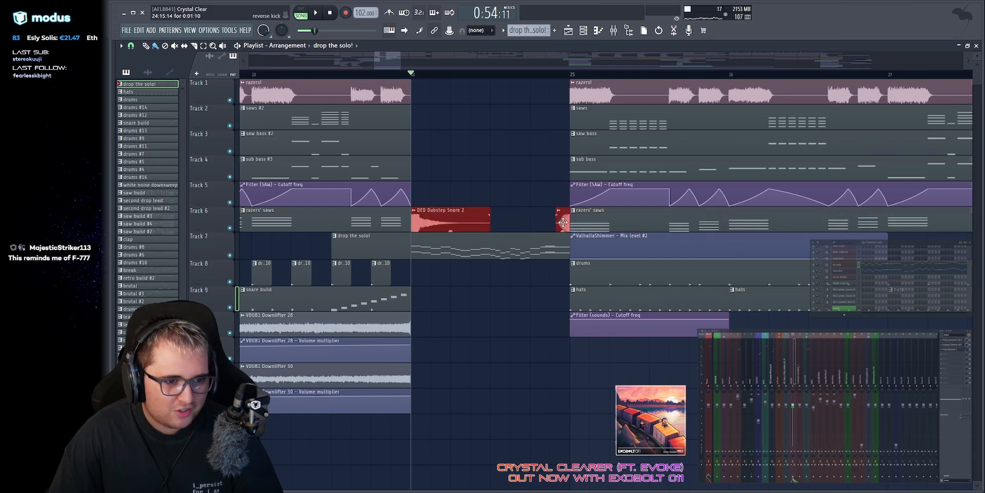
left_click(518, 170, "ctrl")
key("space")
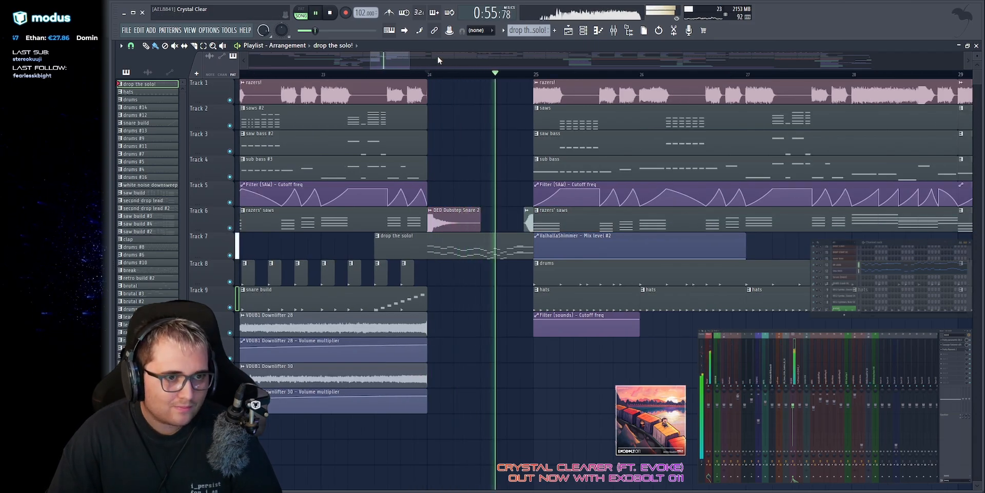
scroll(437, 56, "up", 1)
scroll(438, 57, "down", 5)
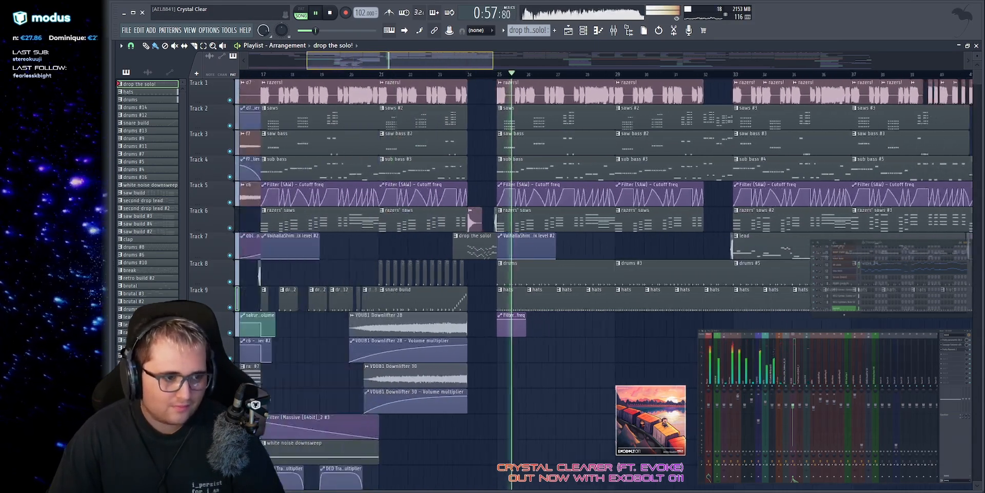
key("space")
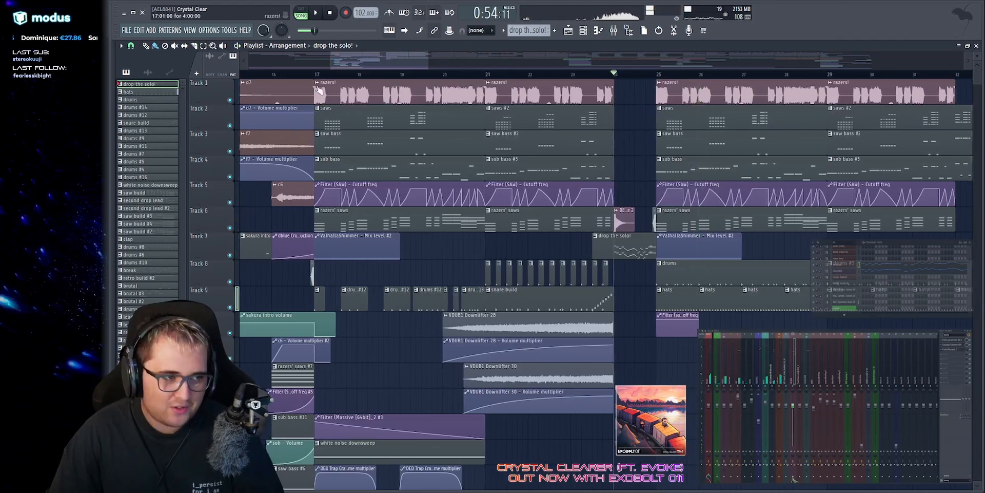
Step: Play the drop's opening at bar 17 and highlight the clips of the following section from bar 25 for comparison
key("space")
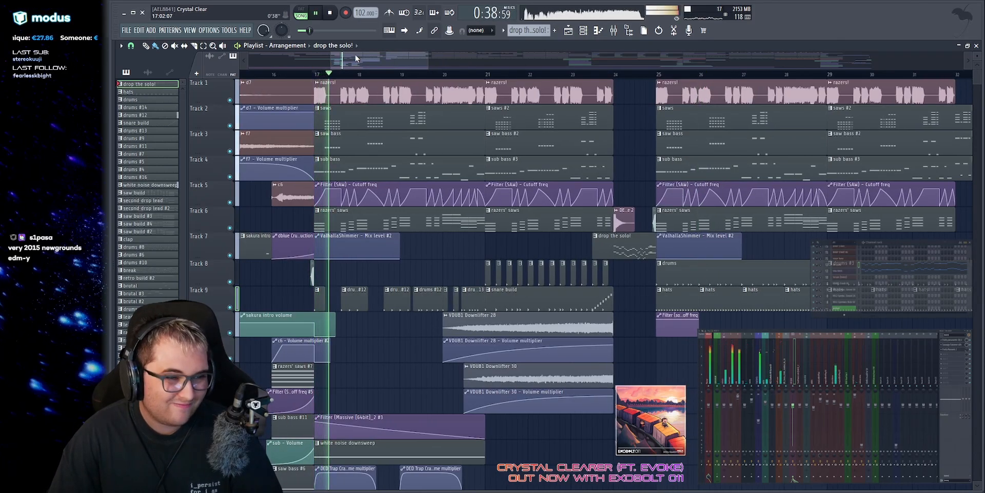
key("space")
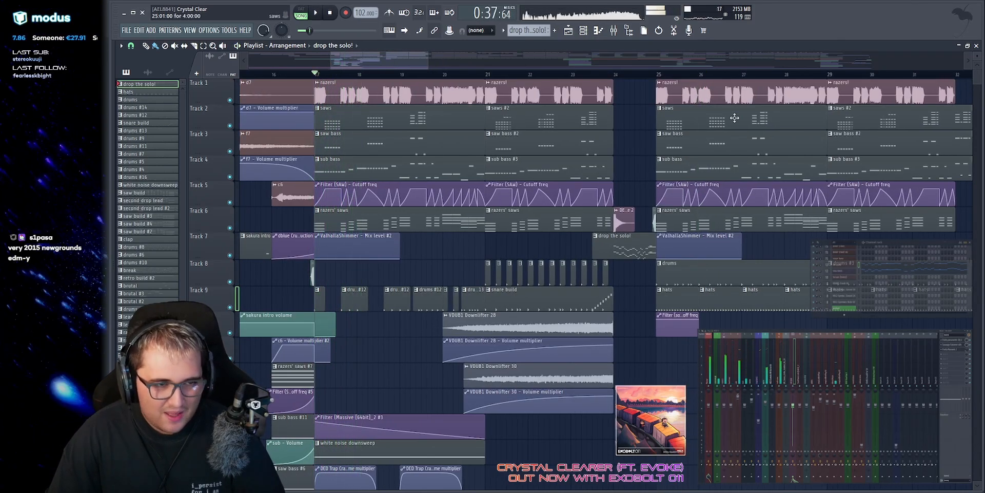
scroll(437, 165, "right", 5)
scroll(438, 165, "up", 1)
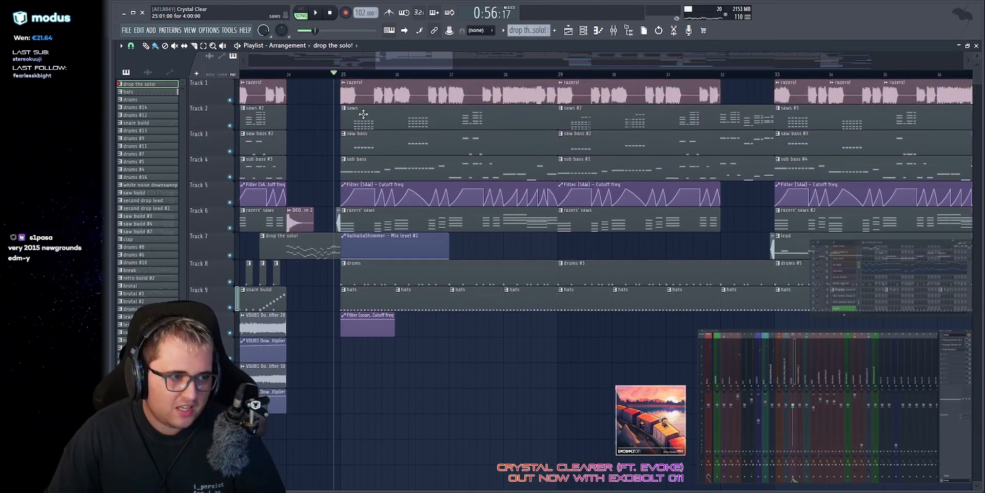
left_click_drag(354, 85, 722, 266)
left_click(711, 252, "ctrl")
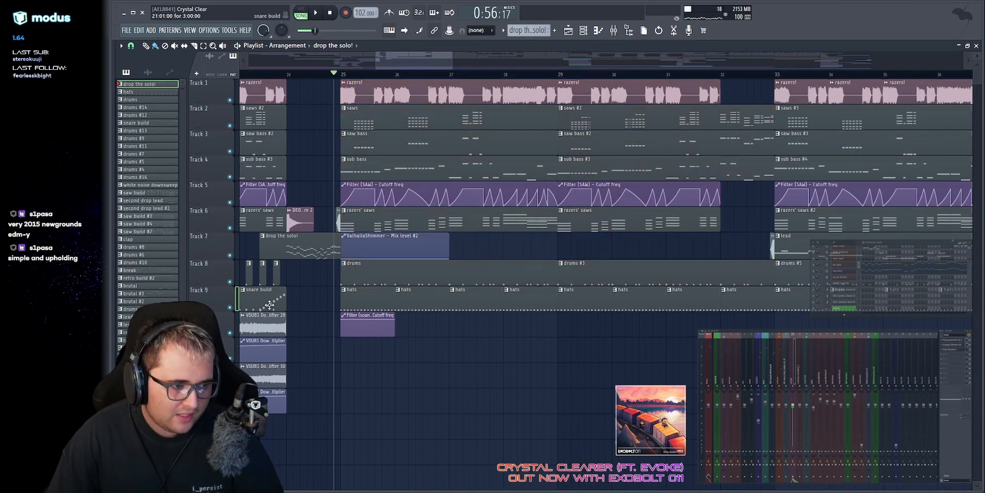
Step: Solo Track 9, play it from just before bar 25, and select the hats pattern
right_click(230, 307)
key("space")
scroll(261, 307, "up", 2)
left_click(420, 305)
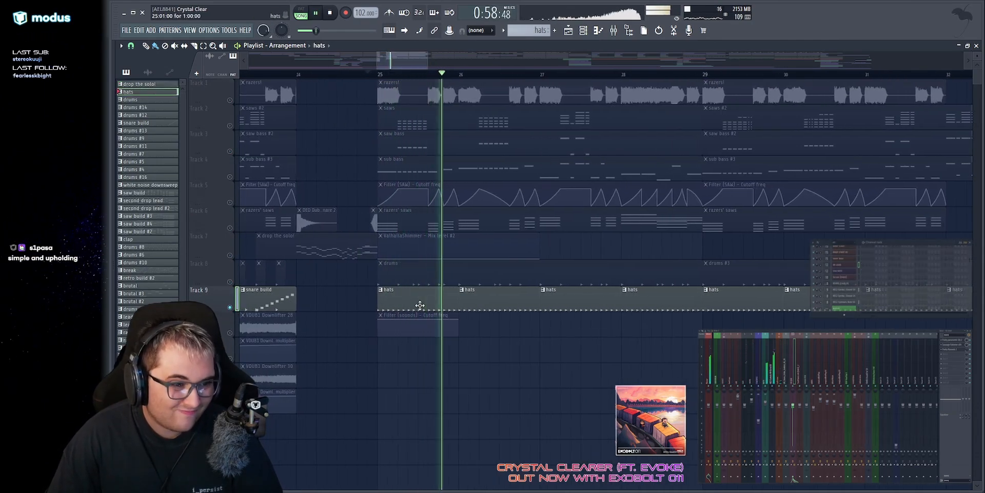
Step: Inspect the hats pattern's VEC2 Cymbals HH Closed 10, HH Closed 24 and Ride 03 samplers
left_click(844, 289)
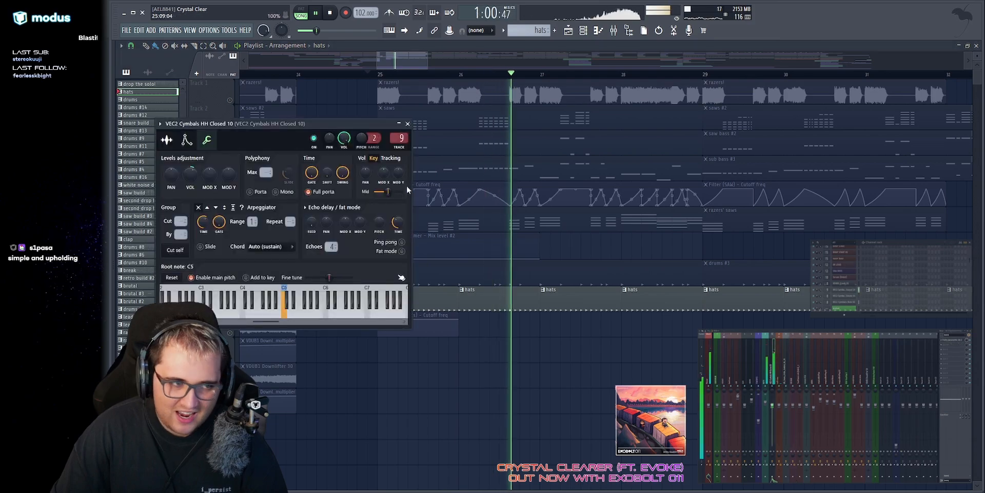
left_click(166, 139)
left_click(844, 296)
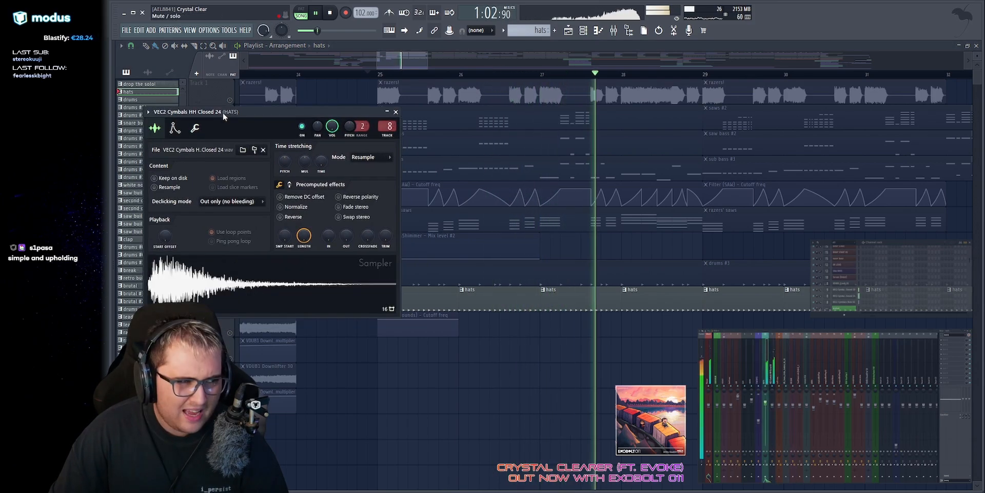
mouse_move(222, 113)
left_mouse_down()
mouse_move(324, 112)
mouse_move(230, 106)
left_mouse_up()
left_click(844, 302)
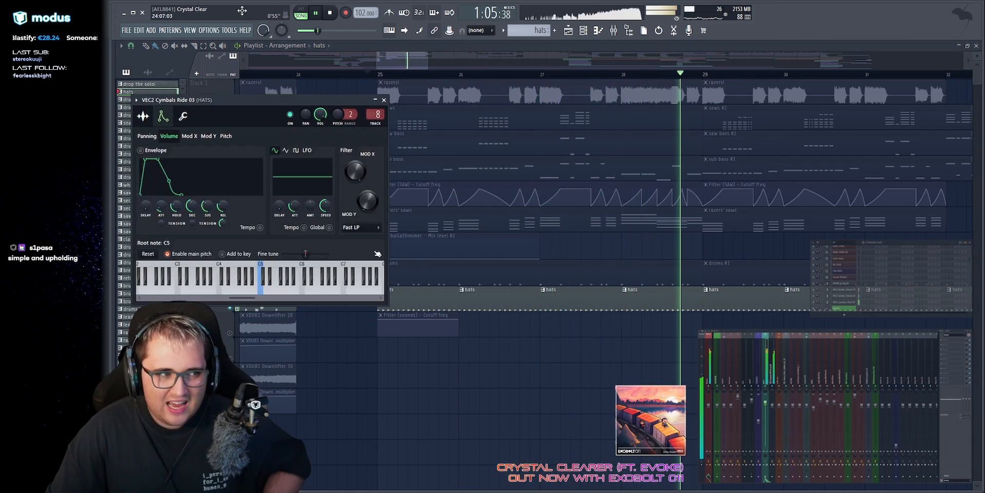
Step: Look through the remaining channels, close the sampler, unsolo Track 9, and play the fill at bar 32
scroll(898, 286, "down", 5)
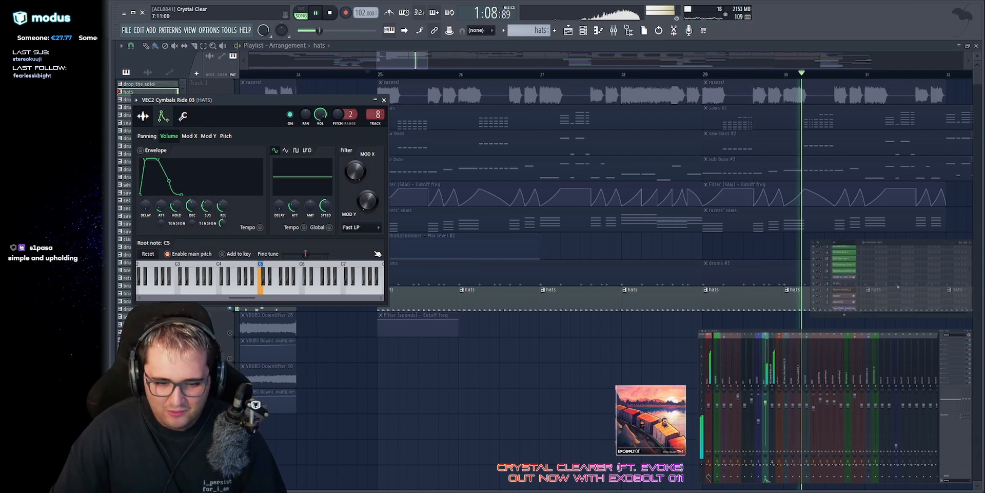
scroll(898, 286, "down", 5)
left_click(384, 100)
key("space")
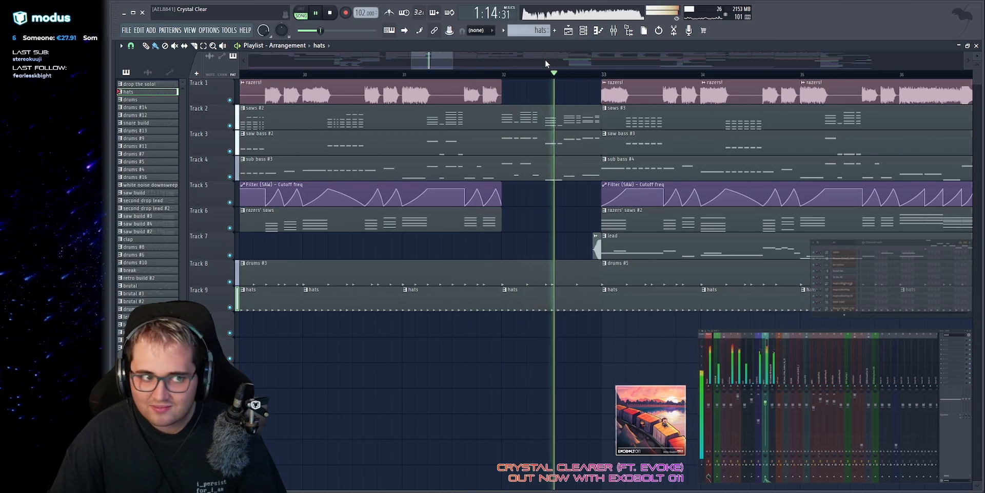
key("space")
scroll(546, 61, "up", 4)
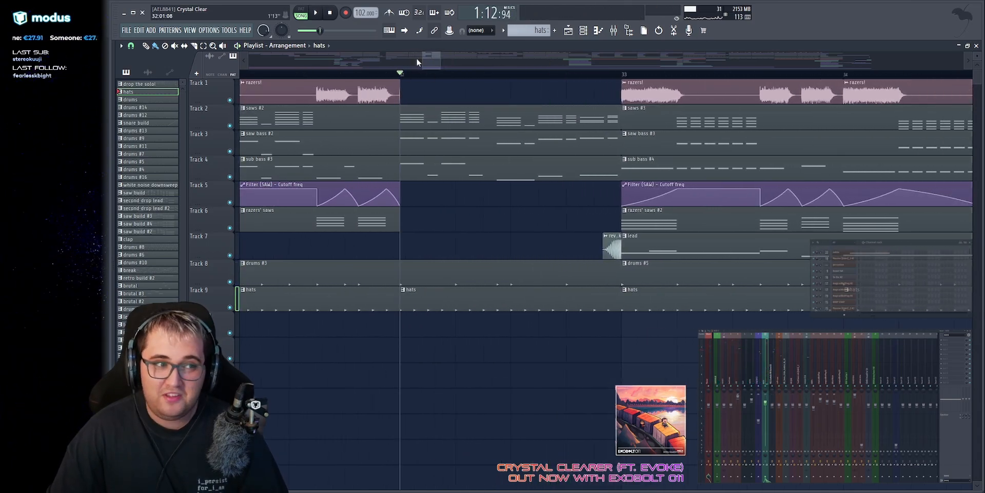
Step: Trim the saws #2, saw bass #2 and sub bass #3 clips to end at bar 32
scroll(417, 61, "down", 1)
scroll(434, 62, "down", 3)
left_click_drag(572, 110, 767, 157)
scroll(565, 106, "up", 1)
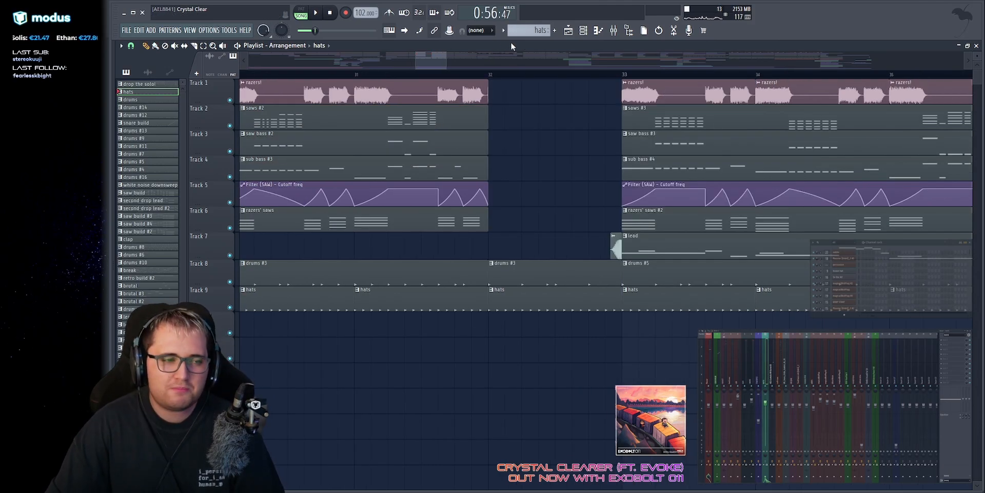
Step: Select the saws #2, saw bass #2 and sub bass #3 clips and extend them together to bar 33
scroll(503, 84, "up", 1)
left_click_drag(471, 116, 434, 167)
left_click_drag(441, 121, 570, 134)
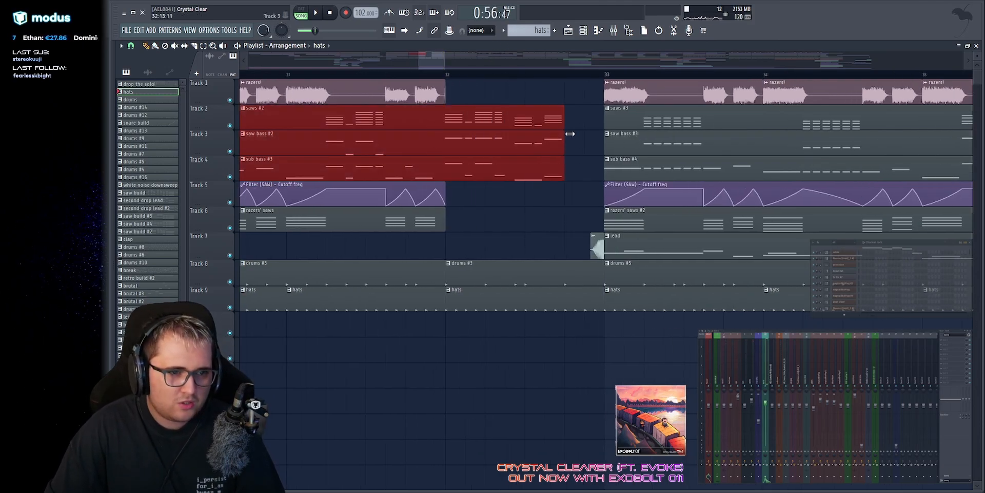
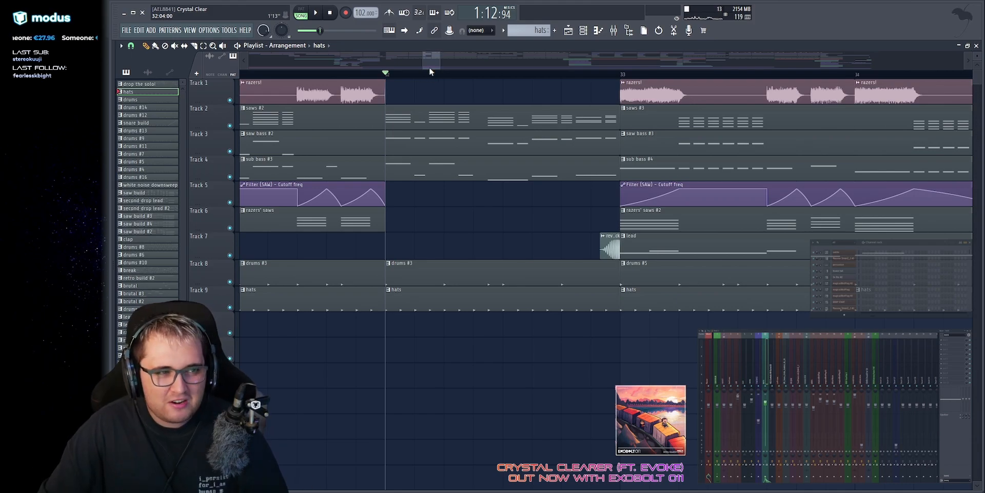
scroll(433, 56, "up", 3)
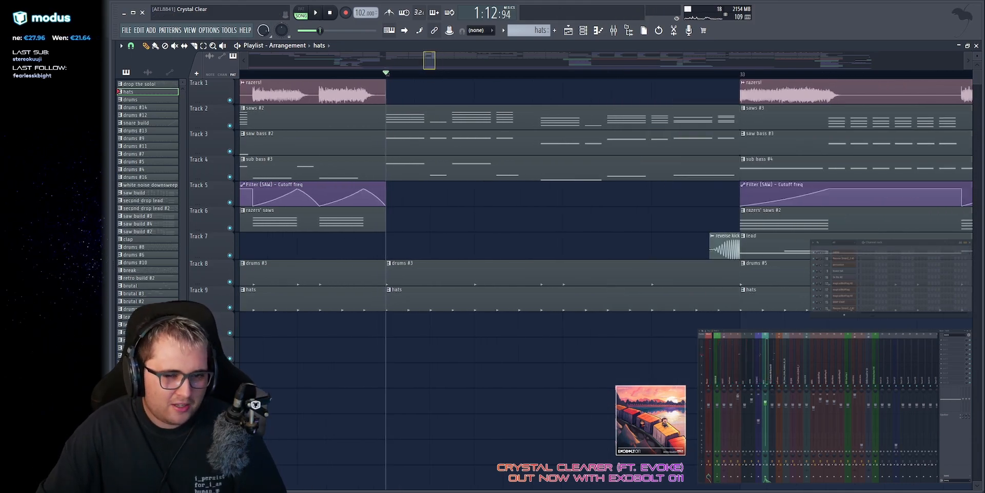
Step: Solo Track 2, play the fill at bar 32, and open the saws #2 clip's notes in the piano roll
right_click(229, 126)
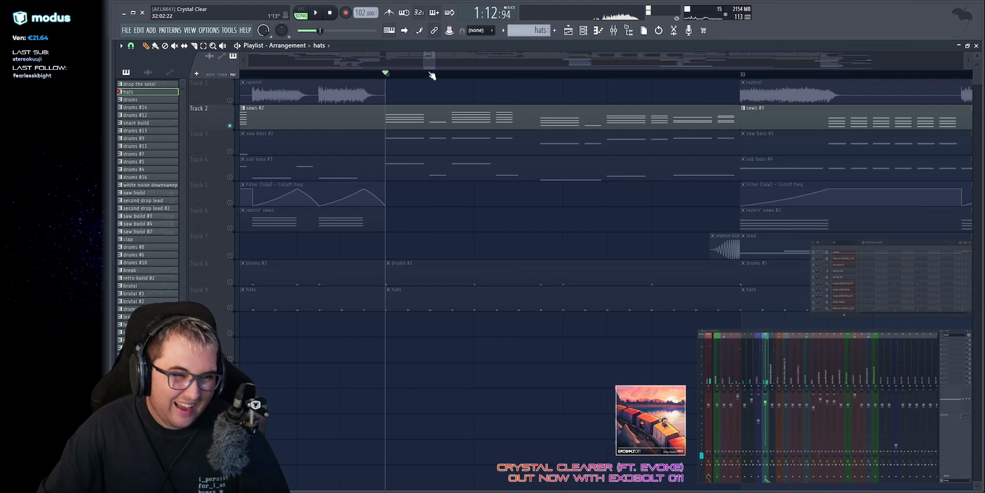
key("space")
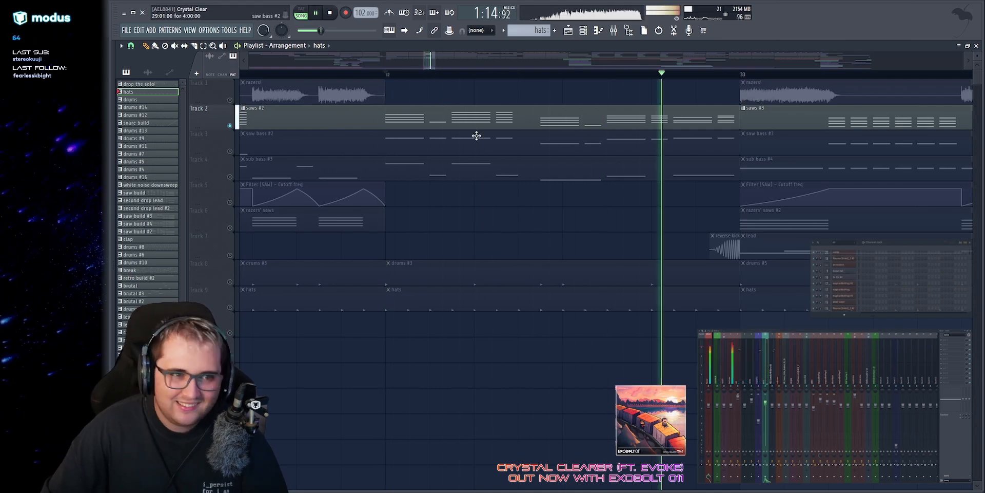
key("space")
double_click(490, 121)
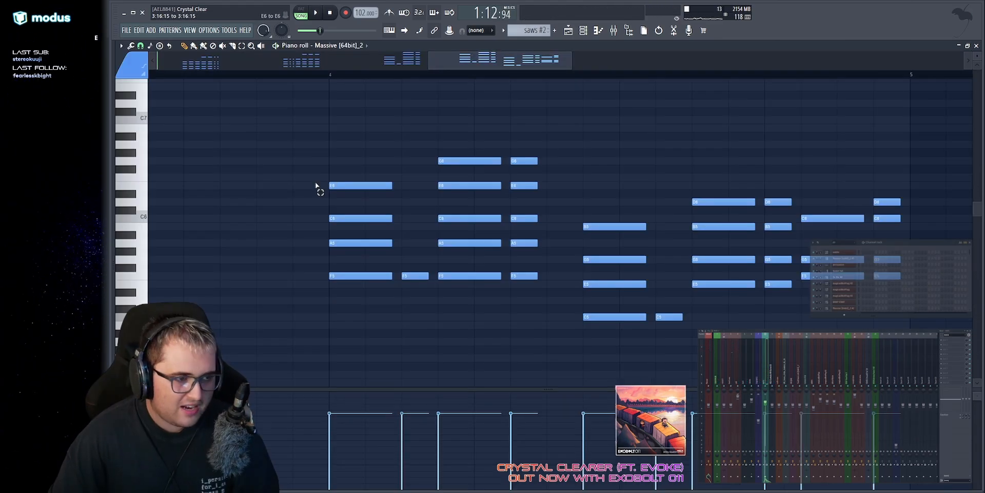
Step: Examine the saws #2 chord stabs in the first half of bar 4, marking the lower voicing notes
left_click_drag(315, 182, 377, 295)
left_click(405, 229, "ctrl")
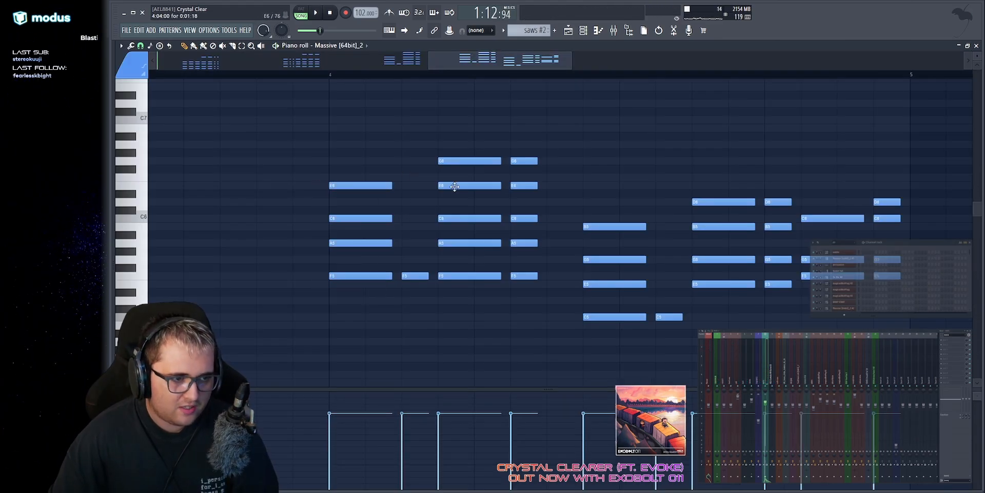
left_click_drag(442, 132, 534, 292)
left_click_drag(453, 296, 527, 192)
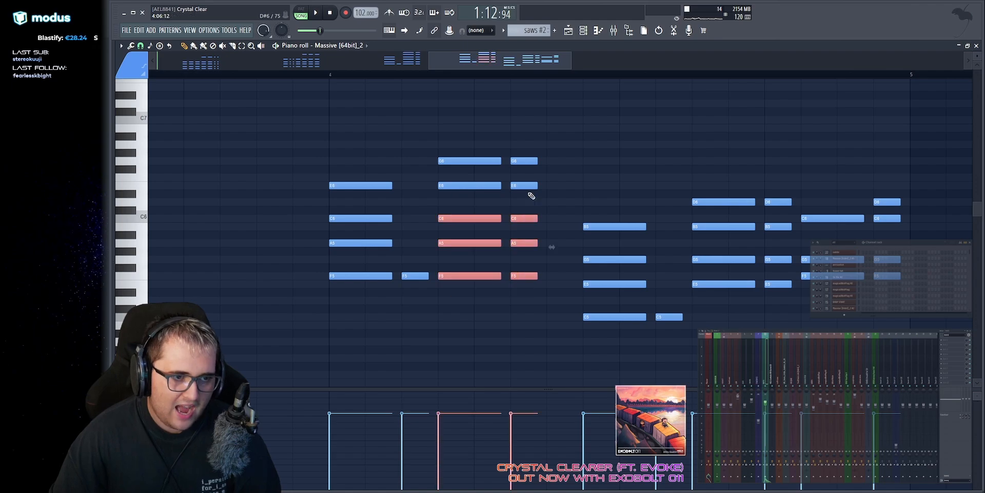
left_click_drag(424, 142, 504, 172)
scroll(407, 192, "right", 3)
left_click_drag(406, 190, 486, 354)
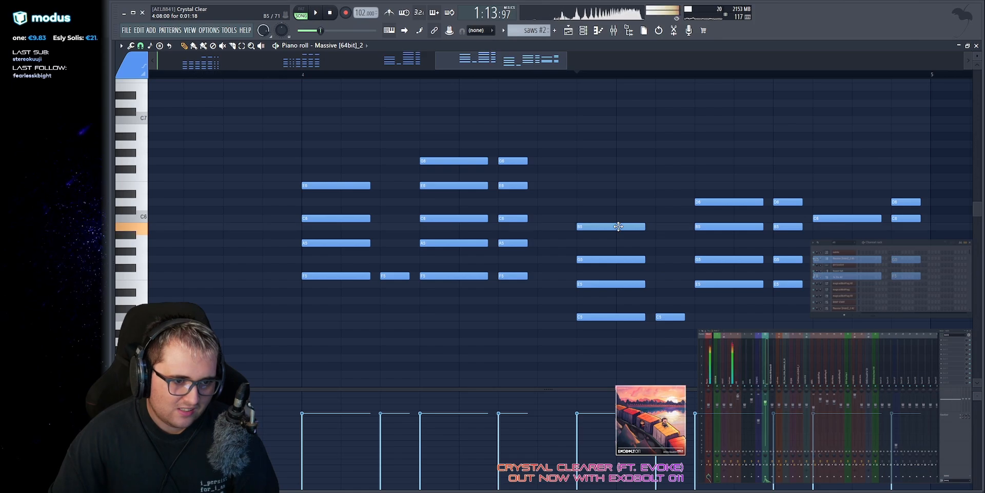
Step: Examine the remaining saws #2 chords through the end of bar 4, including the last chord changes
scroll(221, 132, "down", 2)
left_click_drag(208, 117, 668, 377)
left_click(668, 260, "ctrl")
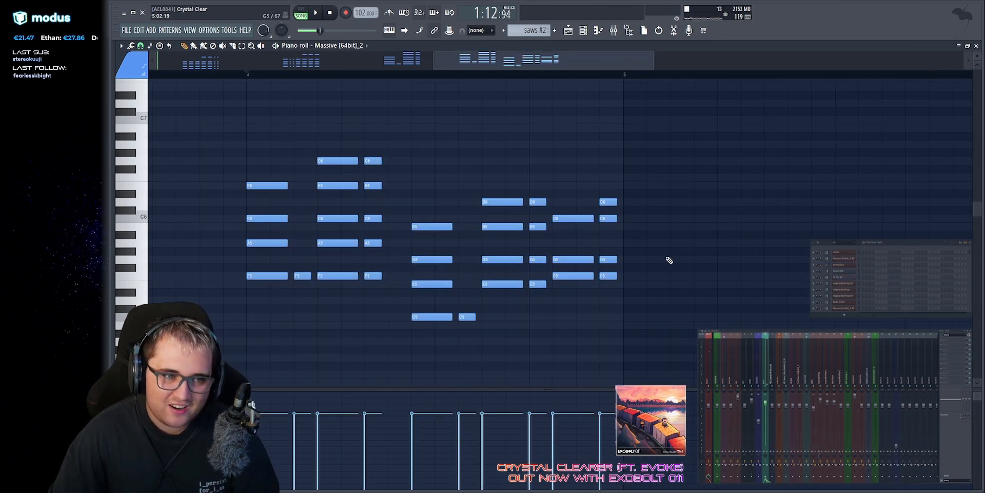
scroll(486, 300, "up", 2)
left_click_drag(495, 302, 496, 286)
left_click_drag(523, 227, 537, 183)
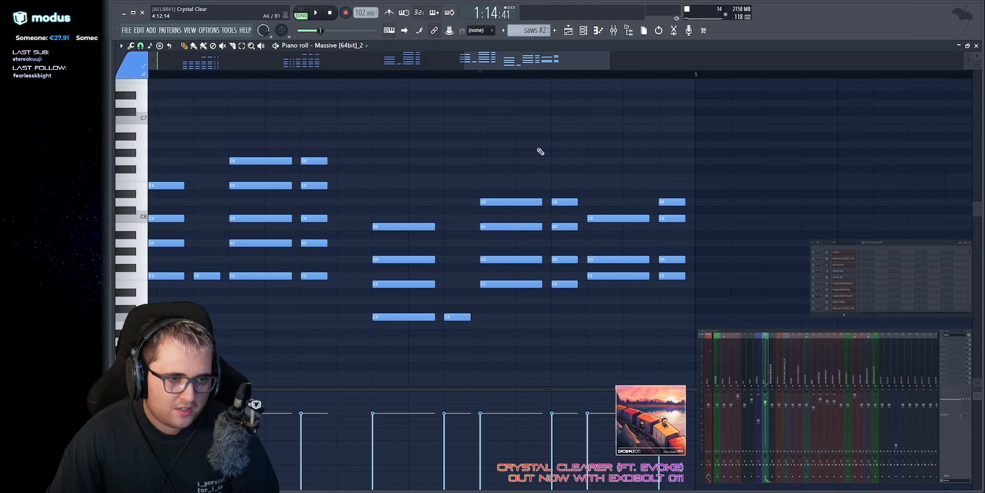
scroll(534, 150, "up", 1)
mouse_move(472, 287)
left_mouse_down()
mouse_move(539, 259)
mouse_move(545, 186)
left_mouse_up()
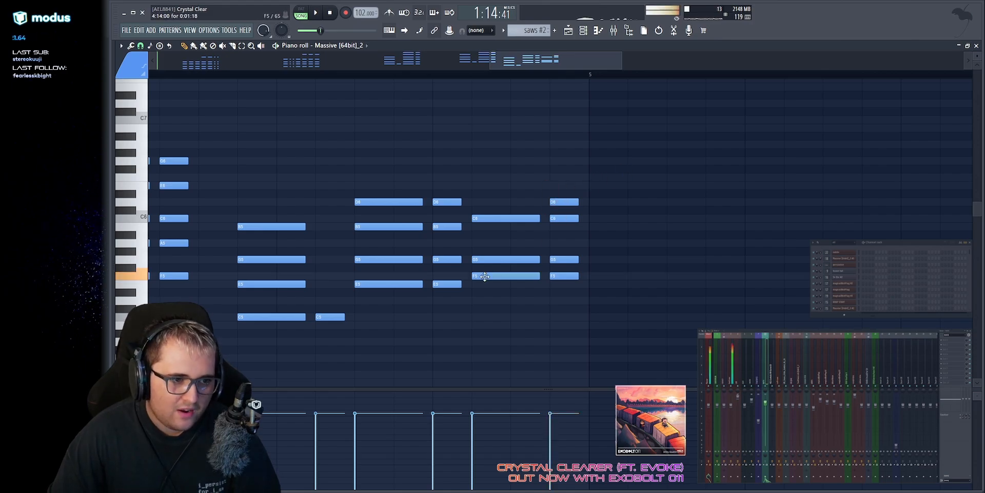
Step: Return to the playlist, unsolo Track 2, and play the arrangement from bar 33
key("F5")
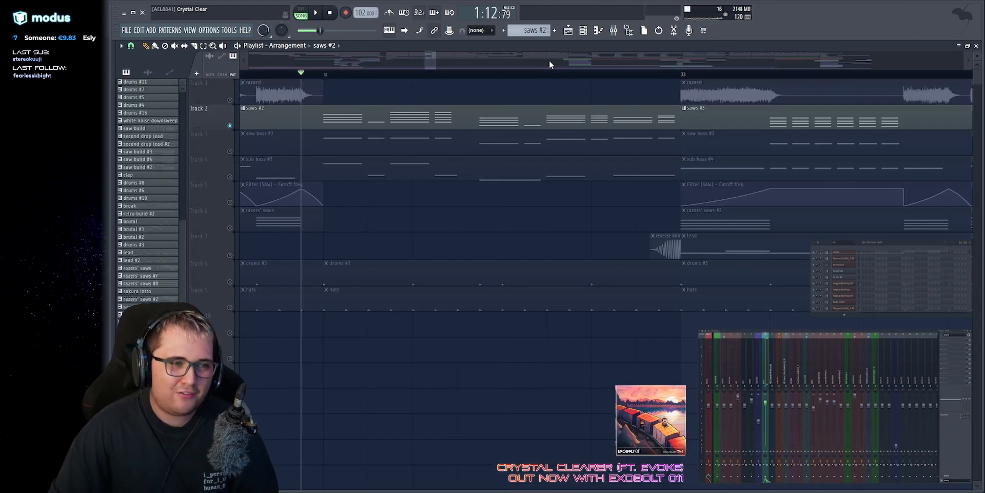
scroll(549, 60, "down", 3)
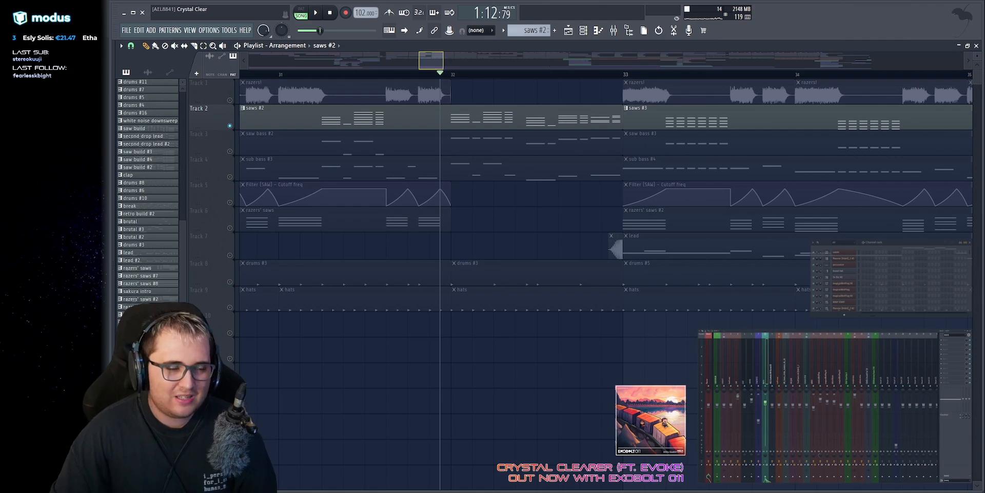
scroll(559, 67, "down", 5)
left_click(586, 79)
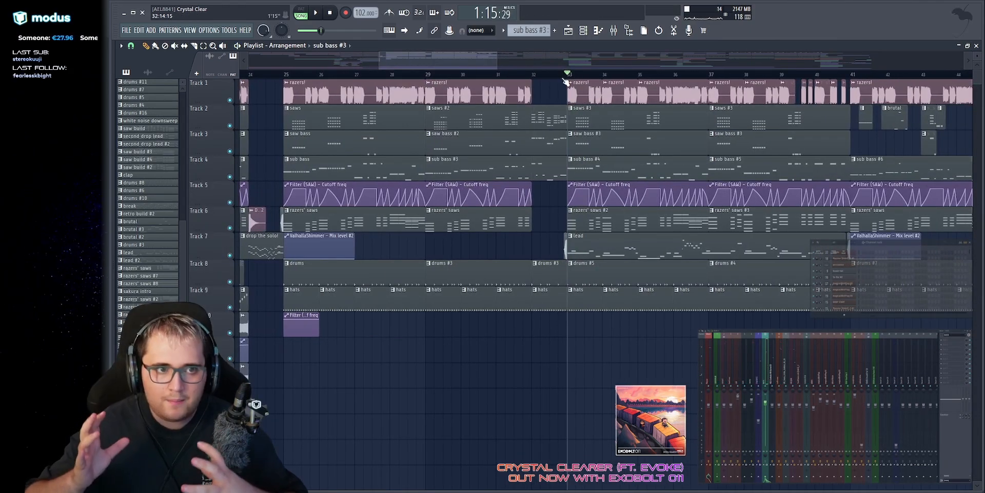
key("space")
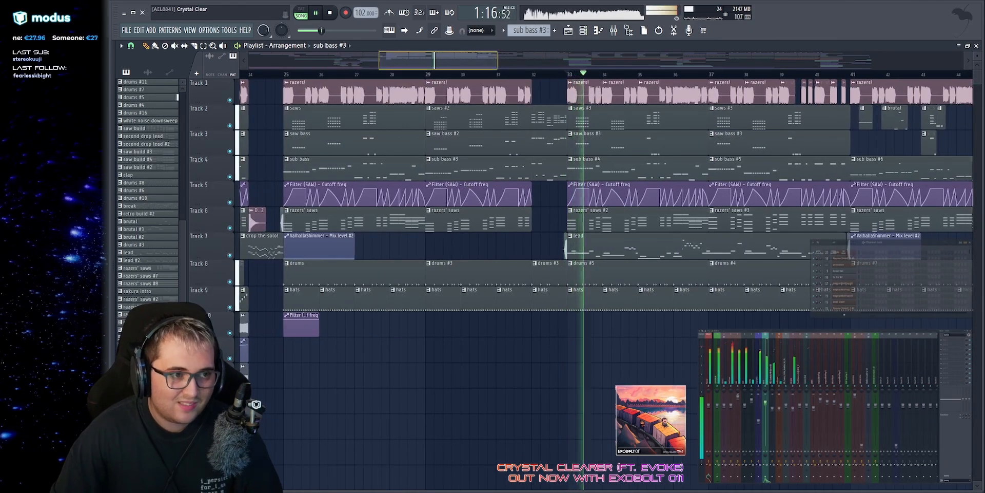
scroll(452, 57, "down", 2)
scroll(441, 60, "up", 3)
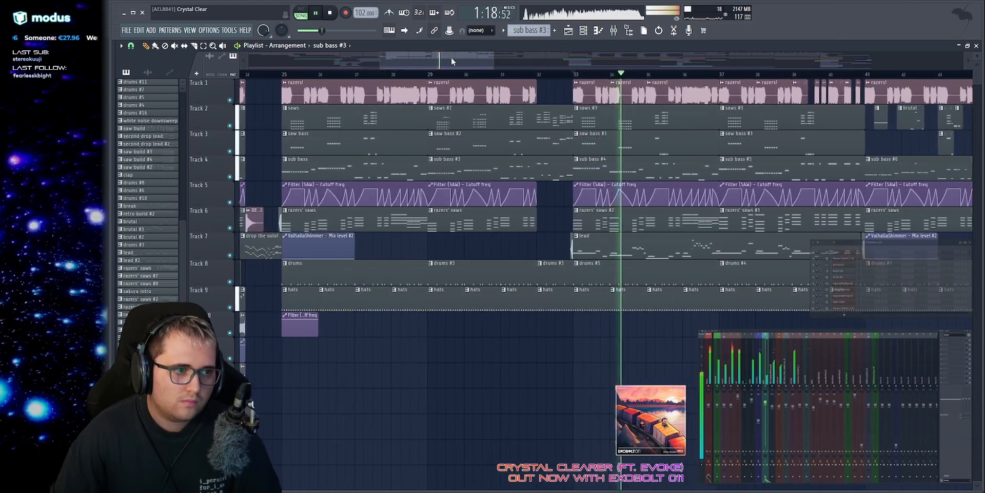
scroll(452, 60, "down", 3)
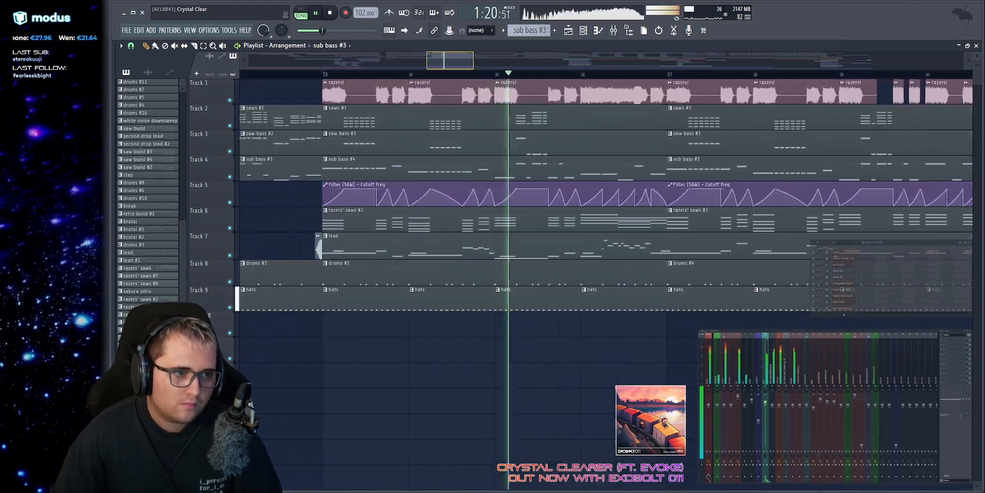
scroll(451, 60, "up", 2)
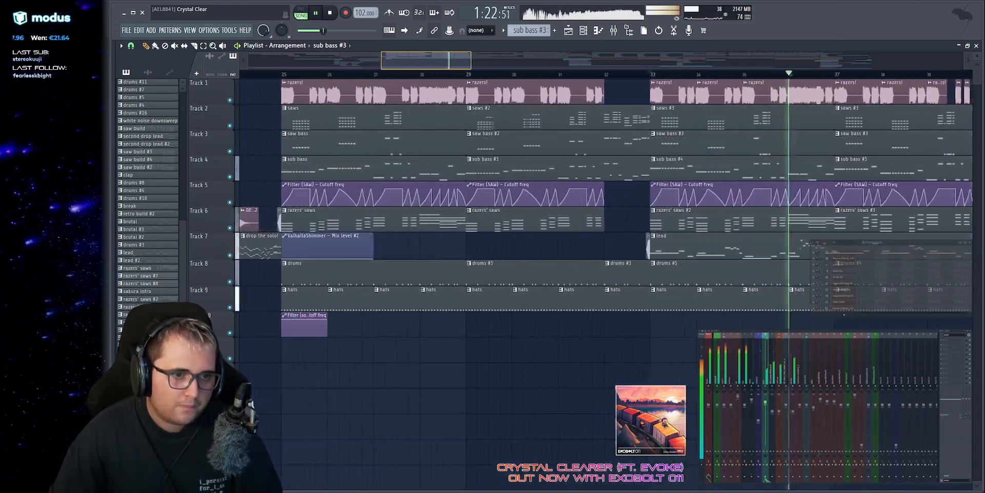
key("space")
Step: Mark bars 25 to 29 in the playlist, clear the clip selection, and set the time selection to bars 33 to 37
left_click_drag(281, 77, 468, 99)
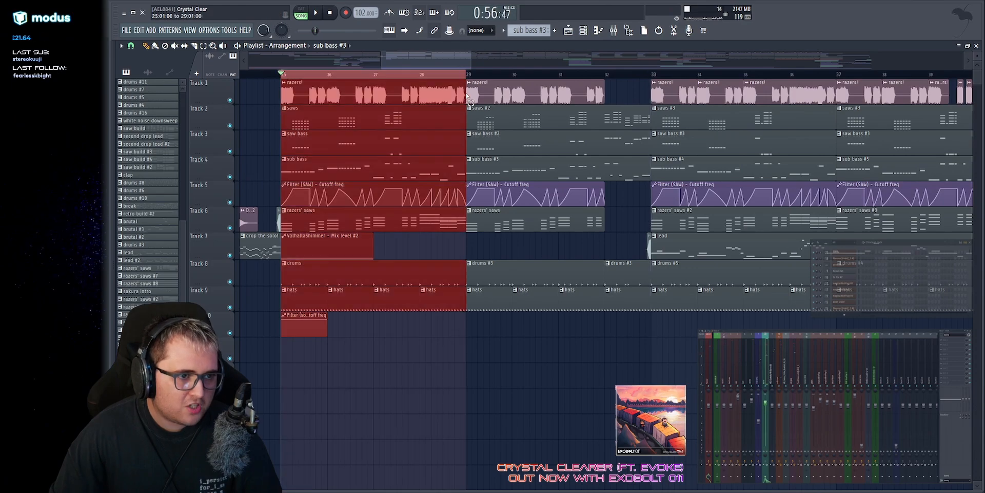
left_click(629, 98)
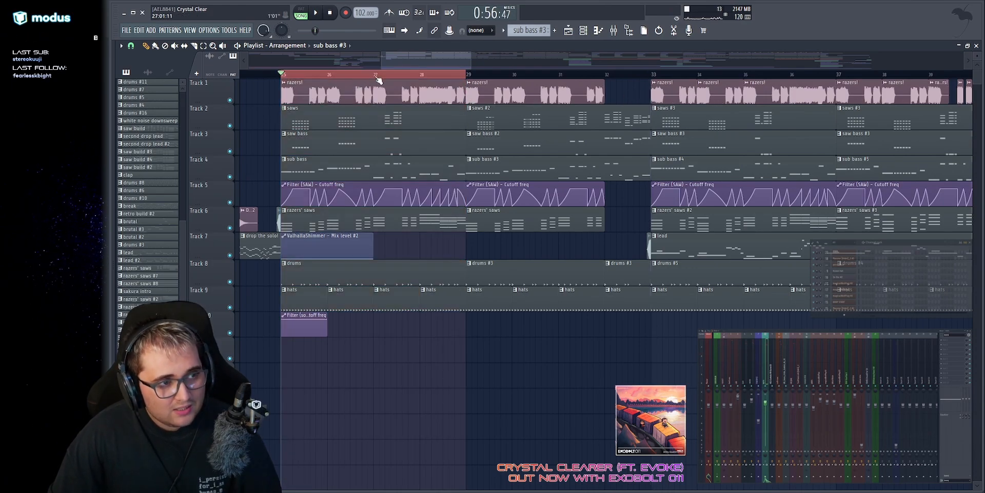
left_click_drag(654, 77, 837, 78)
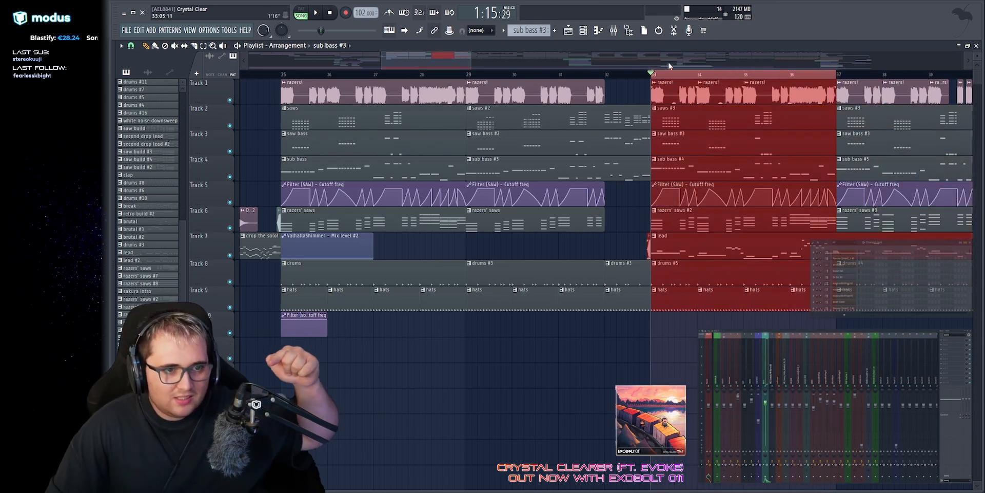
Step: Solo Track 1 and play the razers audio around bar 33
scroll(671, 62, "up", 4)
right_click(347, 90)
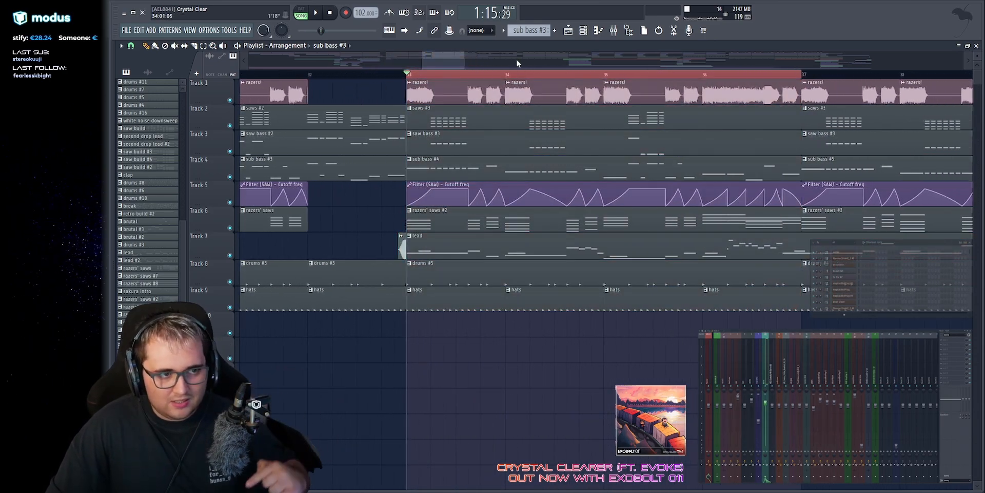
key("space")
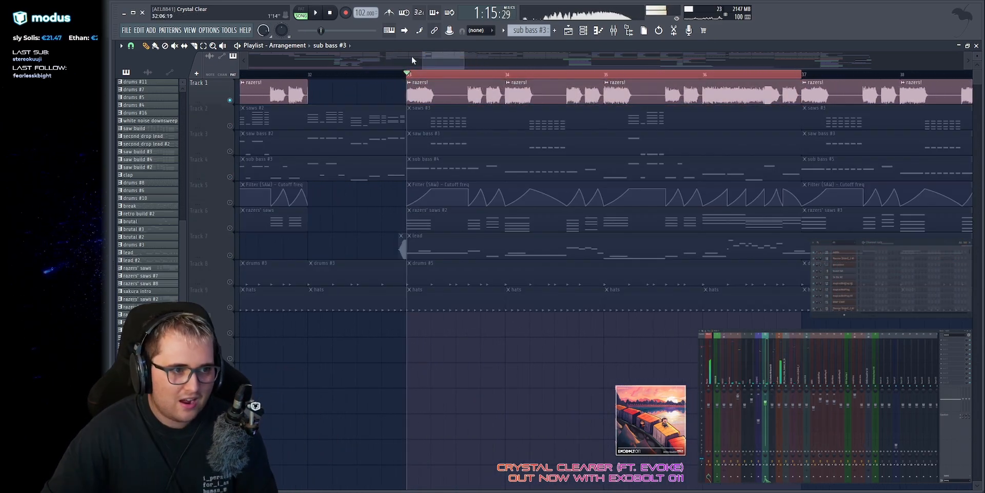
left_click_drag(427, 59, 412, 57)
key("space")
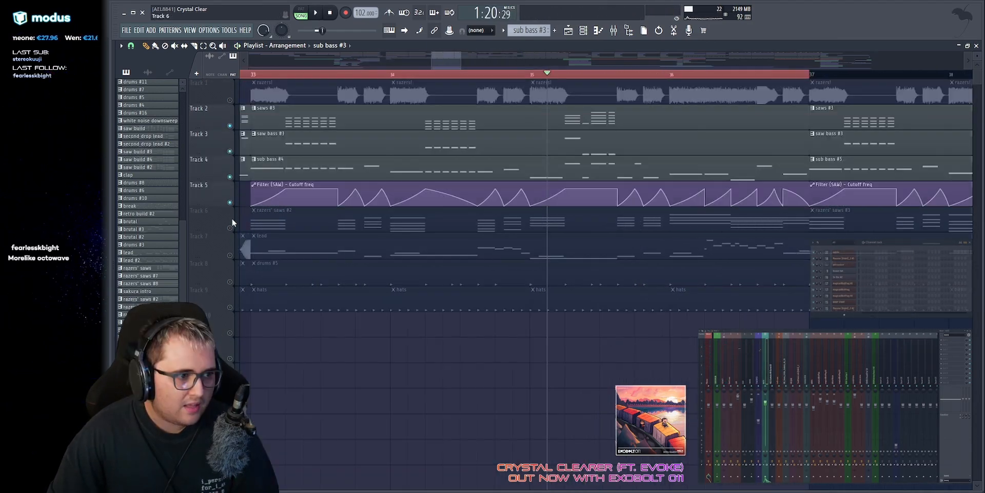
Step: Unmute Tracks 6 and 7, and select the Filter (SAW) cutoff automation and razers' saws #2 clips at bar 33
left_click(230, 228)
left_click_drag(257, 219, 284, 196)
left_click_drag(343, 192, 409, 228)
left_click_drag(482, 184, 535, 231)
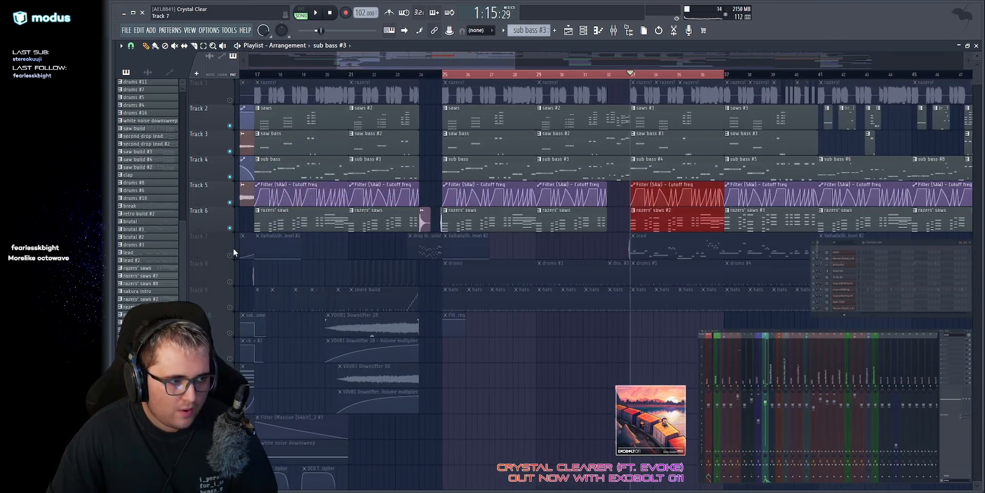
left_click(230, 254)
Step: Select the saws #3 and saw bass #3 clips at bar 33 and play the section with Tracks 2 to 7
scroll(459, 62, "up", 4)
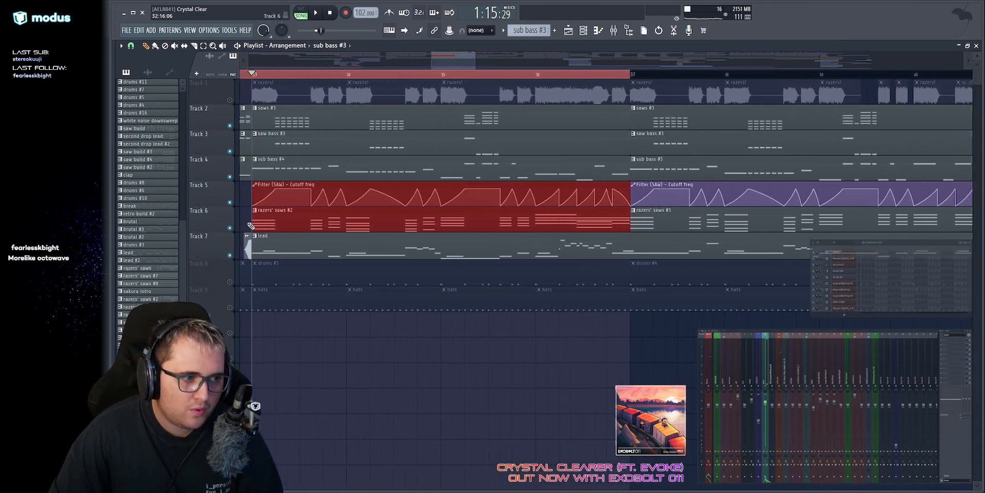
left_click_drag(248, 223, 300, 189)
left_click_drag(286, 113, 314, 143)
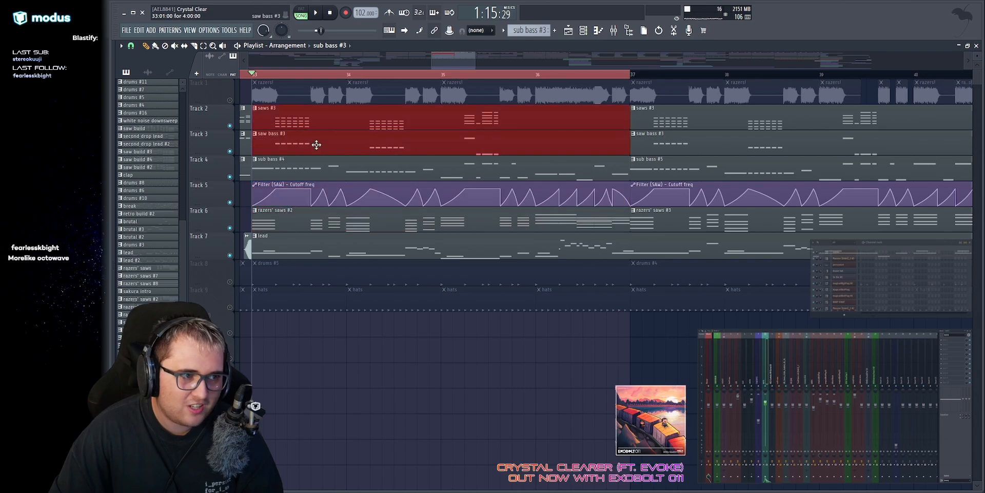
key("space")
scroll(351, 59, "up", 1)
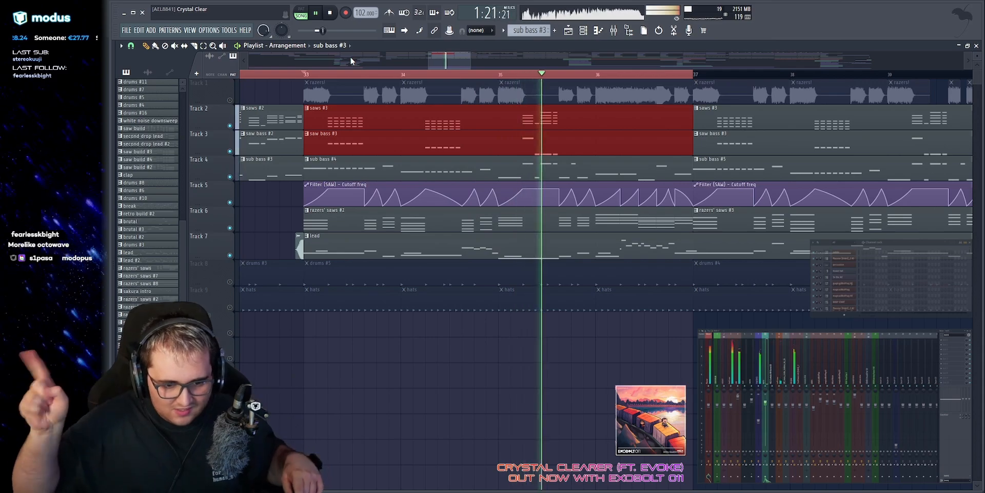
key("space")
Step: Solo Track 7, open the lead clip's notes and its VR LEAD Harmor synth, and audition the lead
right_click(230, 255)
key("space")
double_click(338, 251)
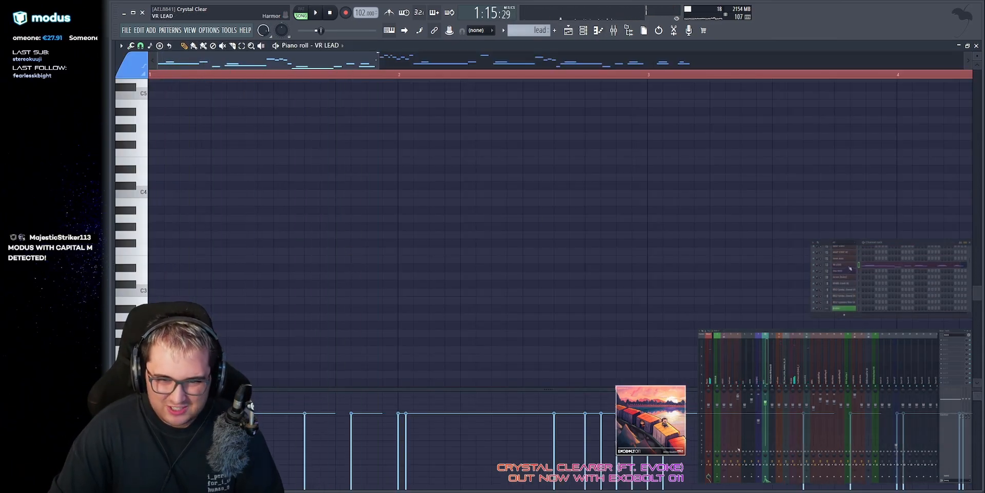
left_click(849, 266)
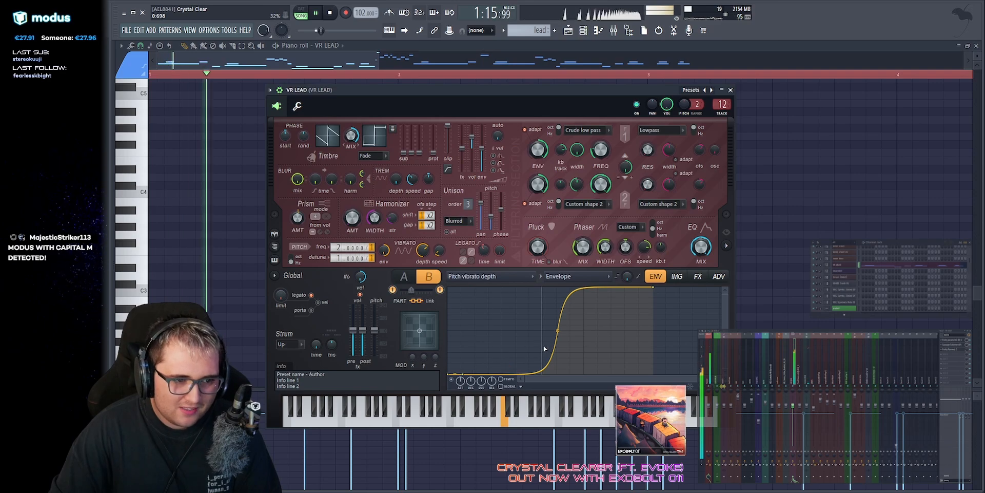
key("space")
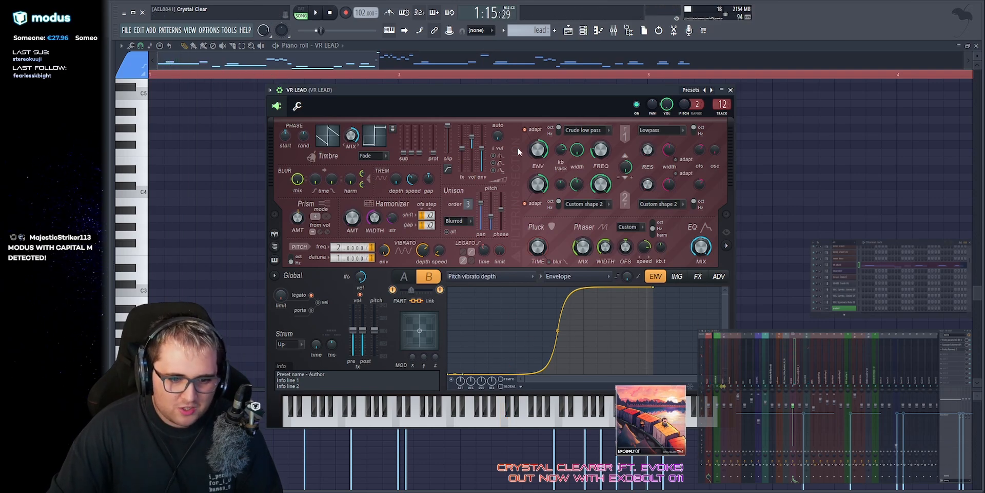
Step: Move the VR LEAD window up, play the lead again while inspecting the pitch vibrato envelope, and close the synth
left_click_drag(531, 90, 474, 66)
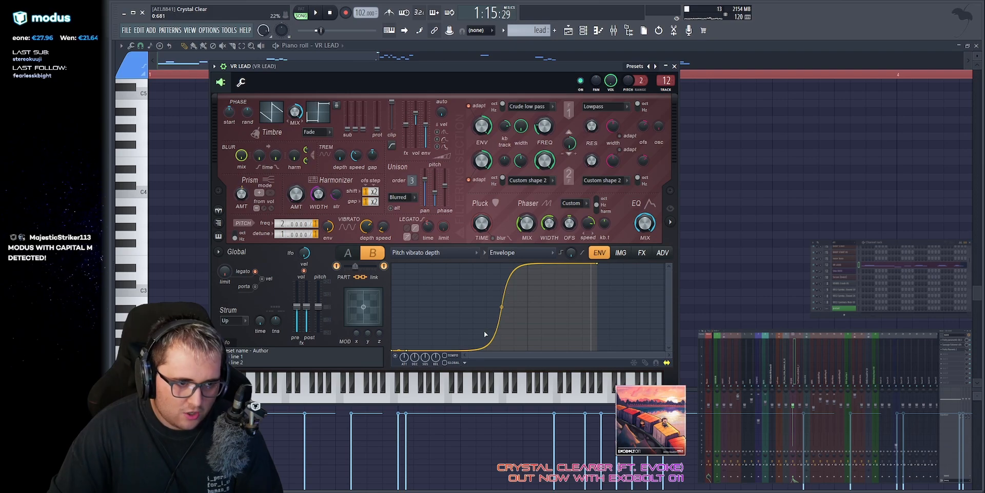
key("space")
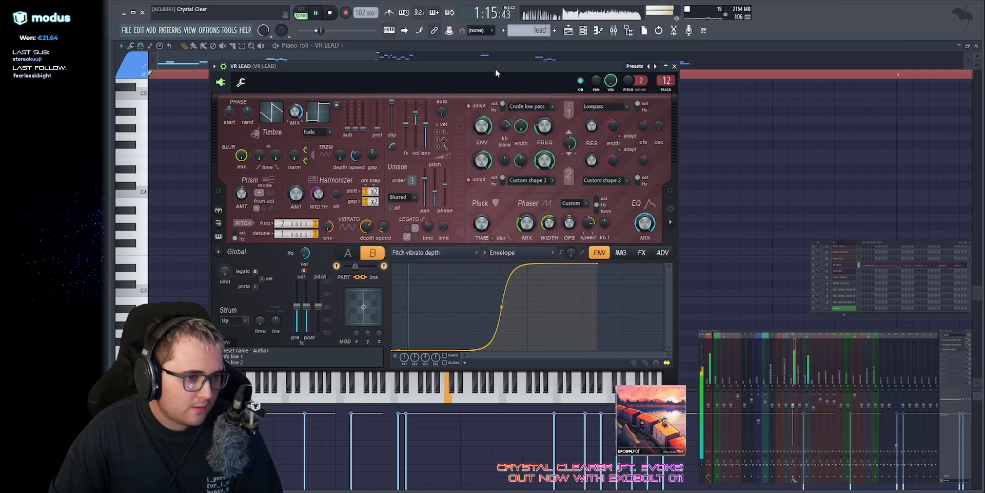
key("Escape")
Step: Examine the lead melody's opening notes and slides in the VR LEAD piano roll and play them
scroll(599, 227, "up", 3)
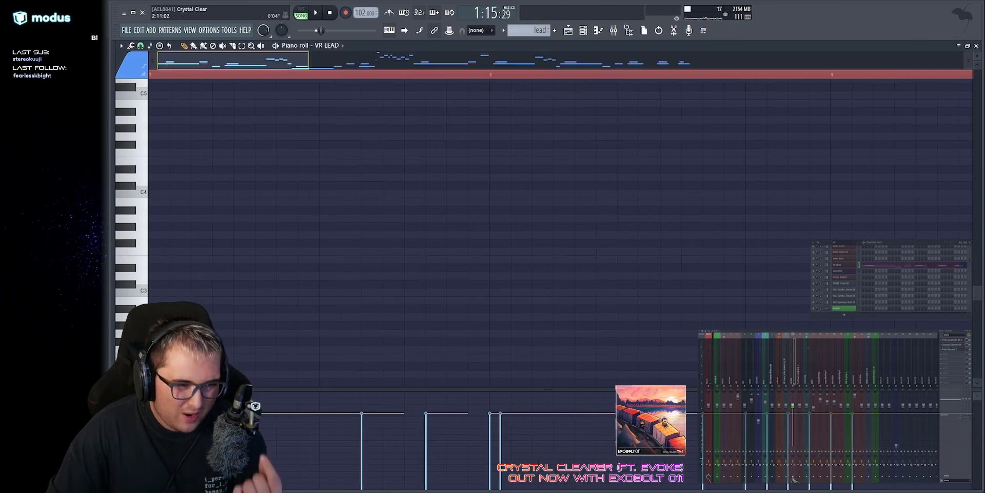
scroll(600, 226, "up", 5)
scroll(560, 220, "up", 3)
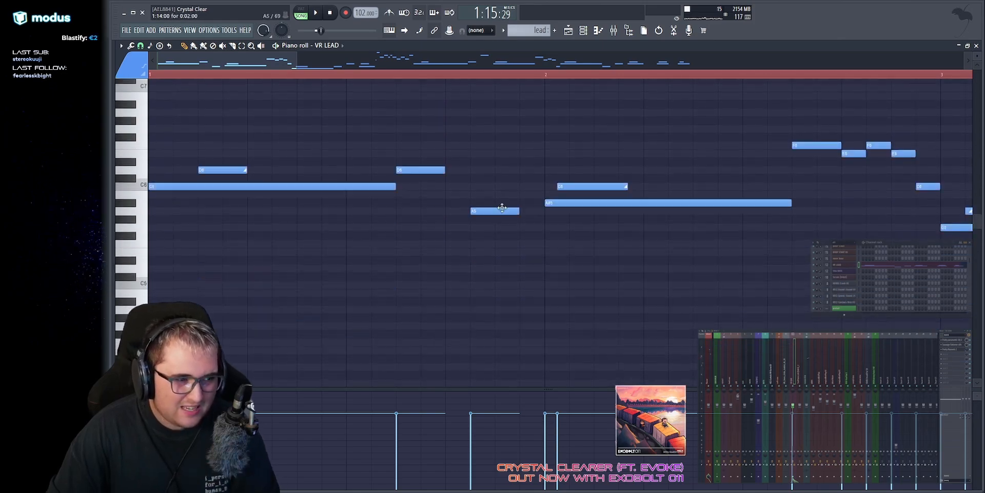
left_click_drag(202, 238, 297, 211)
key("space")
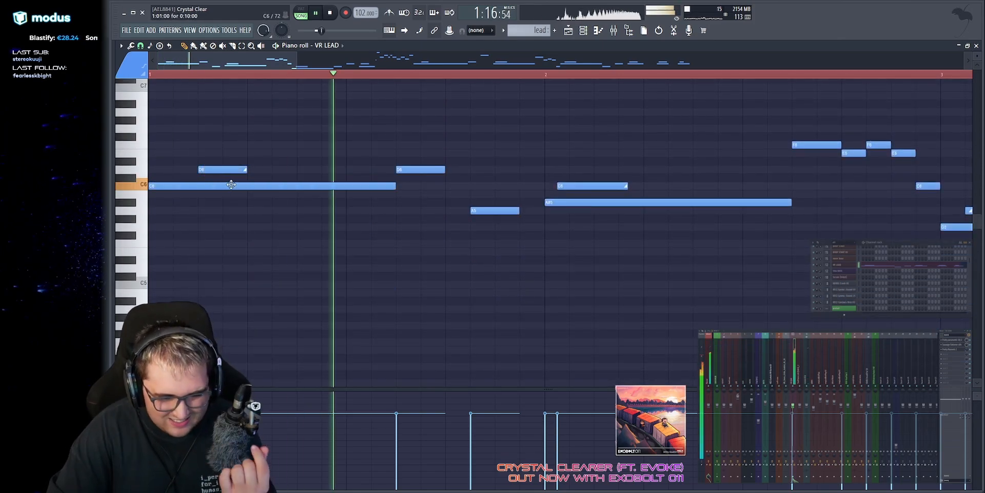
key("space")
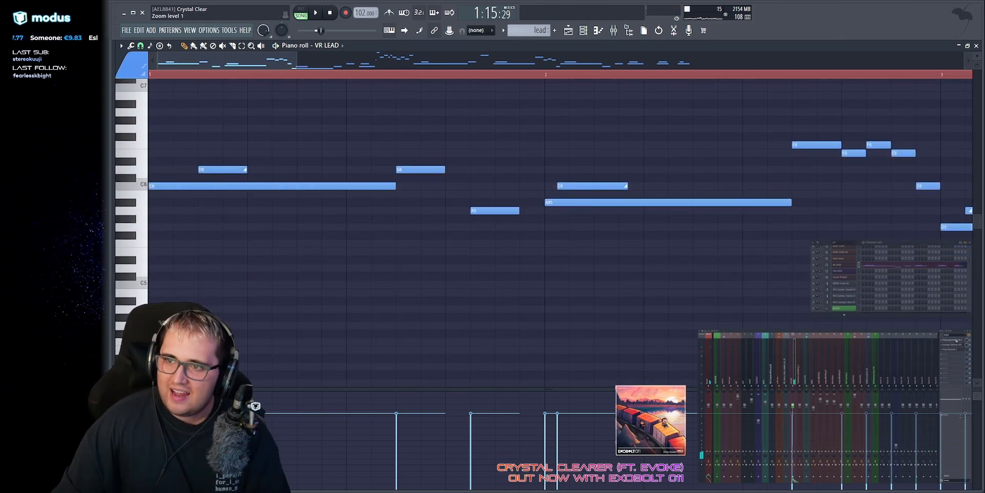
Step: Inspect the VR LEAD track's Fruity Parametric EQ 2 and Sausage Fattener effects, moving the latter's window, and close both
left_click(949, 350)
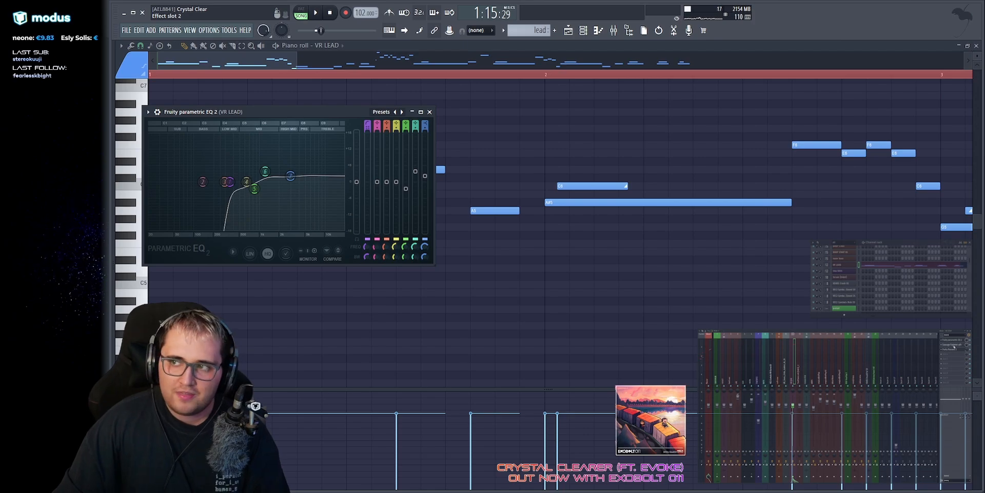
left_click(954, 345)
left_click_drag(358, 110, 740, 110)
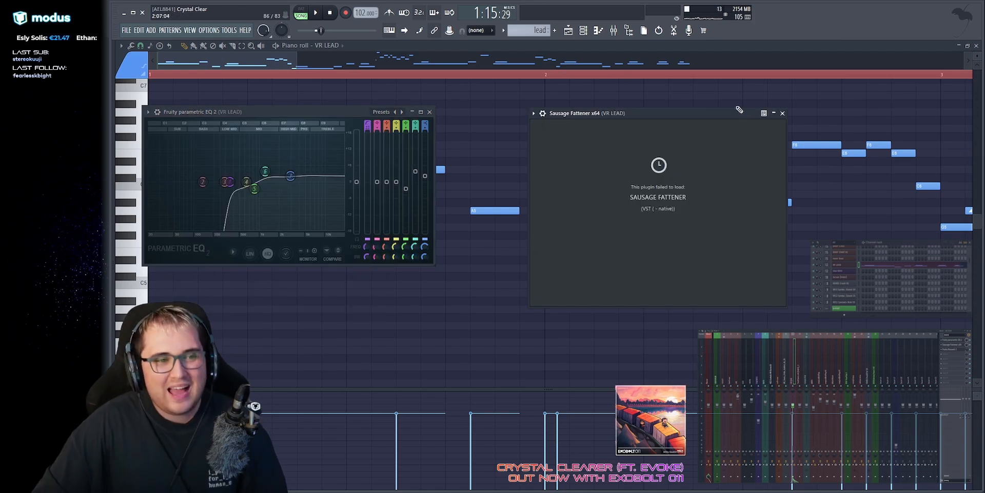
left_click(782, 114)
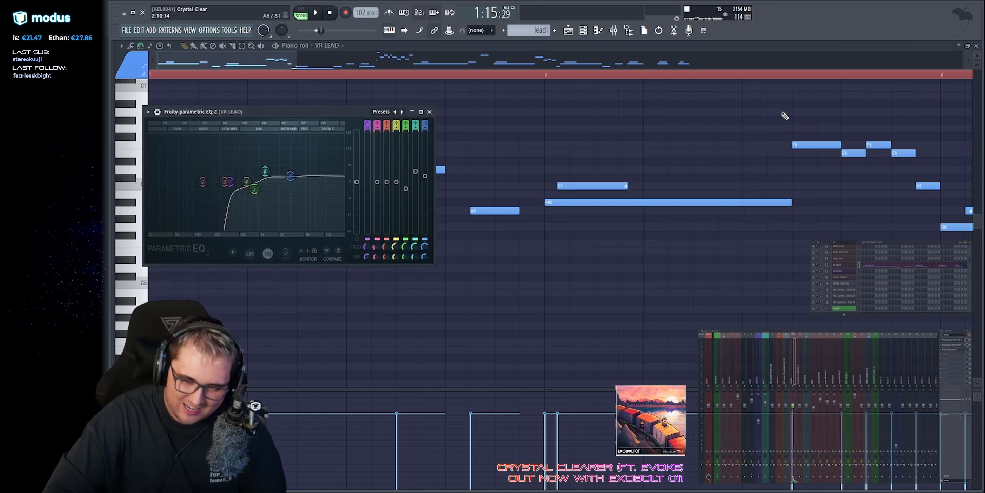
left_click(953, 345)
left_click_drag(673, 110, 387, 150)
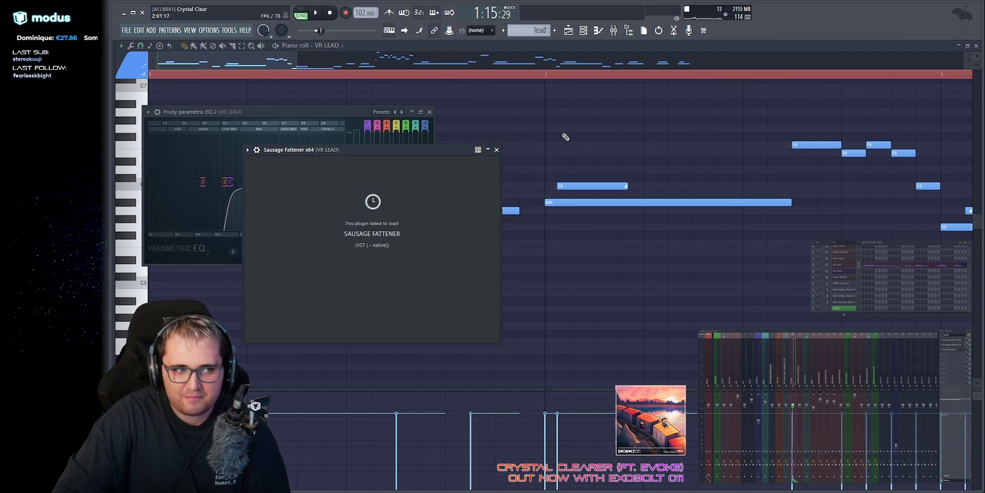
key("alt+F12")
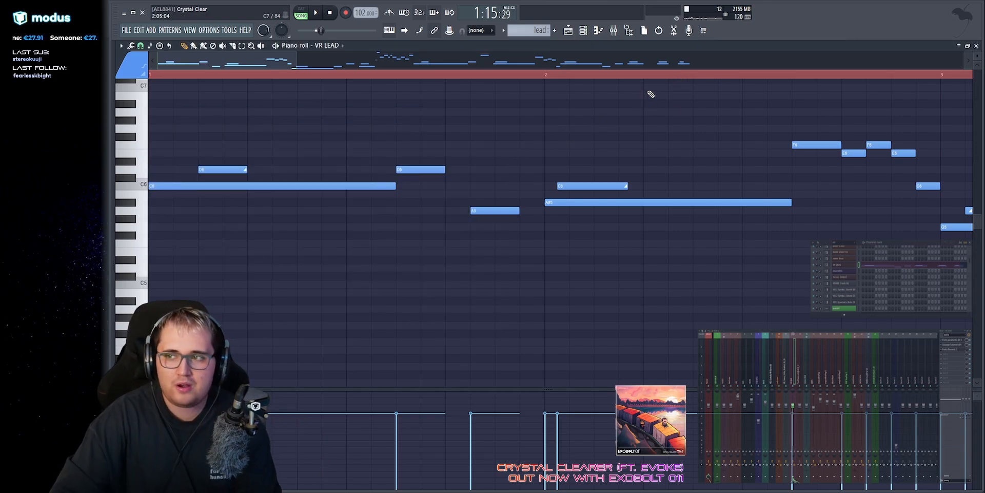
Step: Reopen and close Sausage Fattener, and inspect the VR LEAD track's Fruity Reeverb 2 settings
left_click(953, 344)
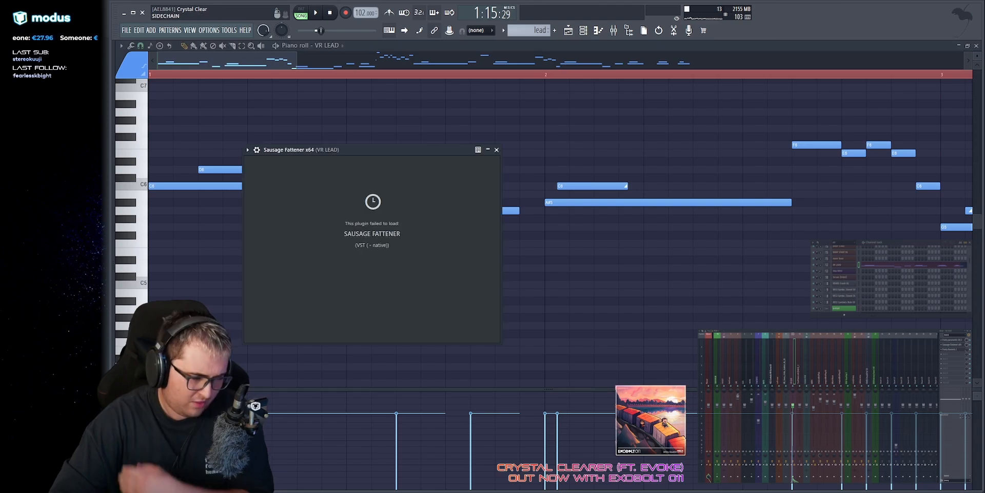
key("Escape")
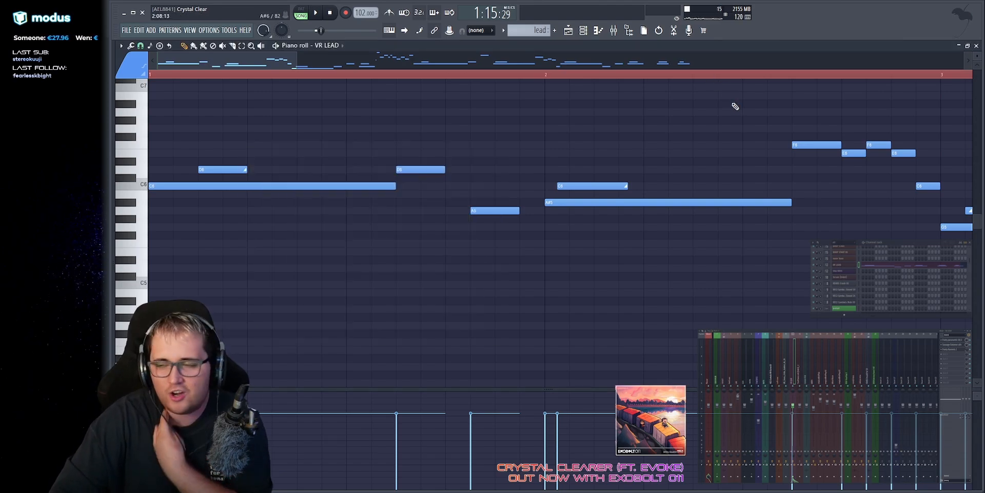
left_click(953, 349)
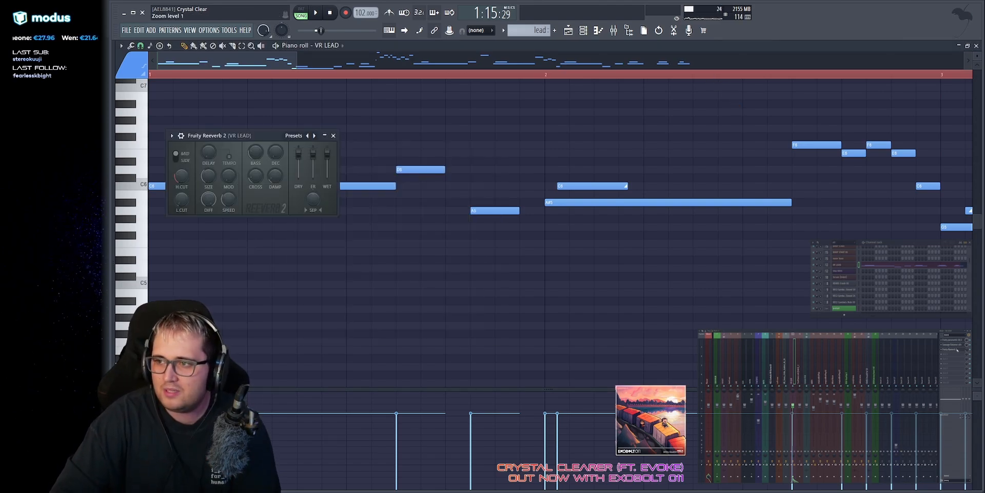
left_click(184, 136)
left_click_drag(189, 137, 336, 131)
Step: Return to the playlist and compare the lead with razers' saws #2 by playing Tracks 5 to 7 around bar 34
key("space")
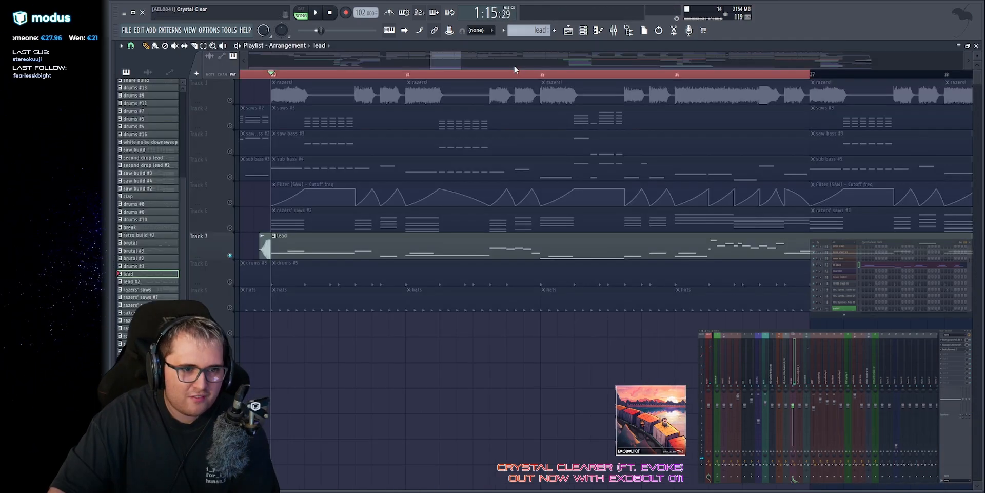
key("space")
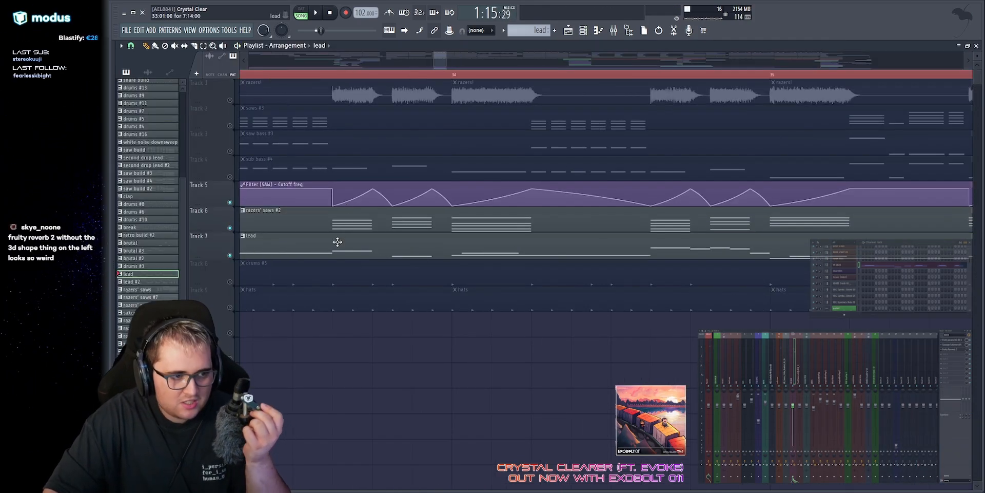
left_click_drag(333, 248, 380, 252)
left_click_drag(393, 220, 452, 223)
left_click(354, 75)
key("space")
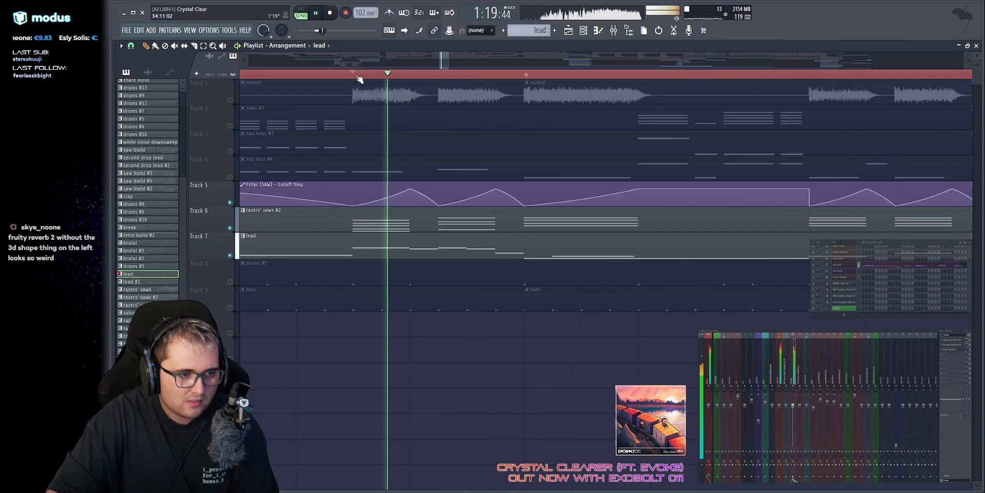
key("space")
Step: Open the lead clip's notes and examine the melody across its second to fourth bars
double_click(413, 249)
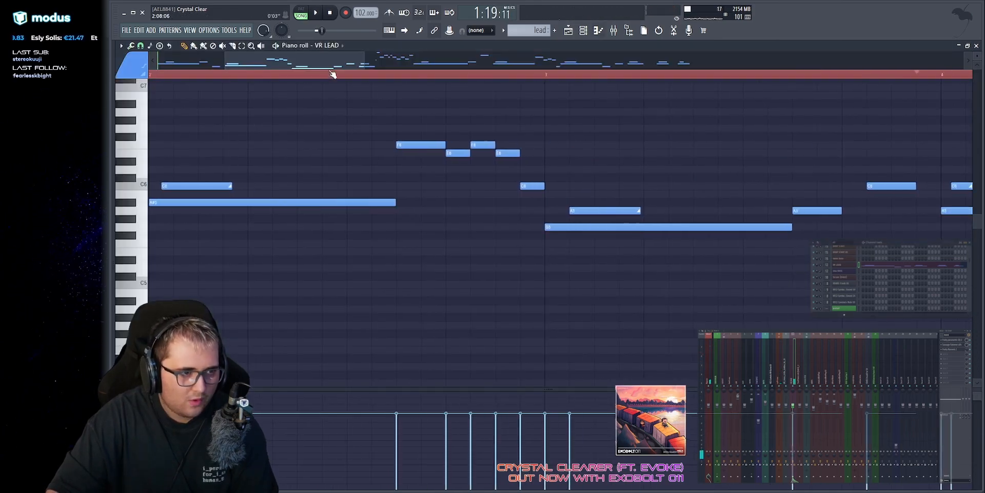
scroll(335, 61, "down", 2)
scroll(334, 60, "up", 2)
left_click(404, 154)
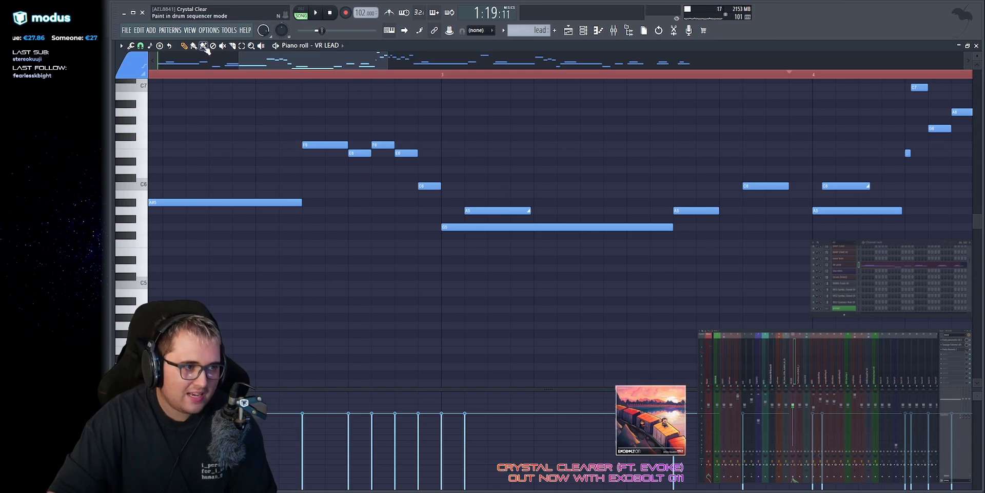
Step: Solo Track 7 in the playlist, select bars 37 to 40, and play the section from bar 33
key("F5")
left_click_drag(246, 74, 533, 87)
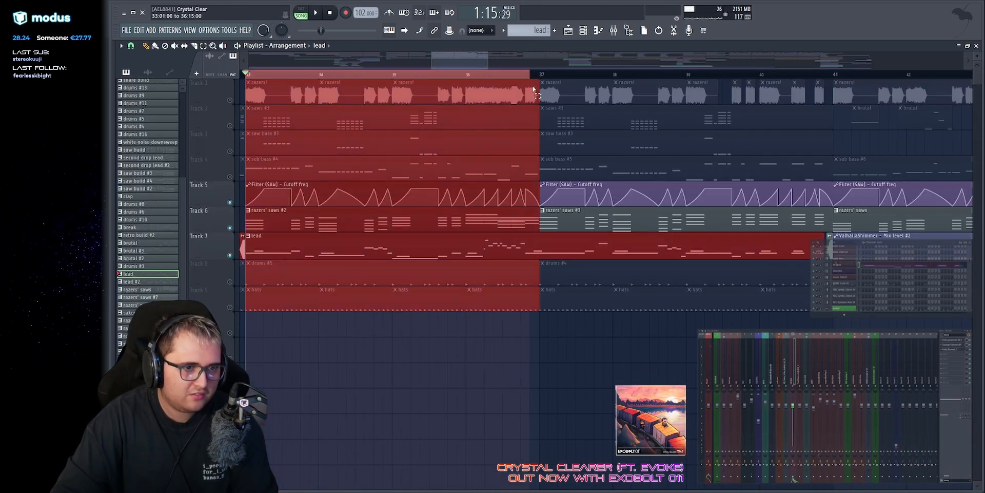
right_click(230, 255)
left_click_drag(248, 75, 830, 202)
key("ctrl+d")
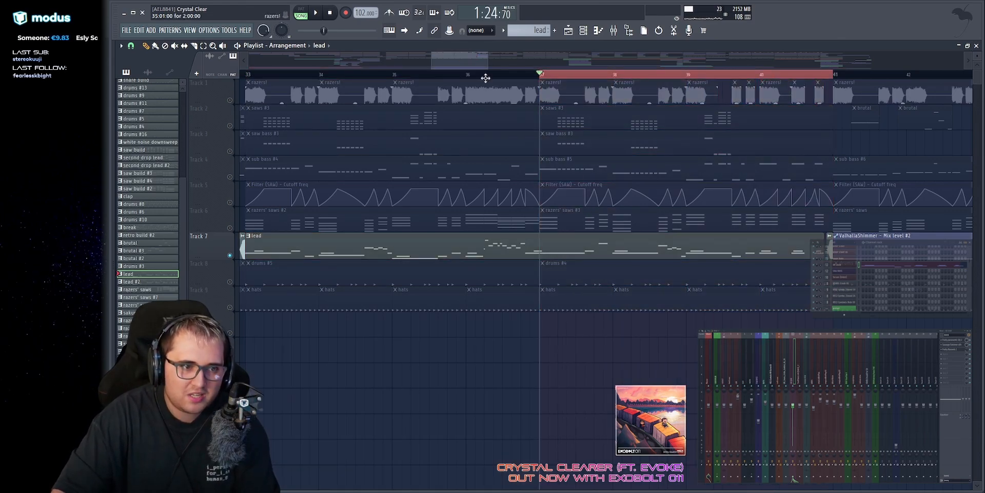
left_click(246, 75)
key("space")
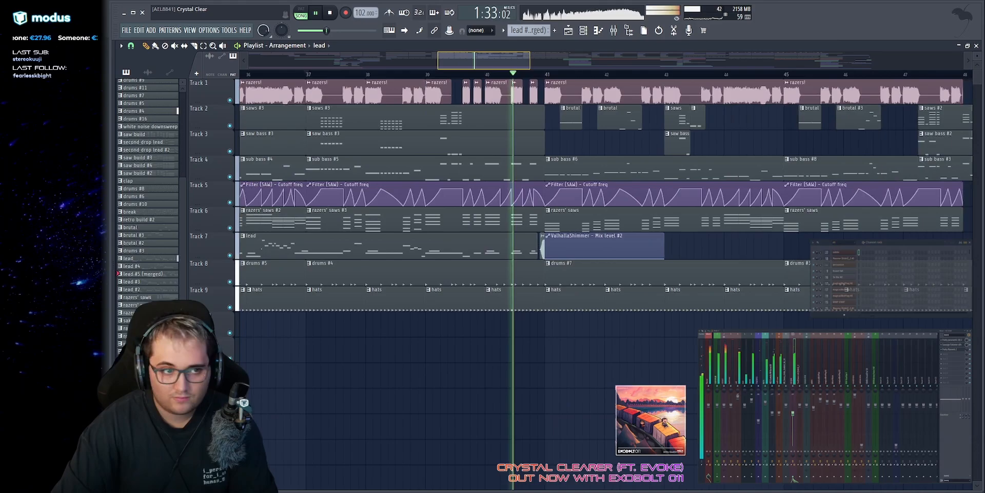
Step: Stop playback, select bars 41 to 44 in the playlist, and play that section
scroll(652, 205, "down", 5)
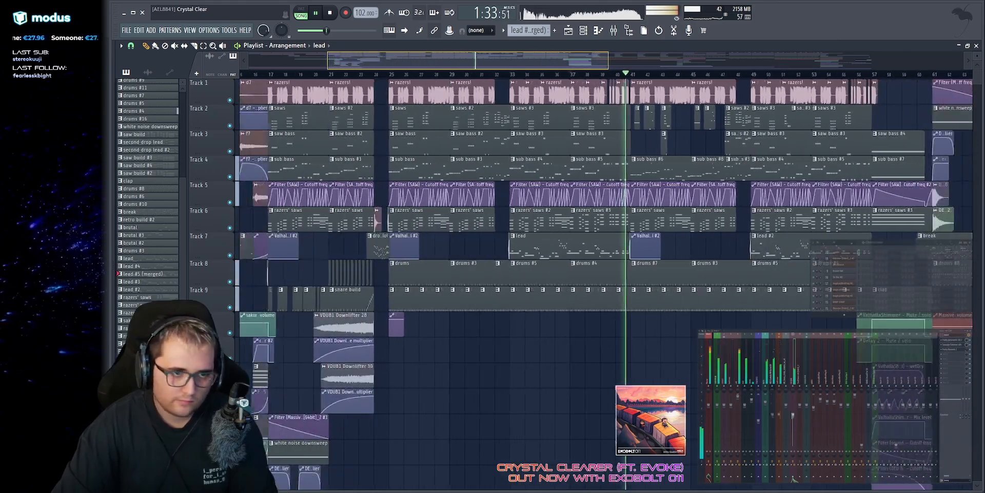
scroll(460, 154, "up", 2)
key("space")
left_click(343, 76)
left_click_drag(344, 76, 530, 94)
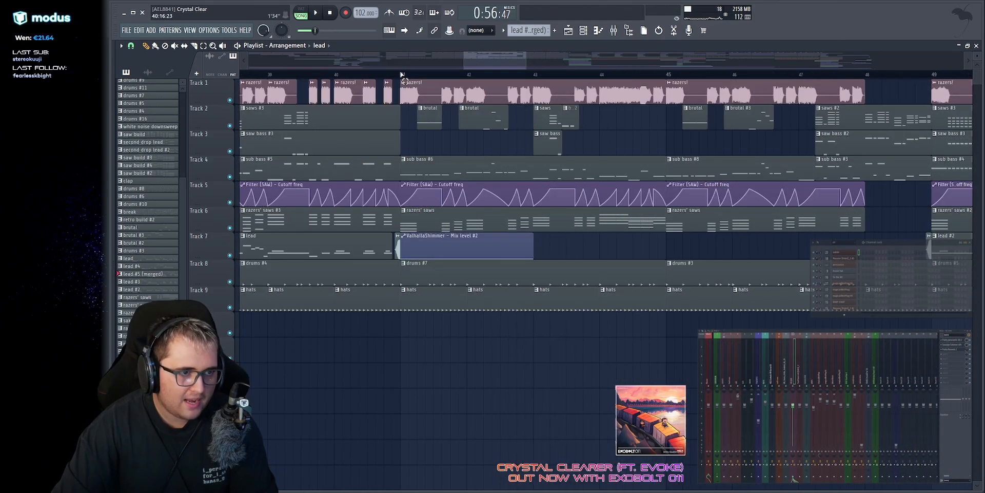
left_click_drag(401, 75, 666, 76)
key("space")
Step: Follow the brutal and saws clips on Track 2 through bars 41 to 43 during playback, and stop
scroll(522, 65, "up", 3)
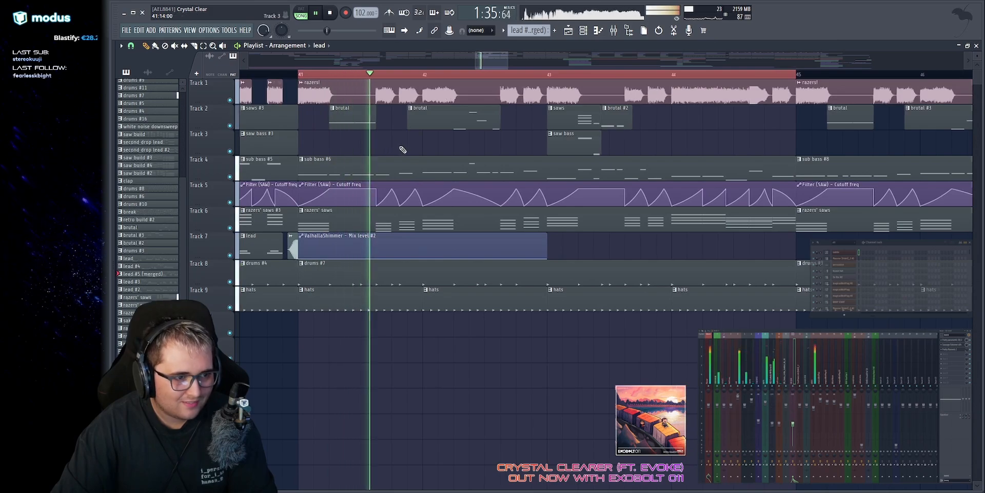
left_click_drag(376, 228, 542, 224)
left_click(655, 138, "ctrl")
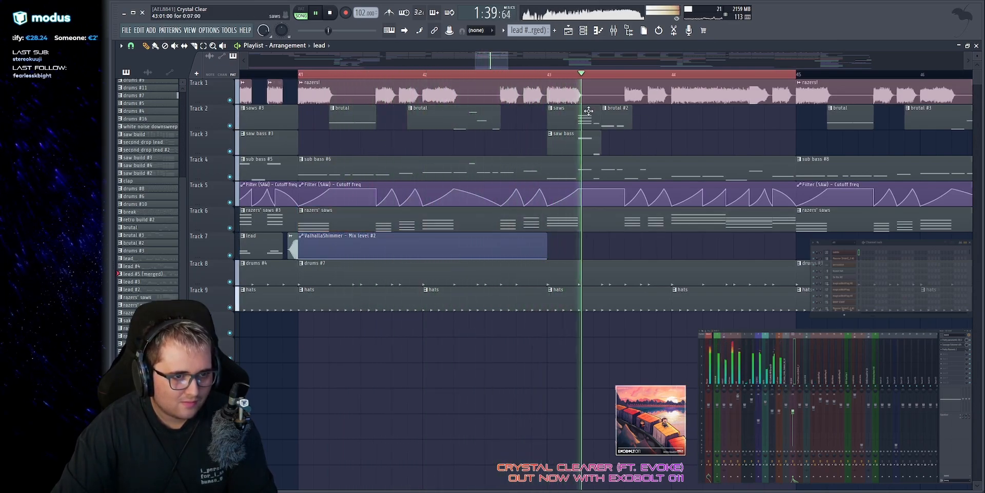
mouse_move(508, 61)
left_mouse_down()
mouse_move(519, 61)
mouse_move(504, 61)
left_mouse_up()
key("space")
Step: Move the play position back to bar 25 and compare the drop's start with the section from bar 41
left_click_drag(309, 73, 310, 75)
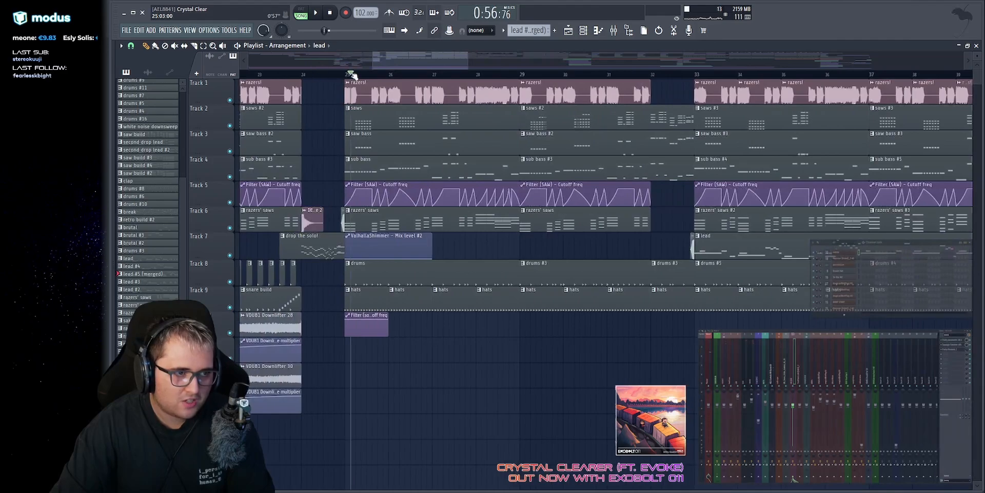
key("space")
key("space")
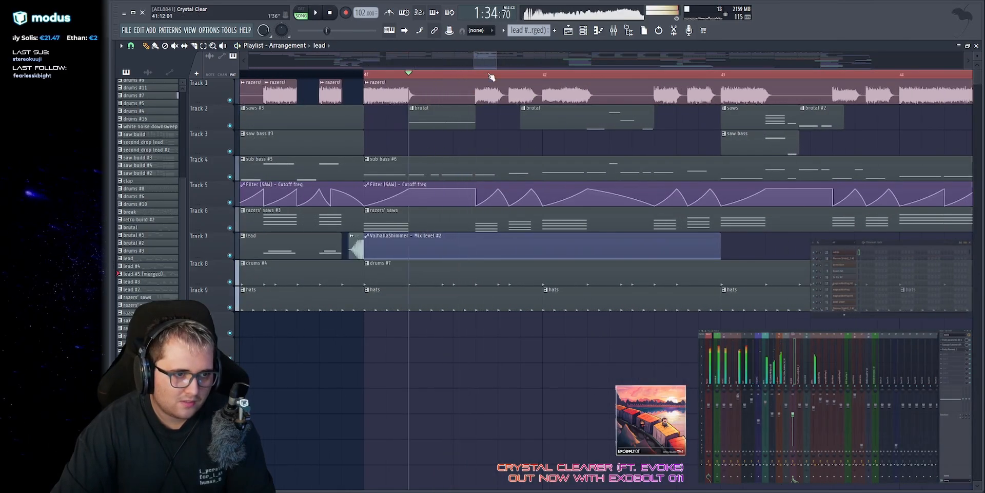
left_click_drag(485, 63, 572, 38)
Step: Solo Track 2, play the first brutal clip after bar 41, and open its notes
right_click(230, 126)
key("space")
key("space")
double_click(363, 123)
key("space")
key("space")
Step: Examine the razor bass note in the brutal pattern, open its Serum synth, and audition the sound
scroll(197, 205, "down", 4)
double_click(197, 203)
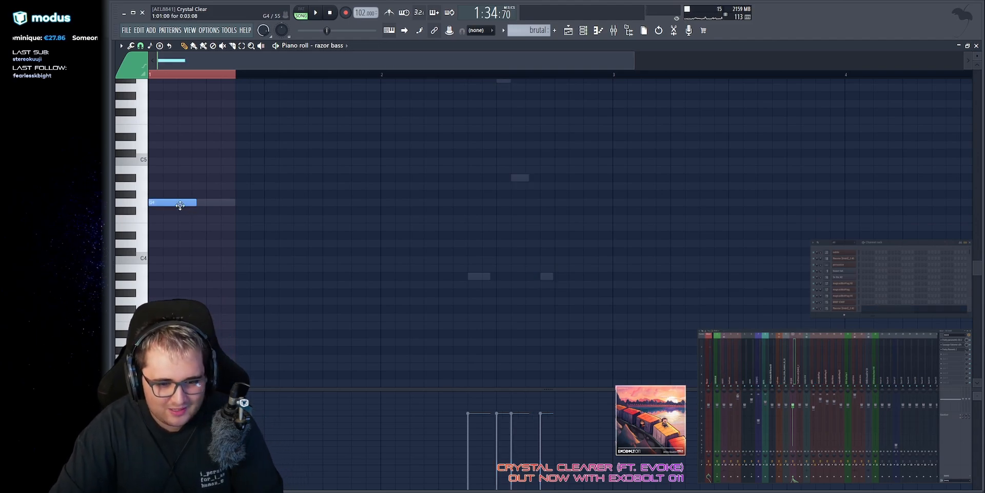
scroll(845, 261, "down", 4)
left_click(845, 258)
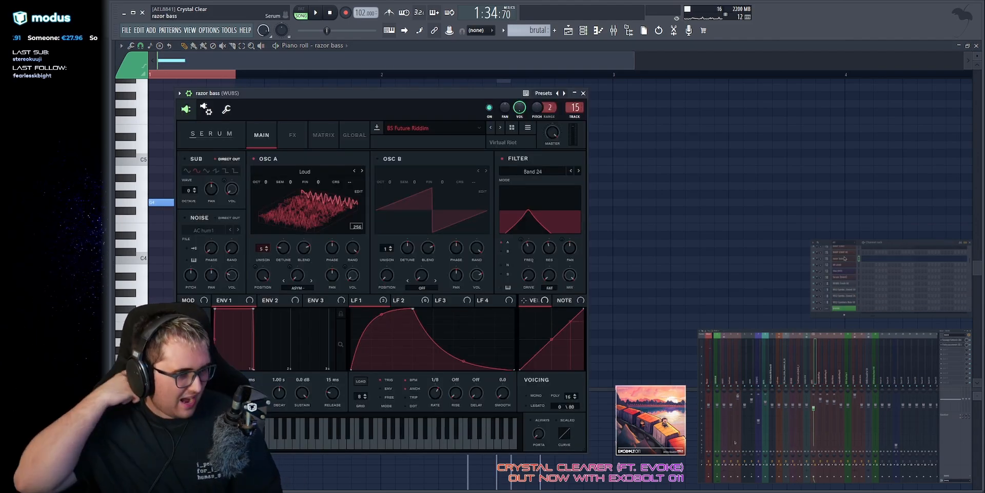
key("b")
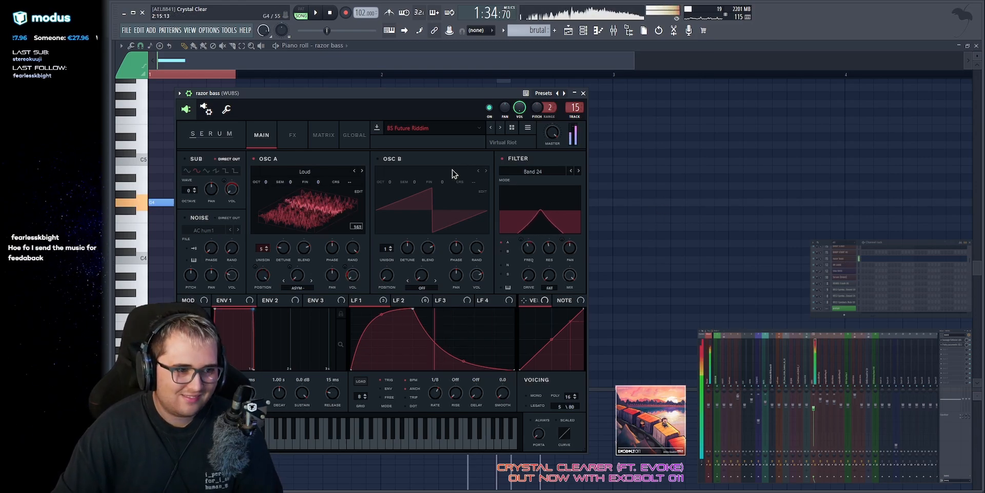
Step: Move the razor bass Serum window up and inspect the OSC A Loud wavetable in its 2D and 3D displays
left_click_drag(414, 93, 497, 58)
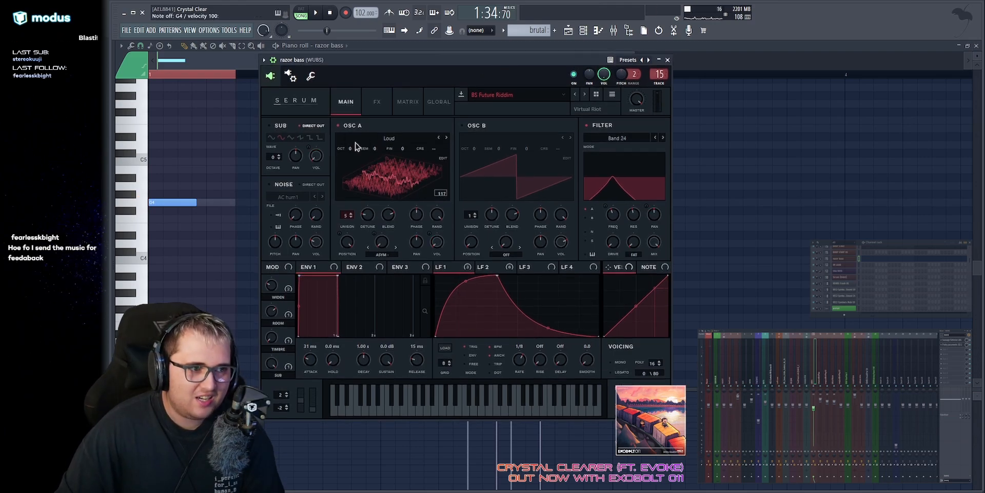
left_click(368, 181)
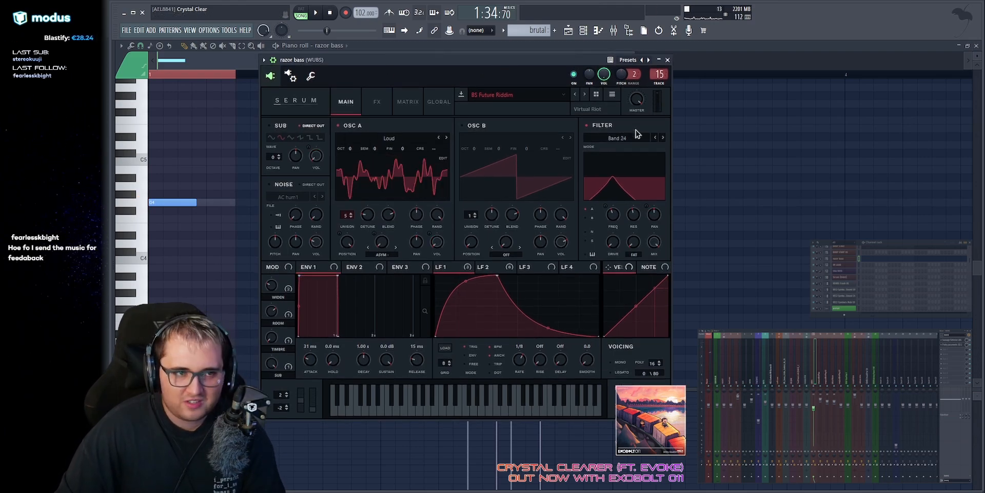
left_click(373, 175)
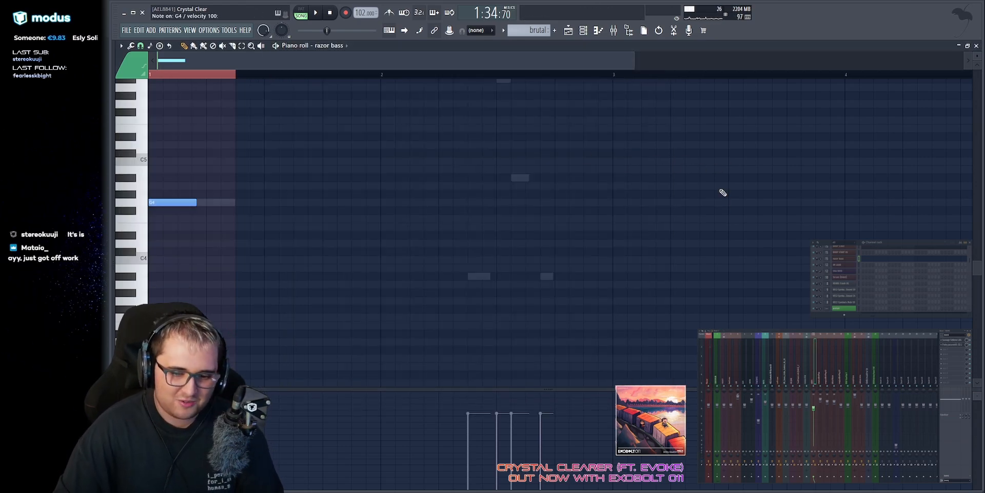
Step: Open the DROP START channel's Serum synth from the brutal pattern, move its window, and audition the sound
scroll(278, 202, "up", 3)
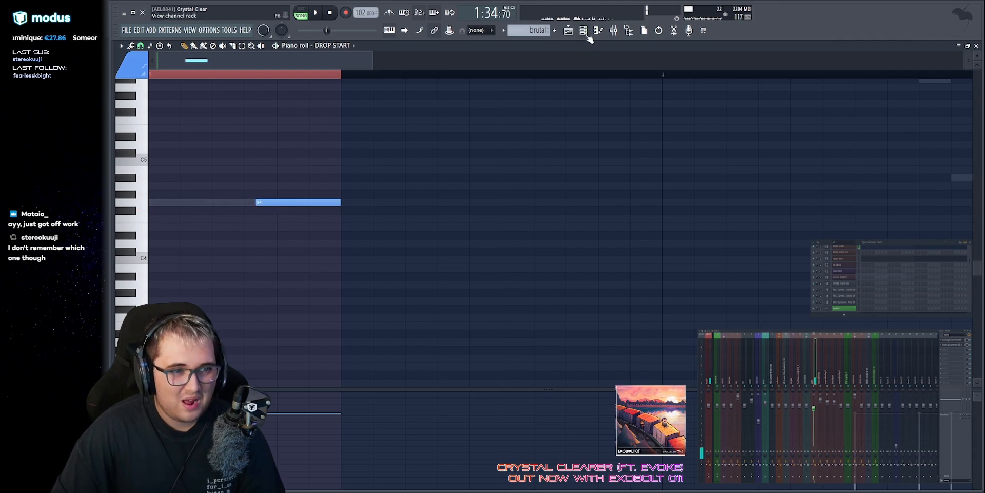
scroll(873, 279, "up", 5)
left_click(844, 283)
left_click_drag(293, 73, 350, 70)
key("x")
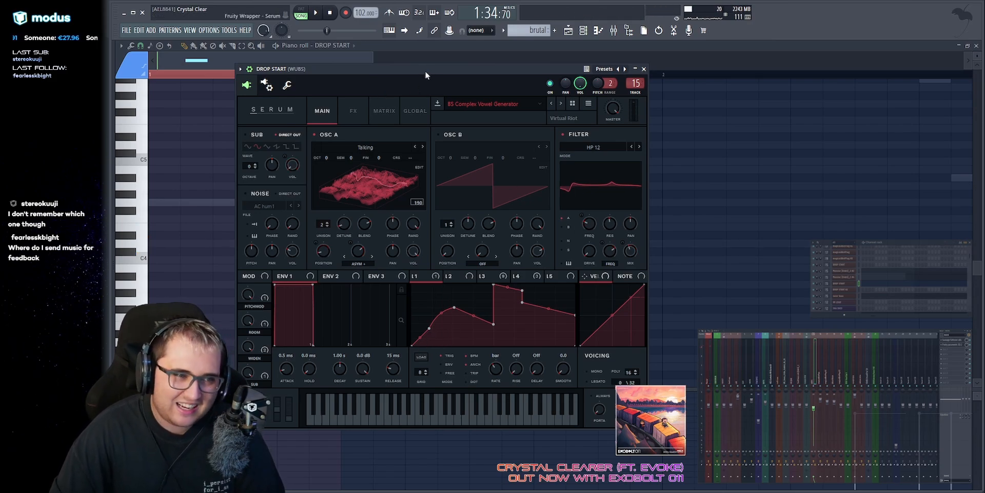
key("x")
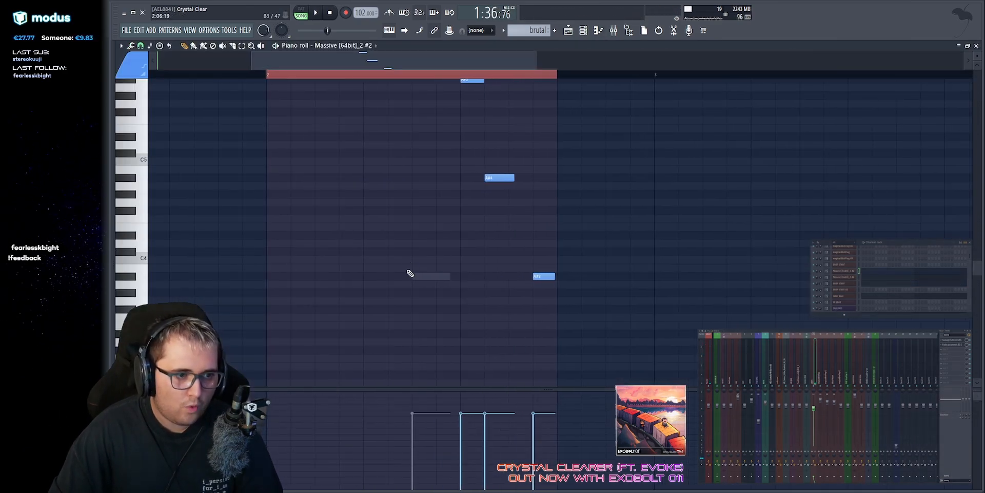
Step: Switch the piano roll to the Massive [64bit]_2 #4 note, open its Massive synth, and reposition the window
right_click(424, 278)
right_click(424, 277)
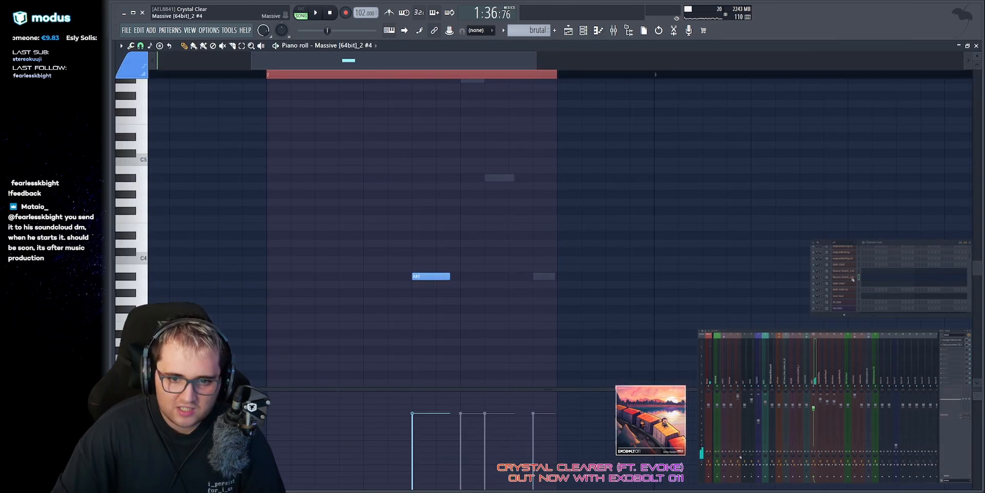
left_click(845, 277)
left_click_drag(426, 106, 446, 99)
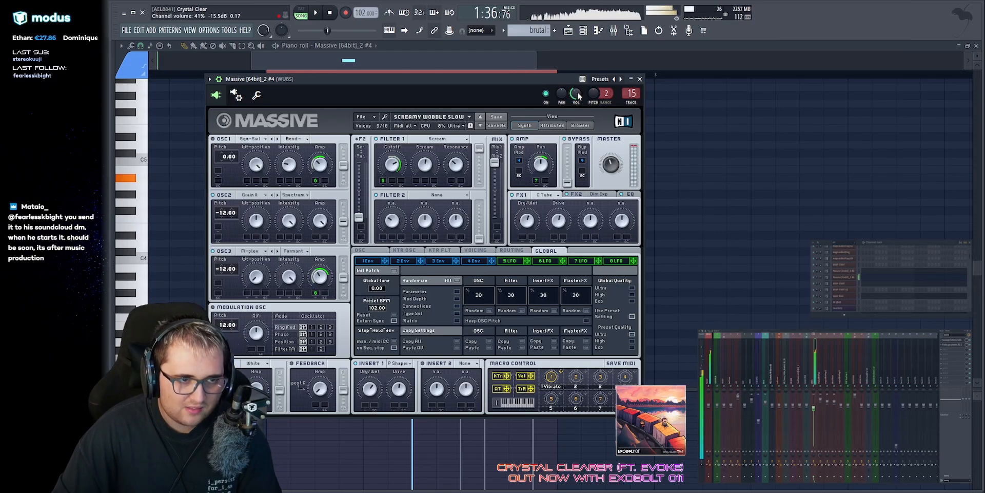
Step: Raise the Massive [64bit]_2 #4 channel volume to 48%, set its root note to C6, and audition the sound
left_click_drag(580, 95, 580, 74)
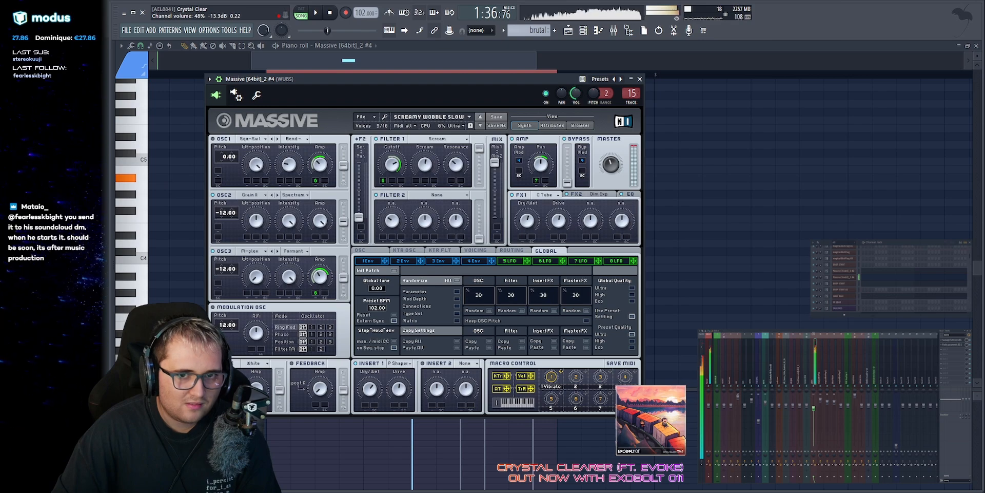
left_click(257, 95)
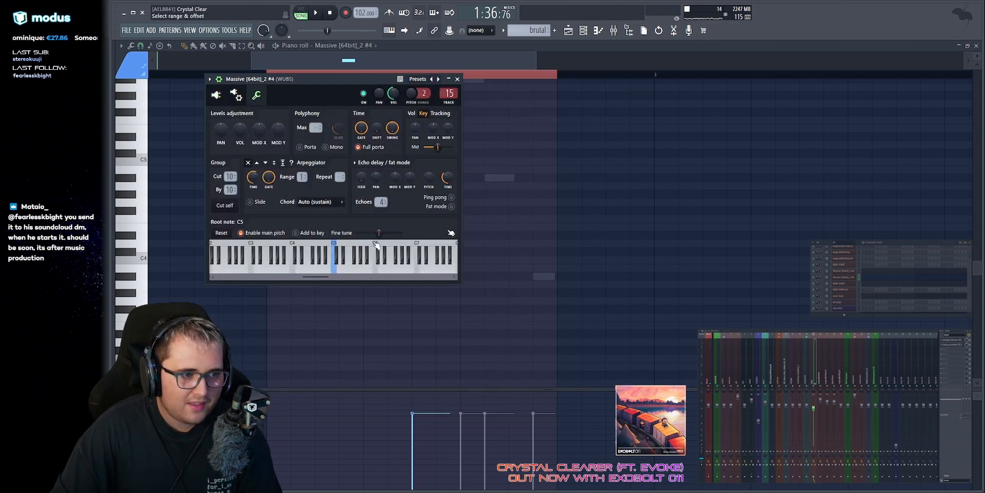
key("j")
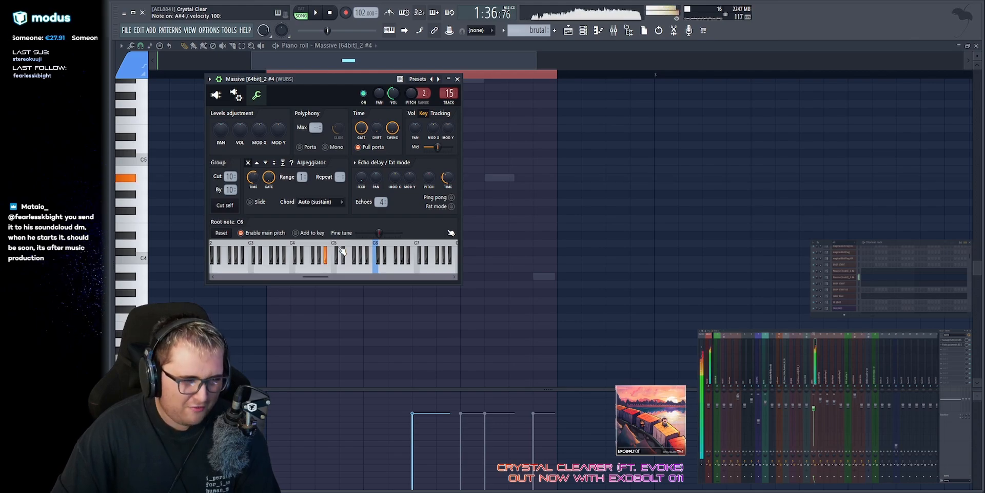
Step: Switch the piano roll to the Massive [64bit]_2 #2 notes, open that channel's Massive synth, and audition the Culprate Sig Bass preset
right_click(499, 178)
right_click(499, 178)
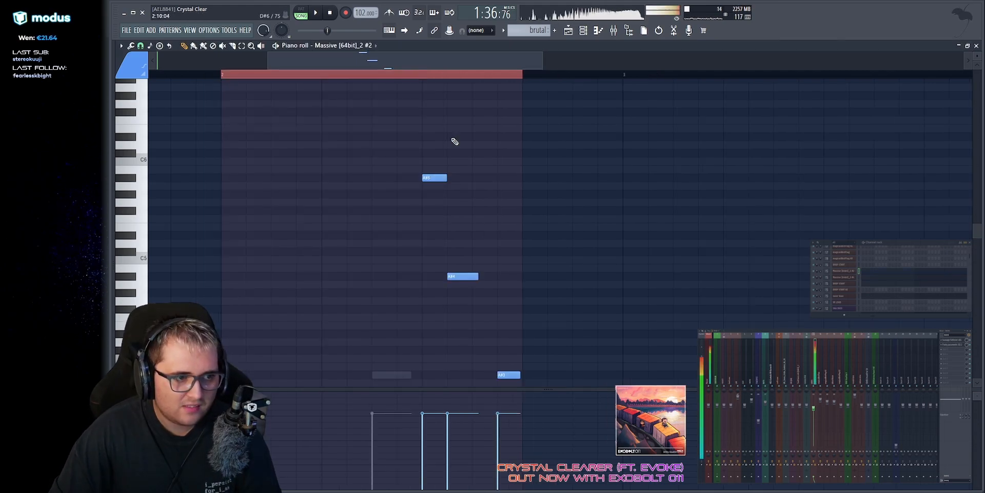
scroll(576, 64, "up", 3)
right_click(352, 48)
key("v")
key("j")
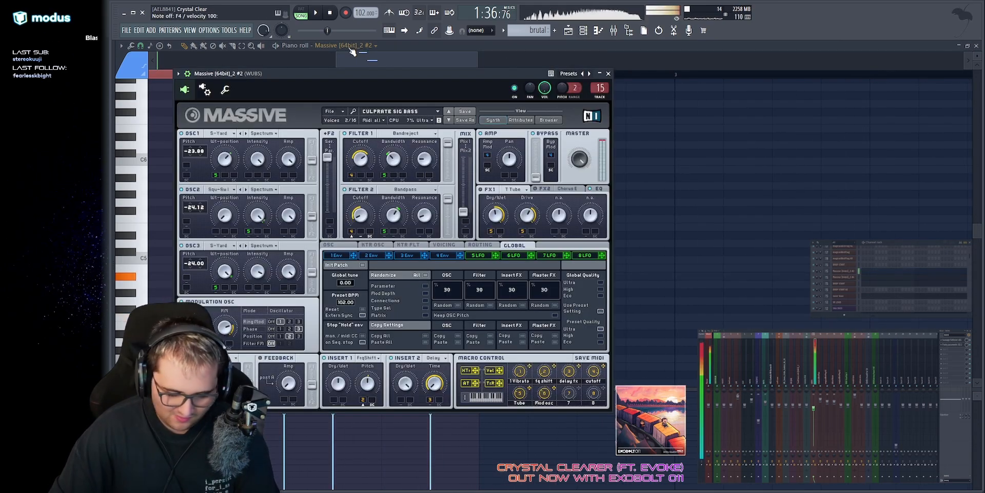
Step: Reposition the Culprate Sig Bass Massive window, audition the bass at several pitches, and close the synth
left_click_drag(413, 73, 519, 63)
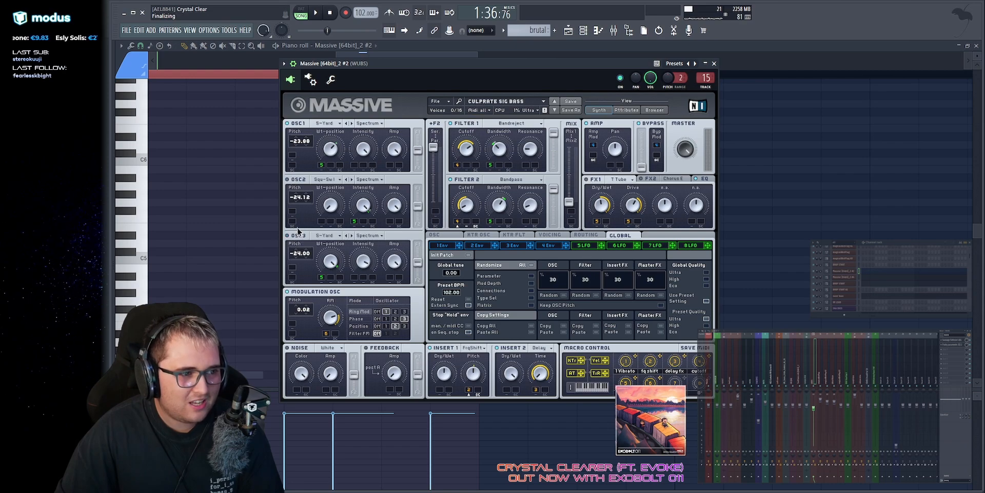
key("j")
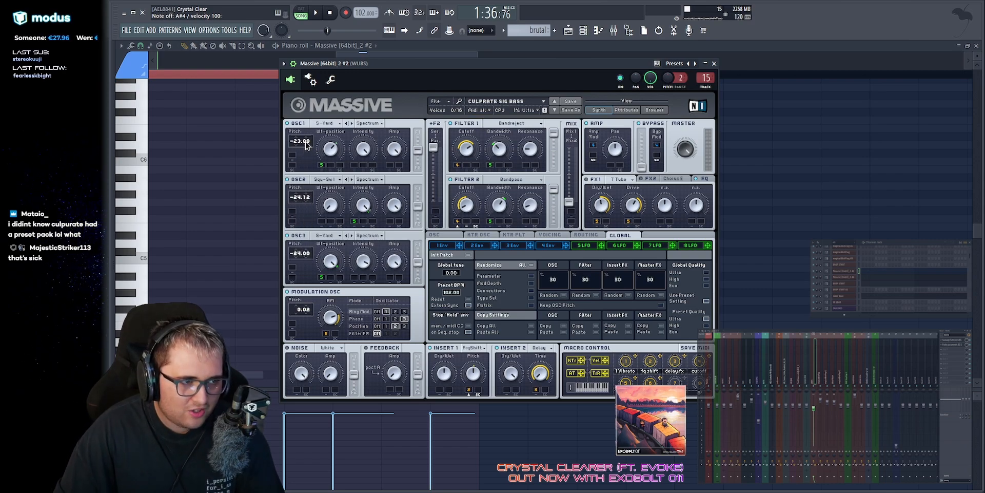
key("j")
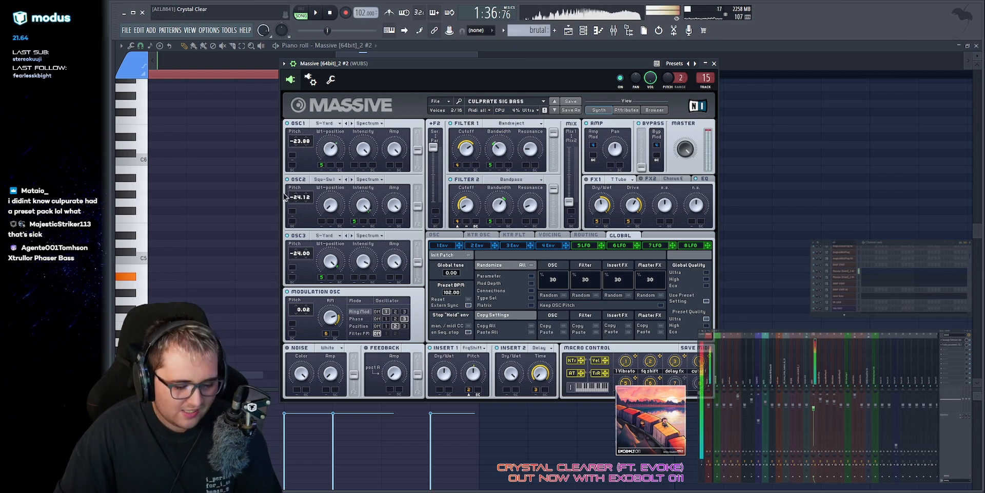
key("z")
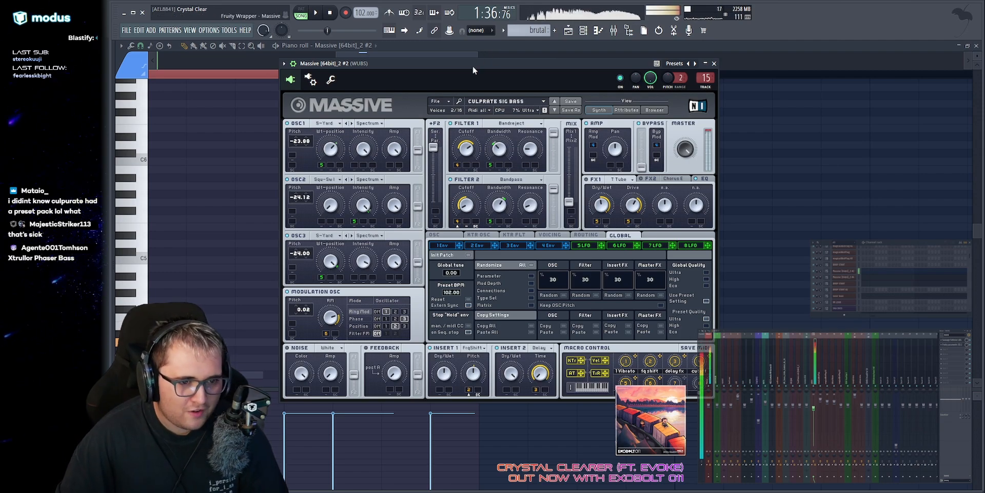
left_click_drag(473, 65, 437, 63)
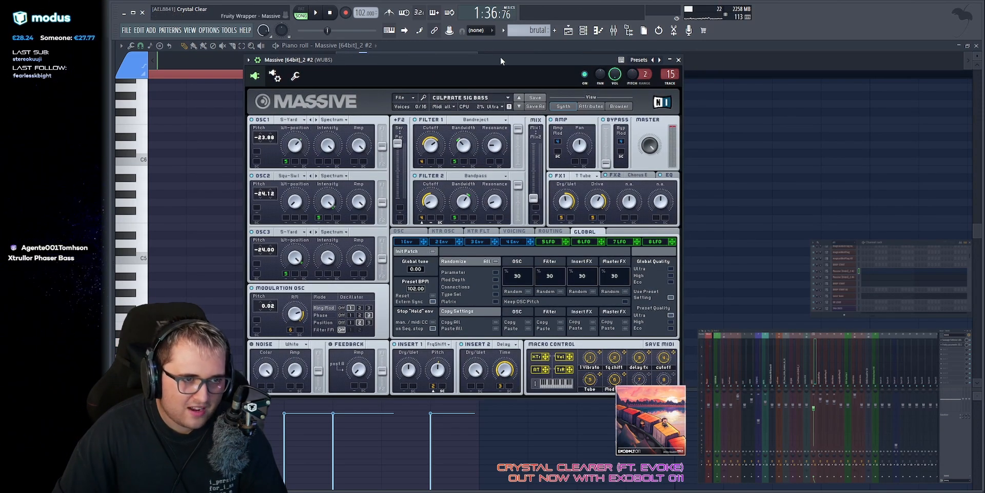
key("x")
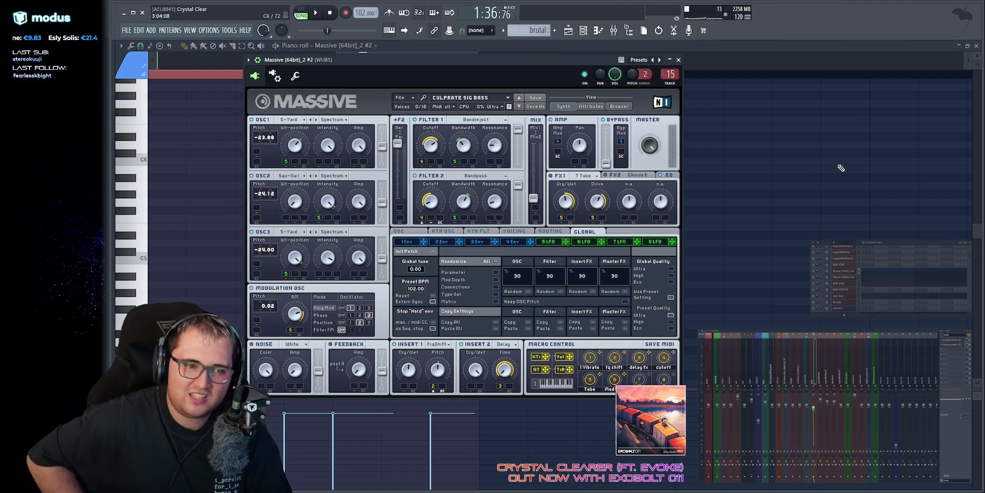
key("Escape")
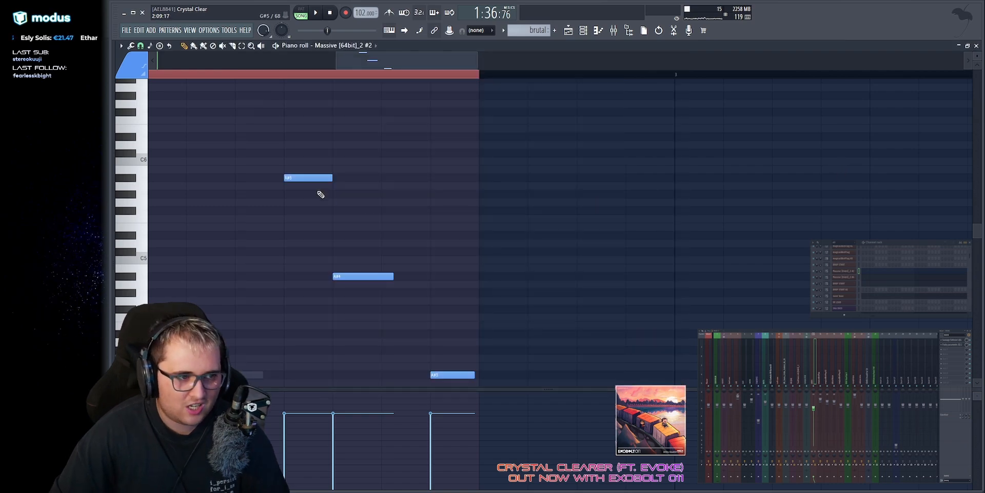
Step: Return to the playlist and play the brutal clip from bar 42 into bar 43
scroll(395, 251, "down", 3)
key("space")
left_click(568, 31)
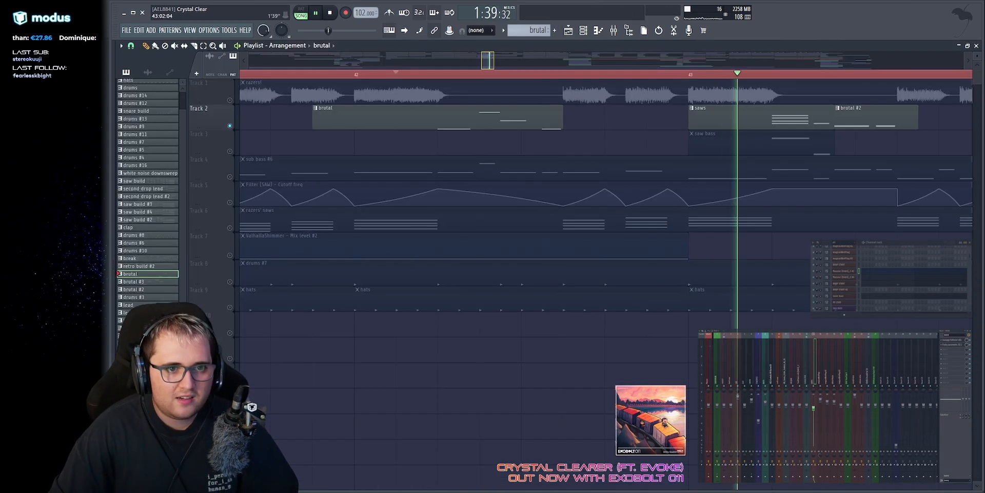
scroll(691, 54, "down", 2)
key("space")
left_click_drag(526, 119, 575, 123)
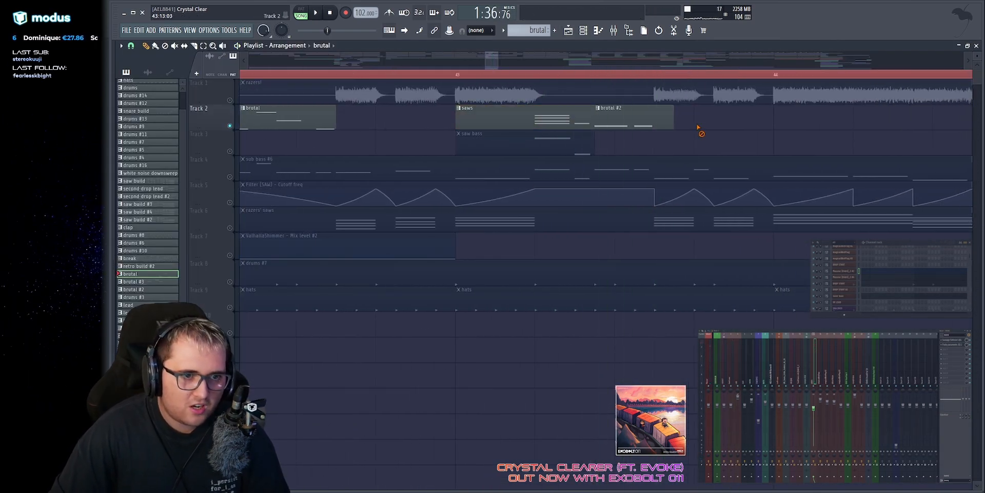
Step: Play the saws and brutal #2 clips in bar 43, restarting from a point within the saws clip
key("space")
left_click(579, 75)
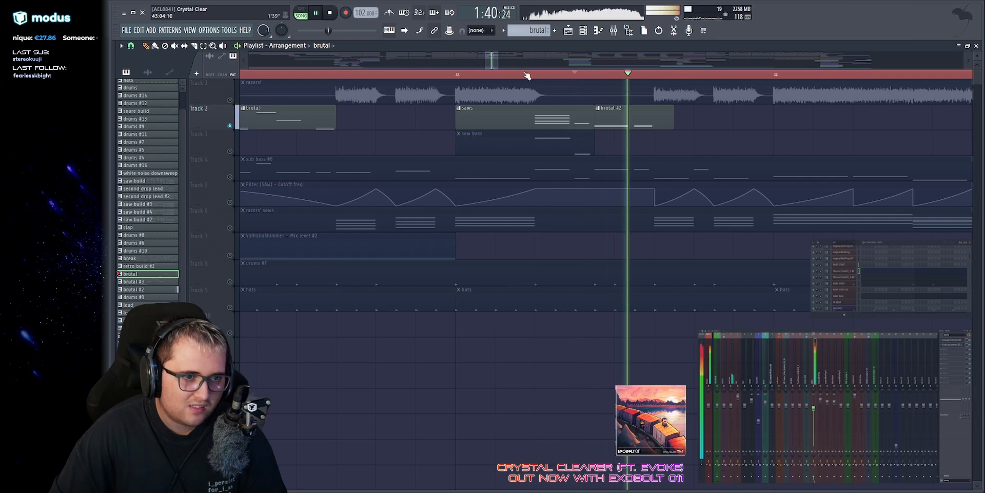
left_click(529, 75)
key("space")
scroll(523, 64, "up", 2)
left_click_drag(480, 118, 572, 137)
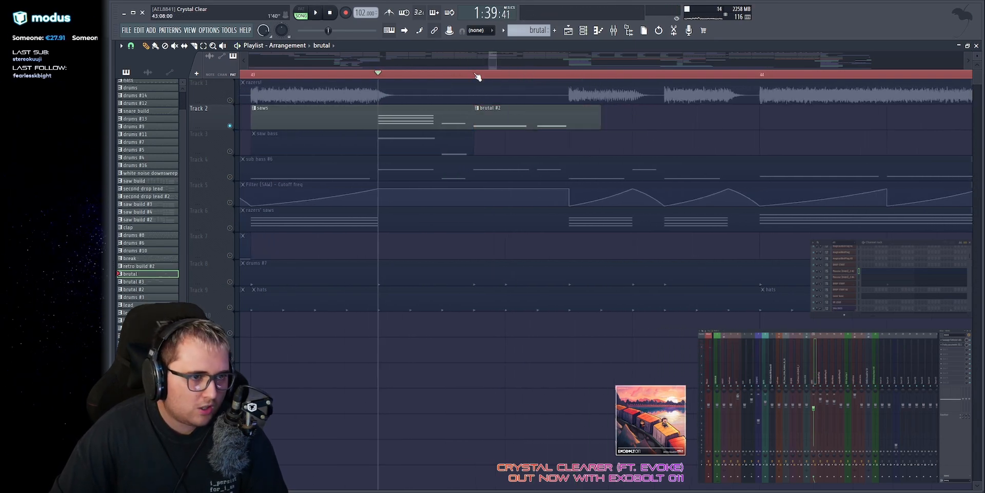
key("space")
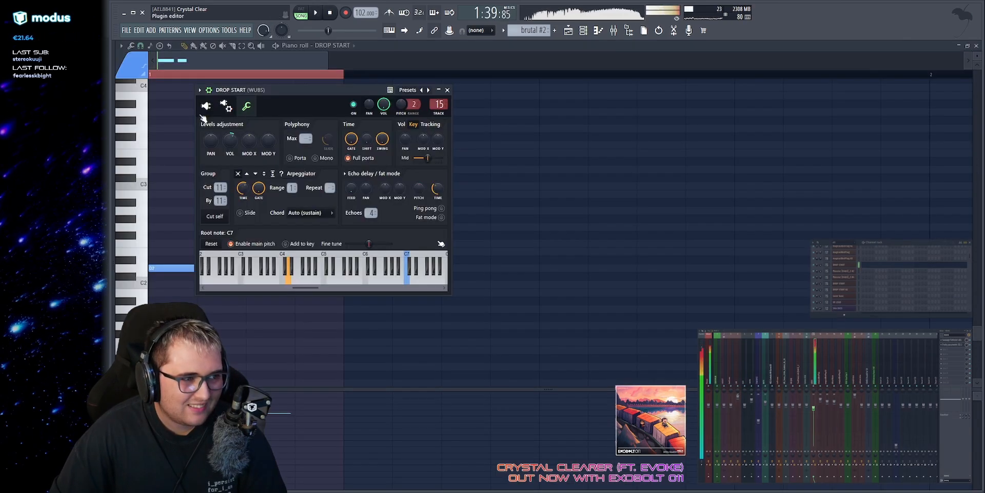
Step: Show the Serum synth of brutal #2's DROP START channel, move its window up, and view LFO 2
left_click(205, 107)
left_click_drag(240, 91, 268, 70)
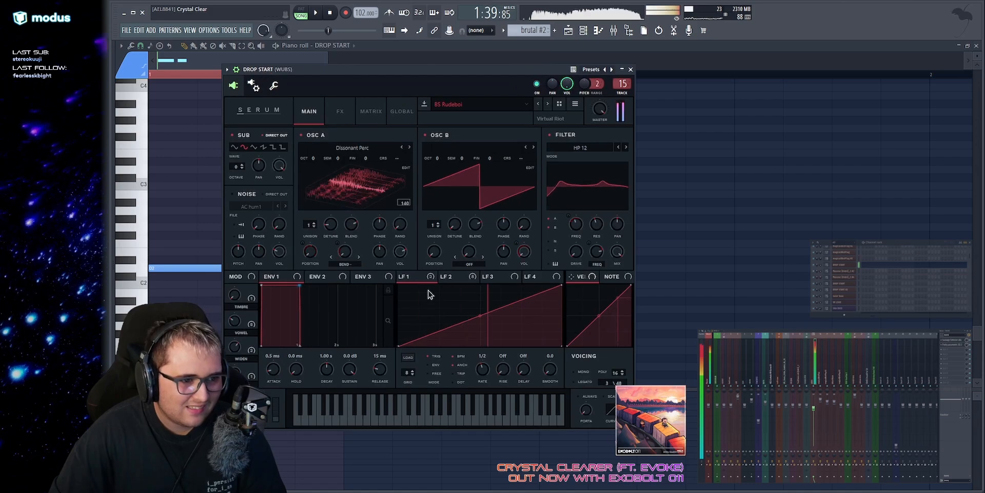
left_click(446, 276)
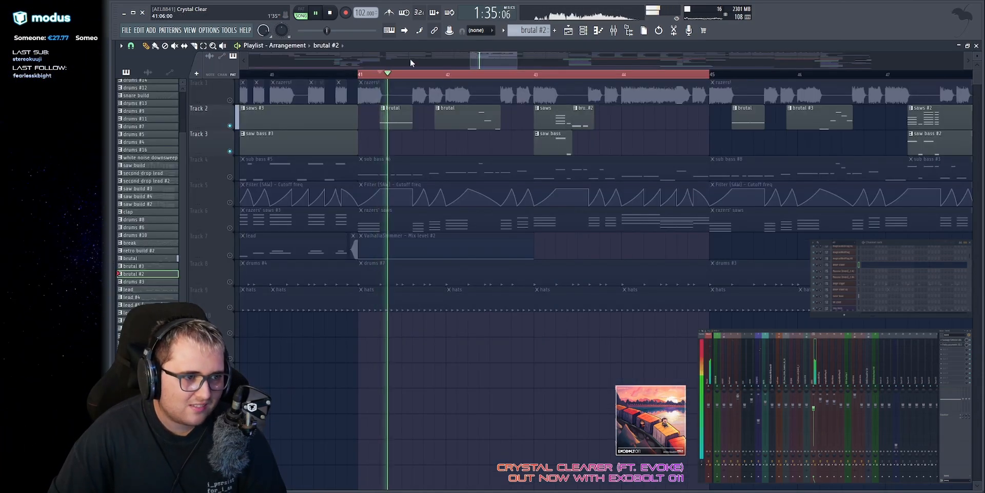
Step: Play the drop from bar 41 with Tracks 2 and 3 alone, unmute the other tracks, and examine the brutal #3 clip
scroll(411, 60, "up", 2)
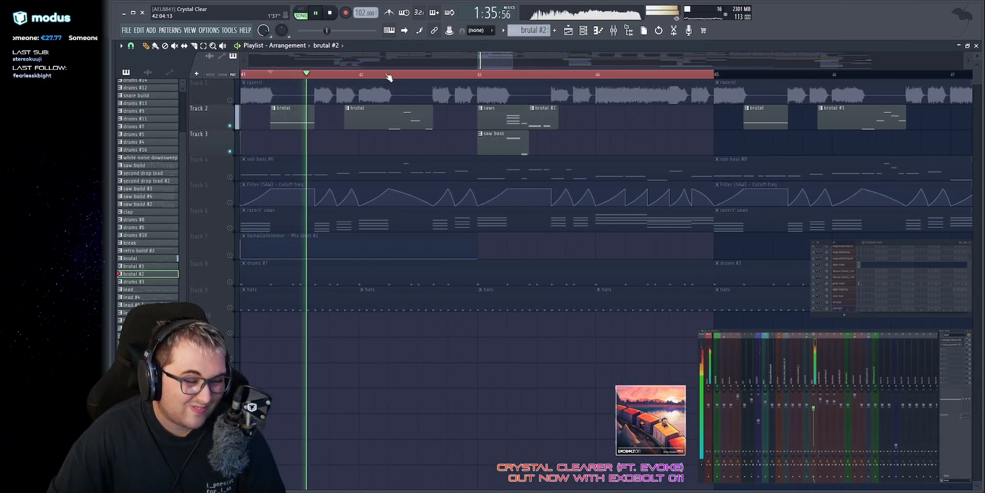
left_click(379, 75)
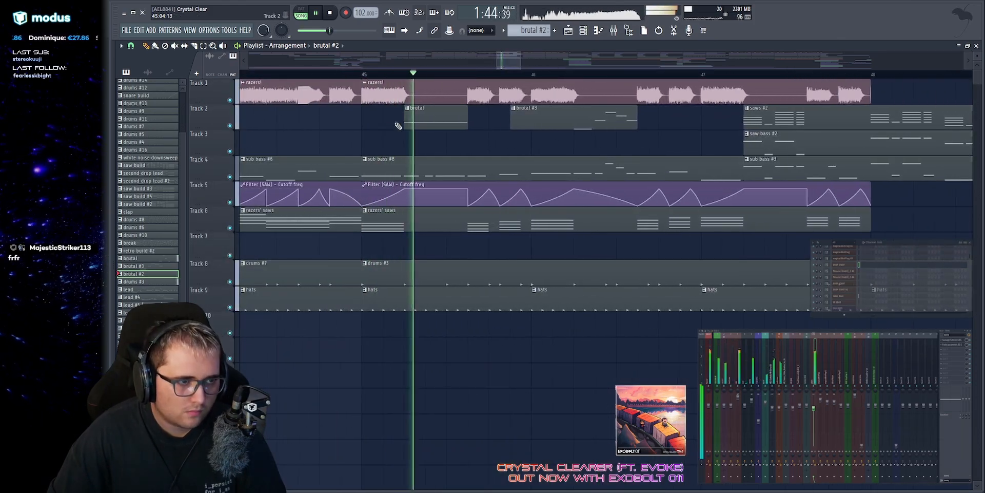
scroll(507, 68, "up", 2)
left_click(461, 121)
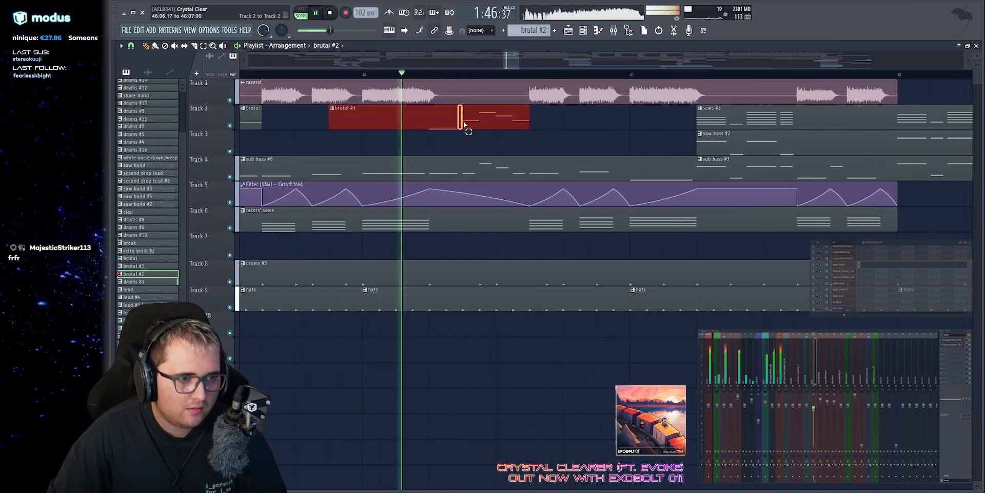
key("space")
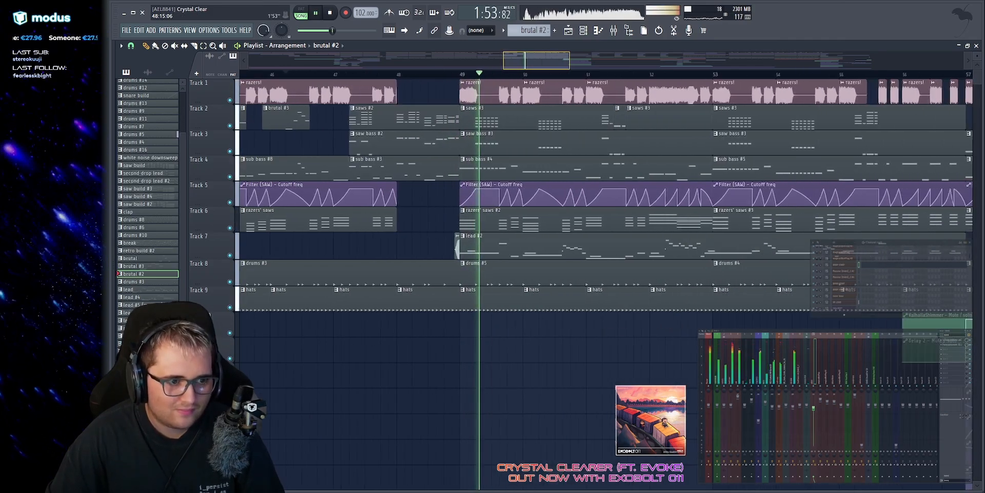
Step: Follow playback through bars 49 to 56 and examine the lead #2 clip on Track 7
scroll(540, 62, "down", 1)
left_click_drag(358, 243, 909, 255)
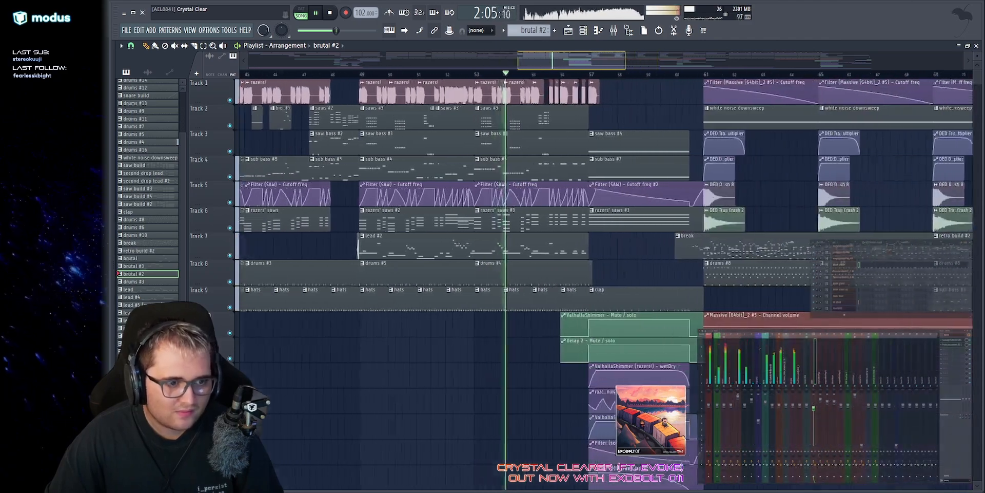
left_click_drag(399, 242, 476, 252)
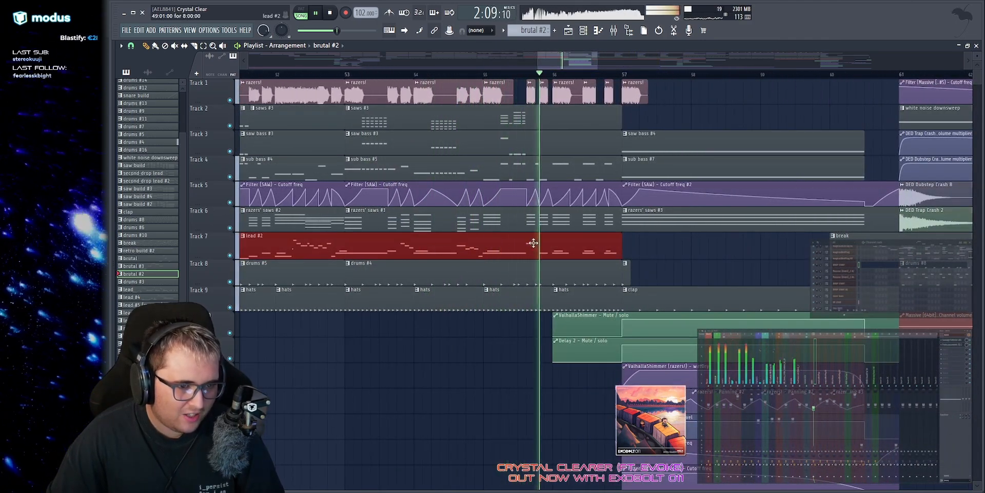
left_click_drag(544, 247, 604, 251)
key("ctrl+d")
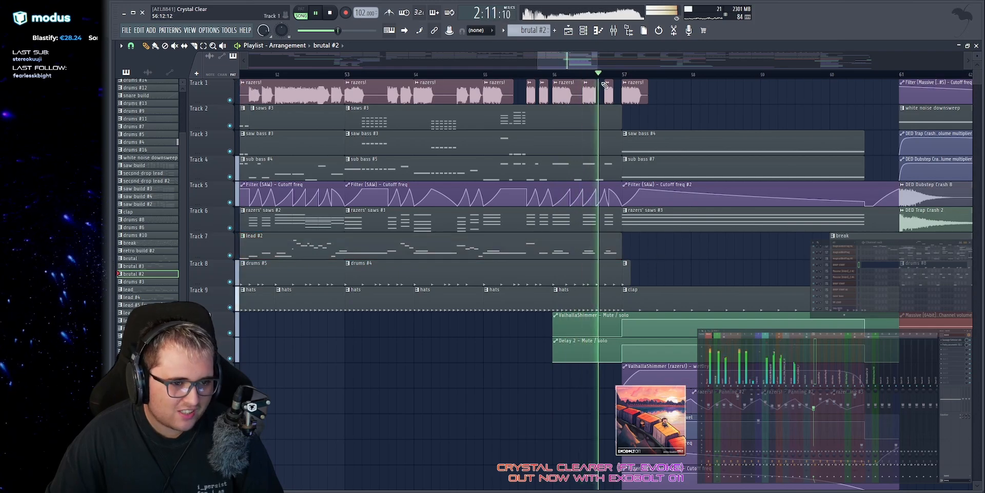
Step: Examine the clap clip and the filter, panning and ValhallaShimmer automation clips during playback of bars 57 to 60
left_click_drag(594, 60, 560, 61)
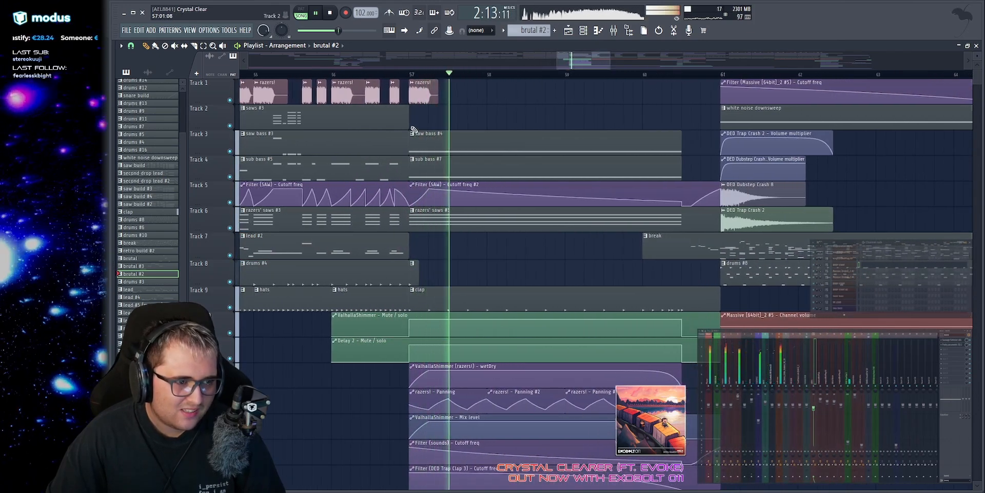
left_click_drag(414, 127, 635, 243)
left_click(646, 115, "ctrl")
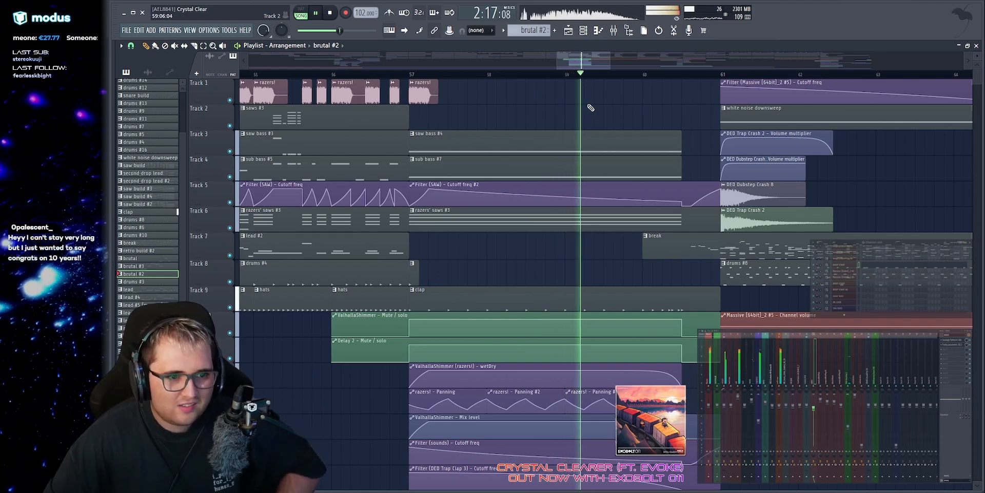
scroll(610, 106, "up", 2)
scroll(582, 99, "down", 4)
left_click(407, 200)
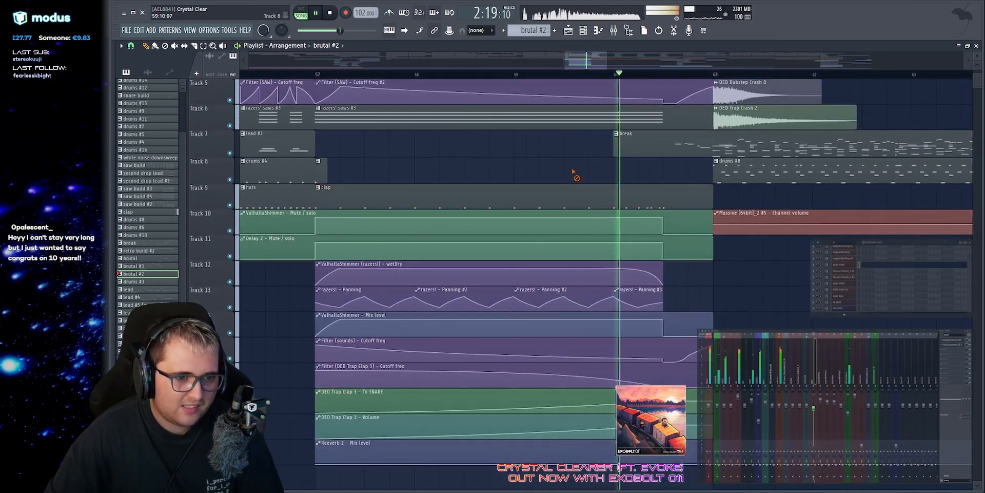
scroll(545, 102, "down", 3)
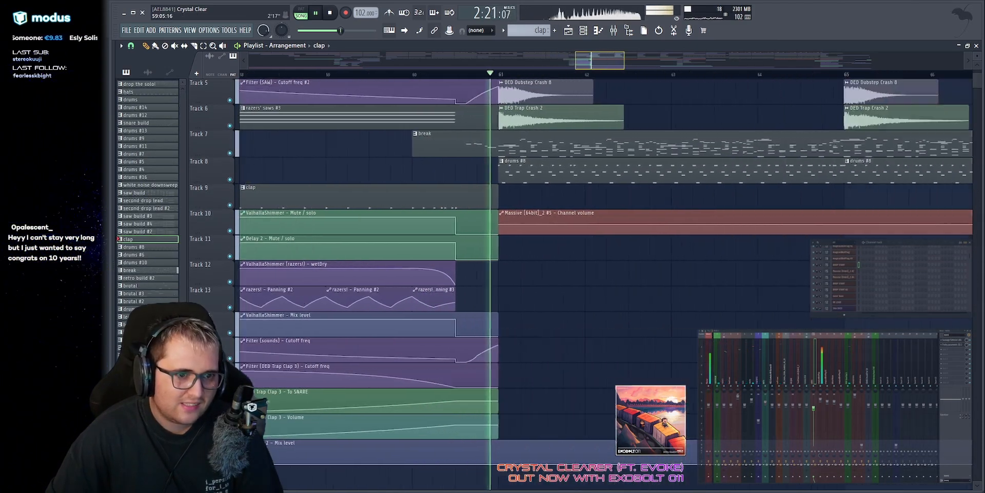
Step: Replay the breakdown's transition into bar 61 and follow the break and drums #8 clips
scroll(535, 149, "up", 4)
key("space")
key("space")
mouse_move(428, 67)
left_mouse_down()
mouse_move(417, 54)
mouse_move(411, 68)
mouse_move(442, 57)
left_mouse_up()
scroll(481, 213, "down", 4)
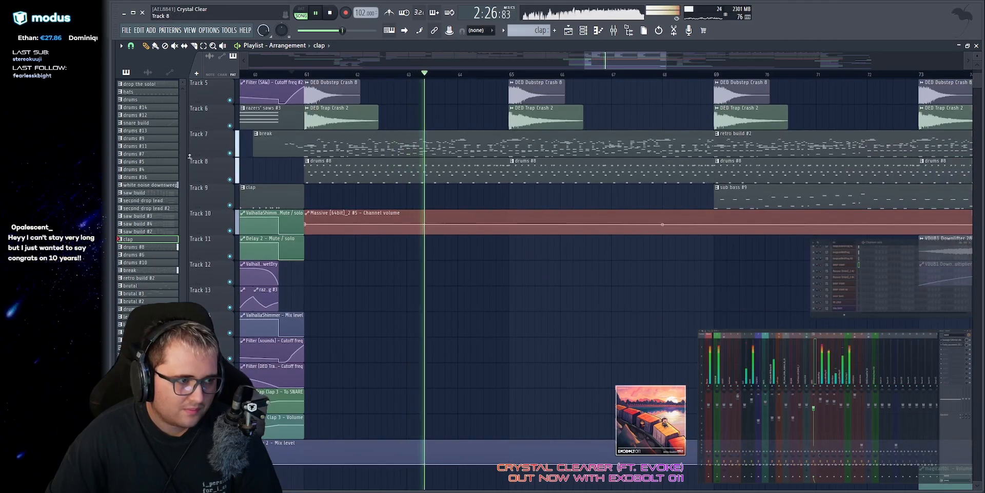
Step: Enlarge Track 7 to examine the break clip's notes, and open the pattern's 3x Osc #2 piano roll
left_click_drag(203, 157, 203, 344)
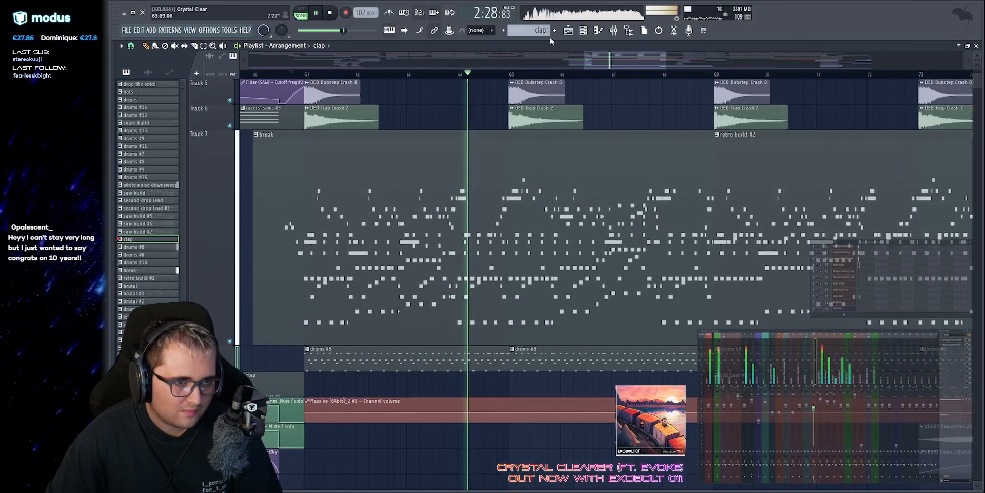
scroll(426, 215, "down", 1)
scroll(426, 215, "up", 2)
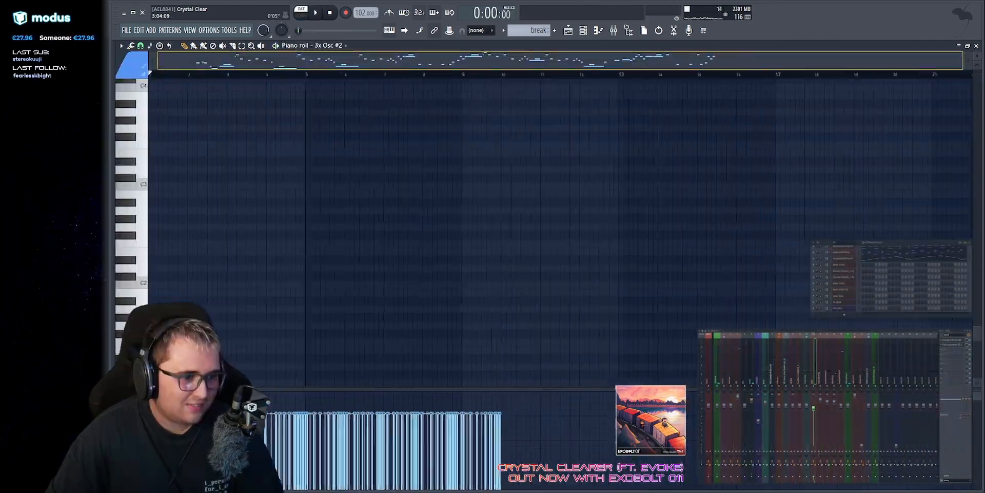
Step: Play the break pattern from its start and examine the 3x Osc #2 melody notes in the piano roll
scroll(409, 140, "up", 2)
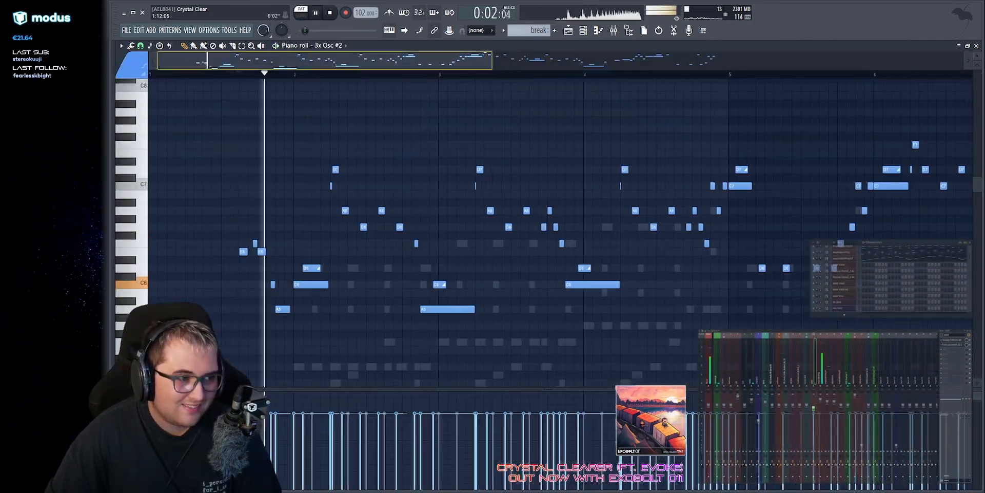
scroll(559, 231, "up", 1)
scroll(291, 60, "down", 1)
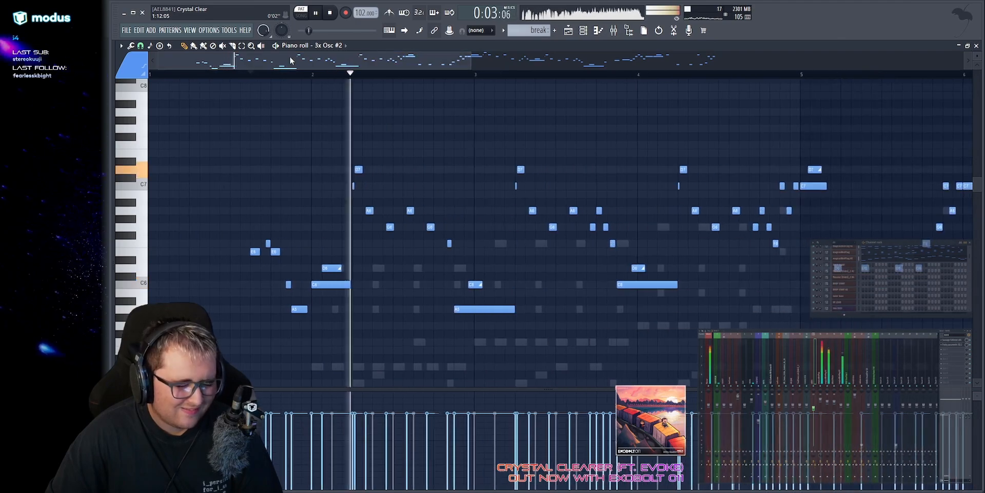
Step: Stop the 3x Osc #2 melody playback and examine the magical8bitPlug #2 oscillator and envelope settings
scroll(290, 60, "up", 1)
scroll(884, 282, "up", 3)
key("space")
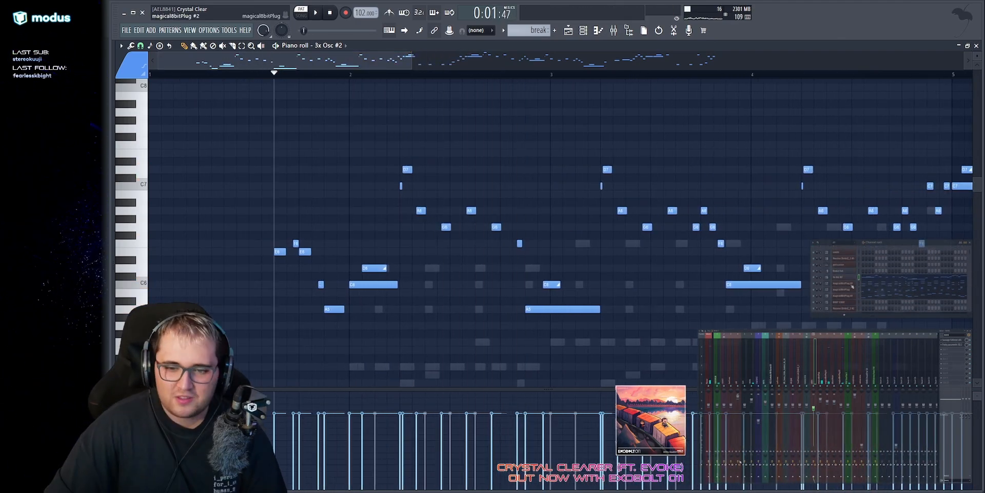
left_click(853, 286)
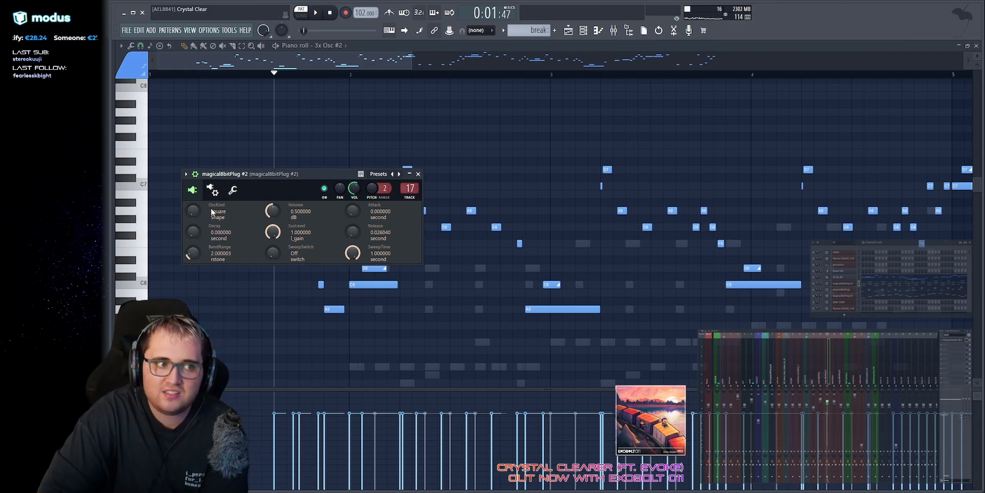
left_click_drag(267, 194, 503, 124)
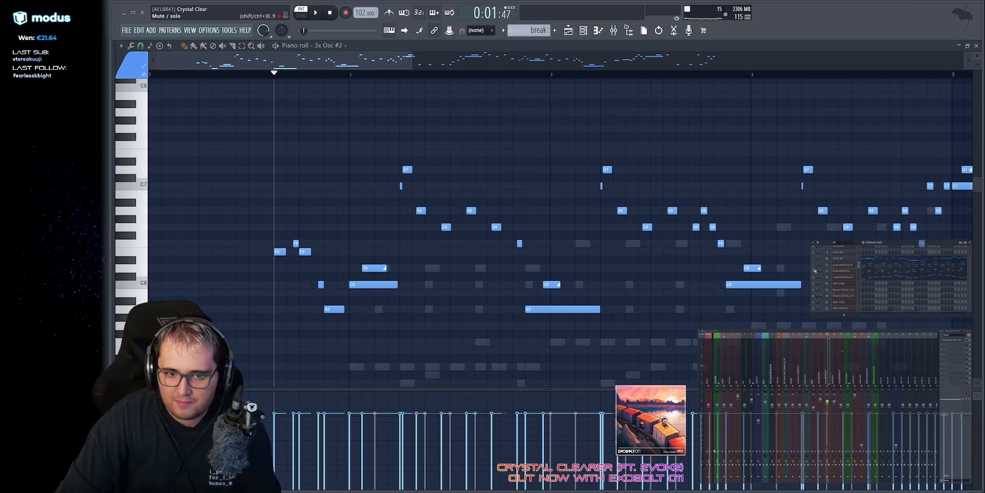
Step: Play the break pattern and examine the magical8bitPlug #3 arpeggio notes in the piano roll
left_click(879, 277)
key("space")
scroll(532, 208, "down", 3)
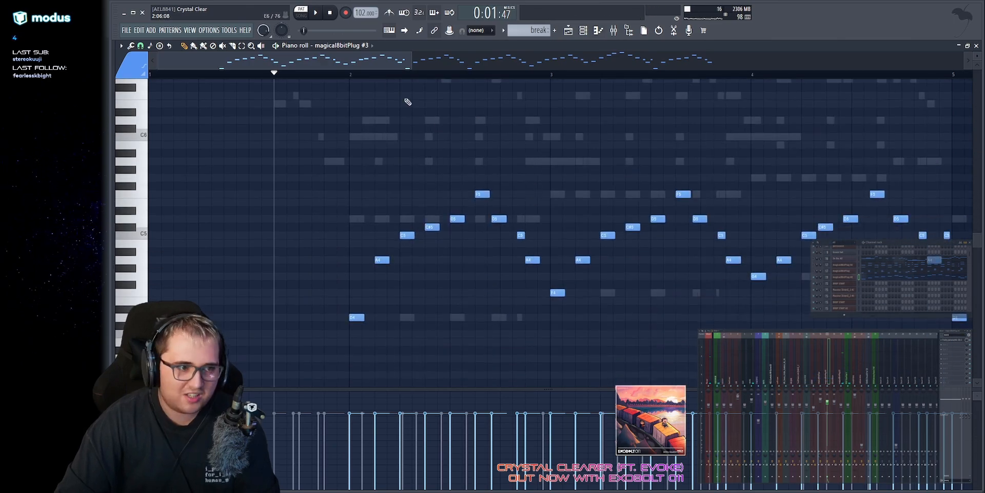
scroll(338, 77, "up", 2)
left_click_drag(205, 143, 517, 360)
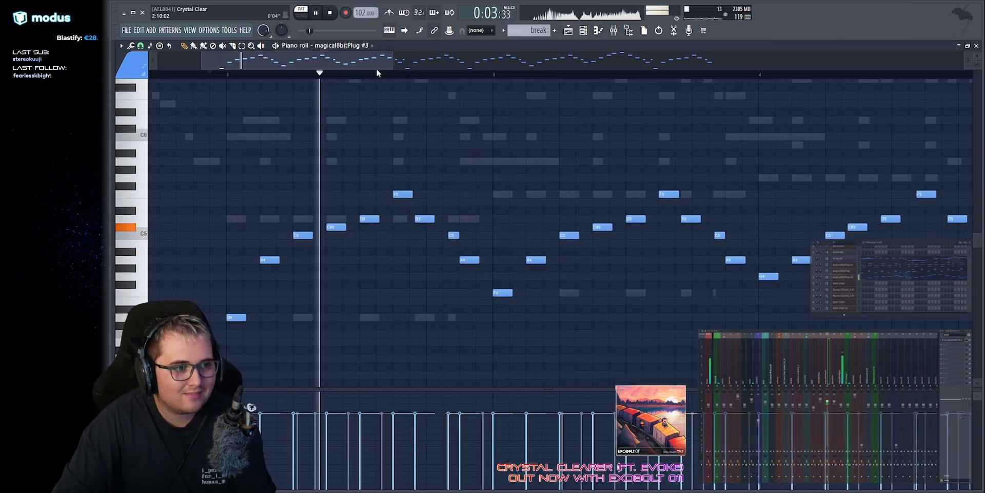
scroll(362, 60, "down", 2)
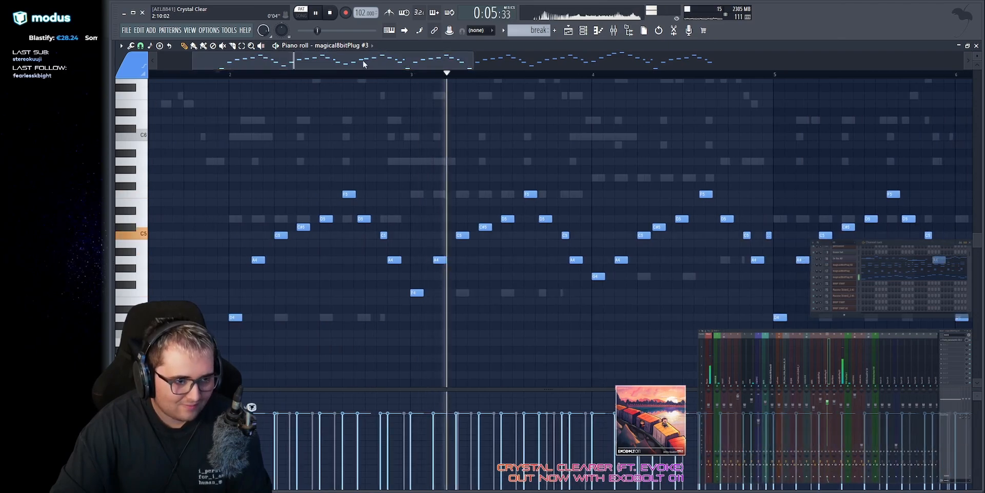
key("space")
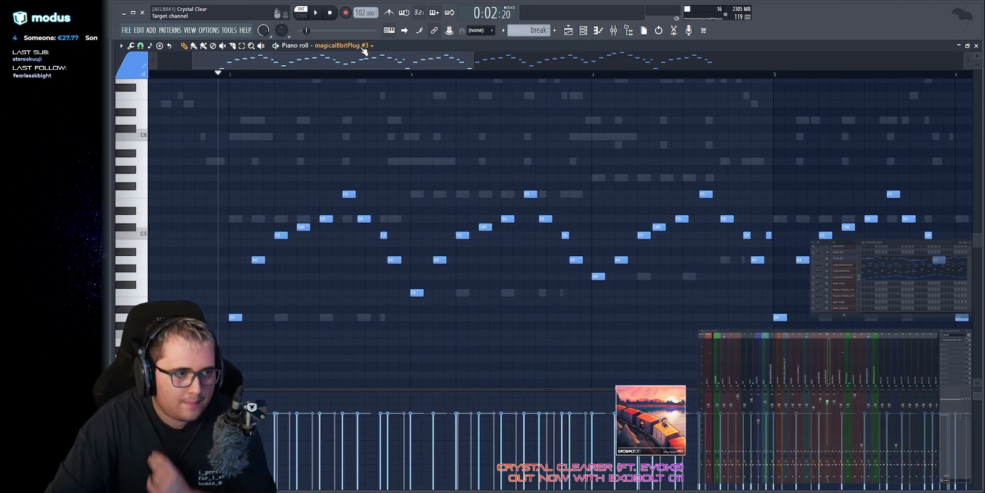
Step: Replay the break pattern and examine the magical8bitPlug and magical8bitPlug #2 notes across the whole phrase
key("space")
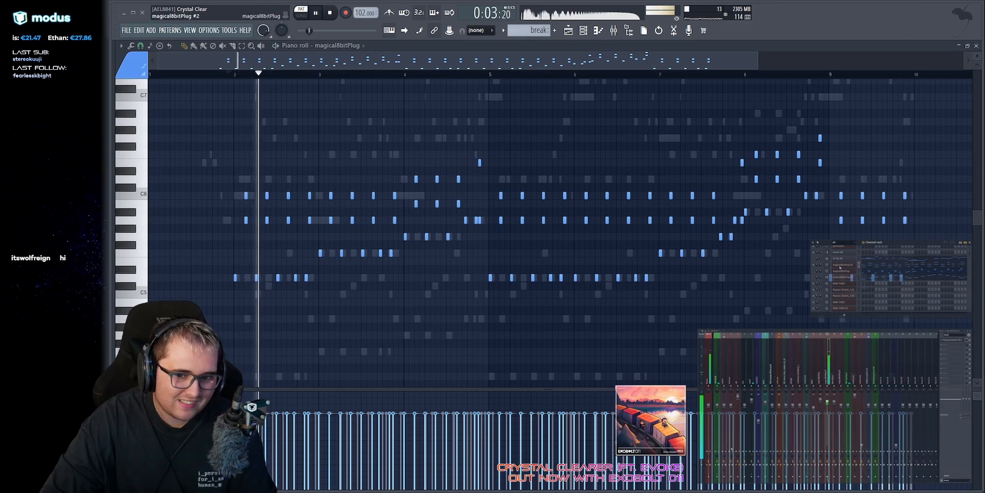
left_click(862, 263)
scroll(733, 235, "down", 2)
scroll(616, 185, "up", 2)
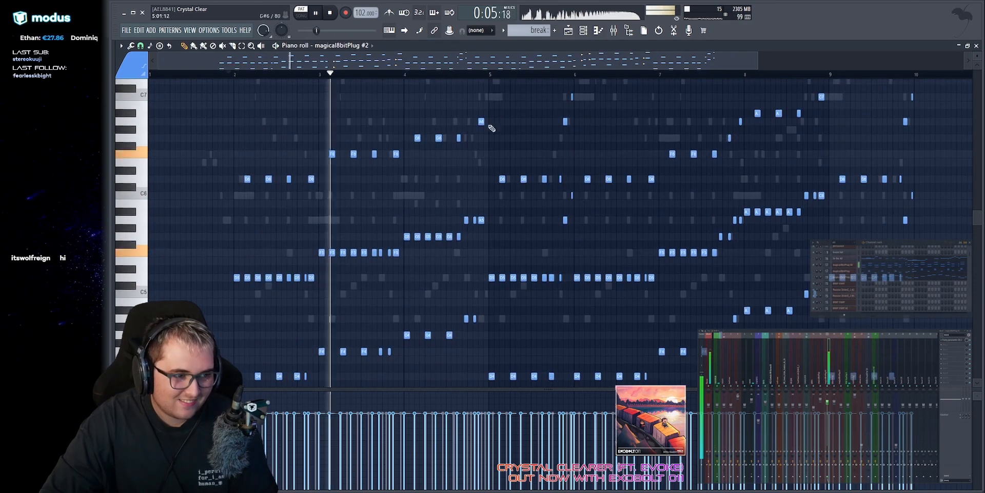
scroll(391, 61, "up", 5)
key("space")
scroll(449, 182, "down", 3)
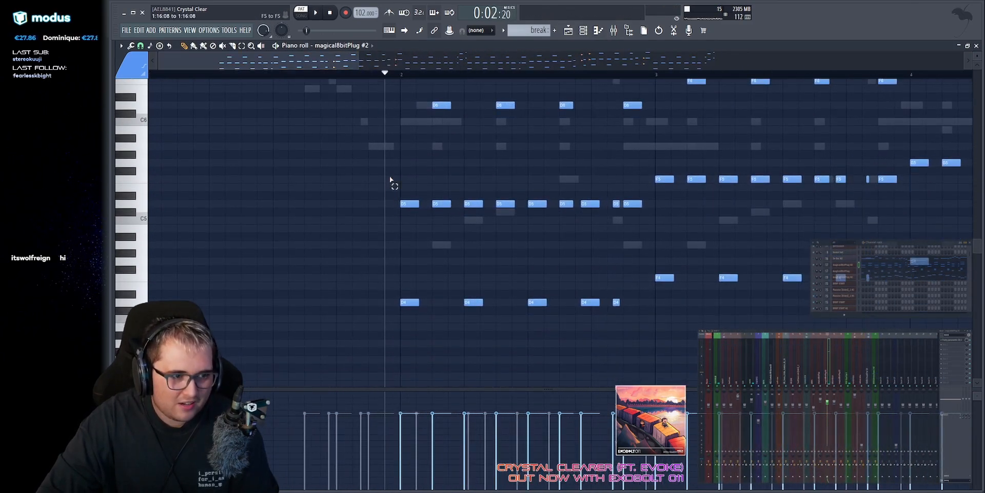
scroll(391, 180, "up", 1)
left_click_drag(357, 61, 405, 60)
scroll(328, 326, "down", 3)
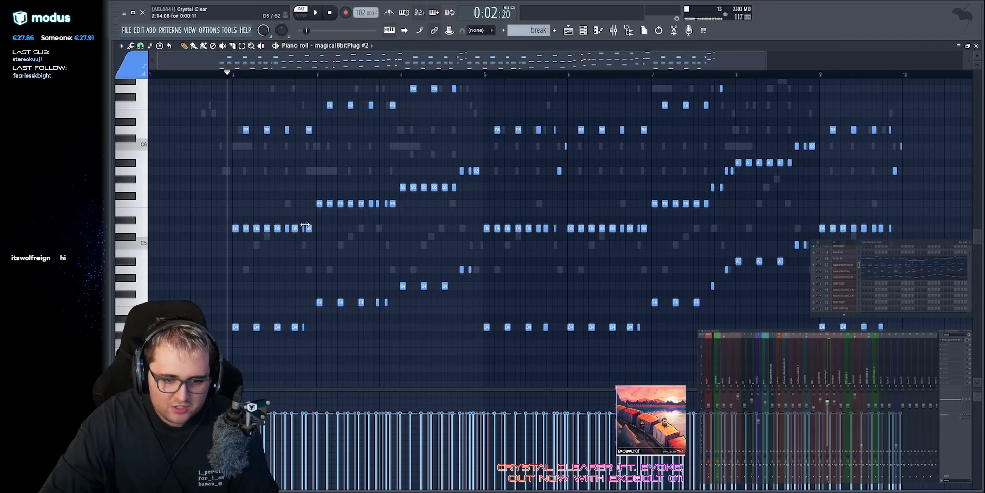
Step: Try all the magical8bitPlug #2 notes one octave higher
key("ctrl+a")
left_click_drag(234, 326, 493, 269)
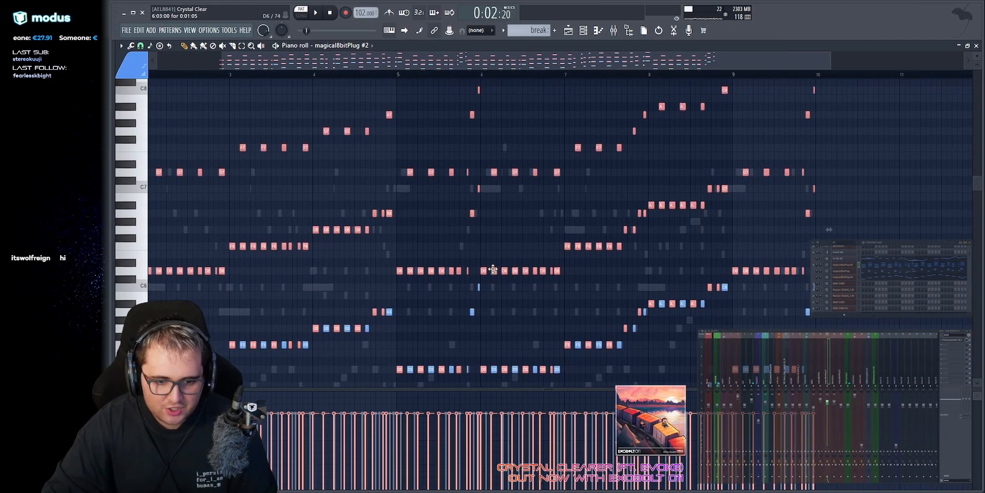
key("ctrl+Down")
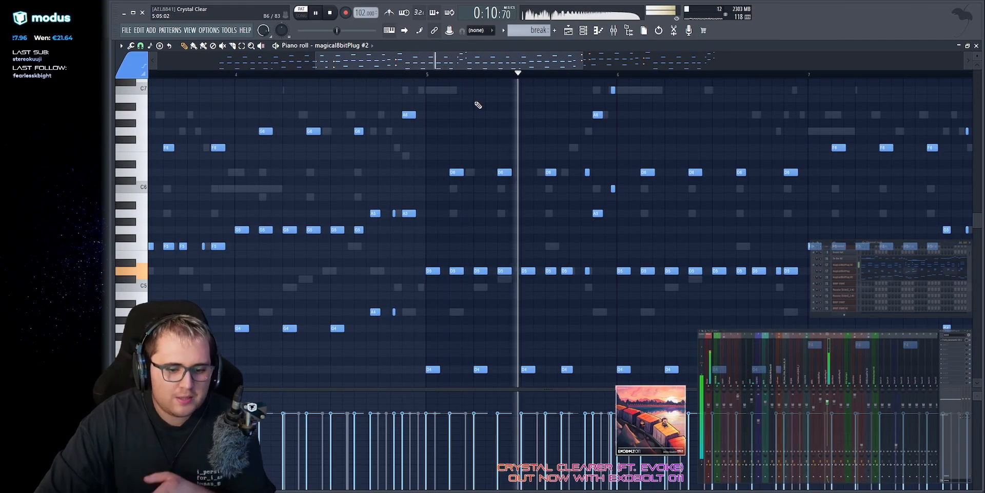
Step: Examine the magical8bitPlug #2 notes from bar 5 onwards during playback of the break pattern
left_click_drag(430, 61, 480, 62)
key("space")
scroll(462, 141, "up", 3)
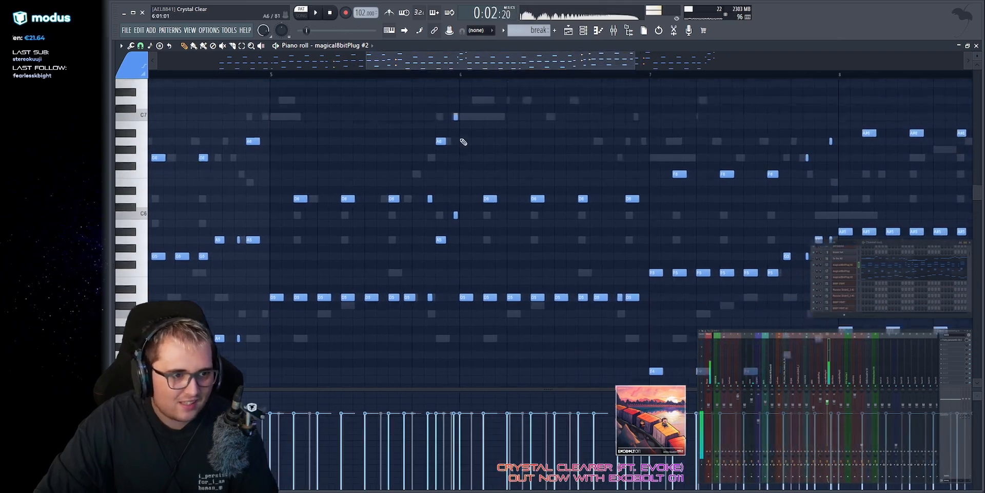
left_click(401, 77)
scroll(403, 77, "up", 2)
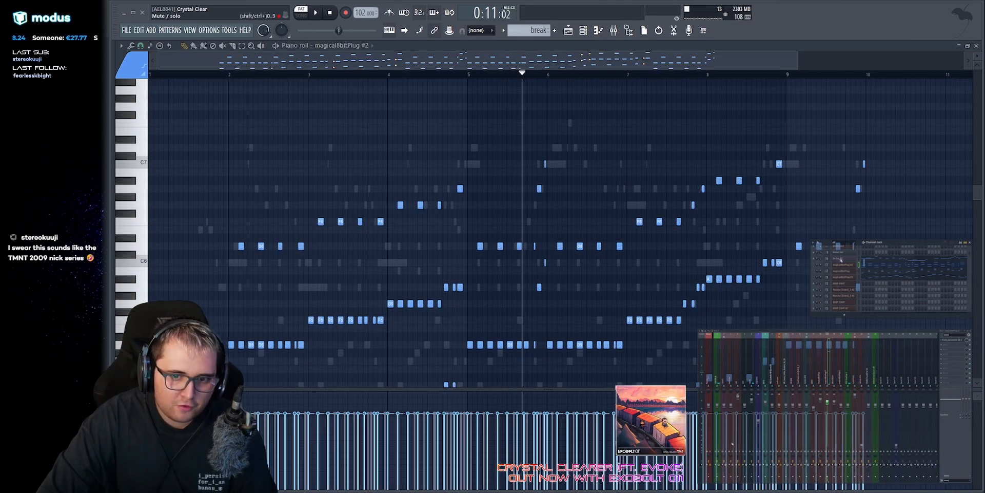
Step: Reopen the 3x Osc #2 piano roll and follow its melody notes through bars 1 to 4 during playback
left_click(840, 259)
left_click(864, 258)
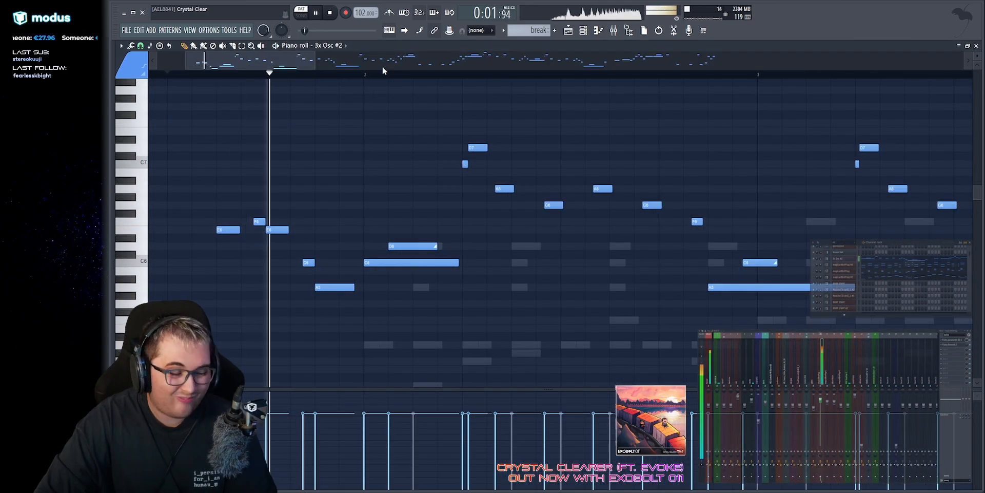
scroll(383, 70, "down", 2)
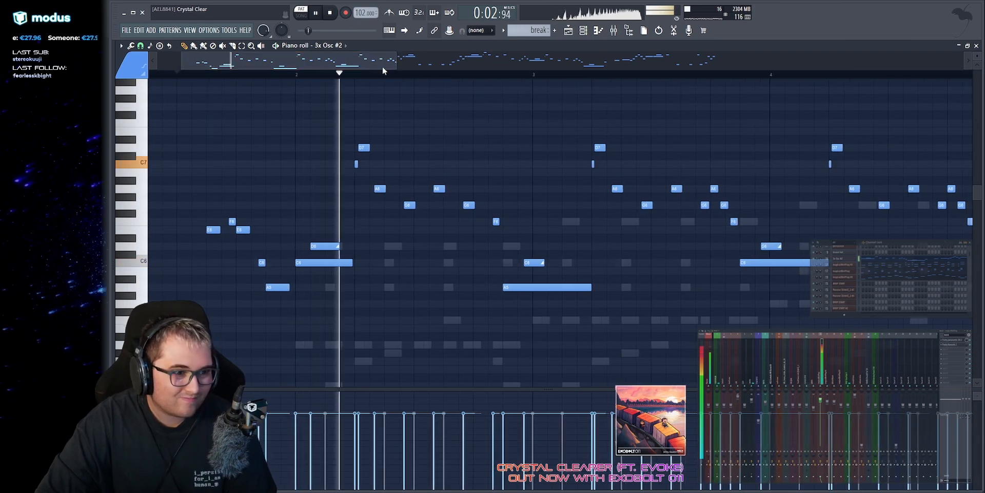
scroll(383, 70, "down", 2)
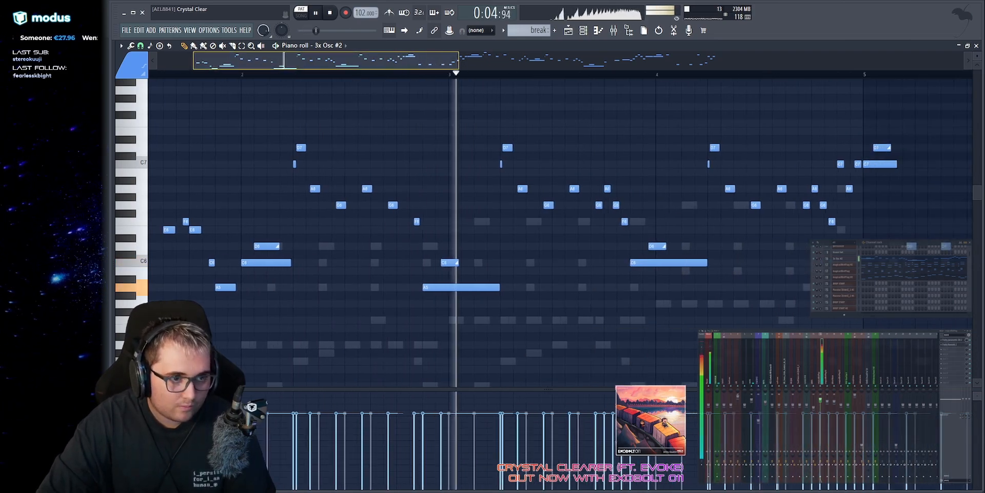
mouse_move(383, 71)
left_mouse_down()
mouse_move(374, 70)
mouse_move(407, 70)
left_mouse_up()
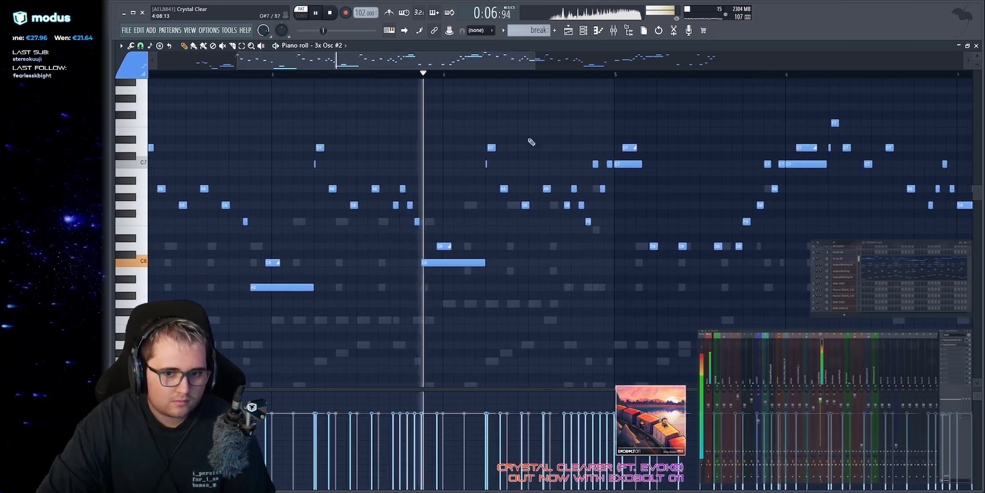
Step: Inspect the 3x Osc #2 oscillator settings and replay its melody with the full phrase in view
left_click(850, 258)
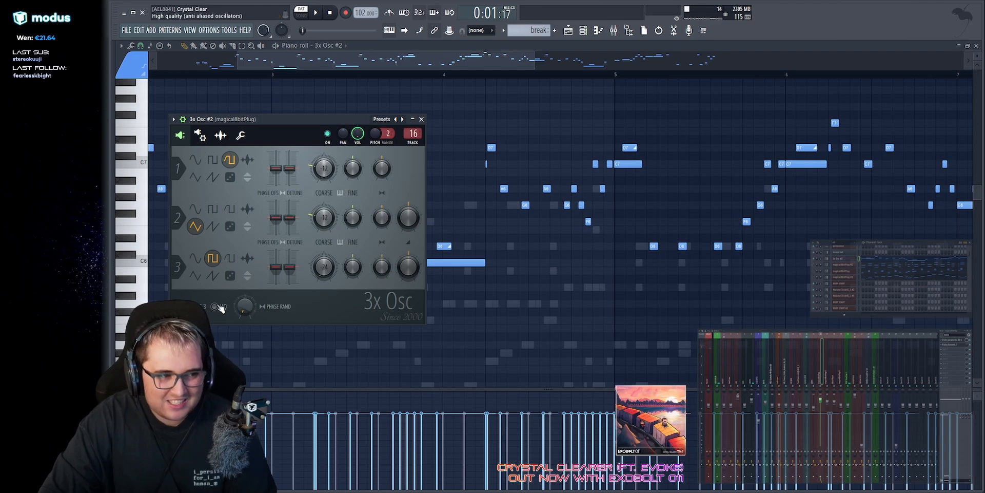
left_click_drag(288, 116, 400, 112)
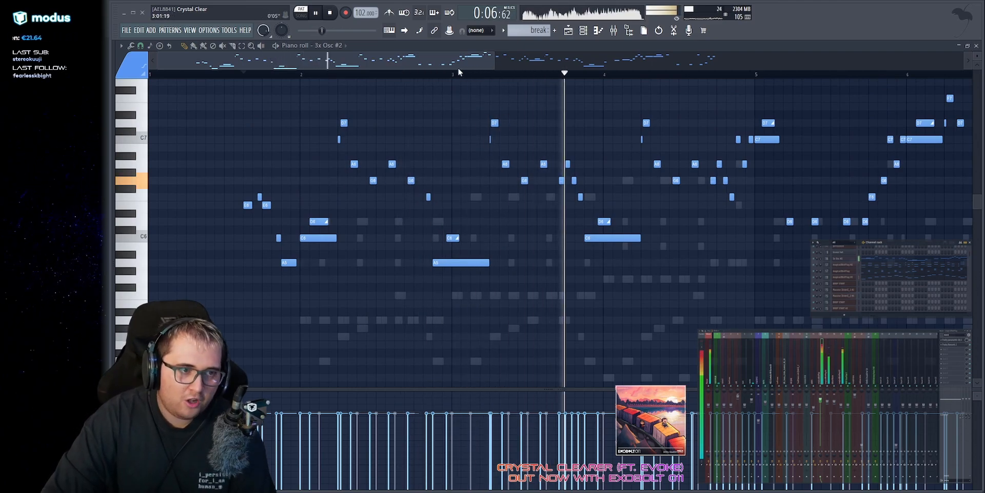
scroll(459, 64, "down", 2)
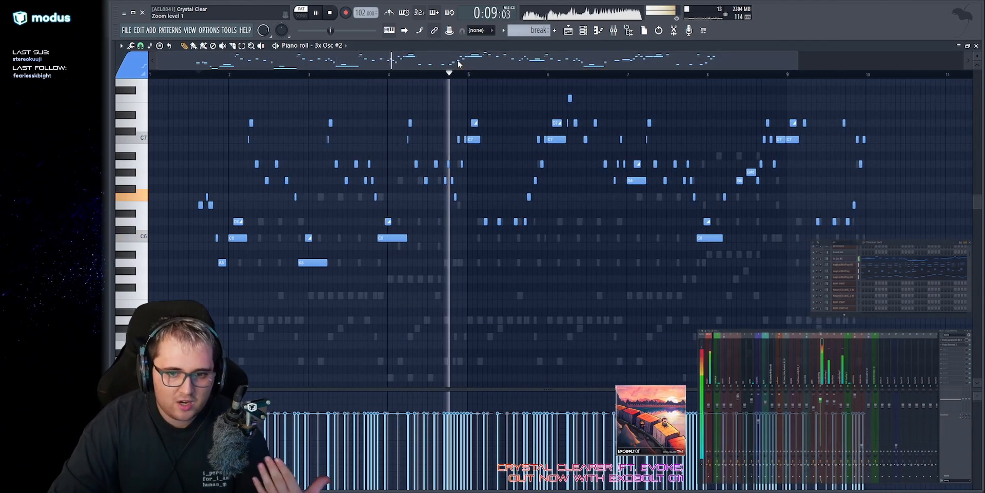
scroll(463, 61, "up", 2)
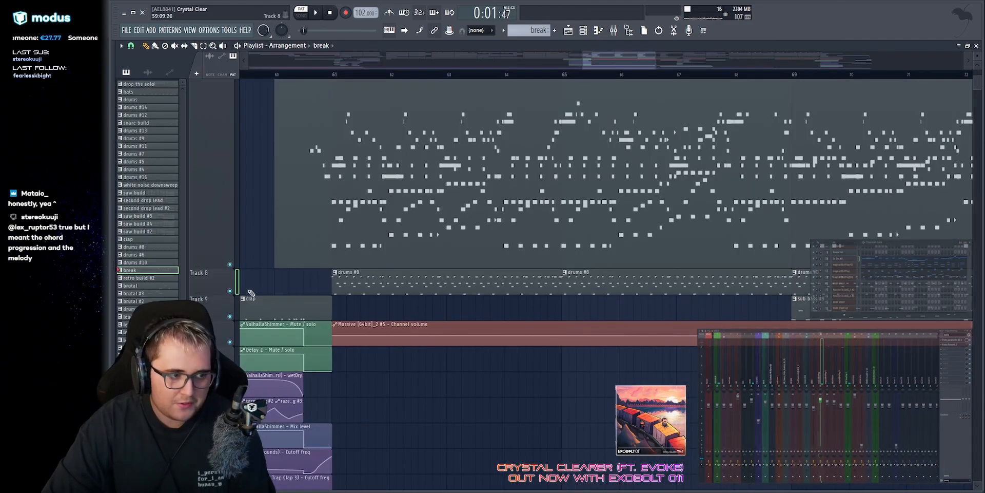
Step: Play the arrangement from bar 61 with the break track muted, and select the drums #8 pattern
scroll(297, 235, "up", 1)
scroll(332, 202, "down", 2)
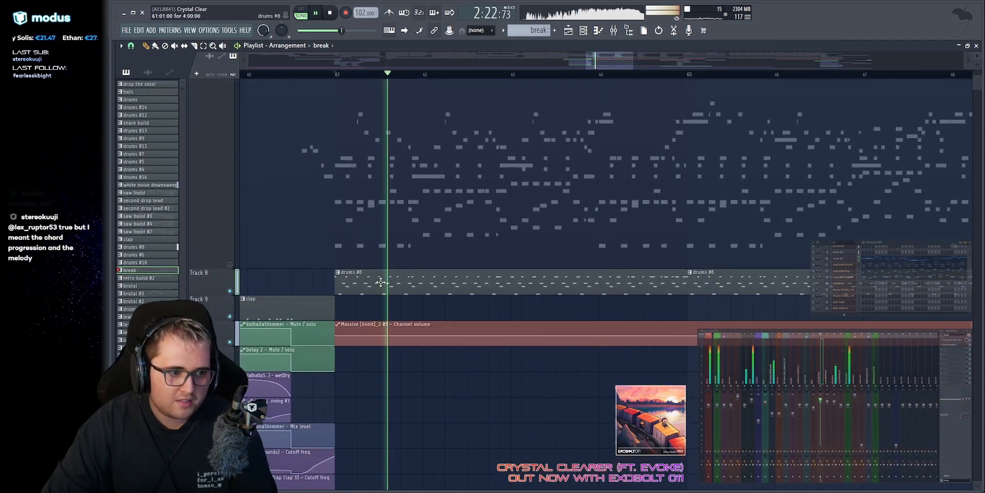
left_click(380, 283)
scroll(569, 269, "down", 1)
scroll(659, 280, "down", 2)
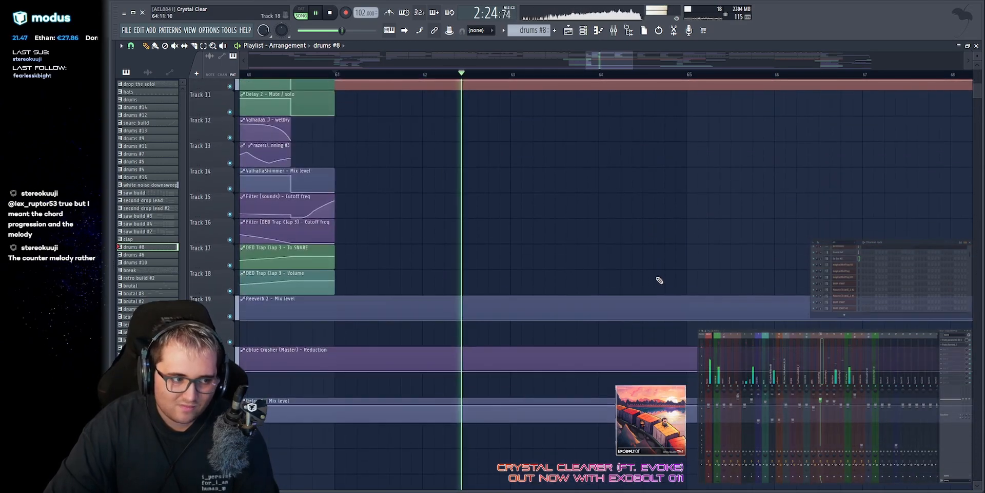
scroll(605, 252, "up", 2)
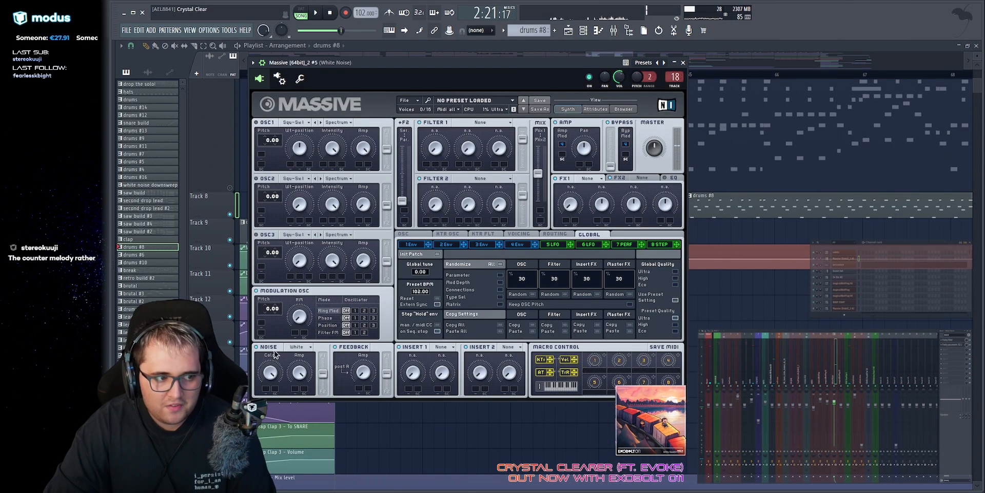
Step: Close the white noise Massive instrument and examine the drums #8 percussion channel's FPC pads and its ride and hi-hat notes
key("Escape")
key("space")
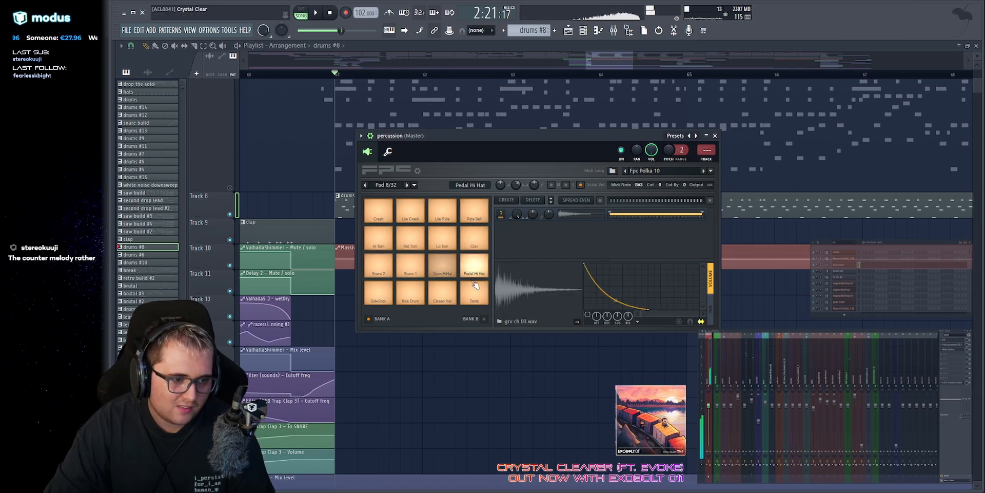
key("F7")
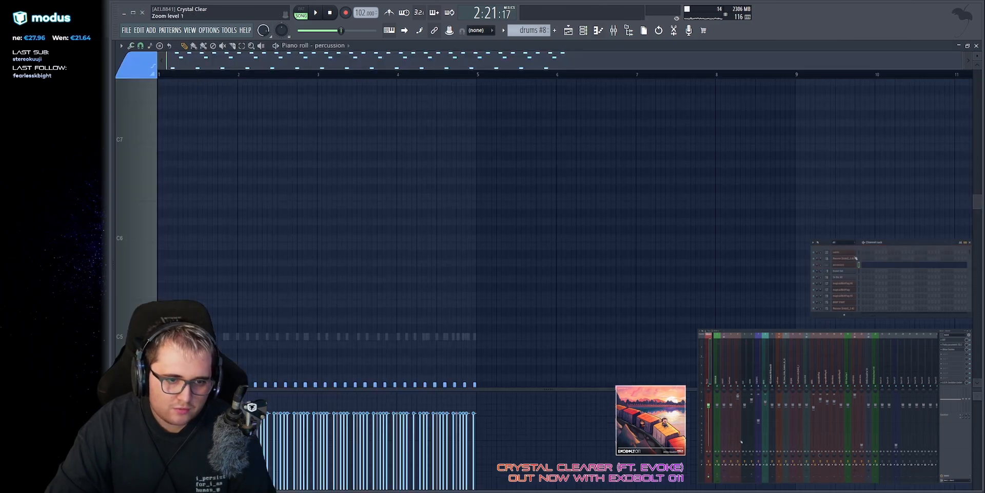
key("space")
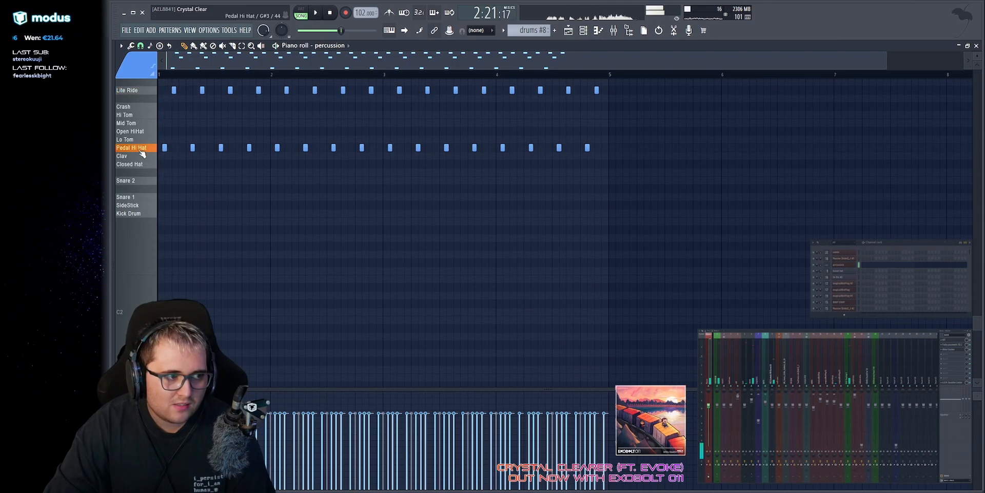
scroll(143, 159, "up", 4)
Step: Play the drums #8 pattern while examining the DED DnB Kick 3 notes, and open the house hat notes
scroll(145, 164, "up", 3, "ctrl")
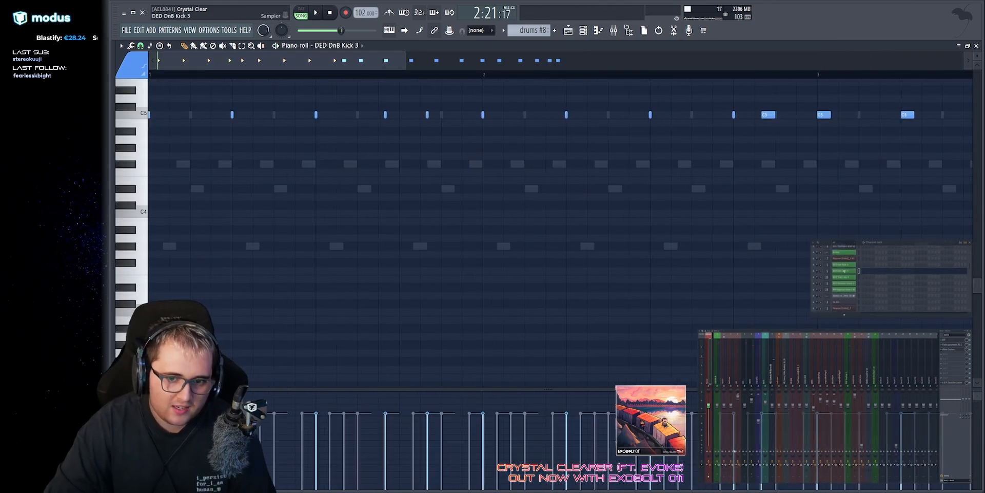
key("space")
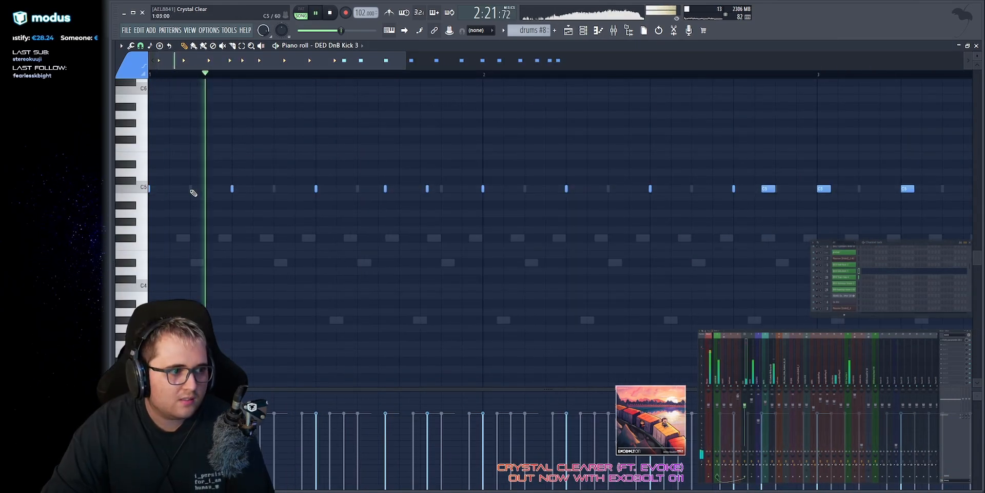
right_click(191, 190)
right_click(191, 189)
key("space")
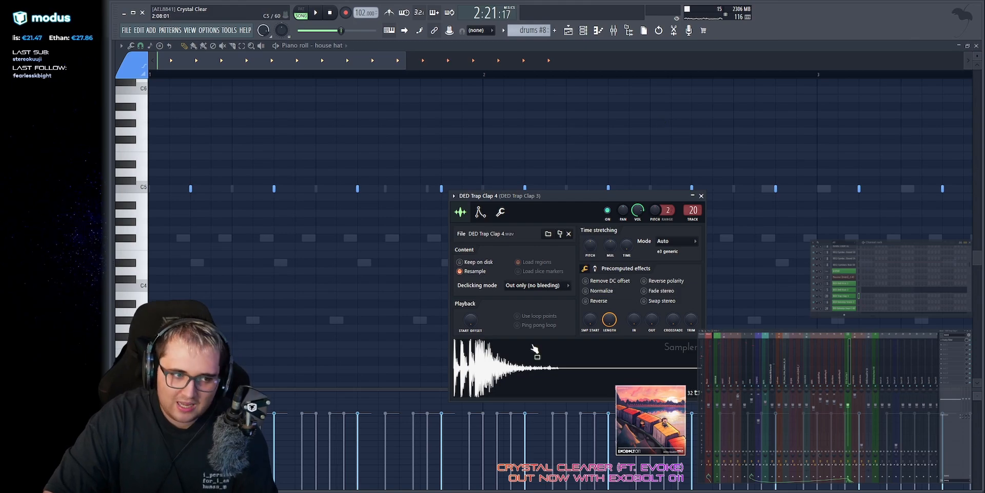
Step: Return to the playlist and solo Track 9 to listen to the sub bass #9 clip from bar 69
key("F5")
scroll(558, 60, "down", 3)
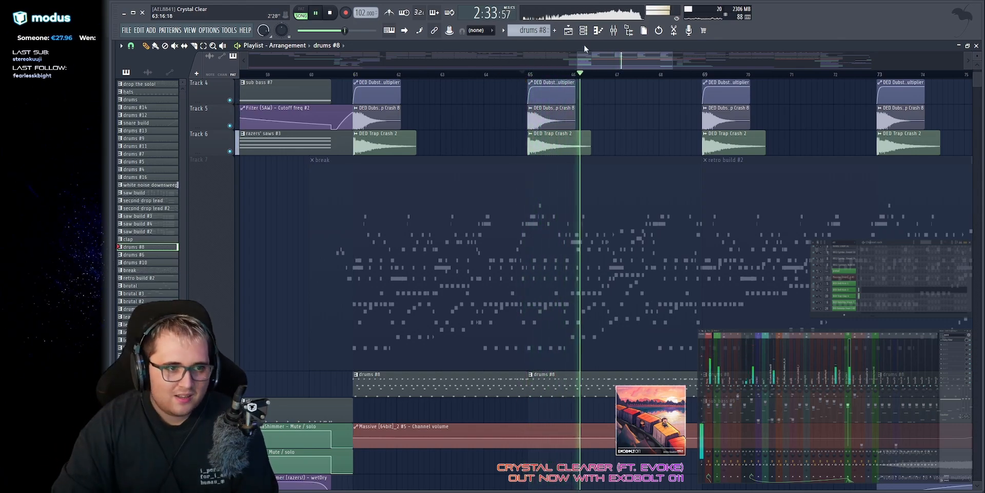
left_click_drag(601, 56, 627, 60)
right_click(229, 366)
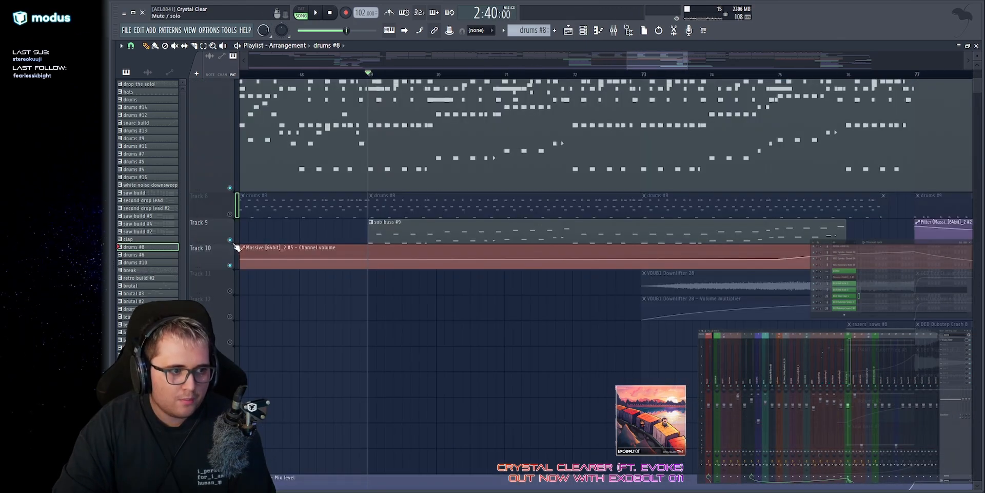
right_click(230, 241)
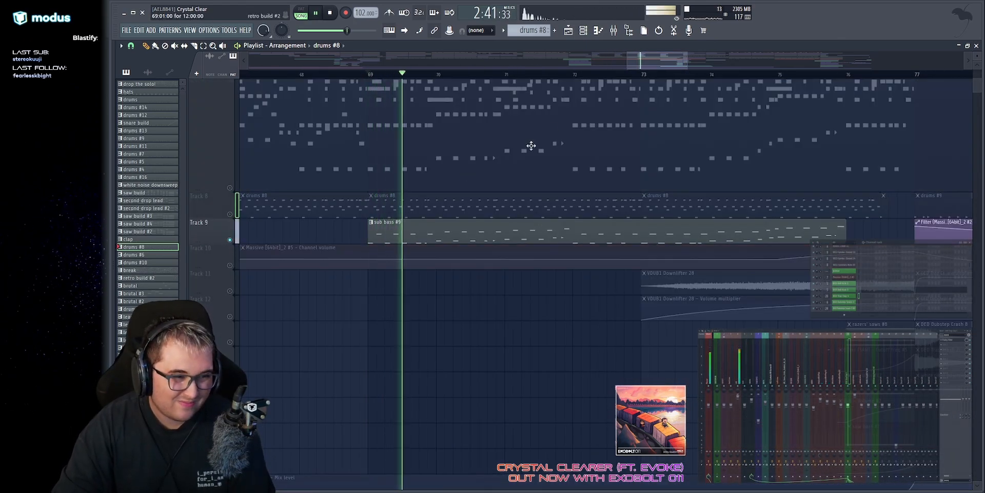
Step: Listen to the soloed sub bass #9 clip up to bar 71 and select the retro build #2 pattern
scroll(648, 421, "down", 3)
scroll(648, 421, "up", 3)
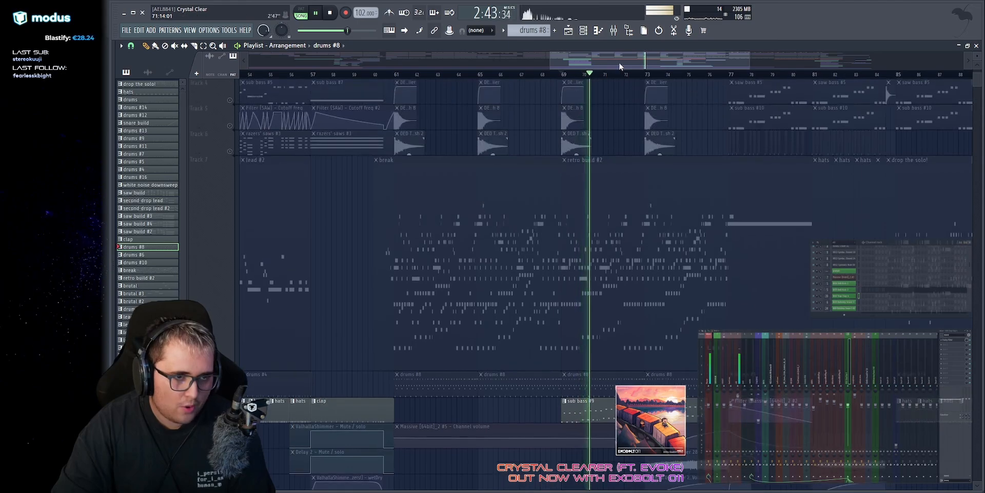
scroll(631, 390, "up", 2)
scroll(553, 355, "down", 3)
scroll(552, 248, "up", 3)
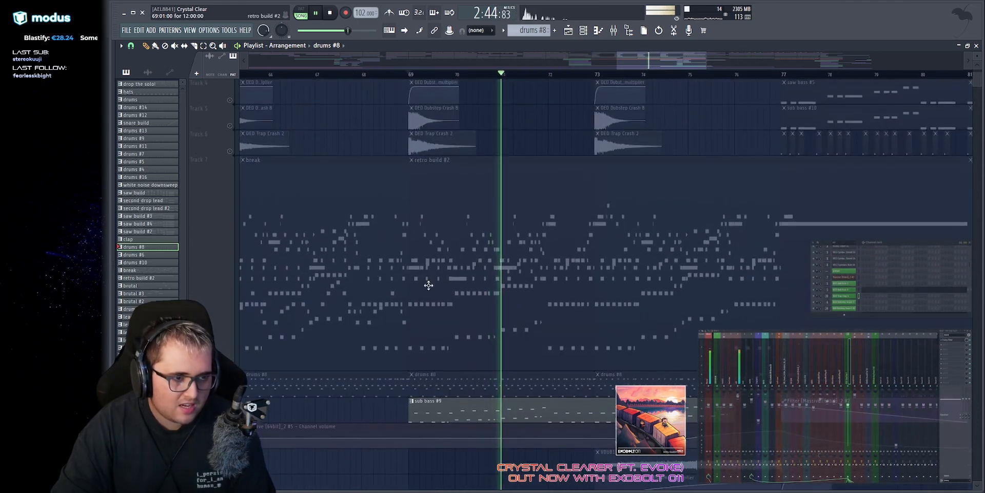
double_click(431, 190)
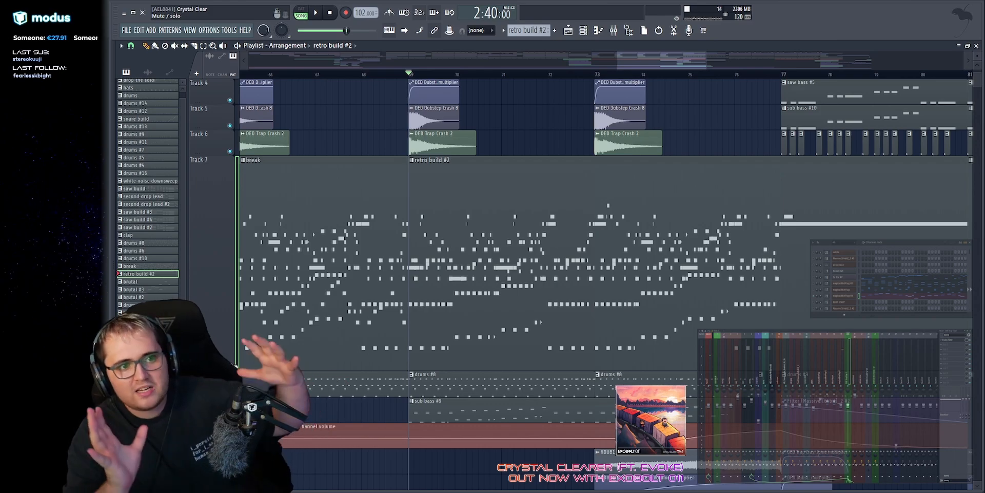
Step: Play the arrangement from bar 69 with all tracks enabled to hear retro build #2 together with the sub bass
key("space")
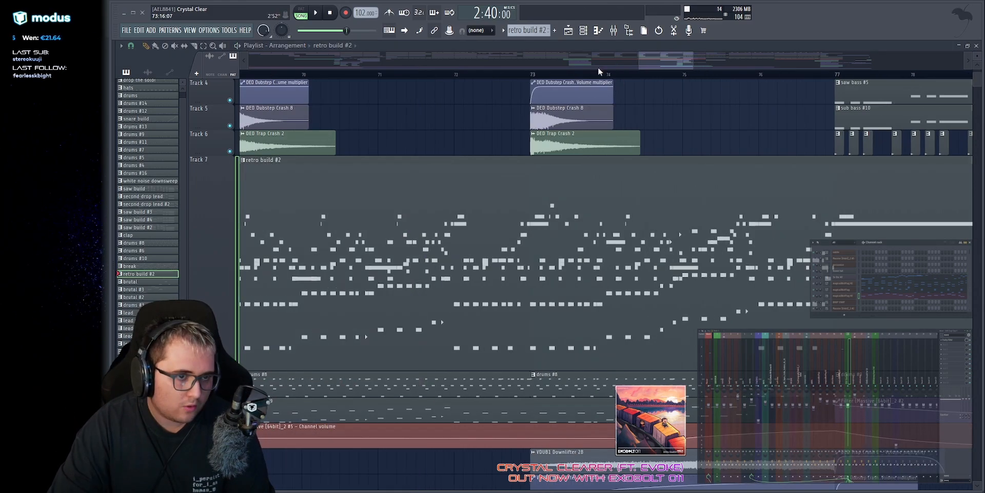
key("space")
scroll(598, 67, "down", 2)
scroll(598, 154, "up", 1)
left_click_drag(452, 220, 452, 206)
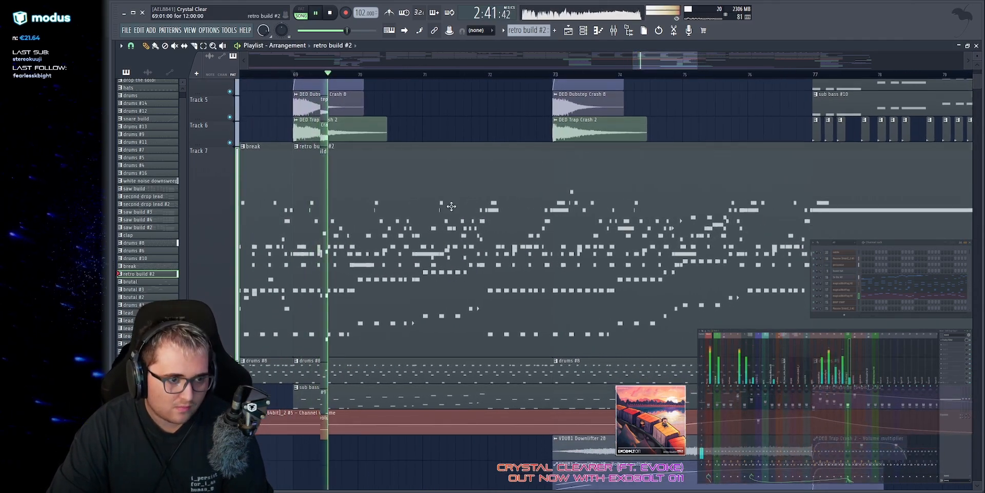
scroll(453, 205, "down", 3)
scroll(452, 206, "up", 2)
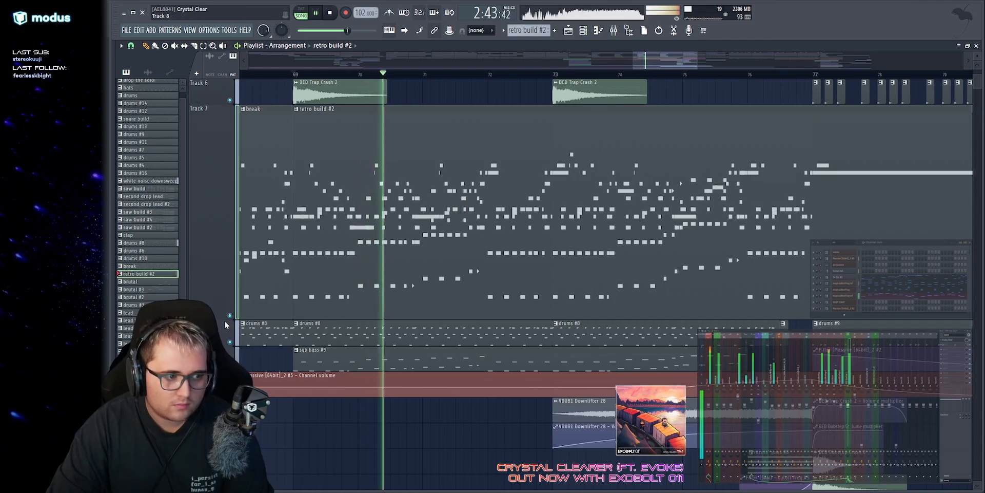
Step: Isolate Tracks 7 and 9 with the Reeverb 2 mix level automation and play retro build #2 with sub bass #9
key("space")
right_click(229, 316)
left_click(229, 367)
scroll(277, 330, "down", 8)
left_click(230, 367)
key("space")
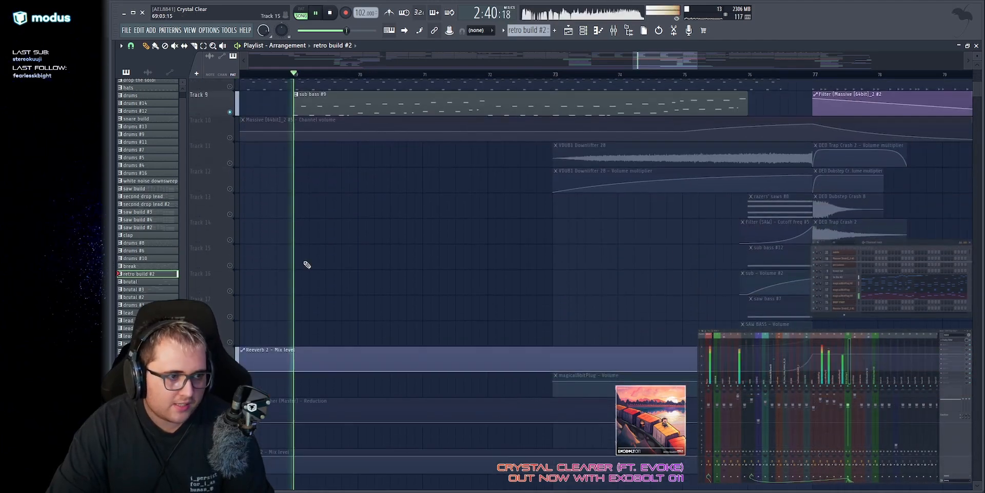
scroll(307, 264, "up", 4)
left_click_drag(268, 223, 763, 223)
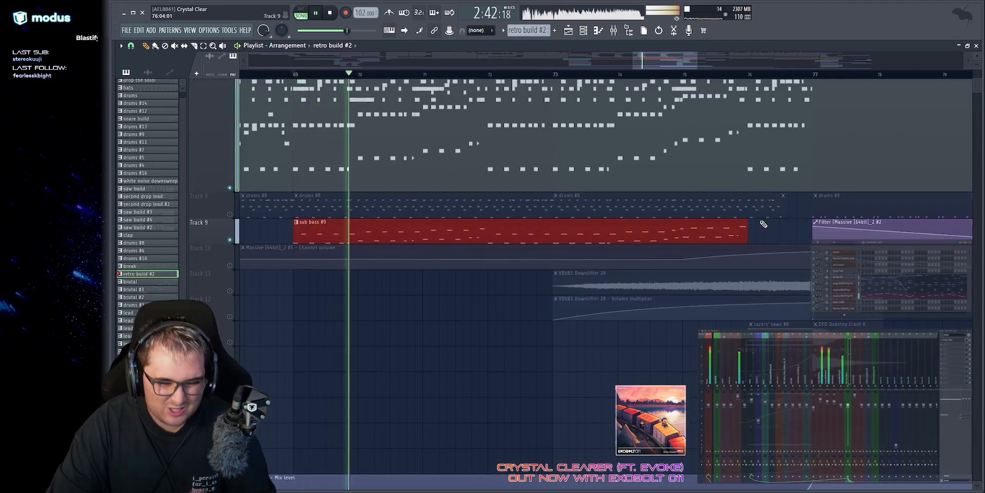
Step: Stop playback and bring all playlist tracks back from solo
key("space")
scroll(292, 248, "down", 8)
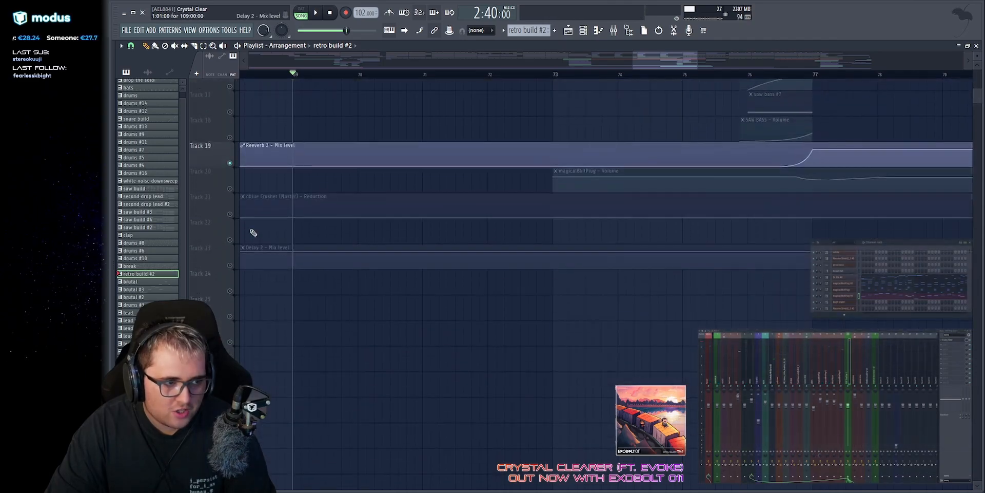
left_click(230, 266)
right_click(230, 241)
scroll(430, 242, "up", 6)
key("space")
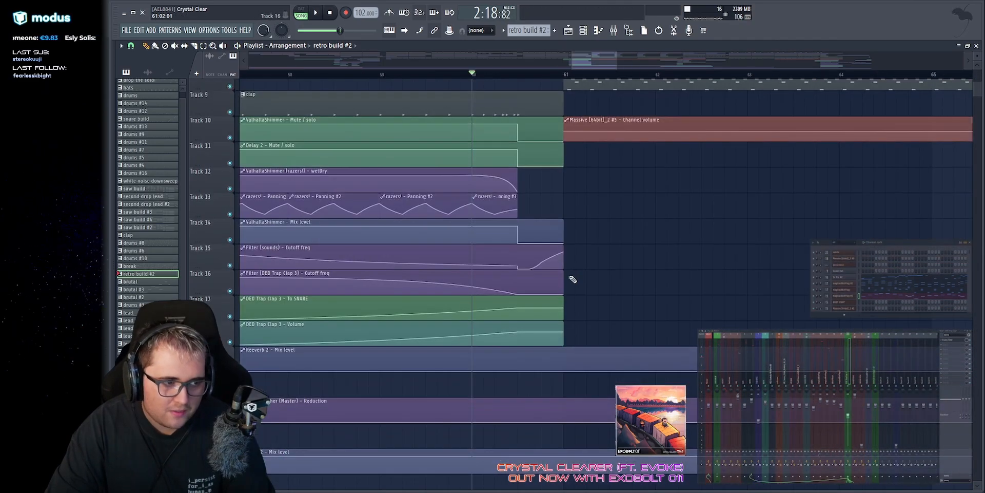
Step: Play the lead-in to the break around bars 59 and 60 while examining the clap, ValhallaShimmer and filter automation clips
key("space")
scroll(574, 278, "up", 6)
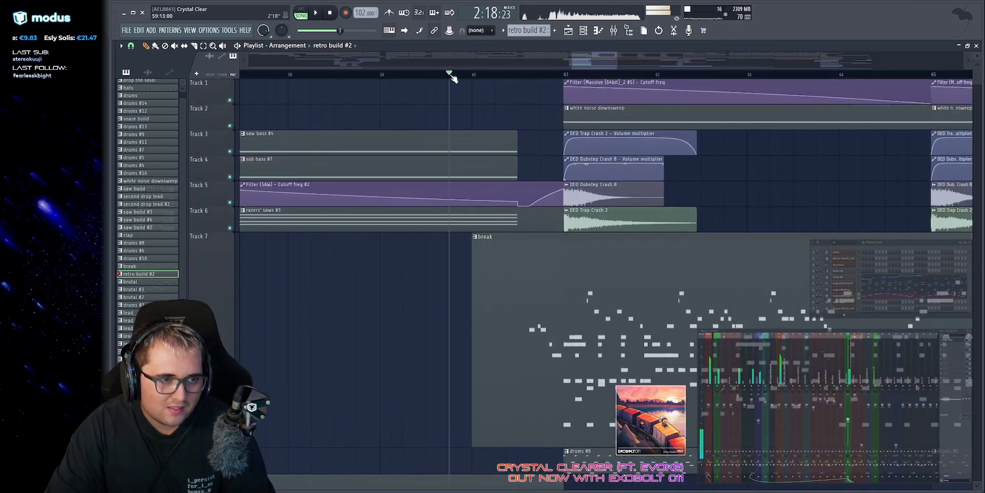
key("space")
scroll(487, 181, "down", 5)
key("space")
scroll(372, 68, "left", 2)
key("space")
left_click(392, 76)
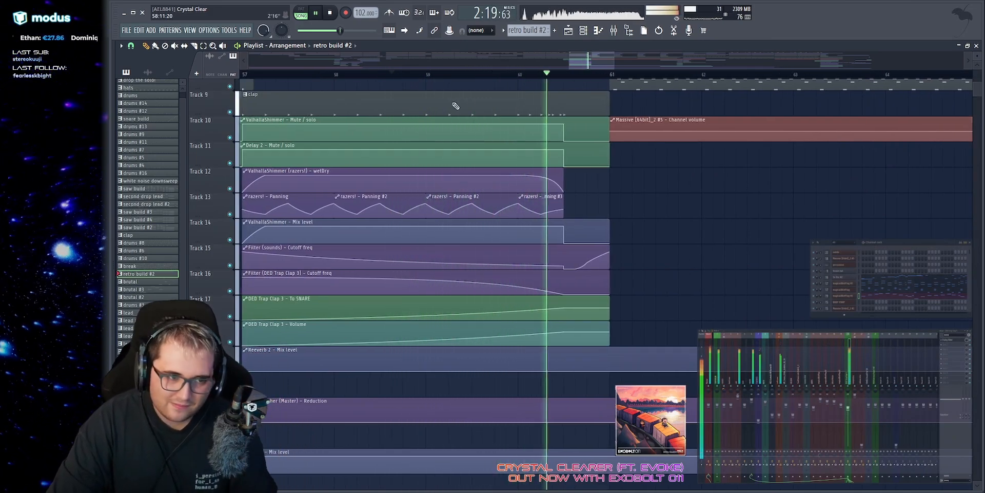
Step: Play the break from bar 61 on and examine its transition into the saw build section at bar 77
scroll(592, 51, "down", 2)
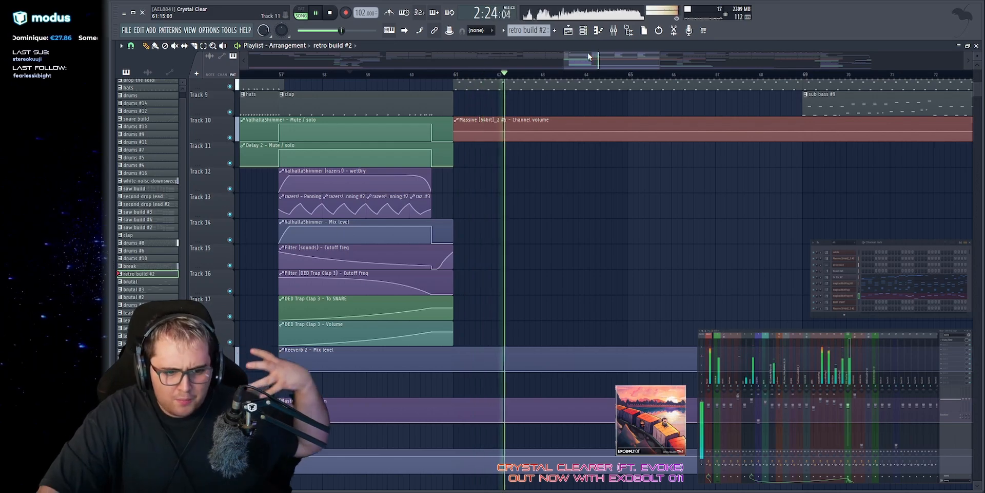
left_click(340, 283)
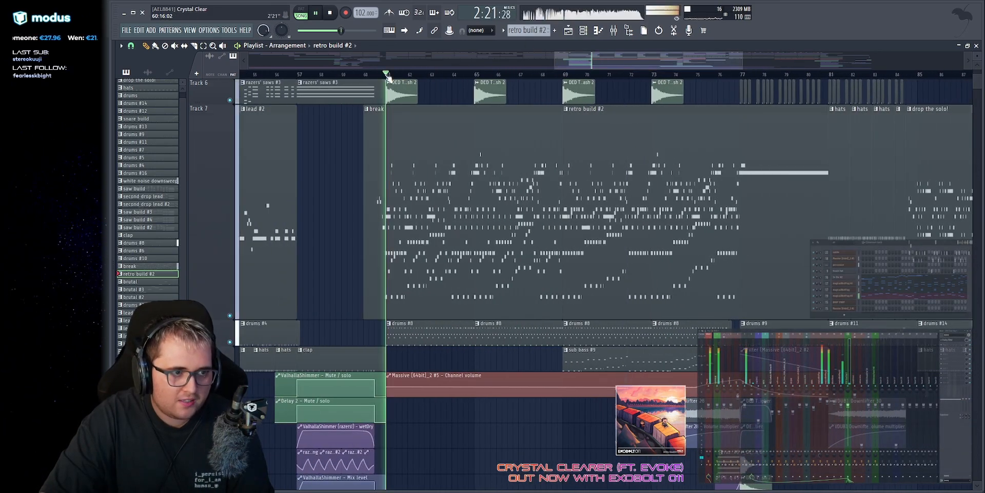
scroll(431, 63, "up", 2)
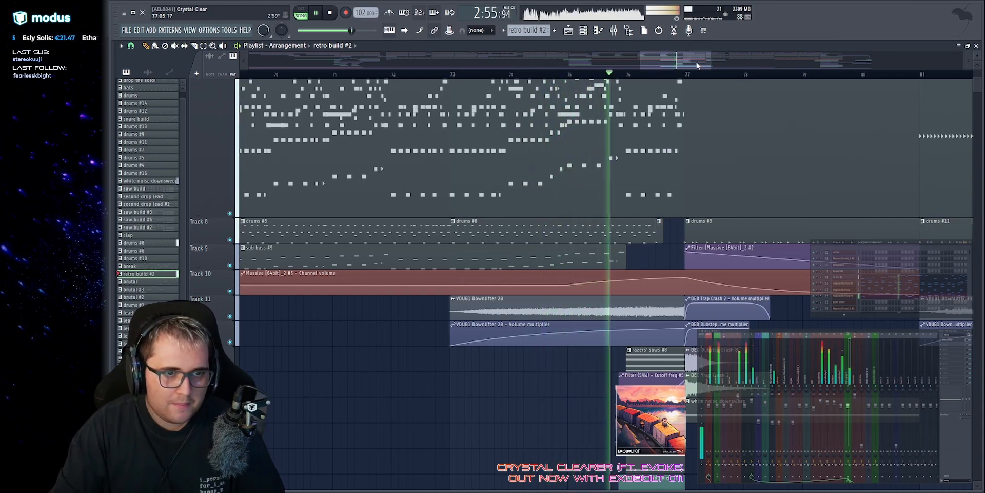
scroll(605, 236, "up", 2)
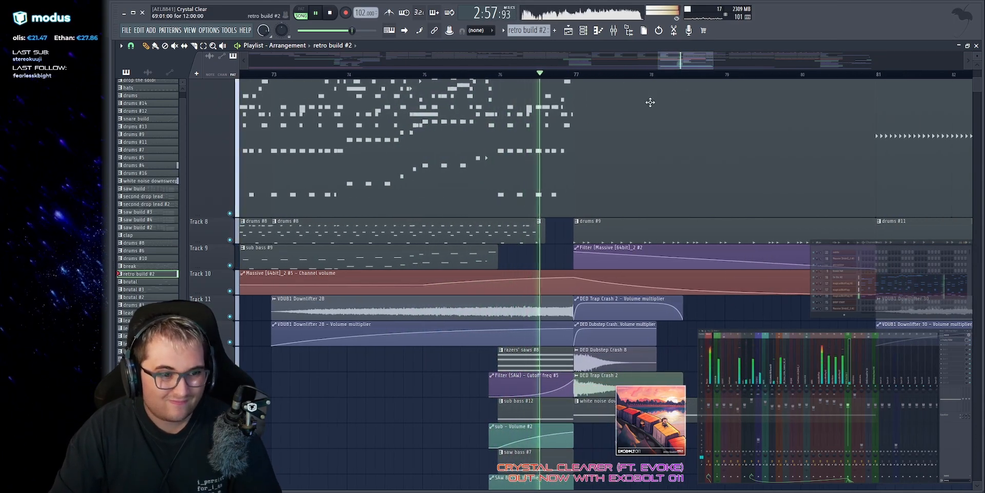
scroll(606, 134, "down", 3)
scroll(606, 134, "down", 1)
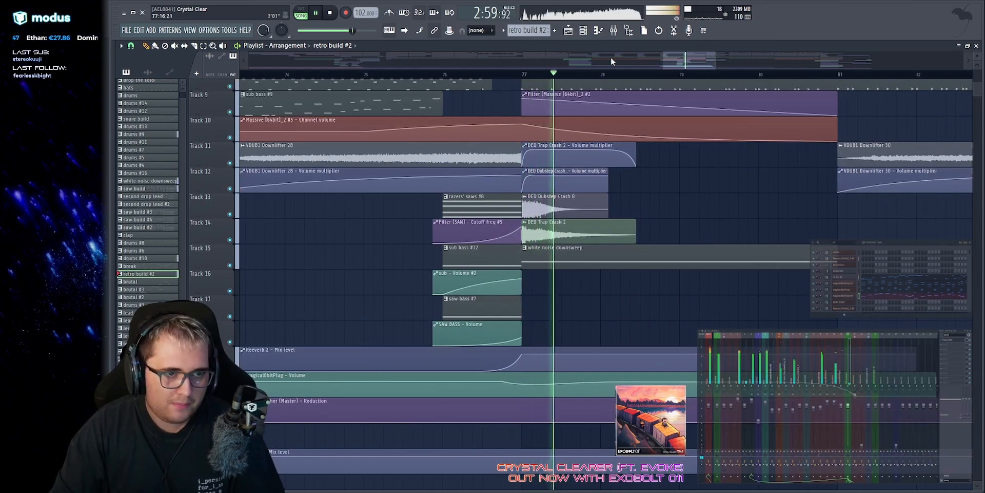
left_click_drag(610, 57, 620, 59)
scroll(586, 130, "up", 6)
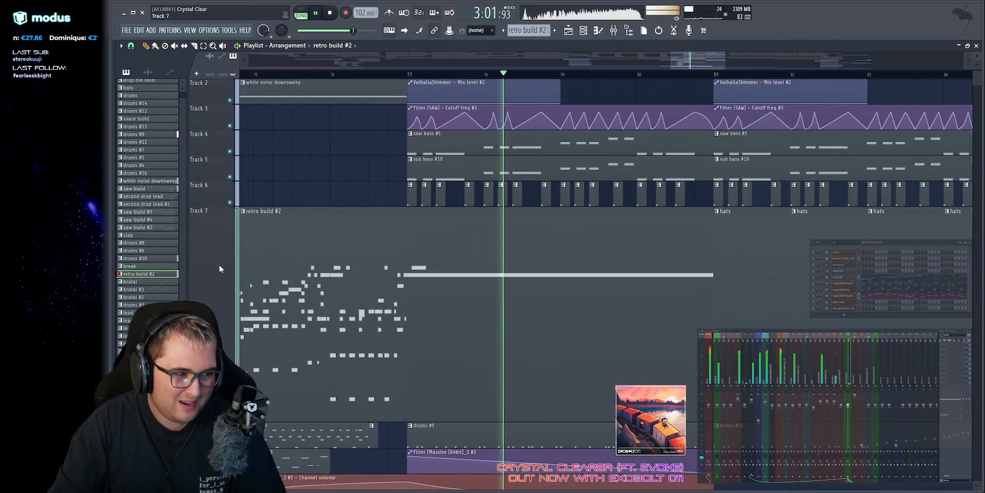
Step: Shrink Track 7 to the height of the other tracks and replay the saw build section from around bar 77
key("space")
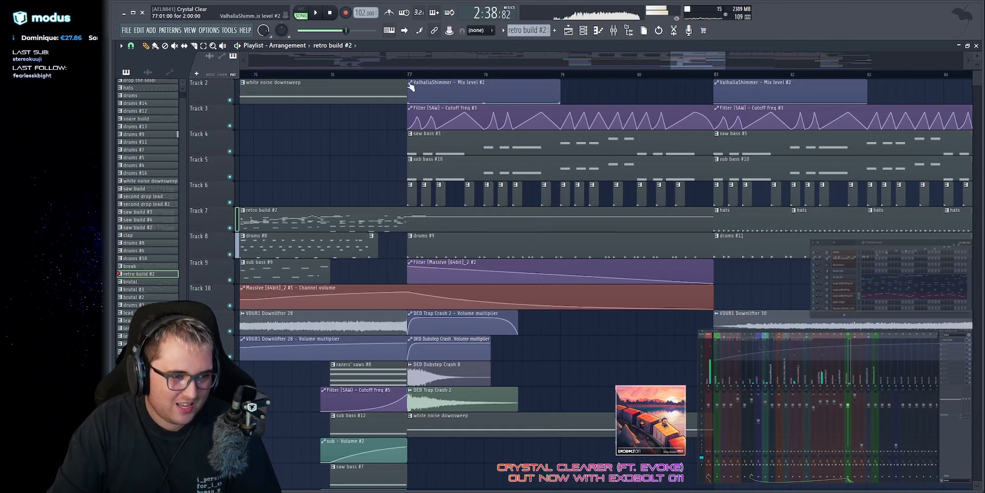
key("space")
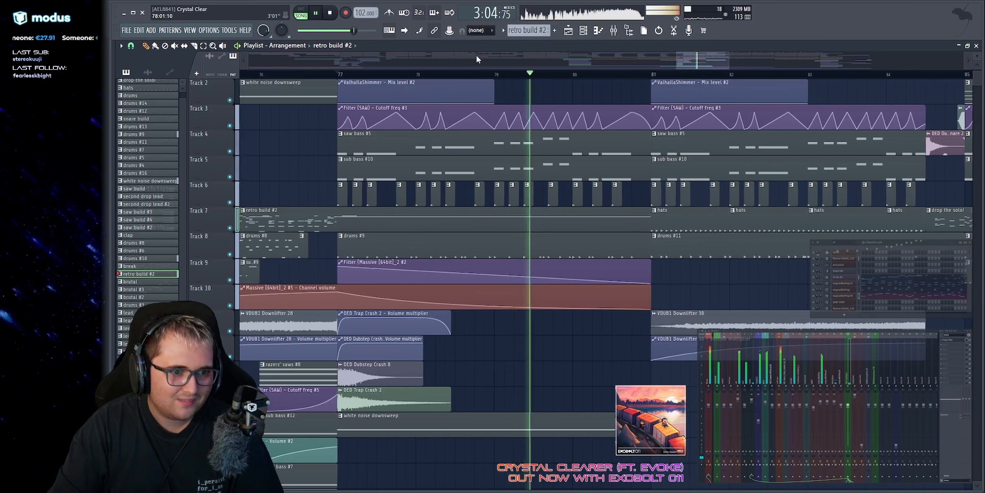
scroll(477, 134, "up", 1)
scroll(468, 87, "up", 1)
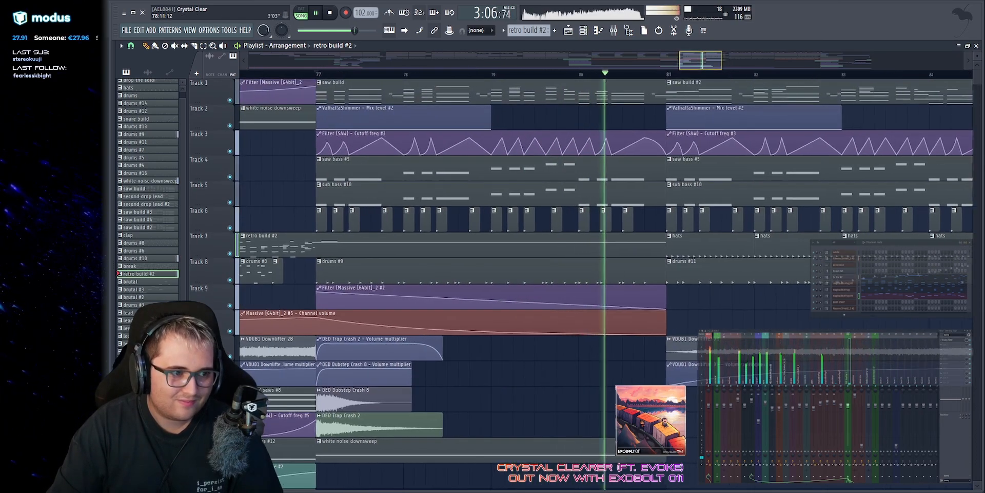
scroll(258, 221, "up", 1)
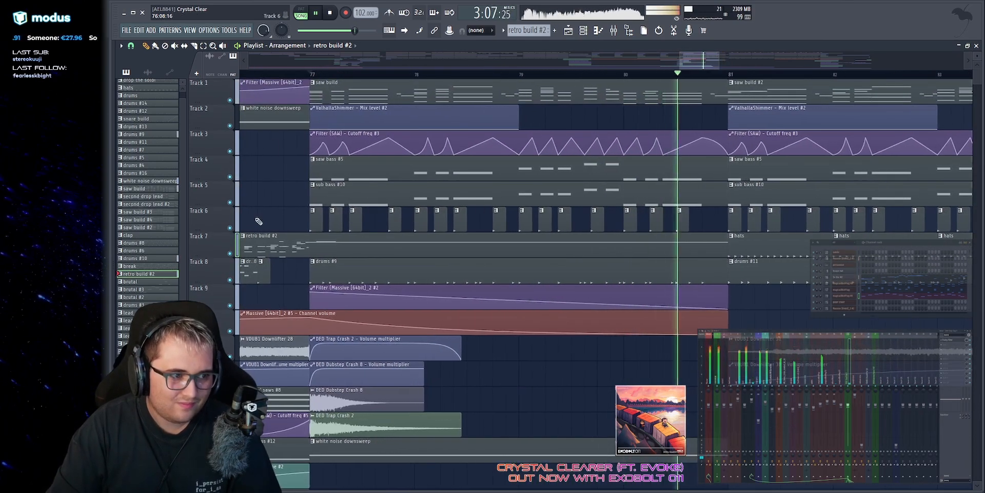
Step: Solo Track 7 and listen to the end of the retro build #2 clip around bar 77
right_click(231, 255)
scroll(297, 232, "down", 4)
scroll(297, 233, "up", 4)
left_click_drag(299, 253, 567, 235)
key("space")
left_click(280, 214, "ctrl")
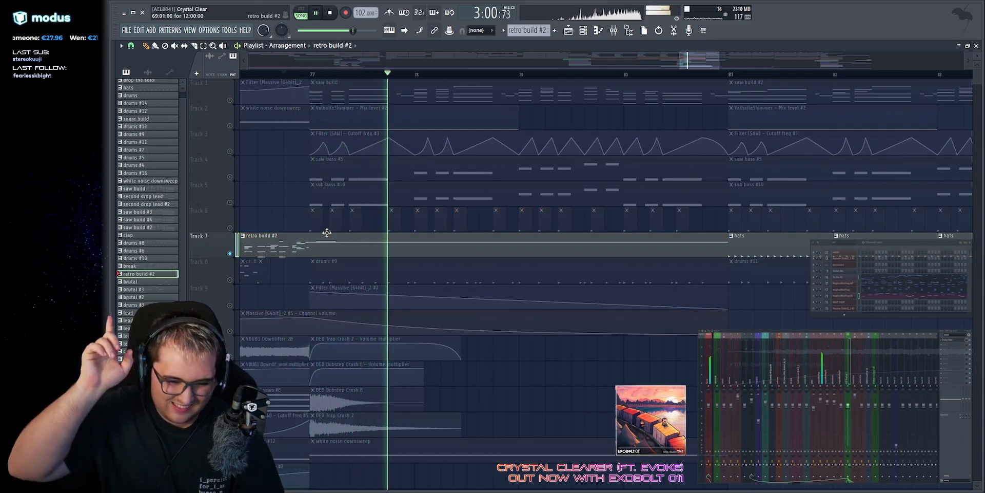
Step: Isolate Tracks 1, 3, 4 and 5 and listen to the saw build, its cutoff automation and the saw and sub basses
key("space")
right_click(230, 177)
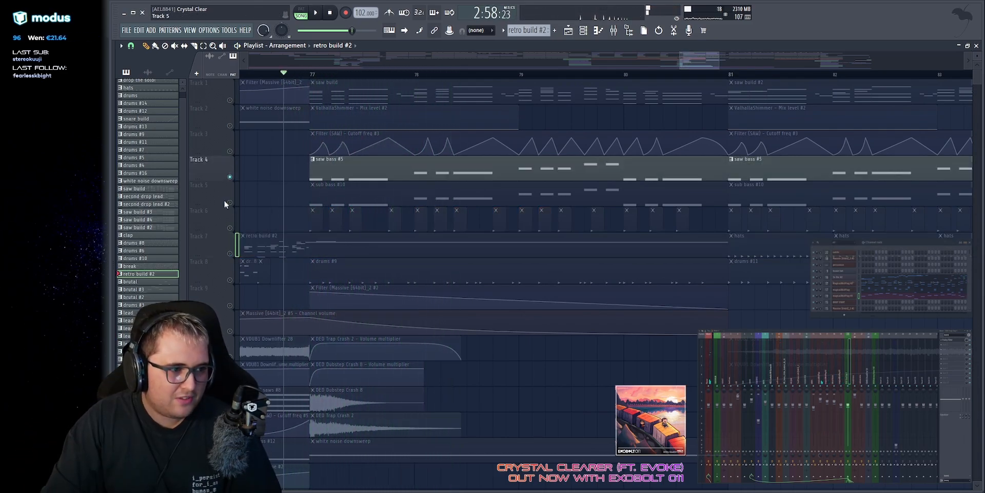
left_click(230, 202)
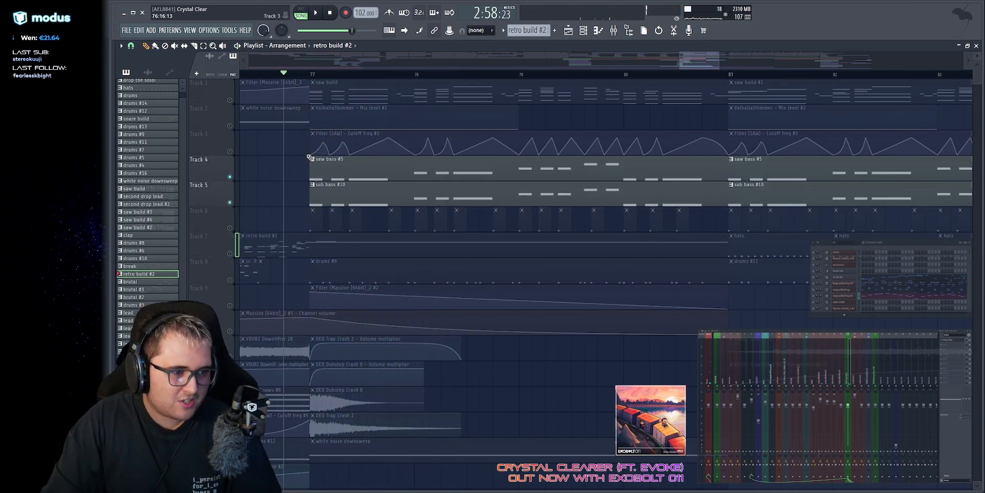
left_click(230, 101)
left_click(230, 151)
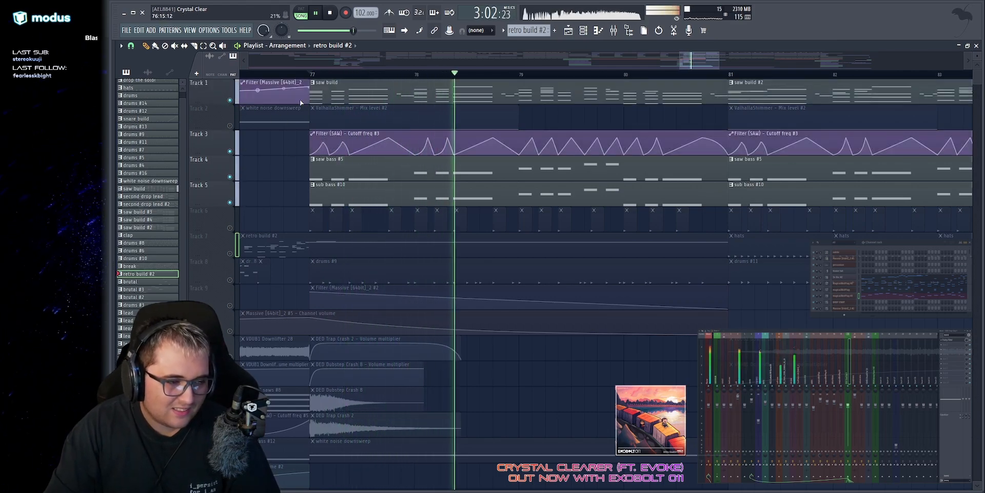
scroll(699, 60, "down", 1)
left_click_drag(511, 53, 511, 57)
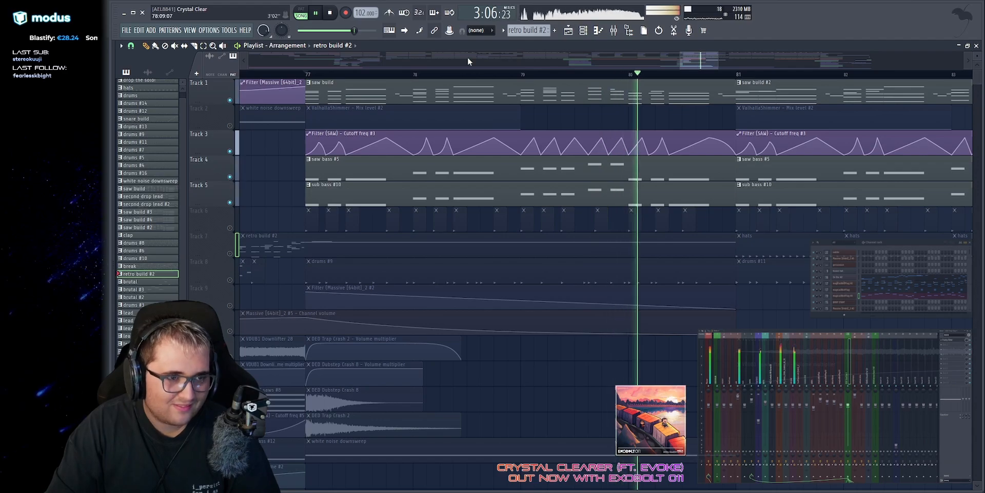
key("space")
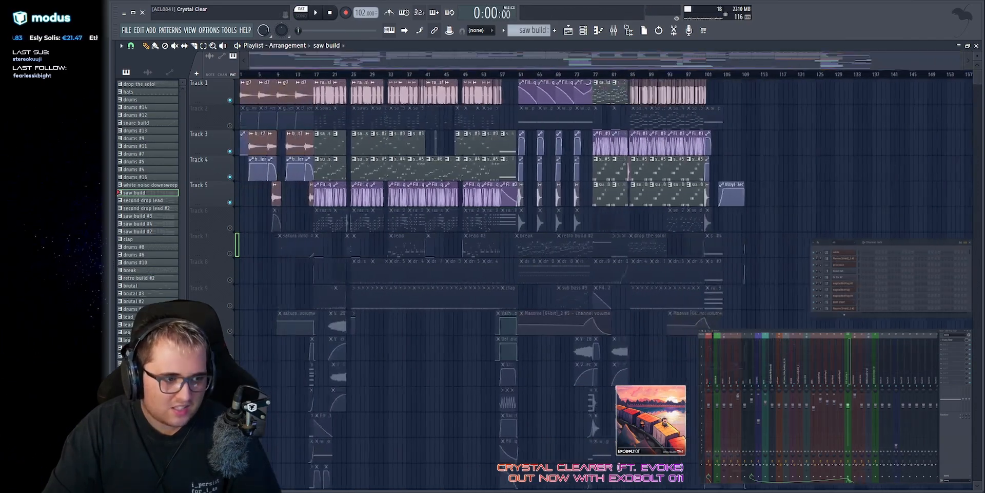
Step: Bring all tracks back from solo and play the full arrangement from around bar 77
left_click_drag(535, 60, 707, 68)
right_click(230, 253)
right_click(230, 253)
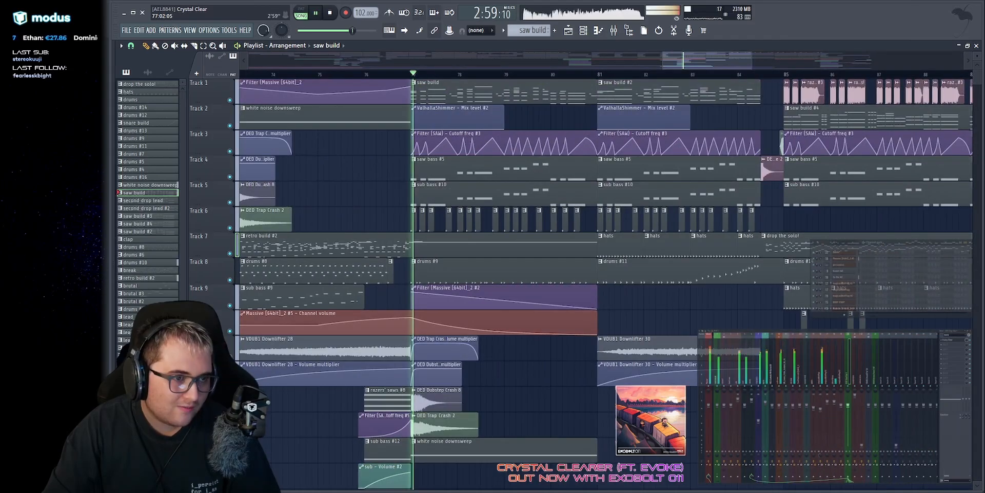
mouse_move(423, 63)
left_mouse_down()
mouse_move(433, 55)
mouse_move(425, 70)
left_mouse_up()
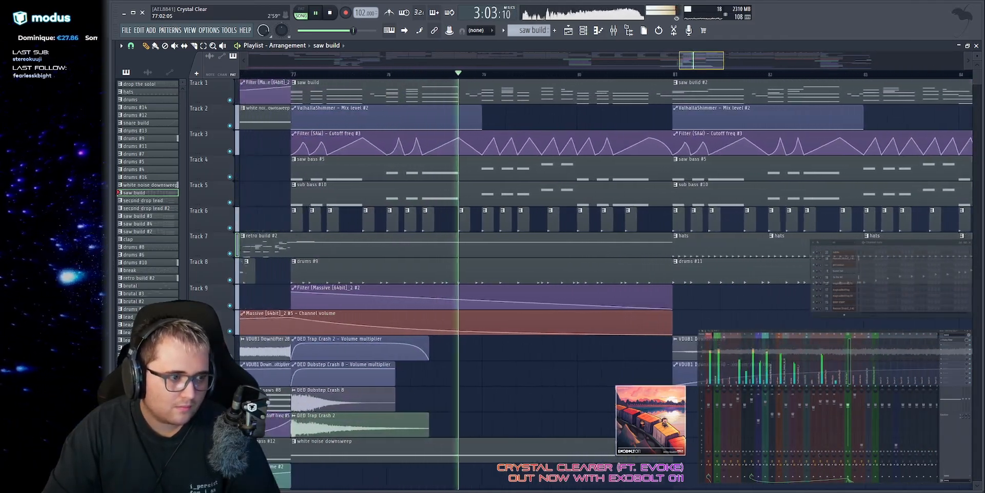
Step: Examine the saw build #2 section from bar 81, including its drums #11, hats and VDUB1 Downlifter 30 clips
left_click_drag(680, 60, 679, 60)
left_click_drag(423, 59, 441, 55)
left_click_drag(719, 61, 722, 60)
left_click_drag(398, 88, 684, 350)
left_click(660, 315, "ctrl")
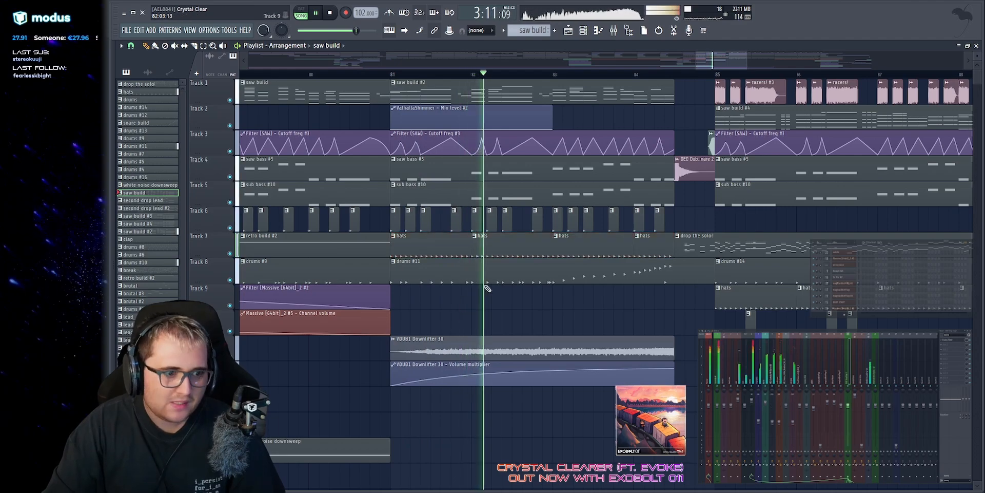
Step: Examine the pretail and rising DED Dubstep Snare 3 notes in drums #11, and replay the clip's end in the playlist
double_click(570, 278)
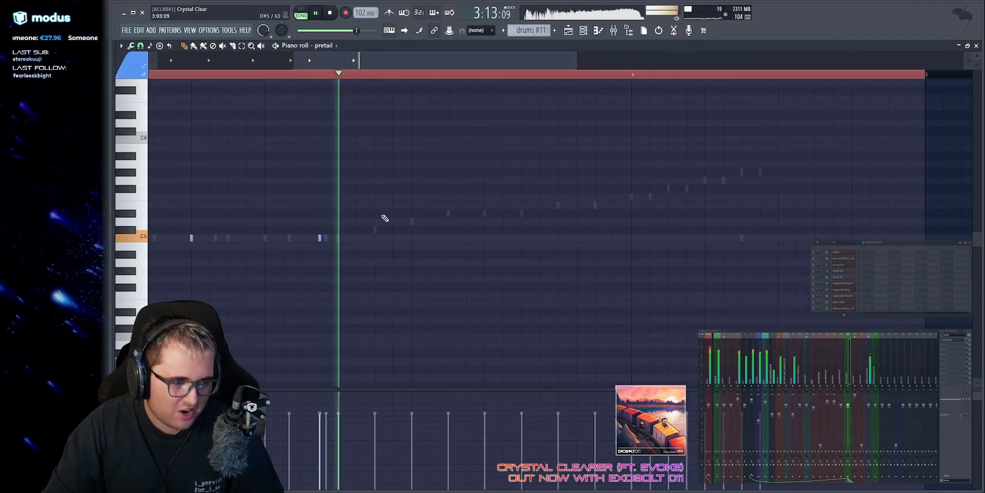
double_click(412, 222)
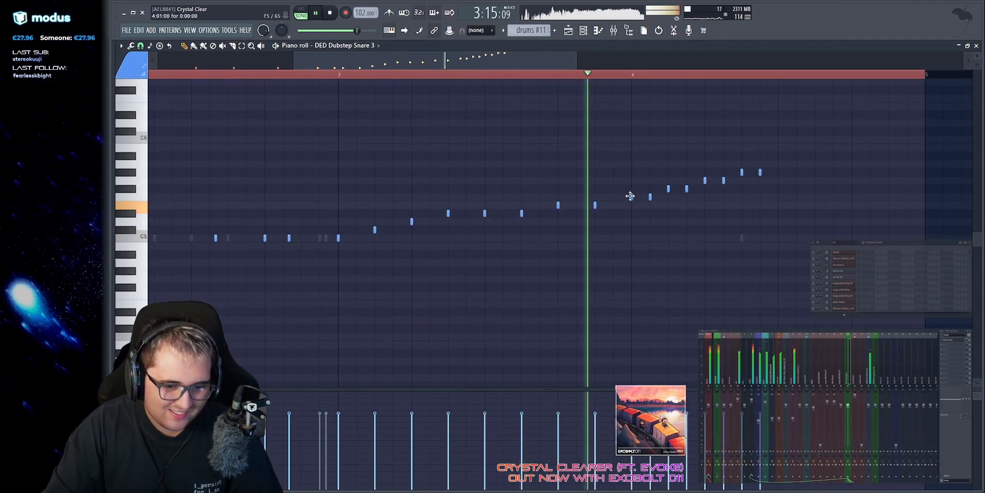
left_click(569, 31)
key("space")
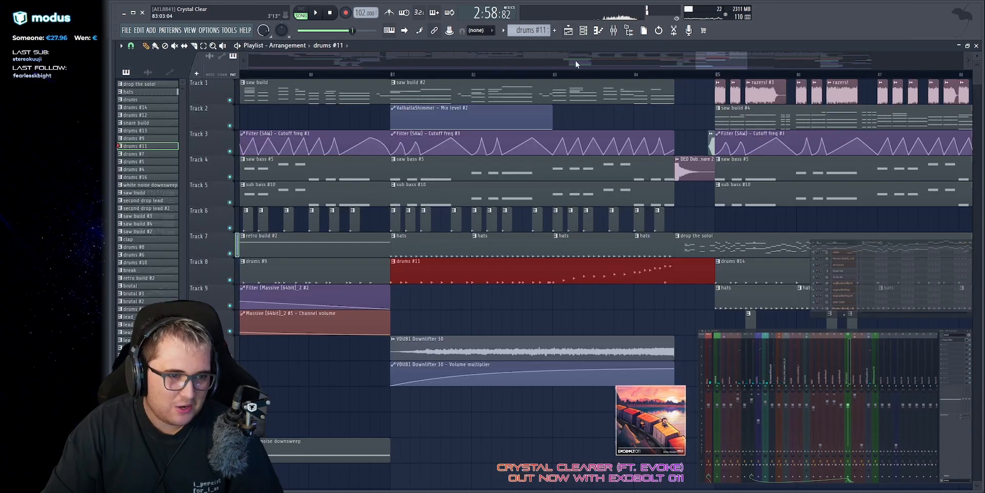
scroll(575, 60, "right", 3)
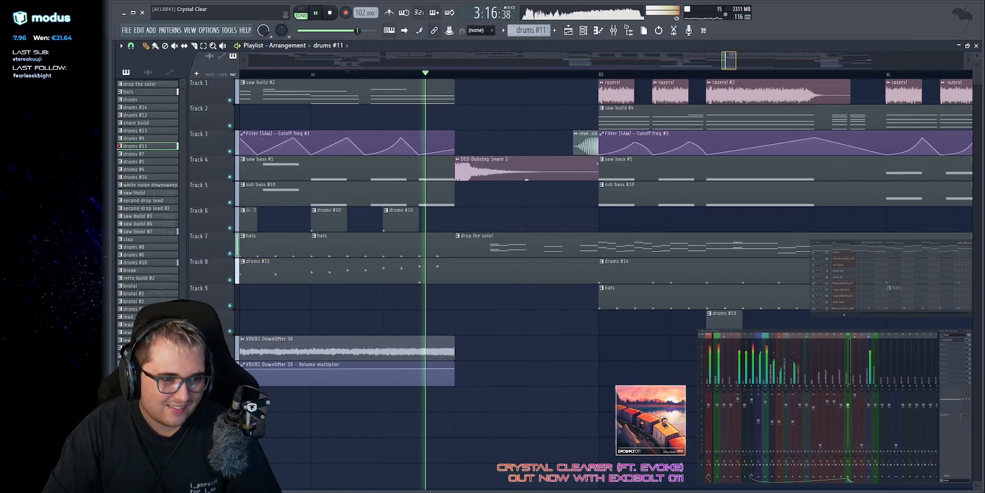
Step: Compare the pause before bar 25 in the first drop with the pause before bar 85 leading into the second drop
scroll(616, 98, "down", 8)
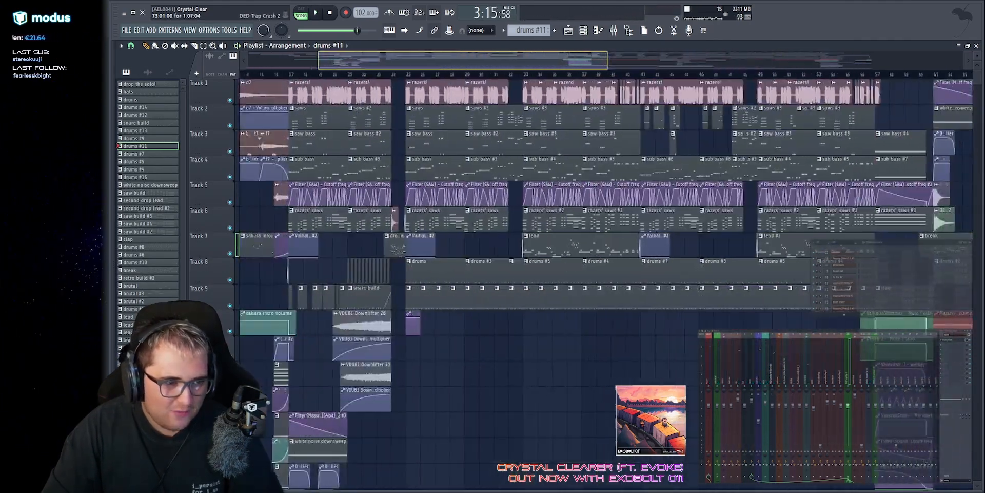
scroll(615, 81, "down", 3)
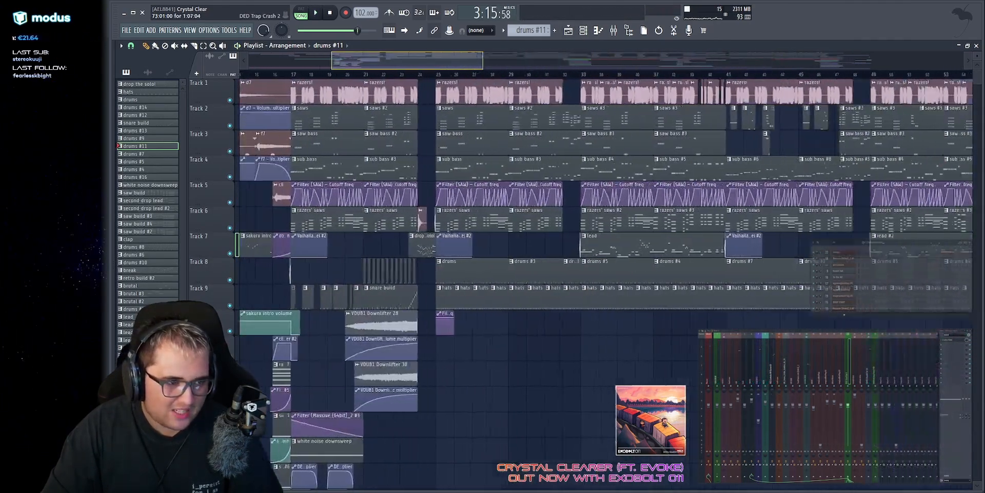
key("space")
scroll(579, 74, "down", 6)
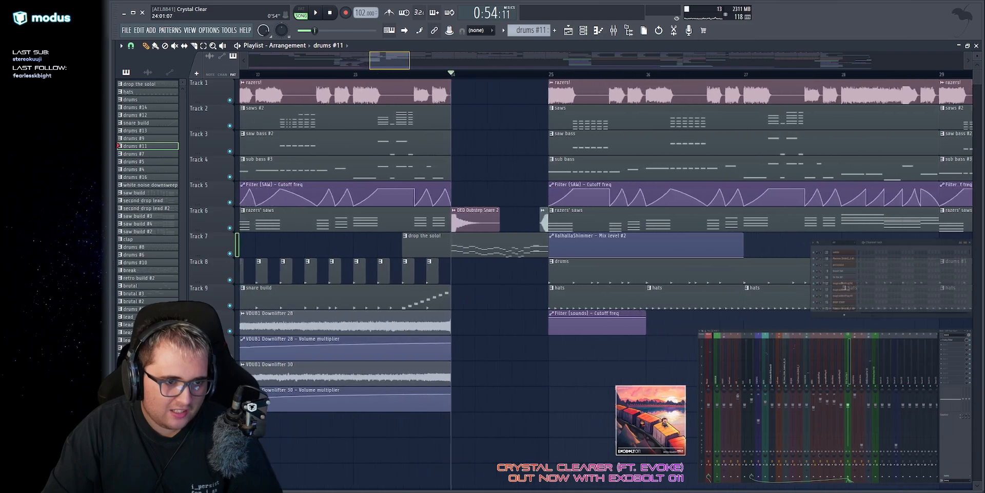
scroll(513, 206, "up", 4)
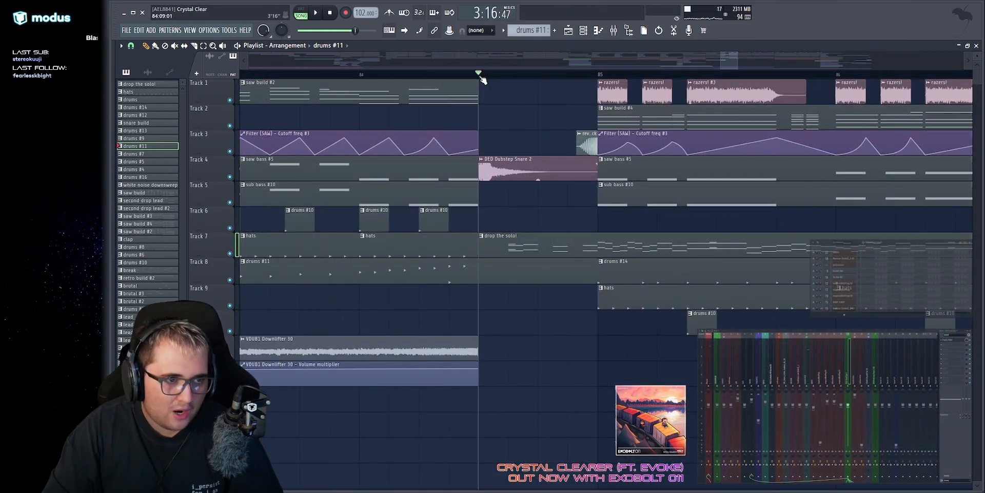
left_click_drag(485, 106, 585, 257)
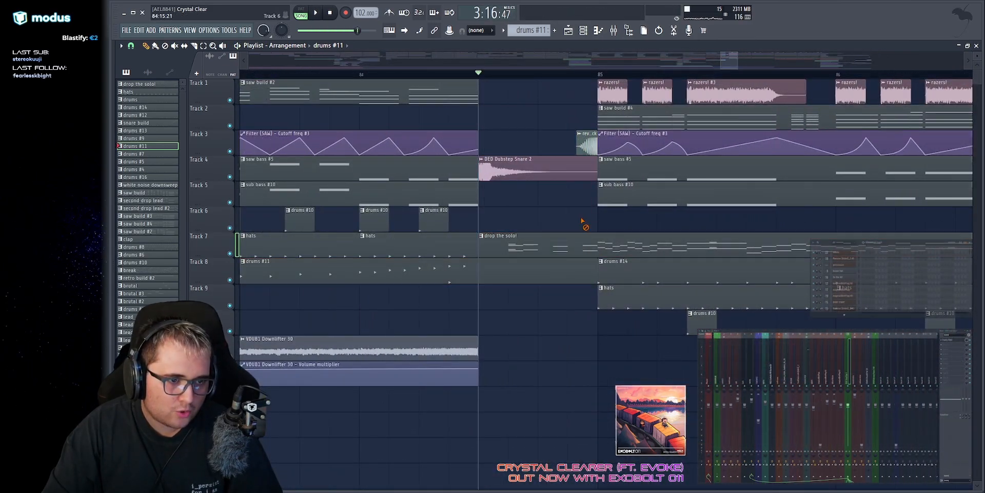
Step: Play the second drop from the pause before bar 85, following its razers!, saw build #4 and drop the solo! clips
key("space")
scroll(586, 256, "down", 3)
scroll(470, 205, "down", 4)
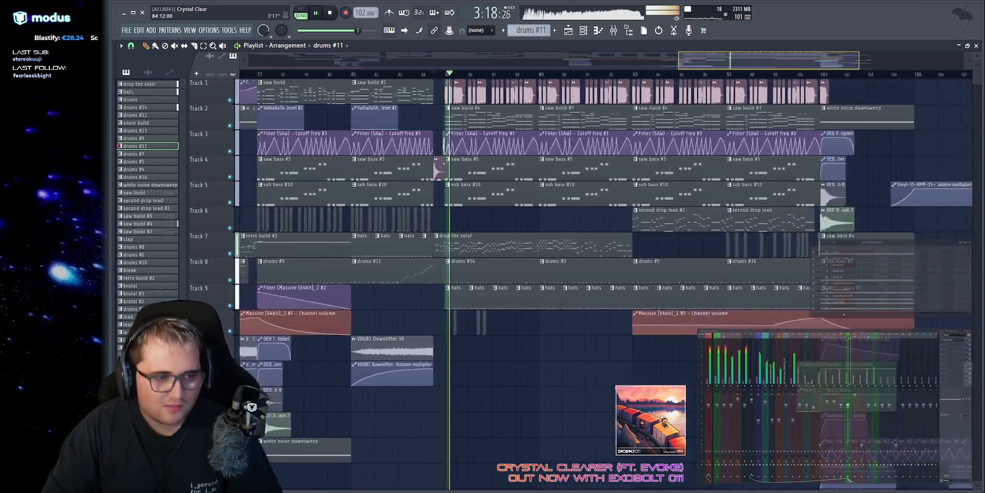
scroll(469, 205, "up", 2)
scroll(470, 206, "up", 1)
scroll(605, 205, "up", 1)
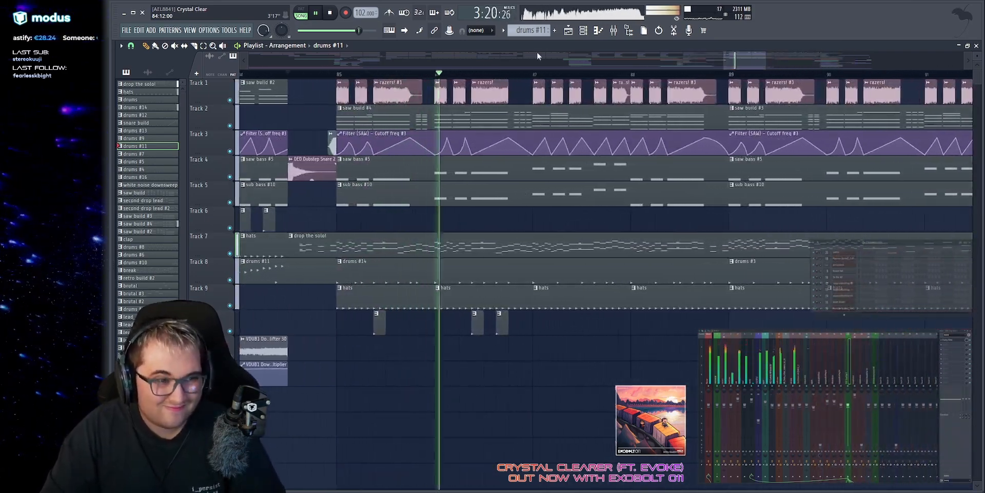
scroll(605, 205, "down", 2)
scroll(606, 205, "up", 3)
scroll(575, 205, "down", 1)
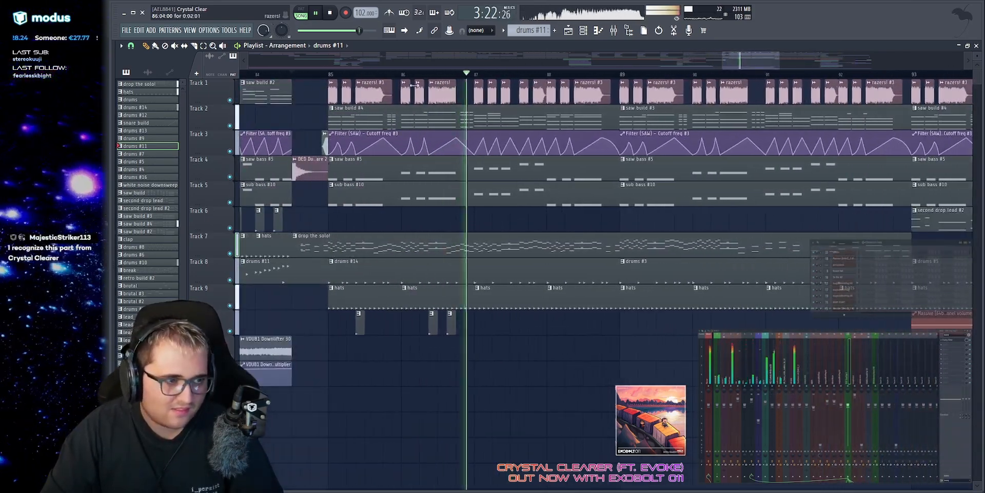
Step: Isolate Tracks 1 to 5 and listen to the second drop's saws, cutoff automation and basses from bar 85
key("space")
right_click(230, 100)
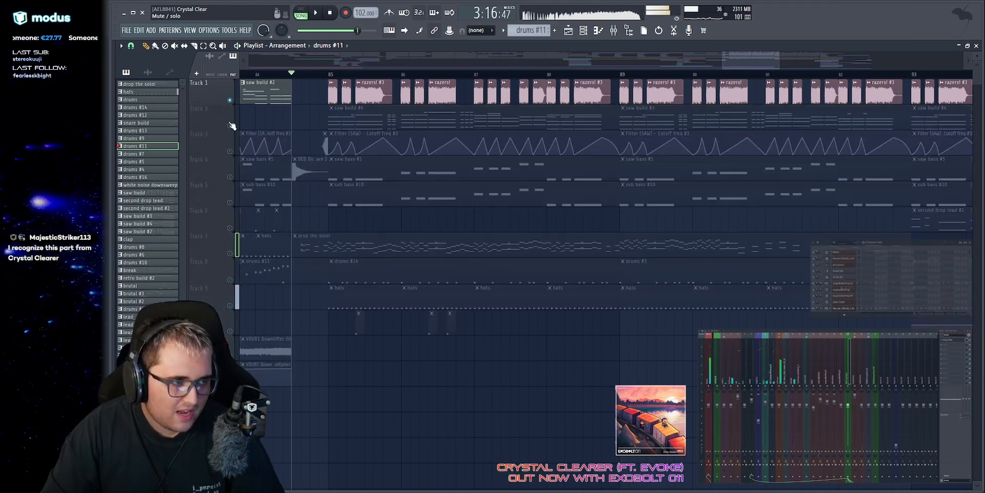
left_click(230, 126)
left_click(230, 151)
left_click(230, 176)
left_click(230, 202)
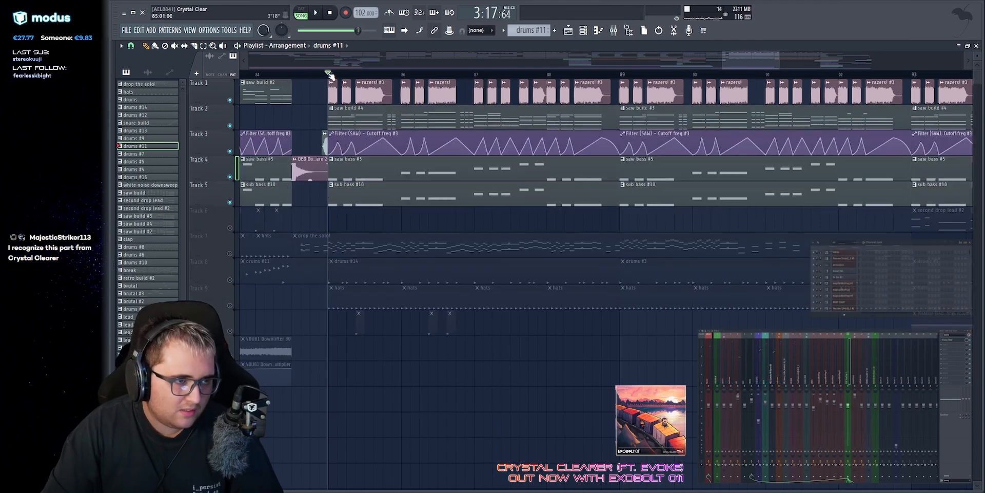
key("space")
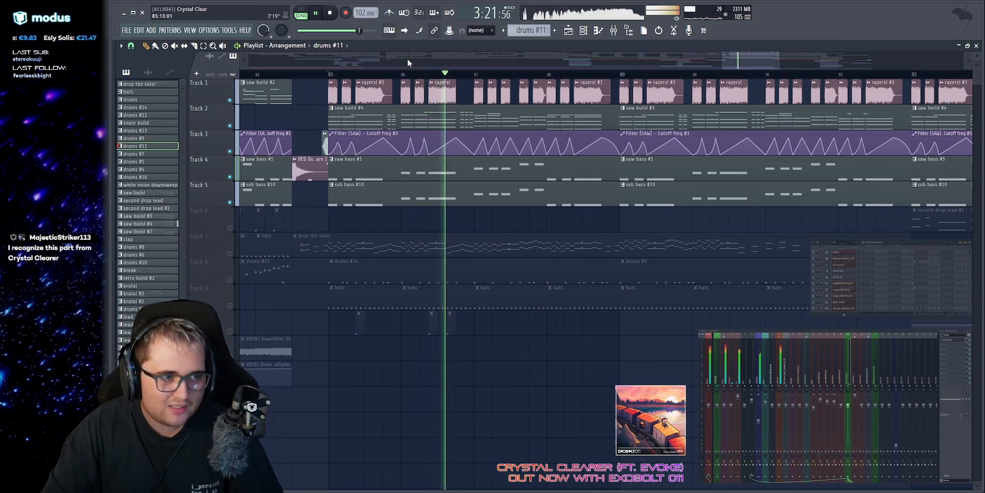
key("space")
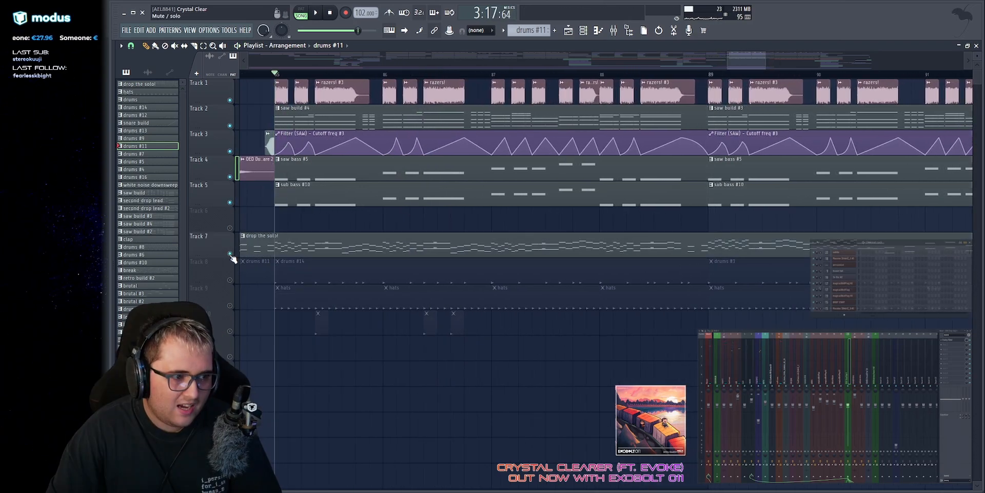
Step: Solo Track 7, open the drop the solo! clip and examine the VR LEAD note groups from bar 4 onward
right_click(231, 254)
double_click(344, 235)
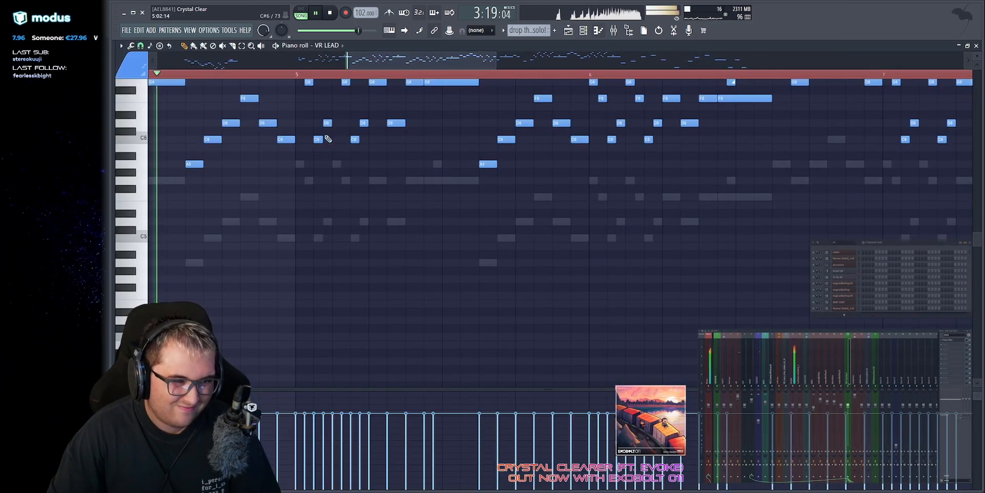
key("space")
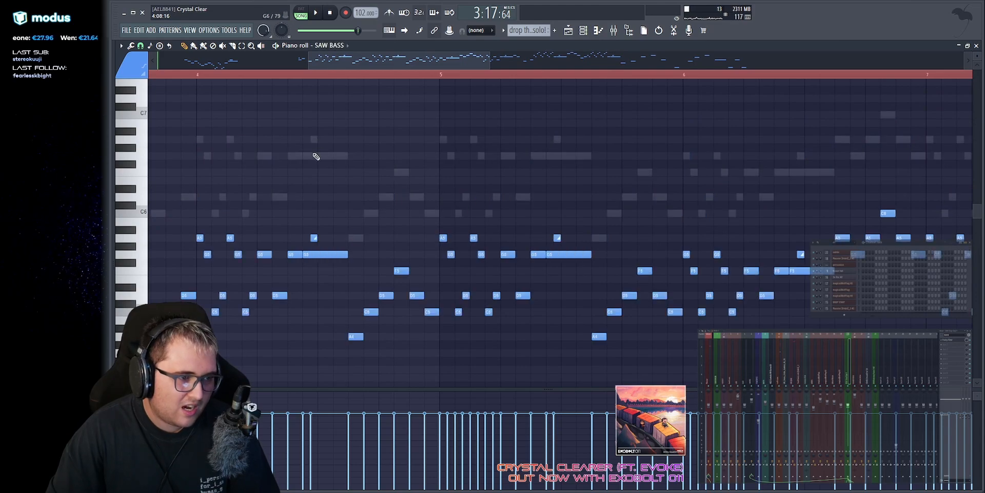
double_click(324, 254)
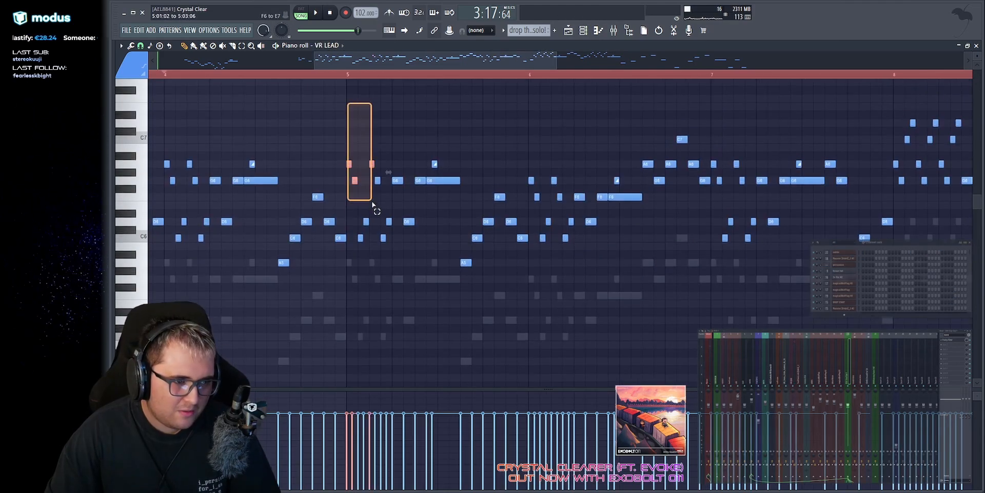
left_click_drag(391, 265, 392, 265)
left_click_drag(413, 205, 446, 247)
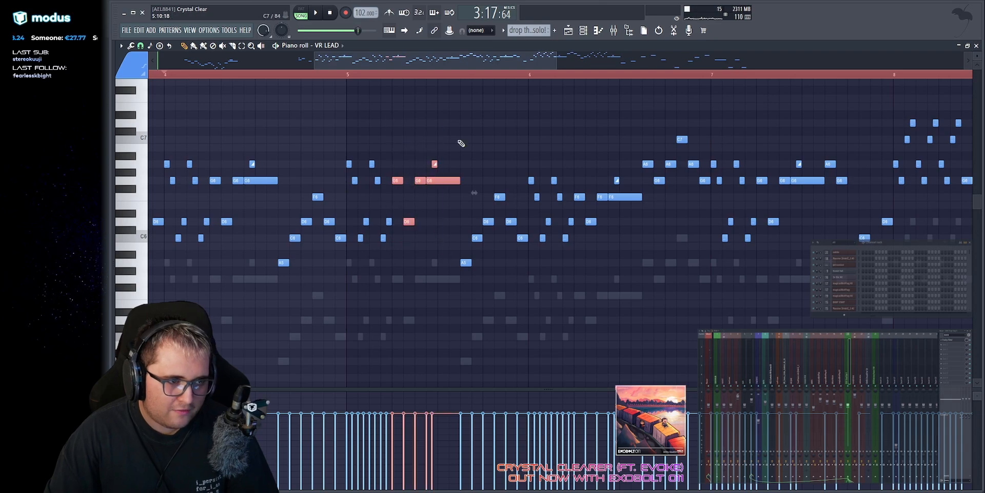
left_click_drag(534, 110, 596, 329)
scroll(489, 64, "up", 3)
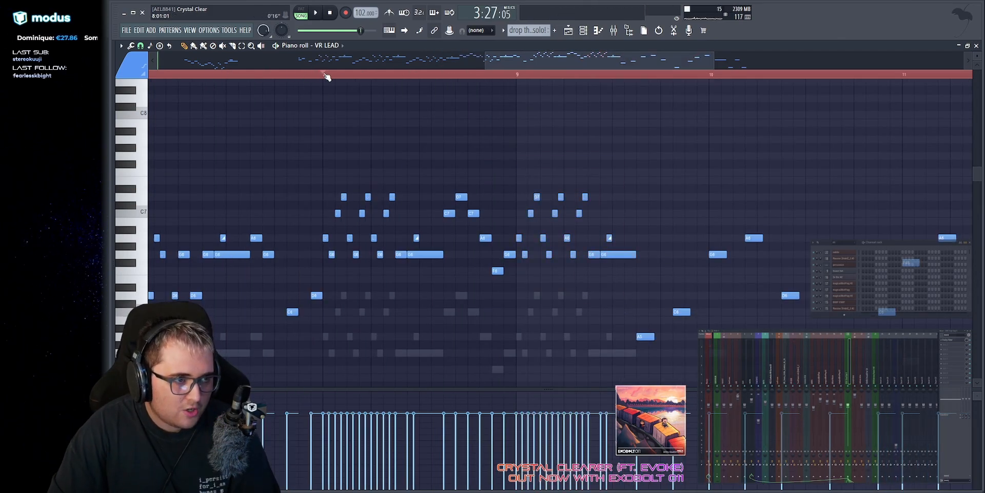
Step: Play the VR LEAD solo from bar 8 to its end and return to the full arrangement in the playlist
key("space")
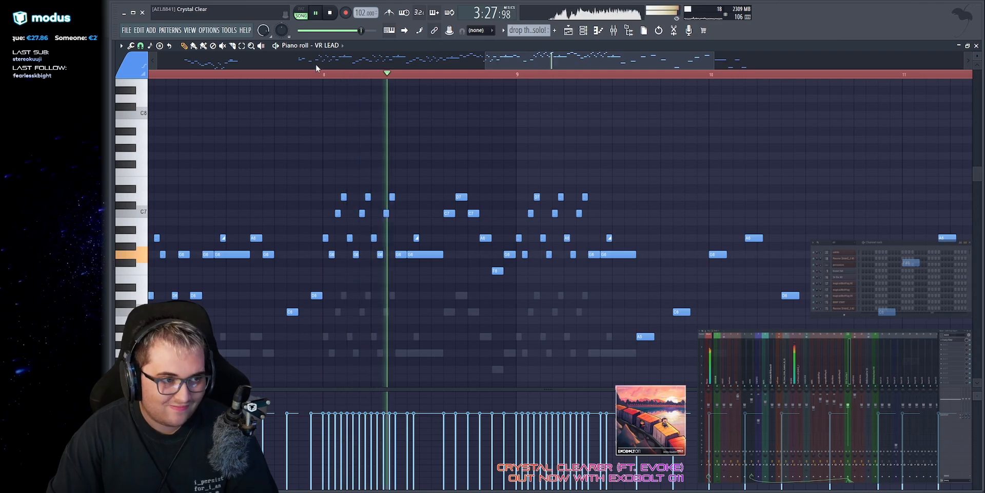
mouse_move(490, 62)
left_mouse_down()
mouse_move(512, 61)
mouse_move(499, 61)
left_mouse_up()
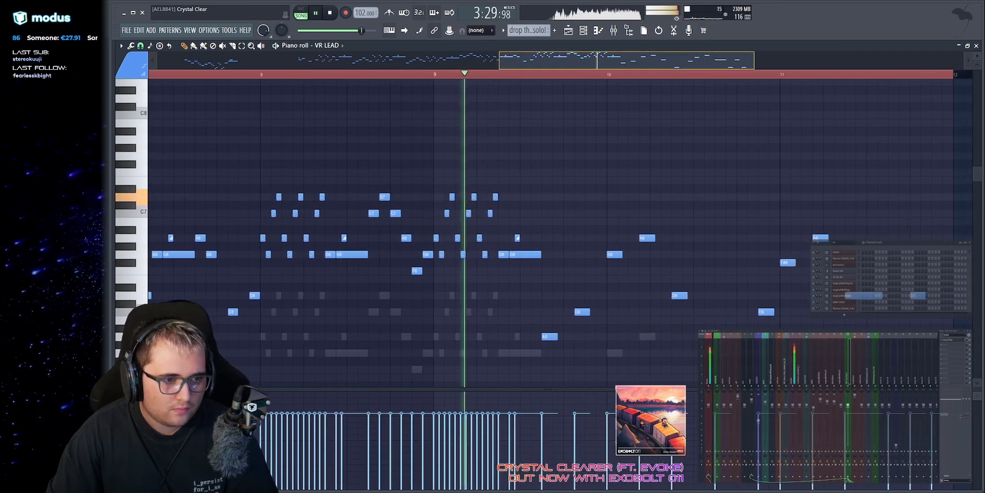
left_click_drag(616, 226, 541, 211)
scroll(541, 211, "down", 2)
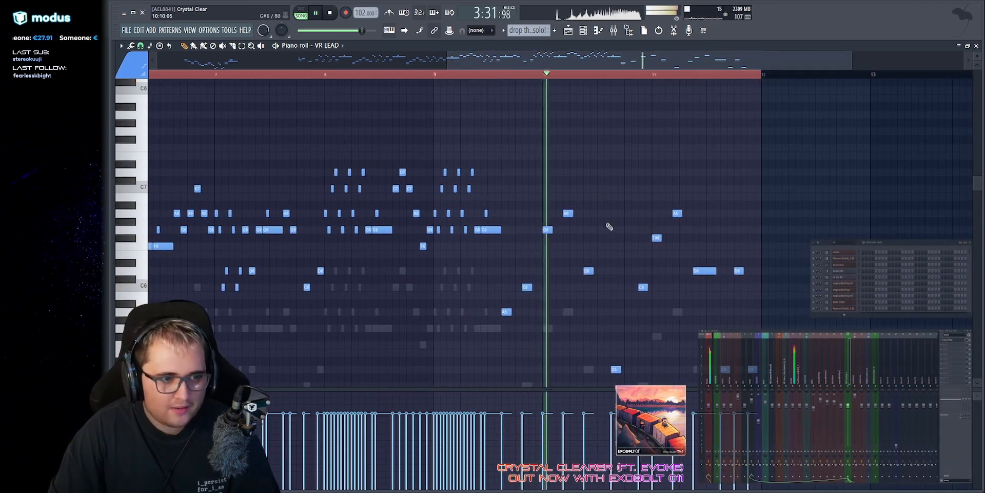
scroll(630, 223, "up", 2)
left_click_drag(652, 220, 486, 97)
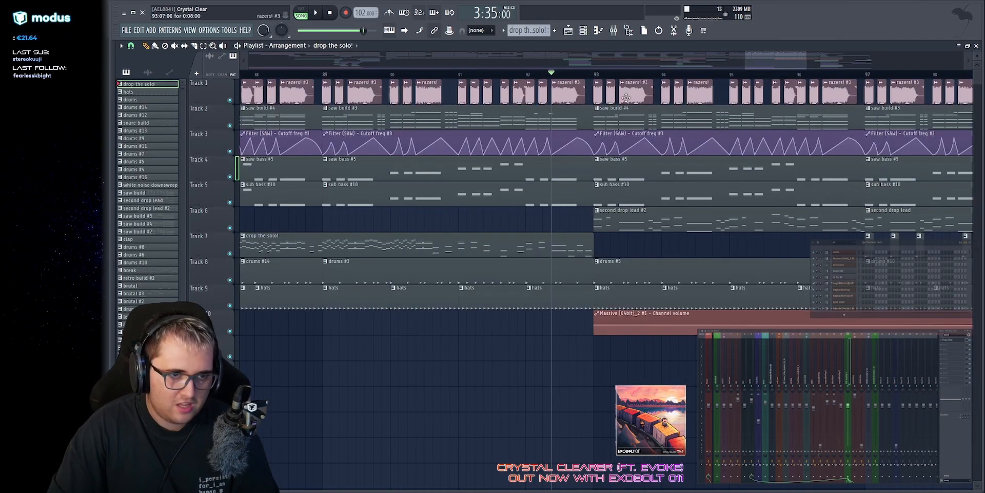
Step: Play the full arrangement from around bar 92 into the second drop lead #2 section
key("space")
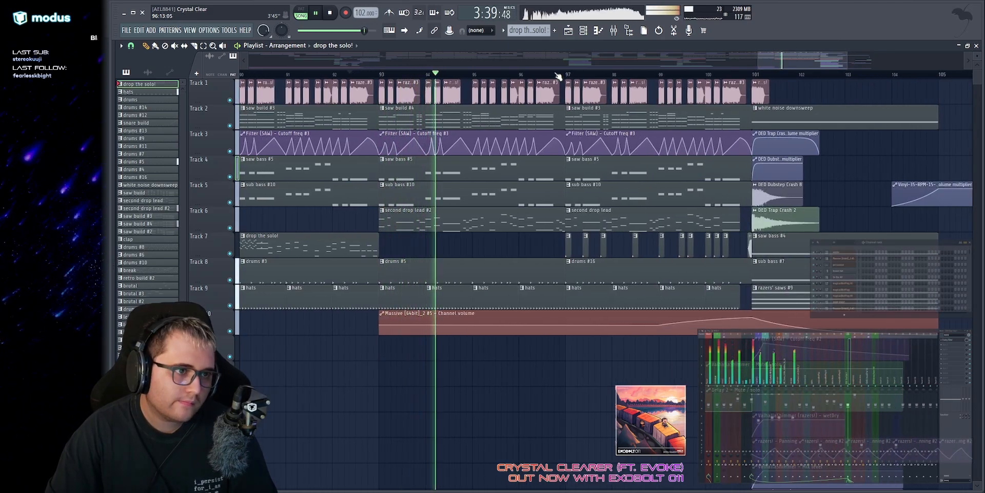
scroll(516, 53, "up", 5)
key("space")
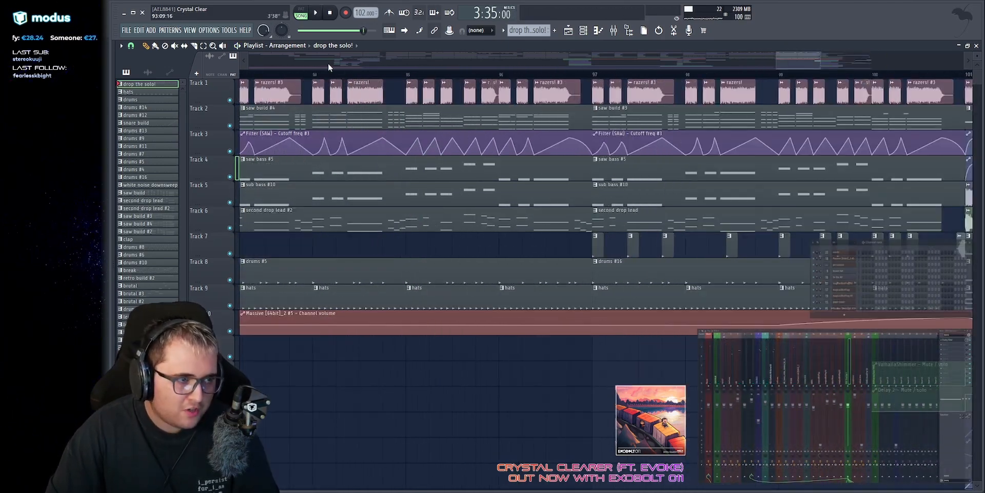
Step: Solo Track 6 and listen to the second drop lead #2 clip, examining its passage around bars 95 and 96
scroll(319, 64, "down", 2)
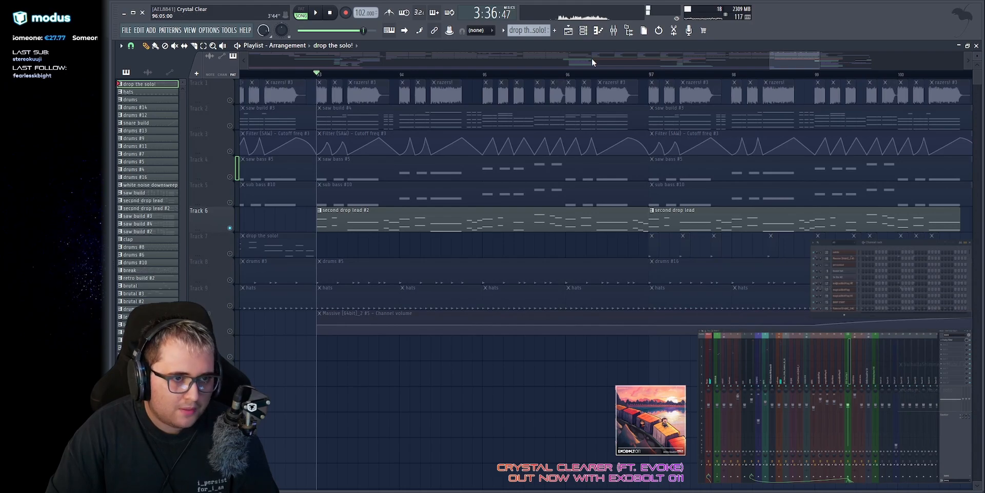
scroll(592, 61, "up", 3)
left_click_drag(467, 220, 656, 232)
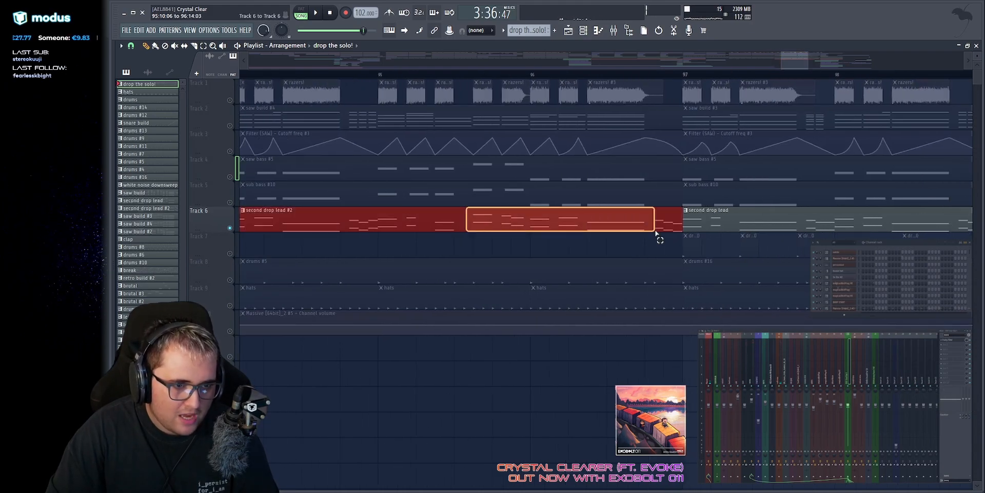
scroll(656, 233, "up", 2)
left_click_drag(477, 224, 510, 224)
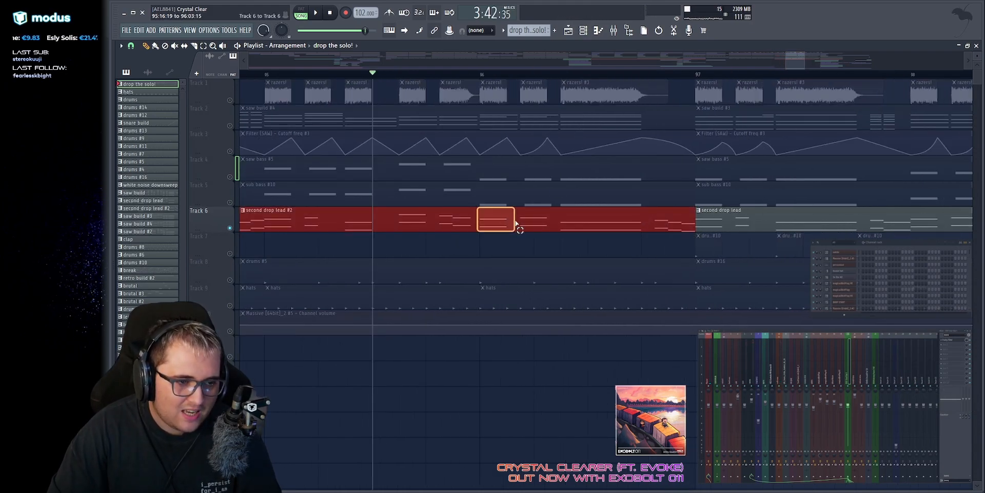
key("ctrl+d")
key("space")
Step: Examine the VR LEAD notes around bars 3 and 4 of second drop lead #2, and return to the playlist
double_click(475, 229)
scroll(362, 206, "up", 2)
key("space")
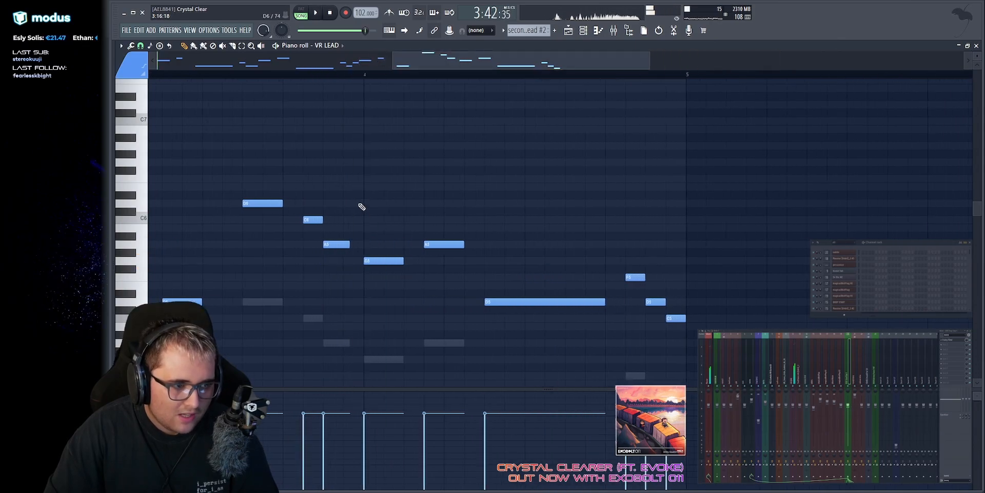
scroll(362, 206, "down", 3)
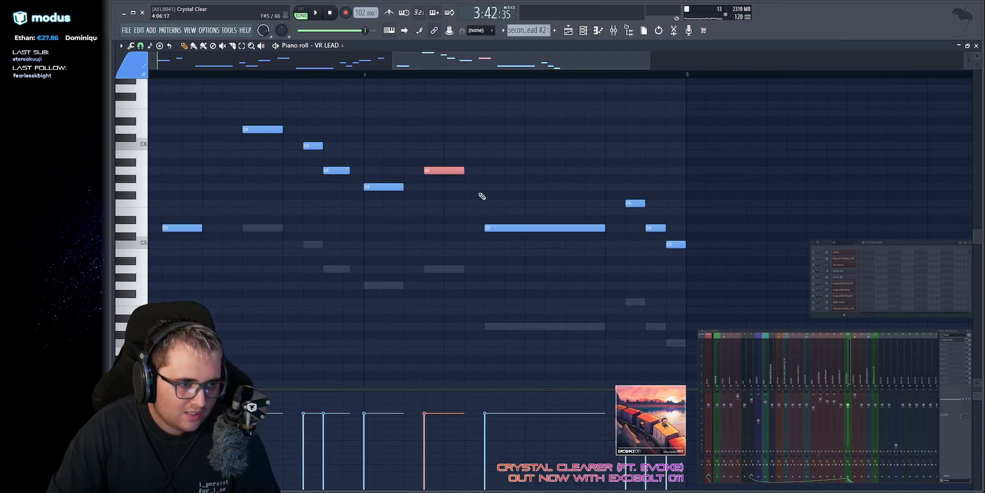
left_click(569, 32)
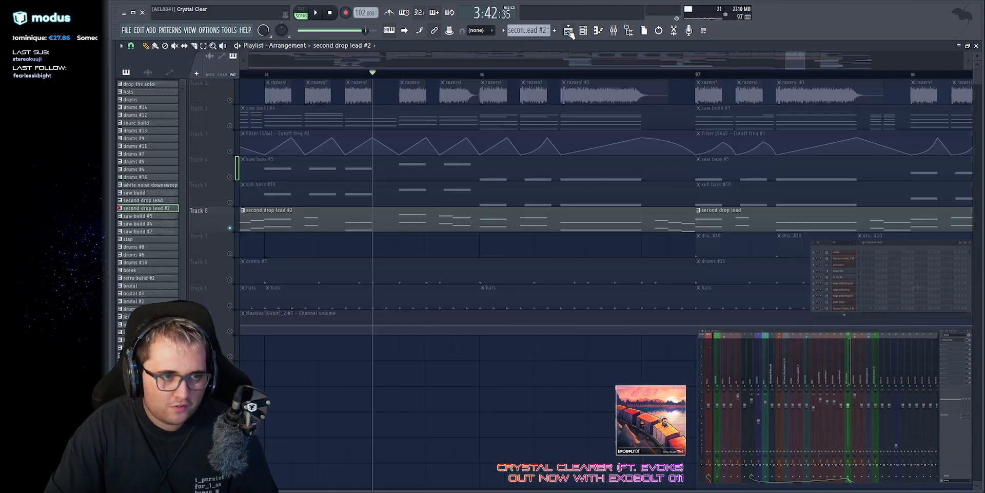
Step: Play the second drop lead clip's VR LEAD notes through bar 4 for comparison, and return to the playlist
key("space")
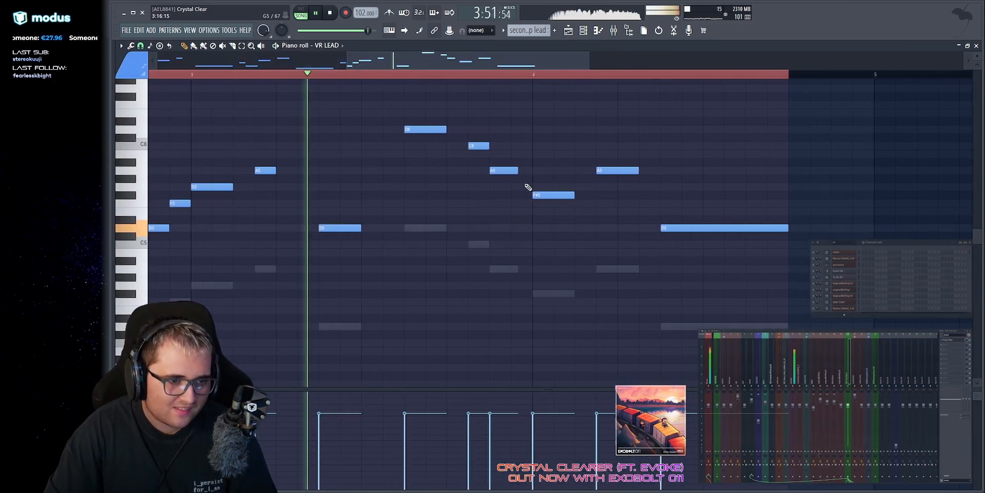
left_click_drag(528, 187, 585, 234)
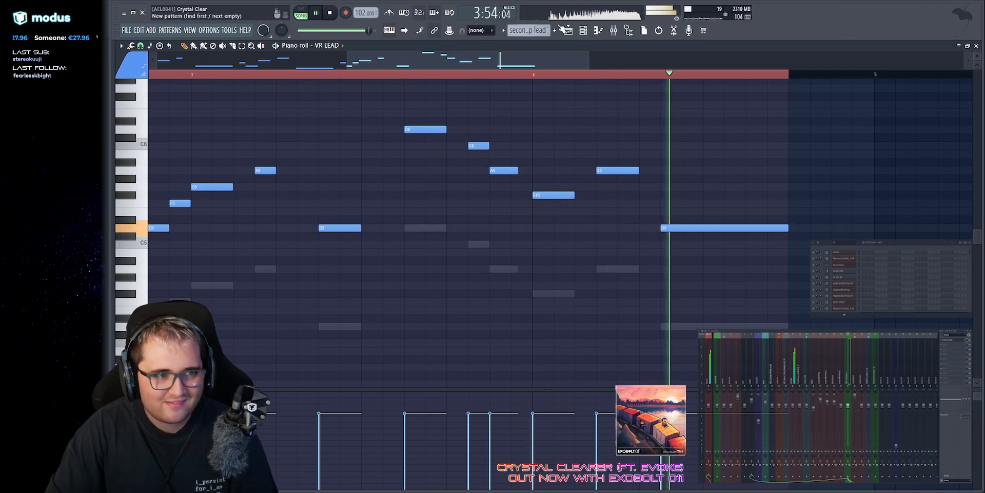
key("space")
left_click(567, 31)
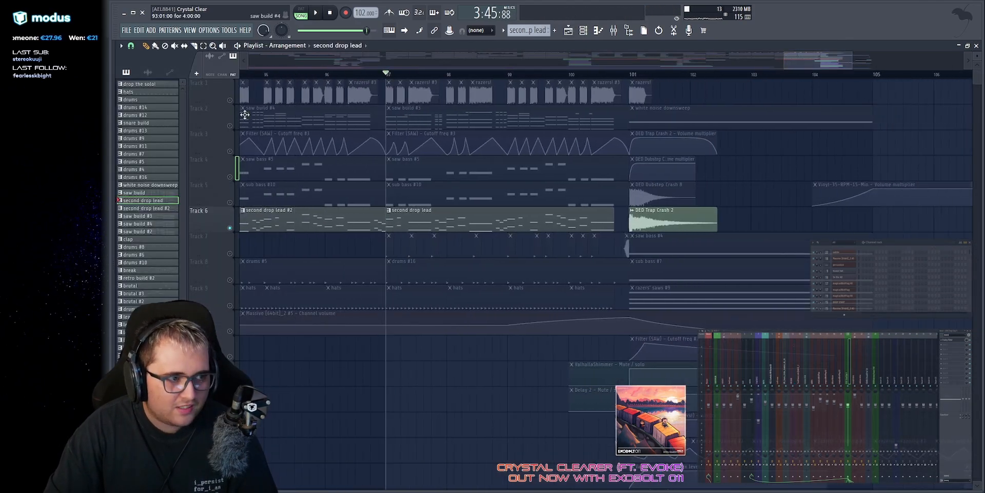
Step: Bring all tracks back from solo and play the full arrangement from bar 97 past the crashes at bar 101
key("space")
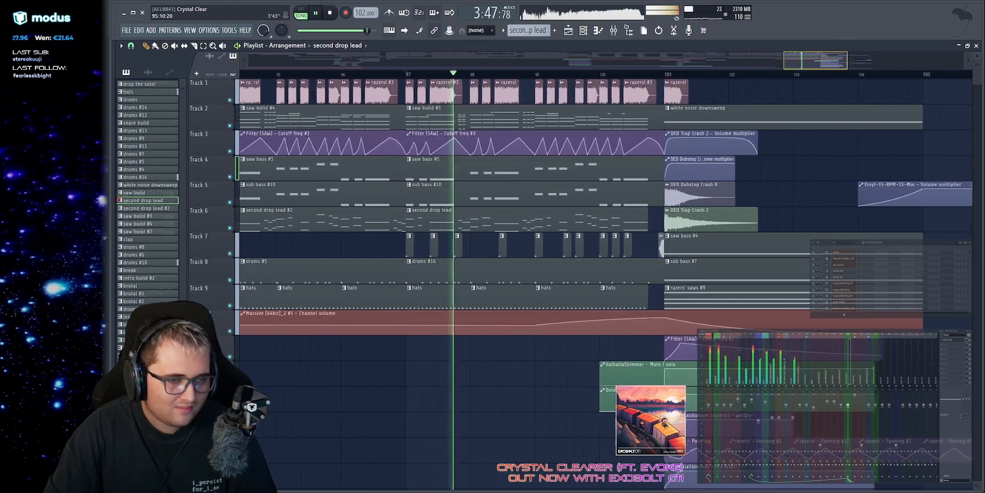
scroll(822, 61, "up", 1)
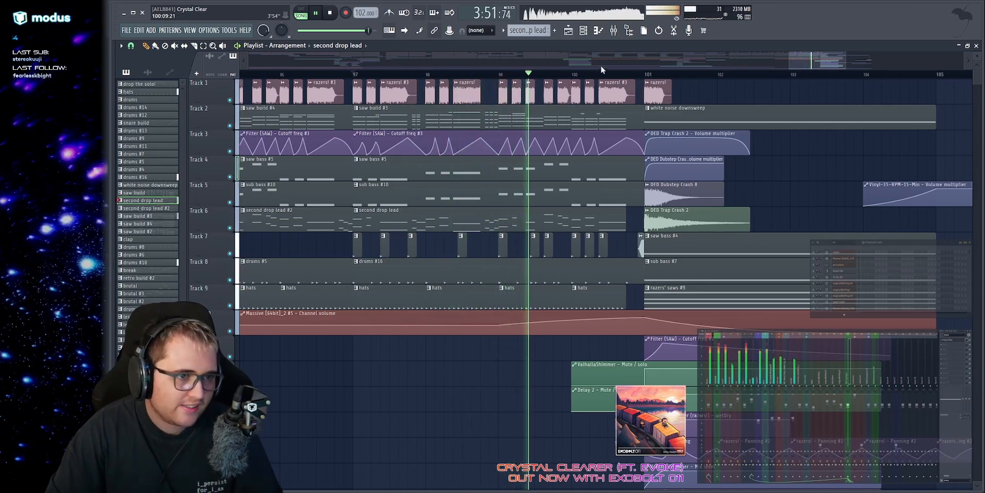
scroll(603, 69, "up", 2)
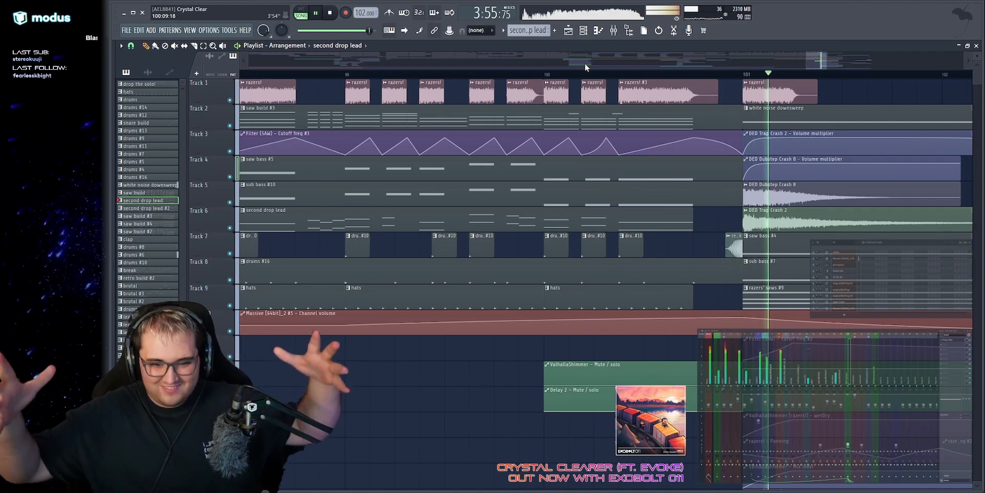
Step: Examine the outro from bar 101 through the sustained bass and saw clips and the Vinyl volume automation, and return to the full arrangement overview
scroll(829, 54, "down", 4)
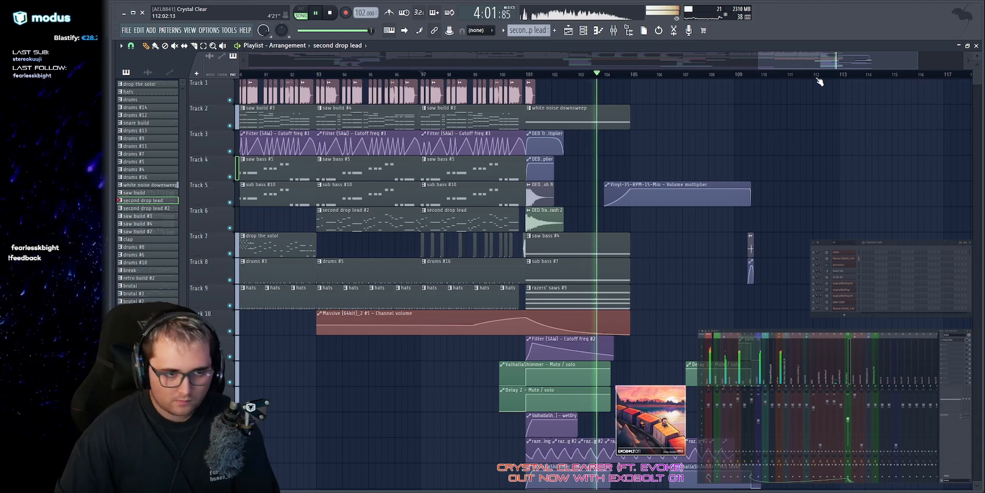
scroll(809, 67, "up", 2)
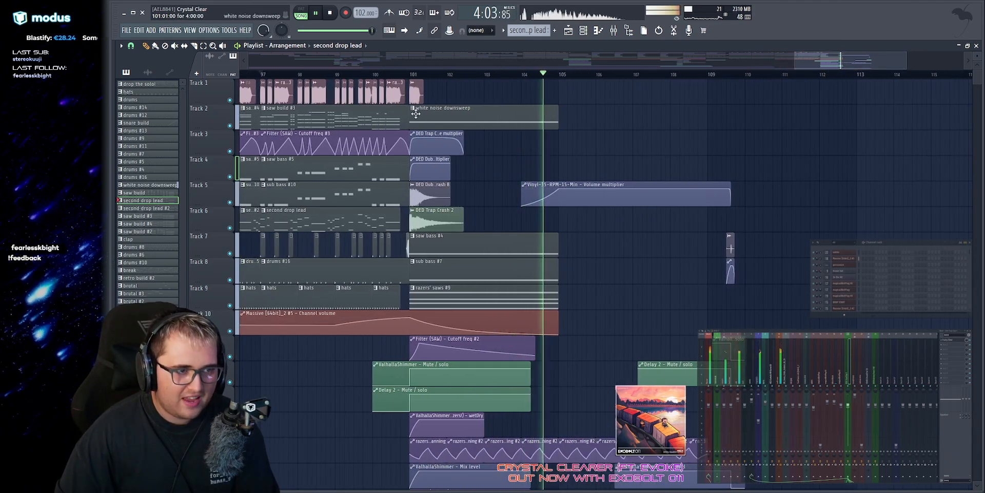
left_click_drag(416, 114, 544, 304)
left_click(606, 272, "ctrl")
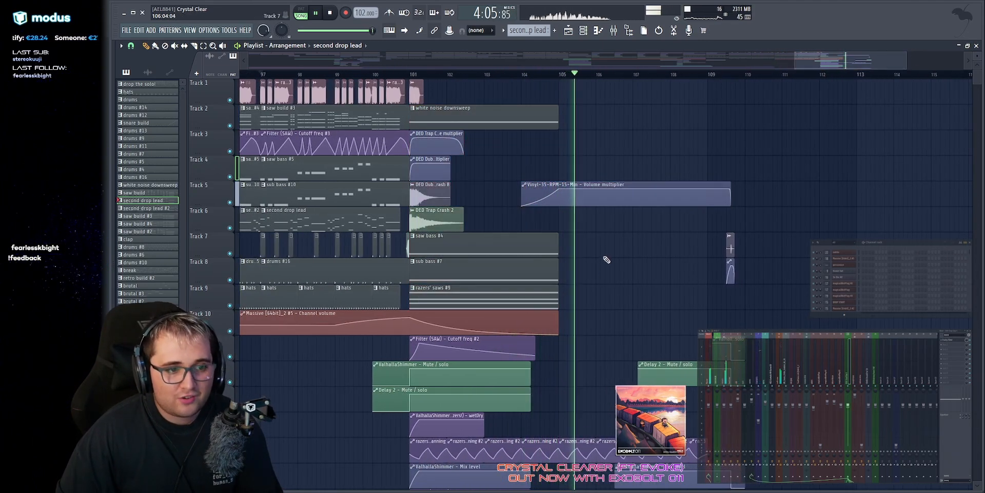
scroll(675, 62, "up", 2)
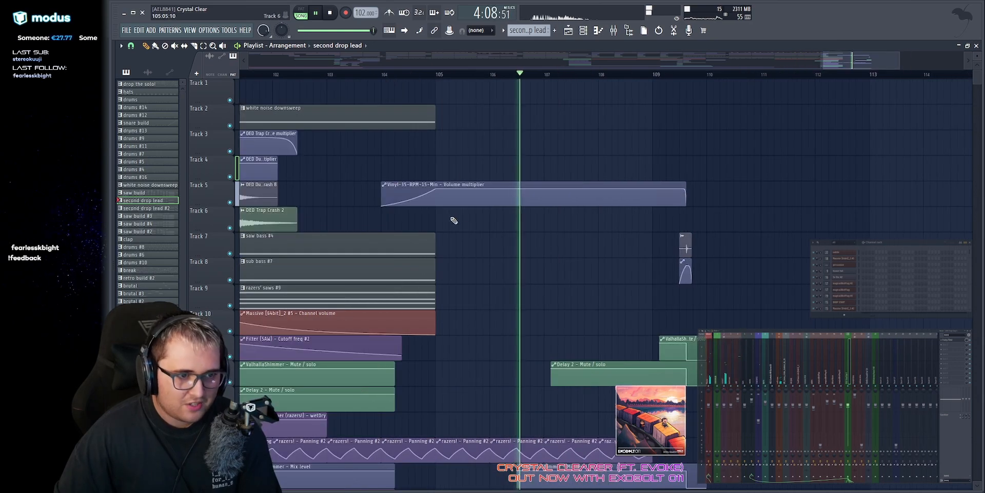
scroll(603, 108, "up", 2)
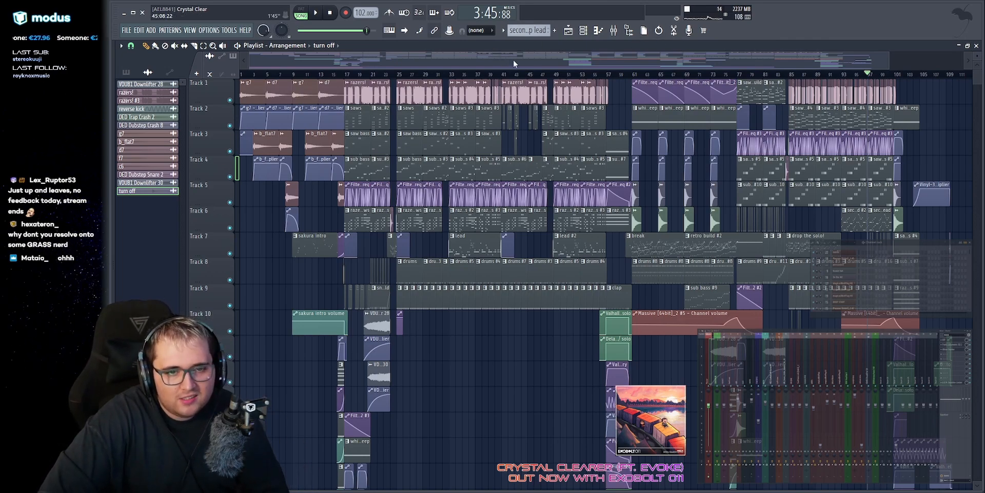
left_click_drag(514, 63, 573, 56)
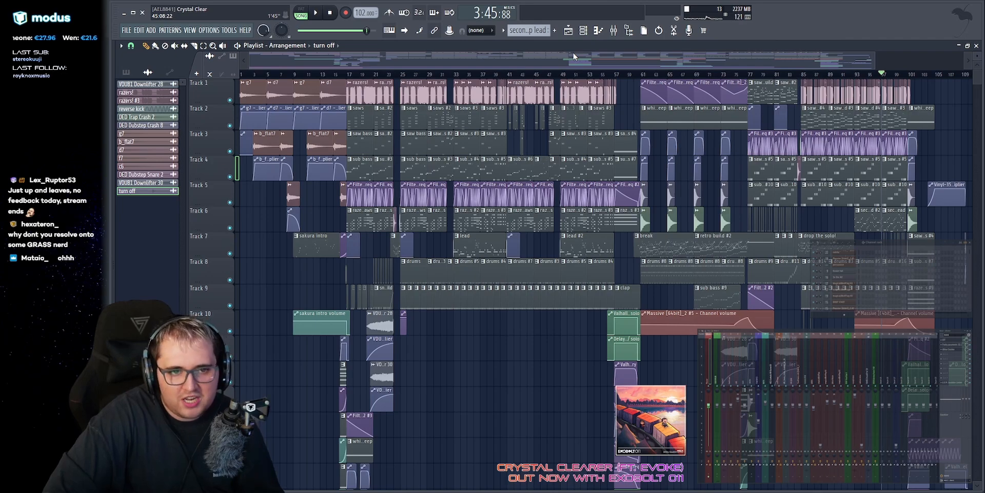